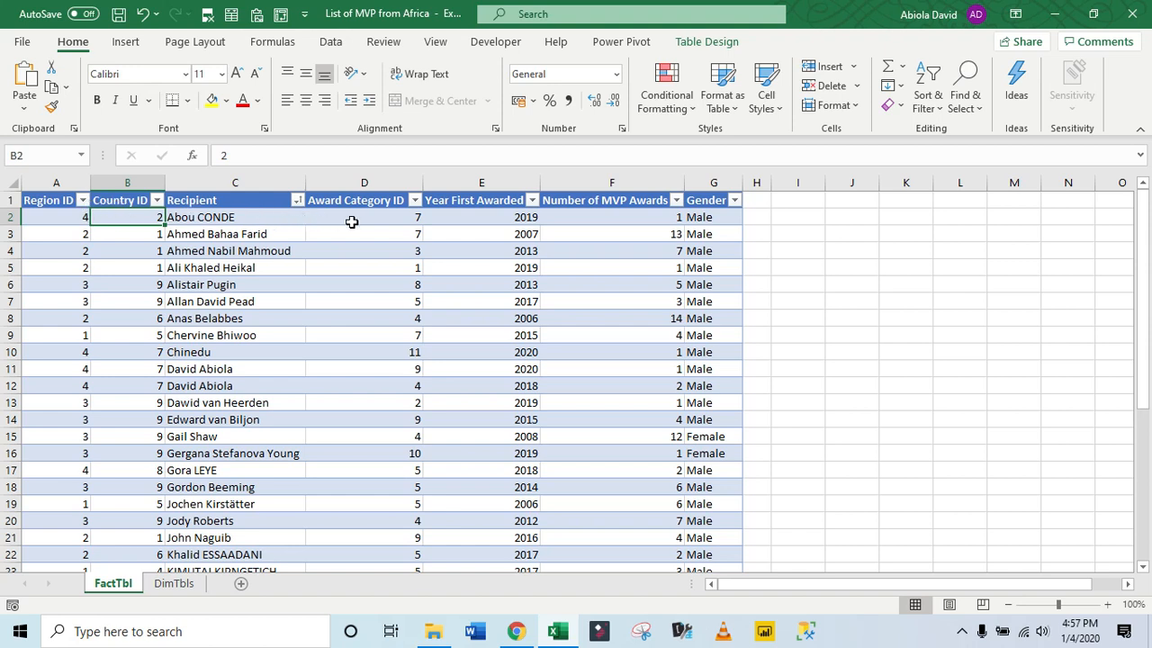
- Review the dimension tables on the DimTbls sheet of the source workbook
{"action": "left_click", "coordinate": [180, 583]}
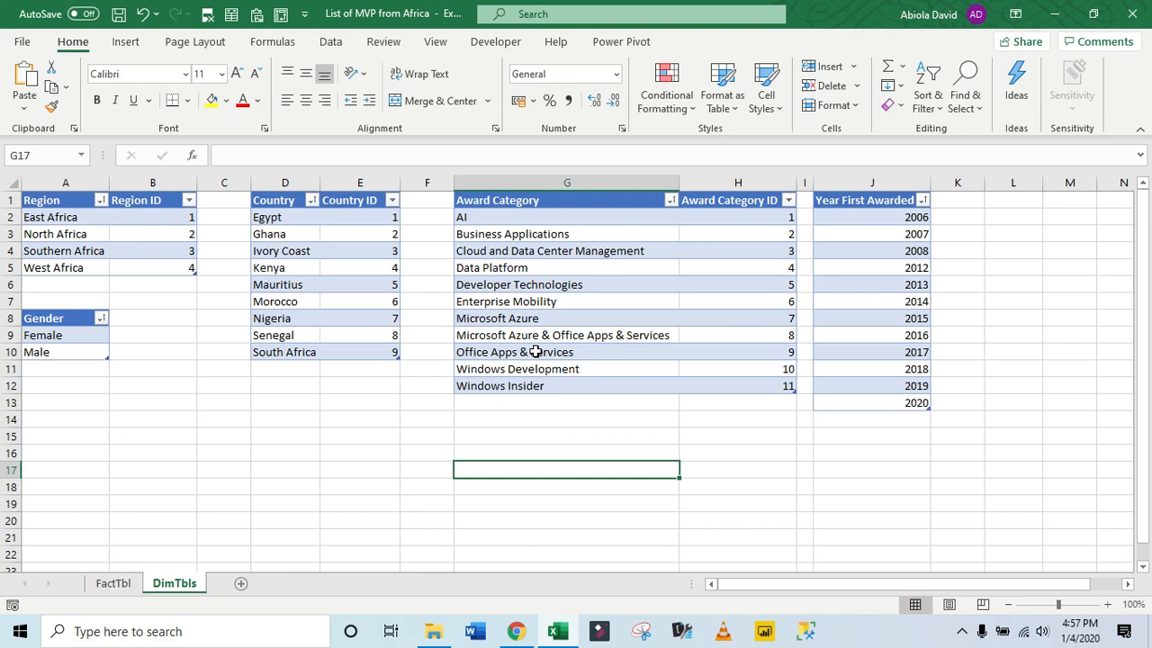
{"action": "left_click", "coordinate": [567, 340]}
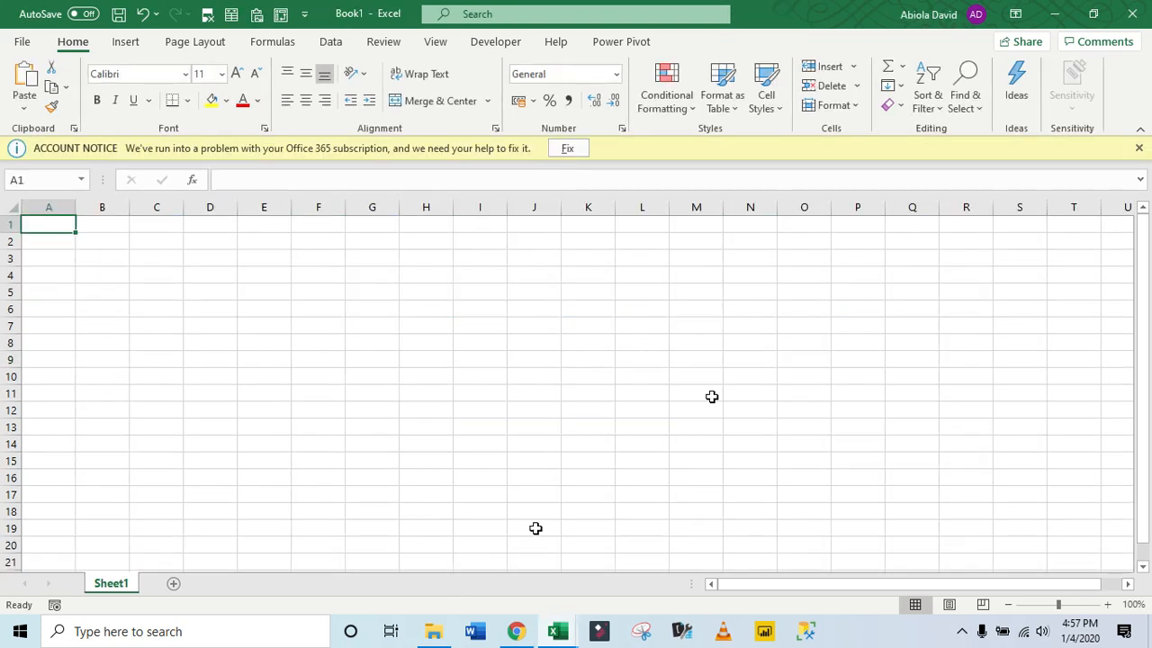
- Close the List of MVP from Africa workbook and dismiss the account notice in the blank workbook
{"action": "key", "text": "alt+Tab"}
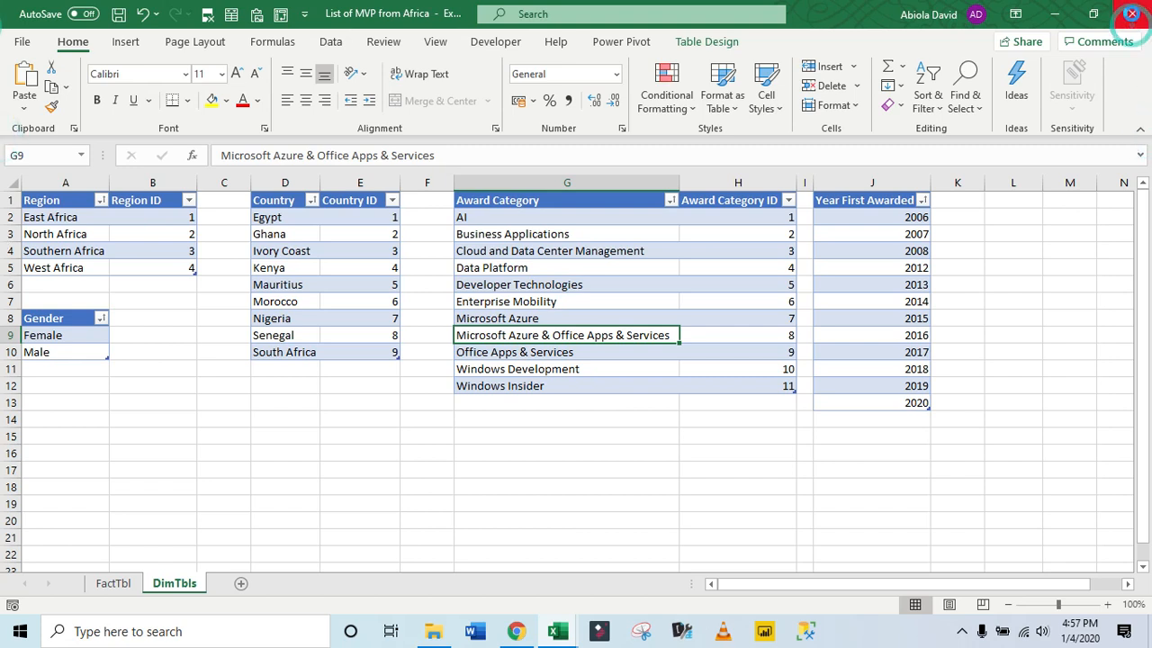
{"action": "left_click", "coordinate": [1132, 13]}
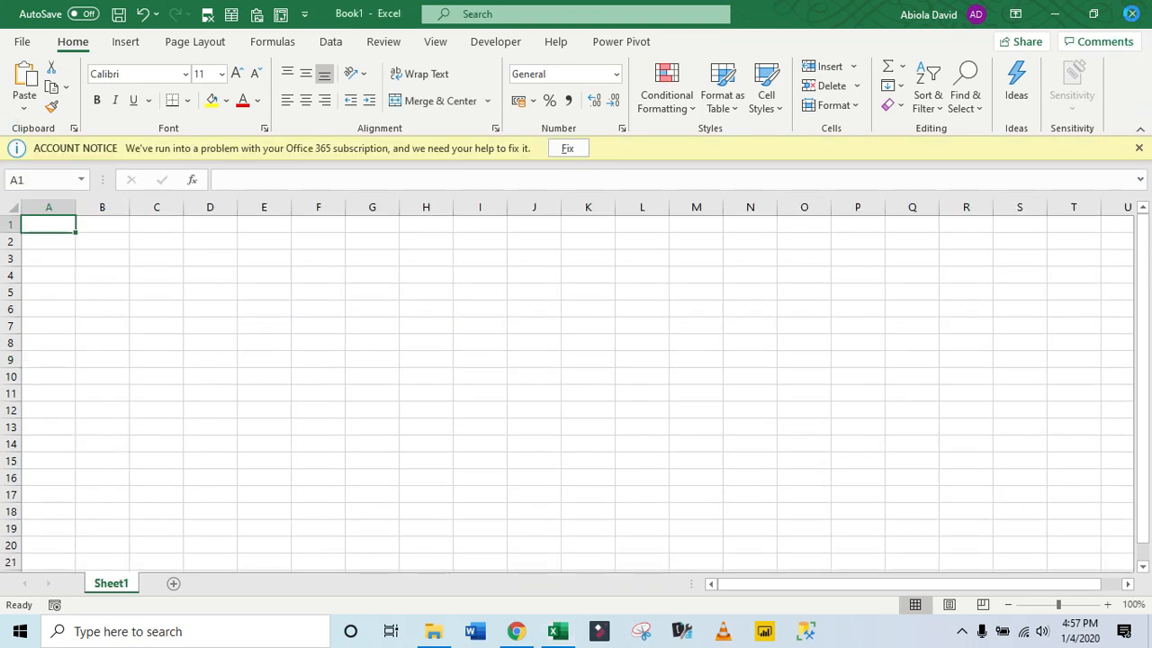
{"action": "left_click", "coordinate": [1138, 148]}
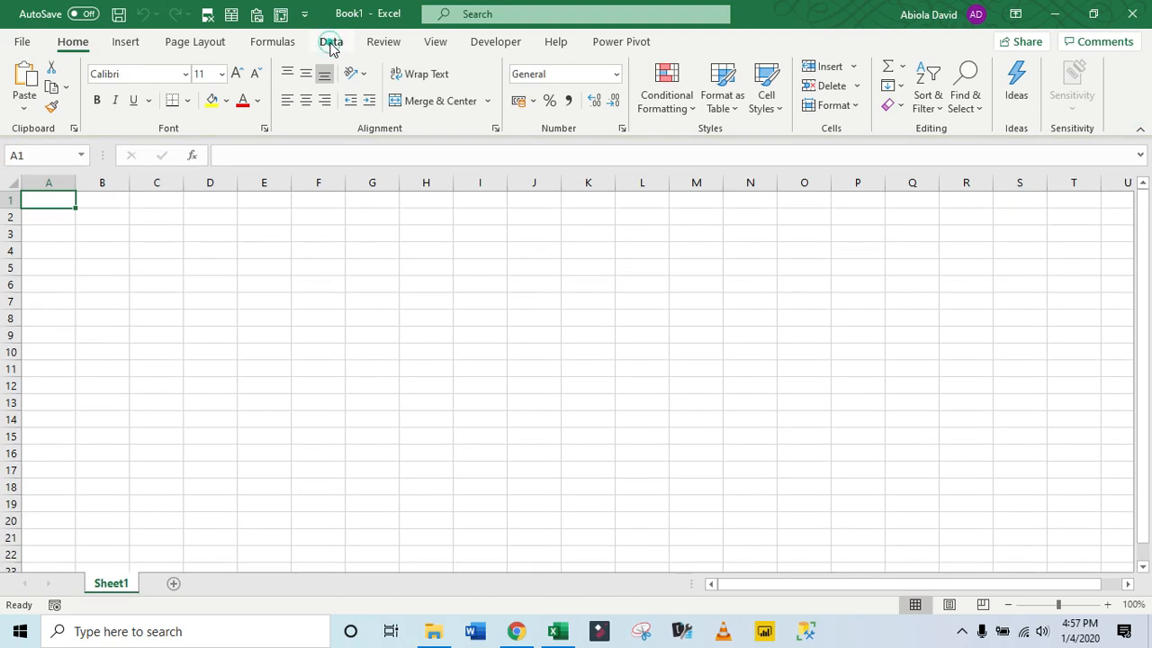
- Import data from the workbook List of MVP from Africa.xlsx on the Desktop
{"action": "left_click", "coordinate": [330, 42]}
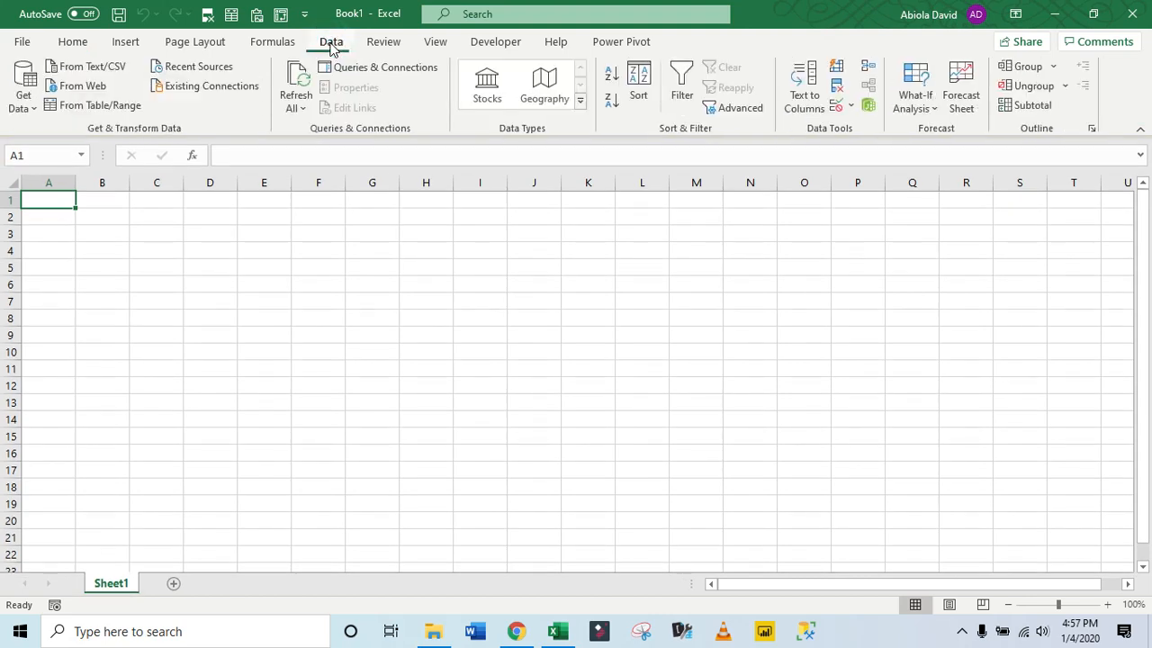
{"action": "left_click", "coordinate": [27, 99]}
{"action": "mouse_move", "coordinate": [102, 150]}
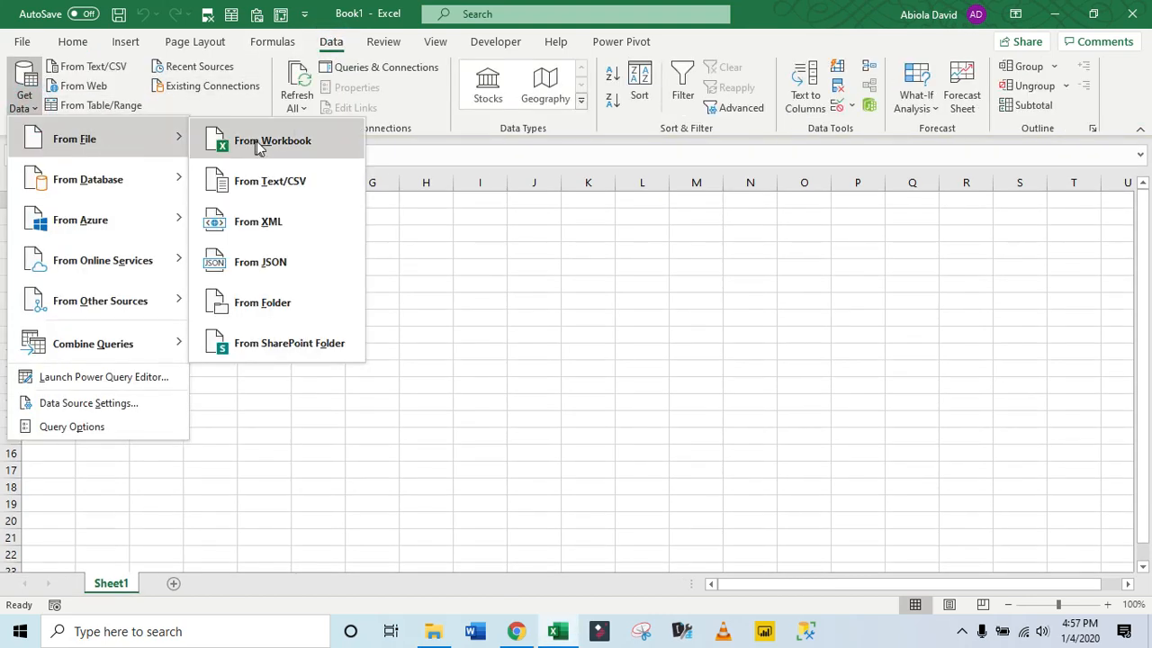
{"action": "left_click", "coordinate": [261, 145]}
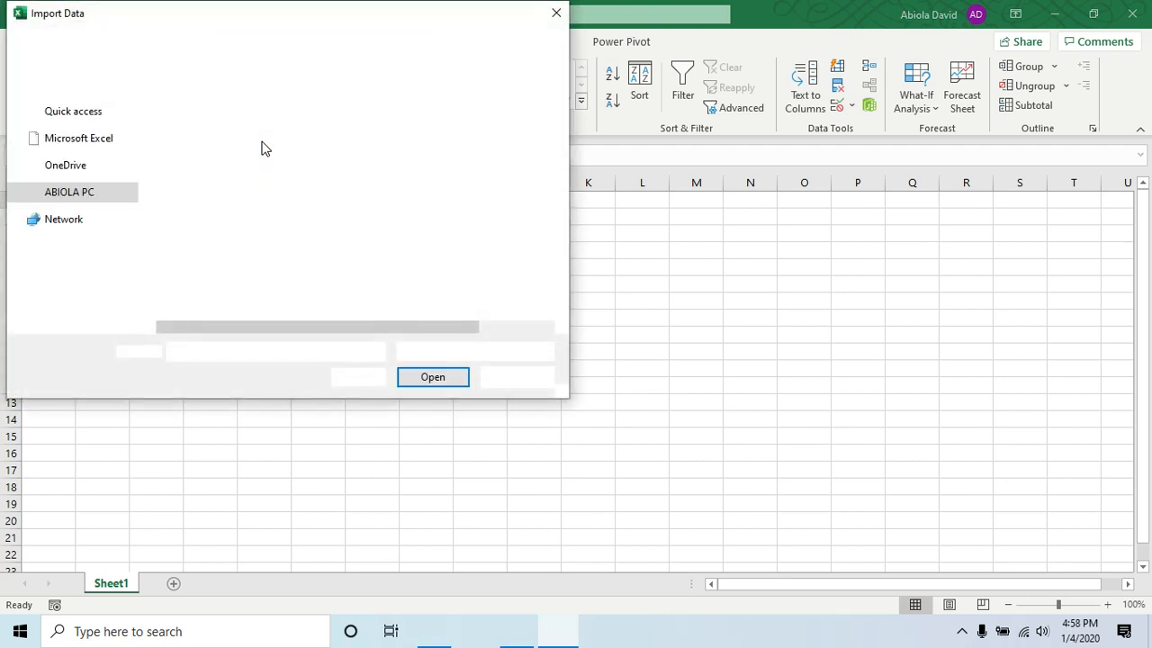
{"action": "left_click", "coordinate": [70, 146]}
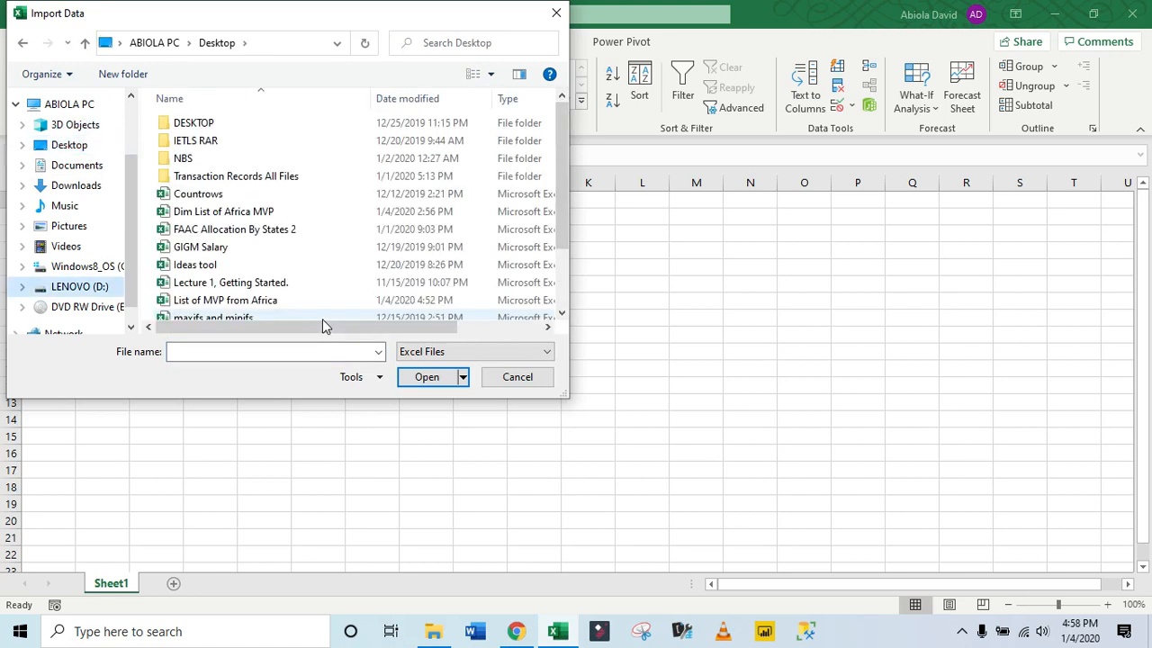
{"action": "left_click", "coordinate": [323, 350]}
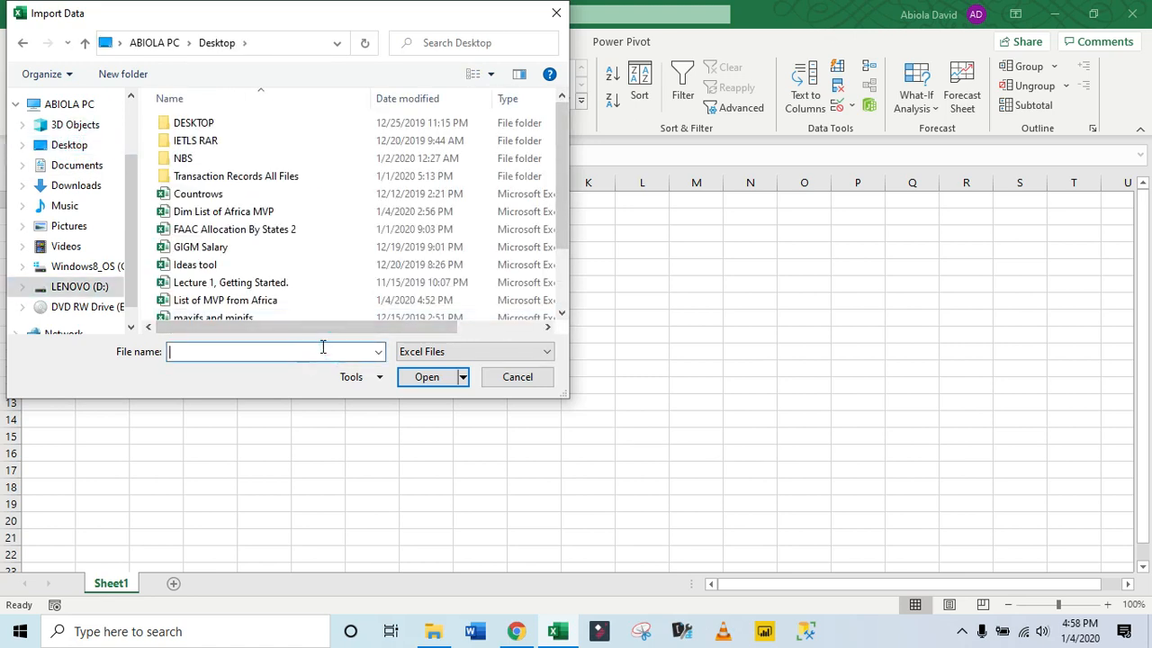
{"action": "type", "text": "li"}
{"action": "left_click", "coordinate": [307, 370]}
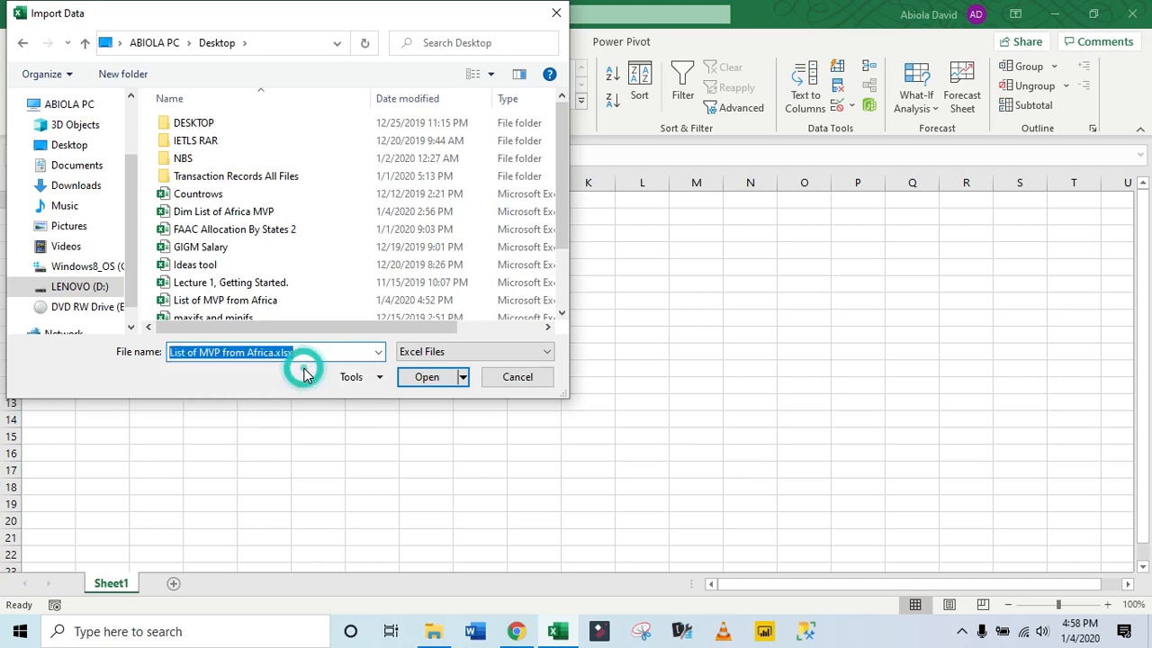
{"action": "left_click", "coordinate": [424, 377]}
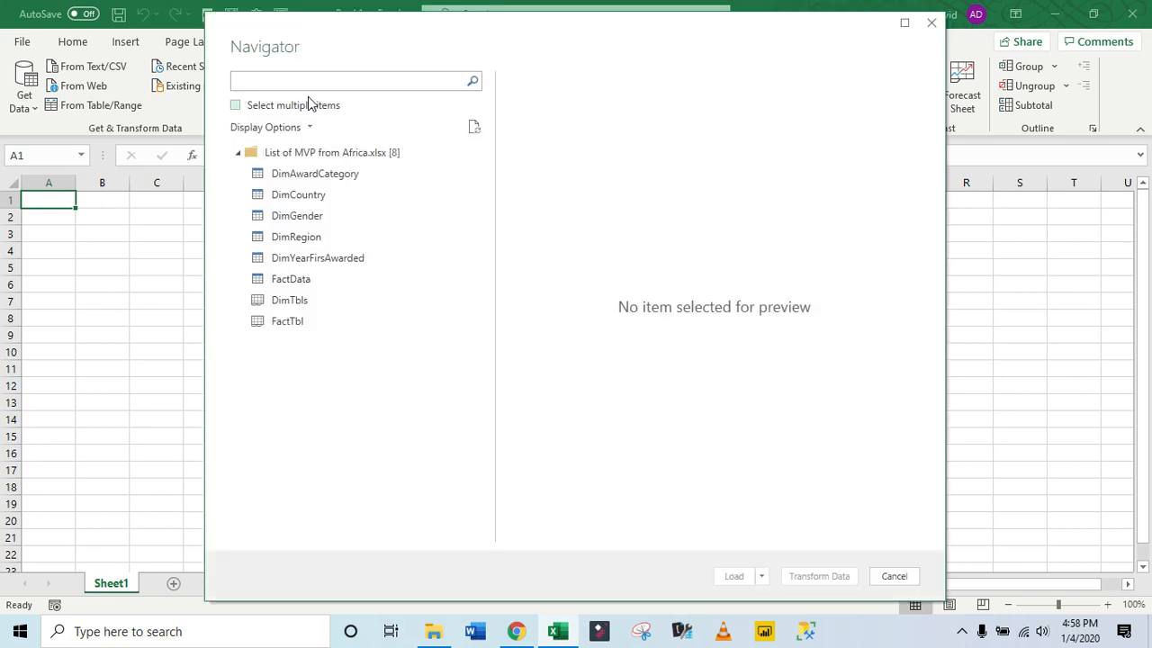
- Select DimAwardCategory, DimCountry, DimGender, DimRegion, DimYearFirsAwarded and FactData together and open them for transformation in Power Query
{"action": "left_click", "coordinate": [235, 106]}
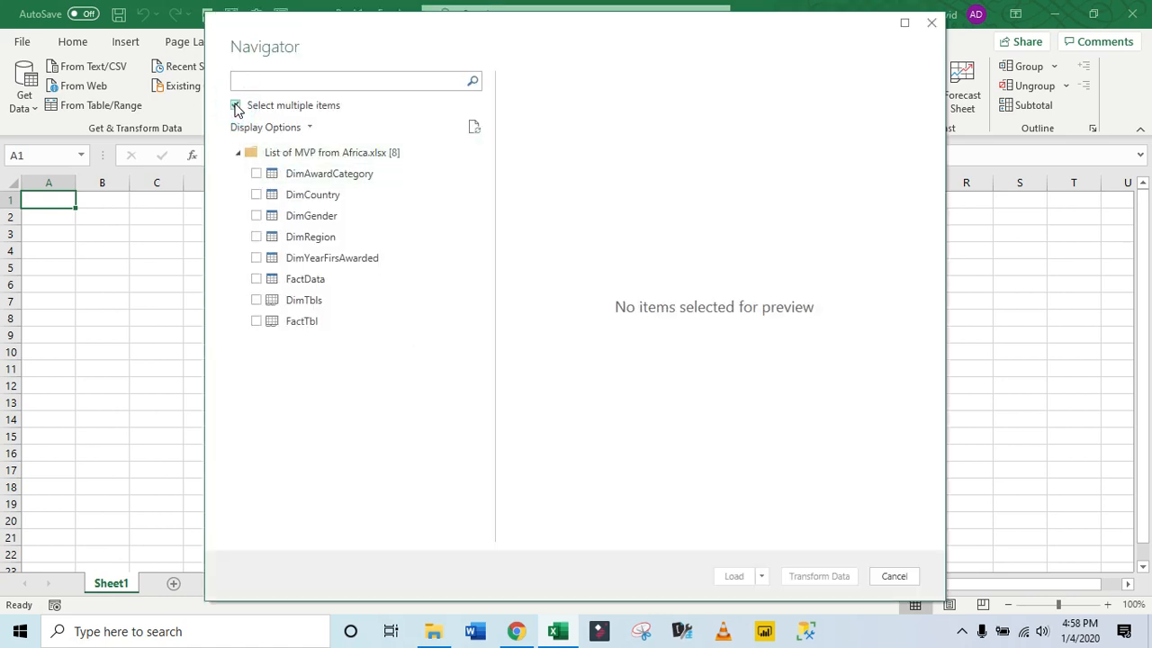
{"action": "left_click", "coordinate": [257, 174]}
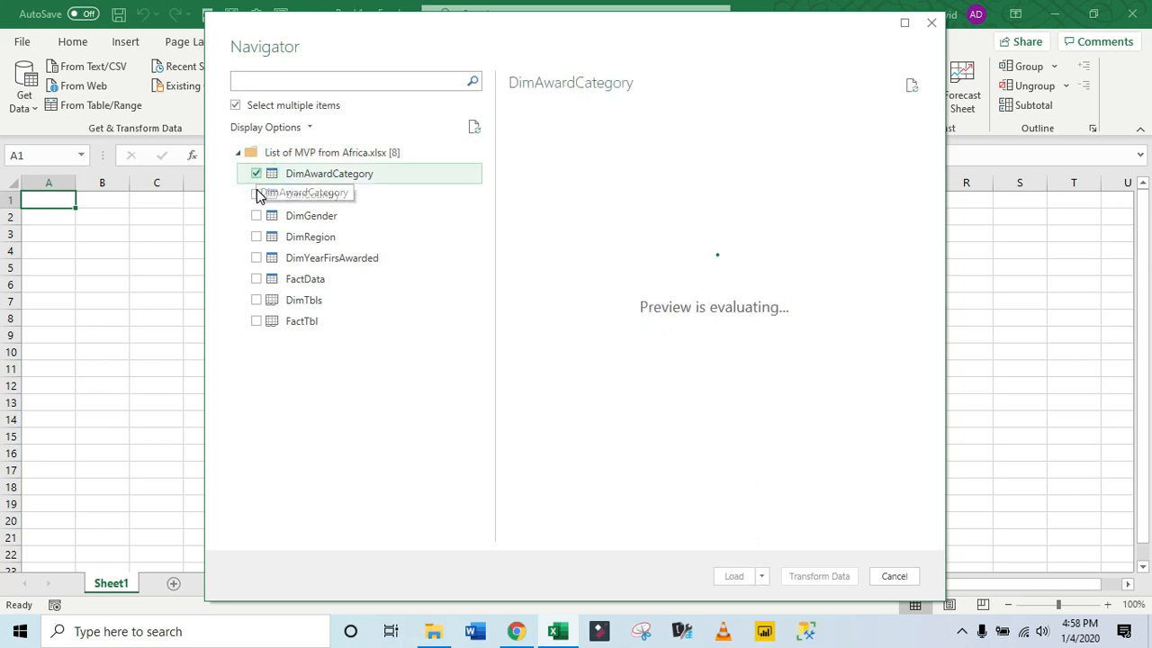
{"action": "left_click", "coordinate": [258, 196]}
{"action": "left_click", "coordinate": [258, 217]}
{"action": "left_click", "coordinate": [257, 237]}
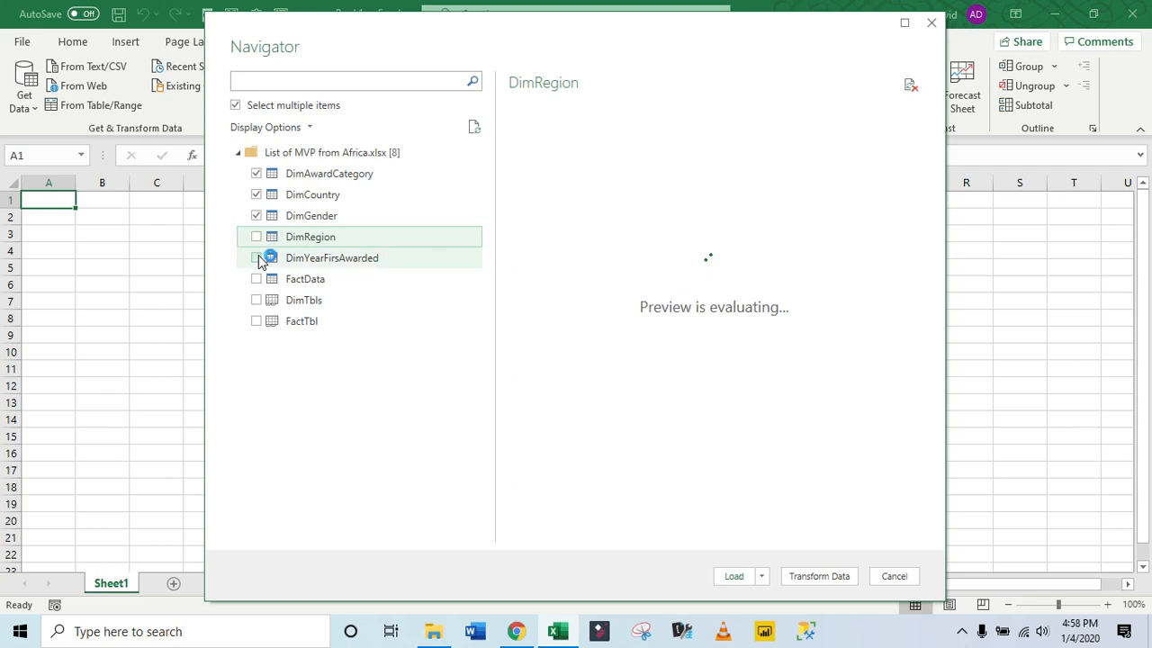
{"action": "left_click", "coordinate": [257, 258]}
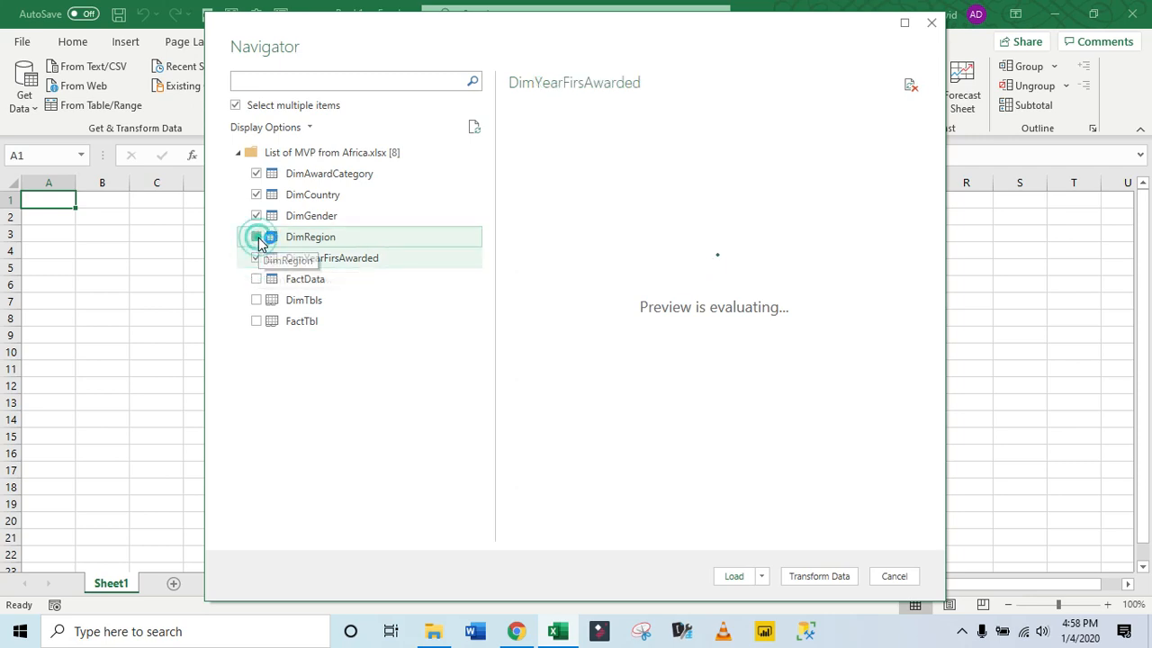
{"action": "left_click", "coordinate": [258, 237]}
{"action": "left_click", "coordinate": [257, 280]}
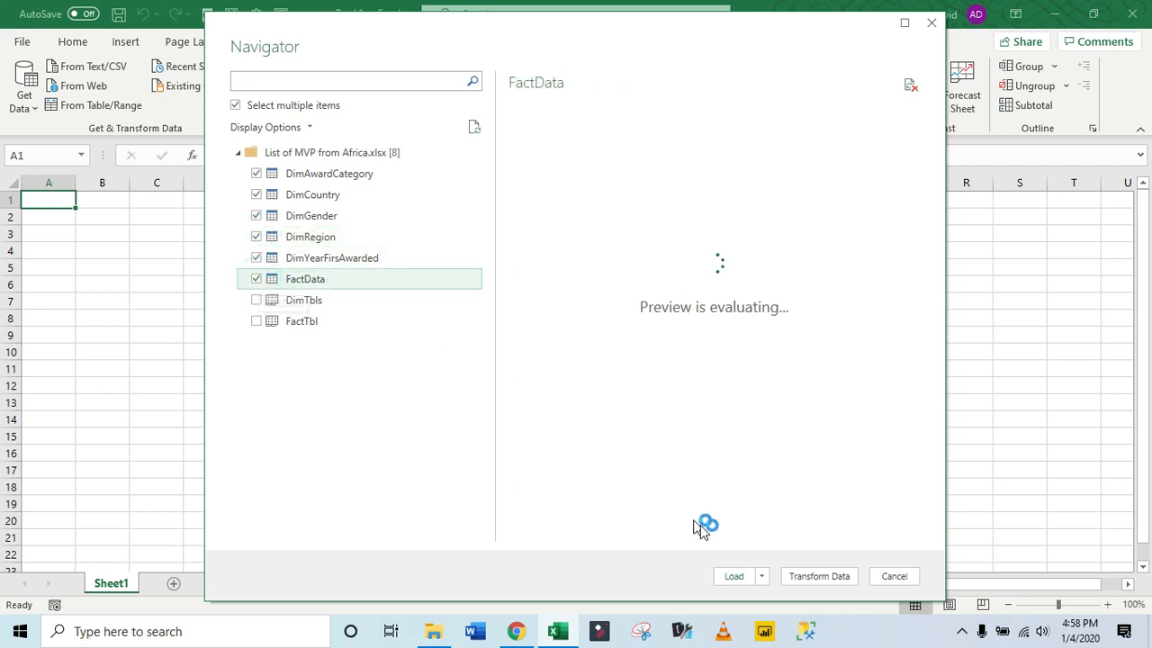
{"action": "left_click", "coordinate": [844, 579]}
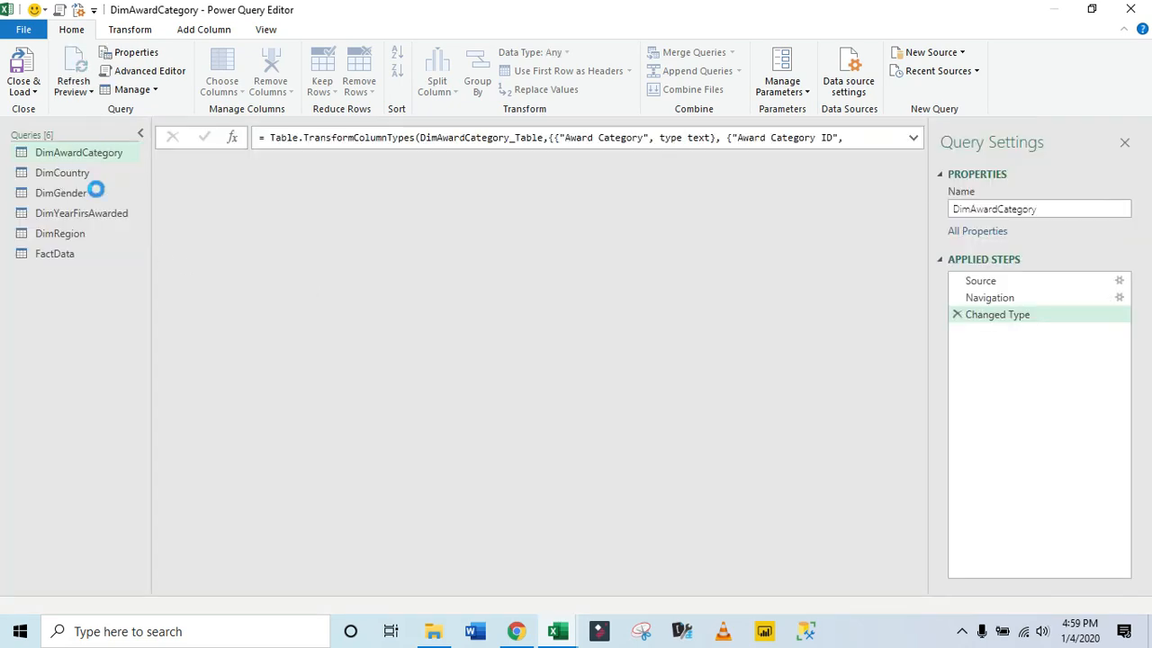
- Merge the FactData query with DimRegion on Region ID using a left outer join
{"action": "left_click", "coordinate": [71, 152]}
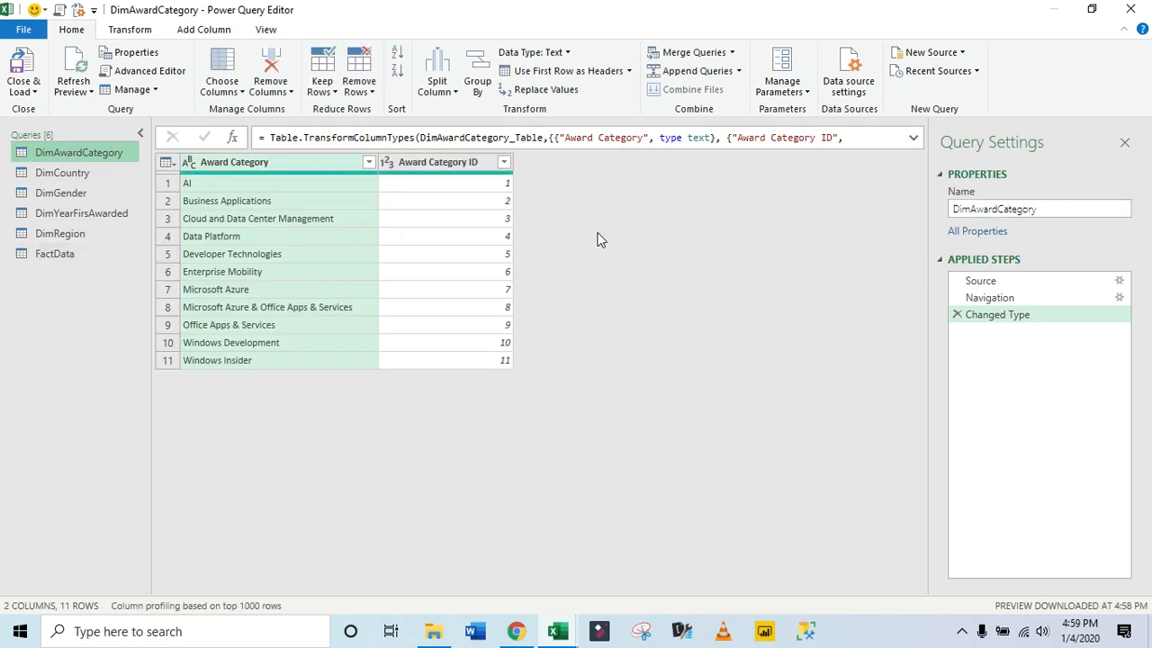
{"action": "left_click", "coordinate": [77, 255]}
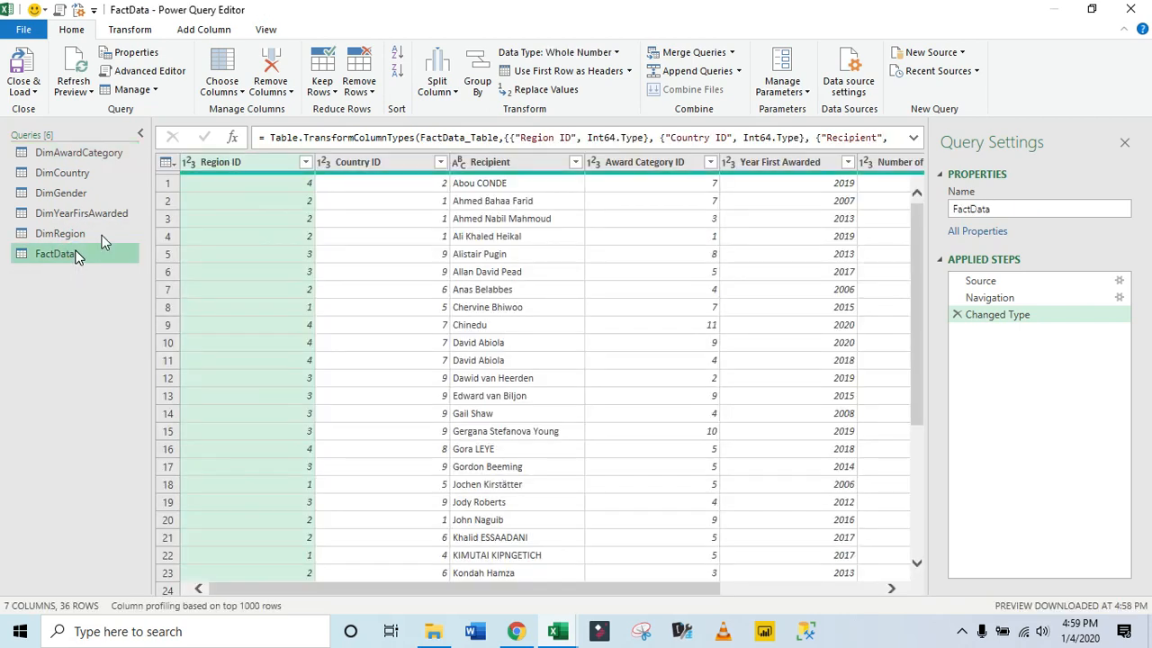
{"action": "left_click", "coordinate": [693, 52]}
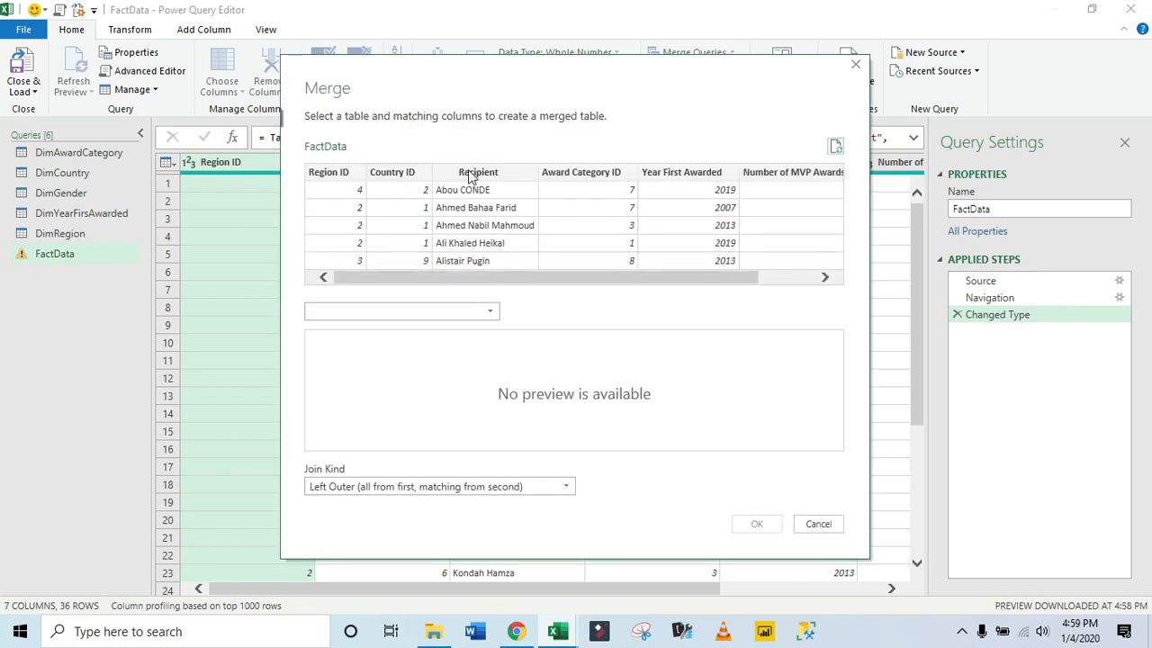
{"action": "left_click", "coordinate": [335, 177]}
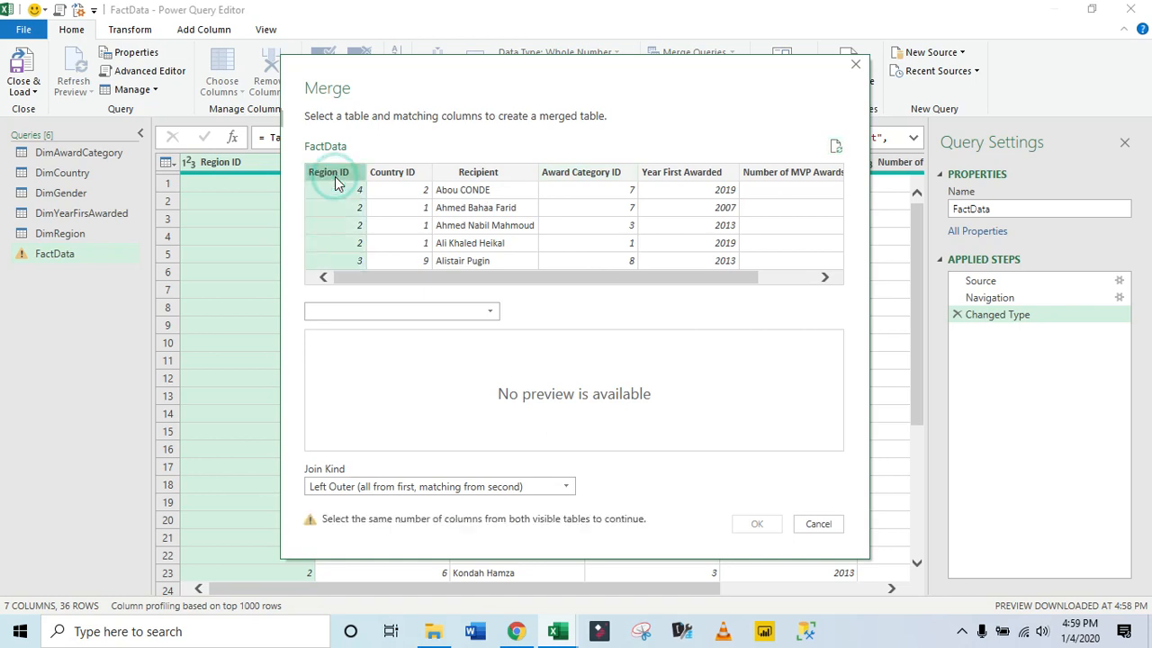
{"action": "left_click", "coordinate": [392, 313]}
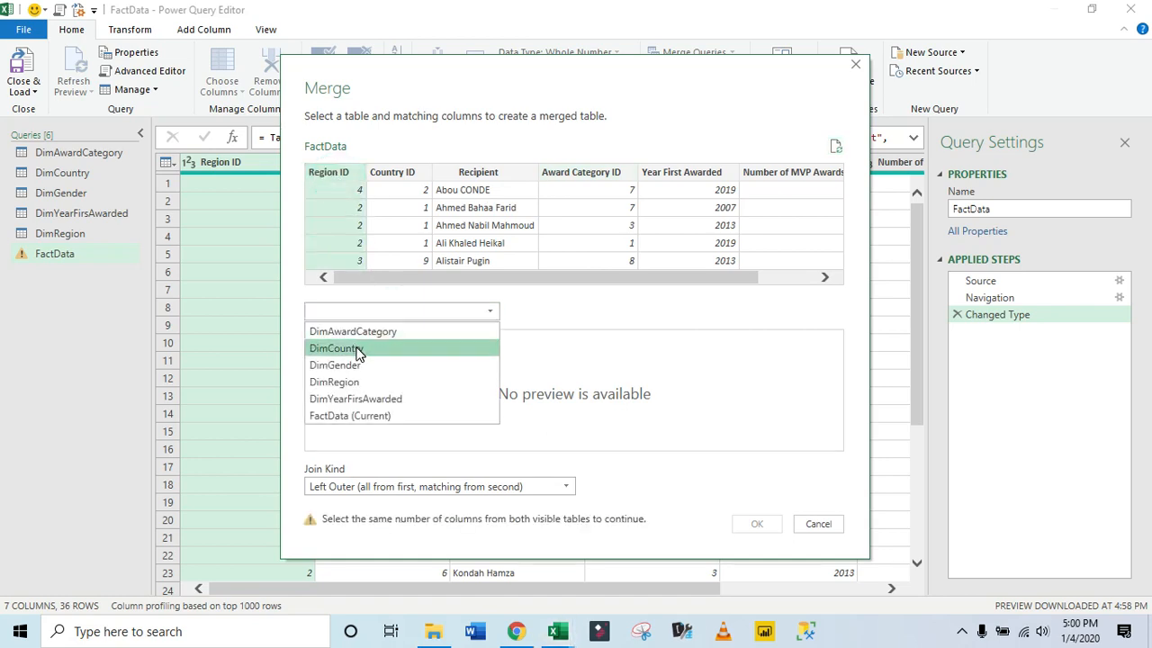
{"action": "left_click", "coordinate": [360, 382]}
{"action": "left_click", "coordinate": [407, 340]}
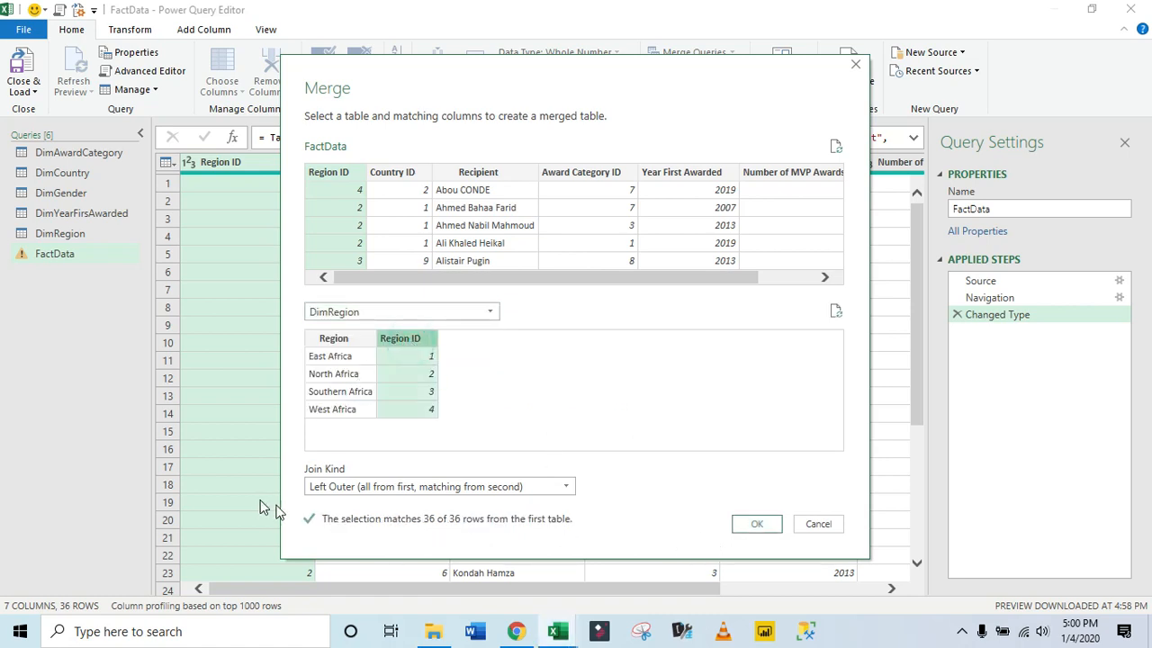
{"action": "left_click", "coordinate": [758, 529]}
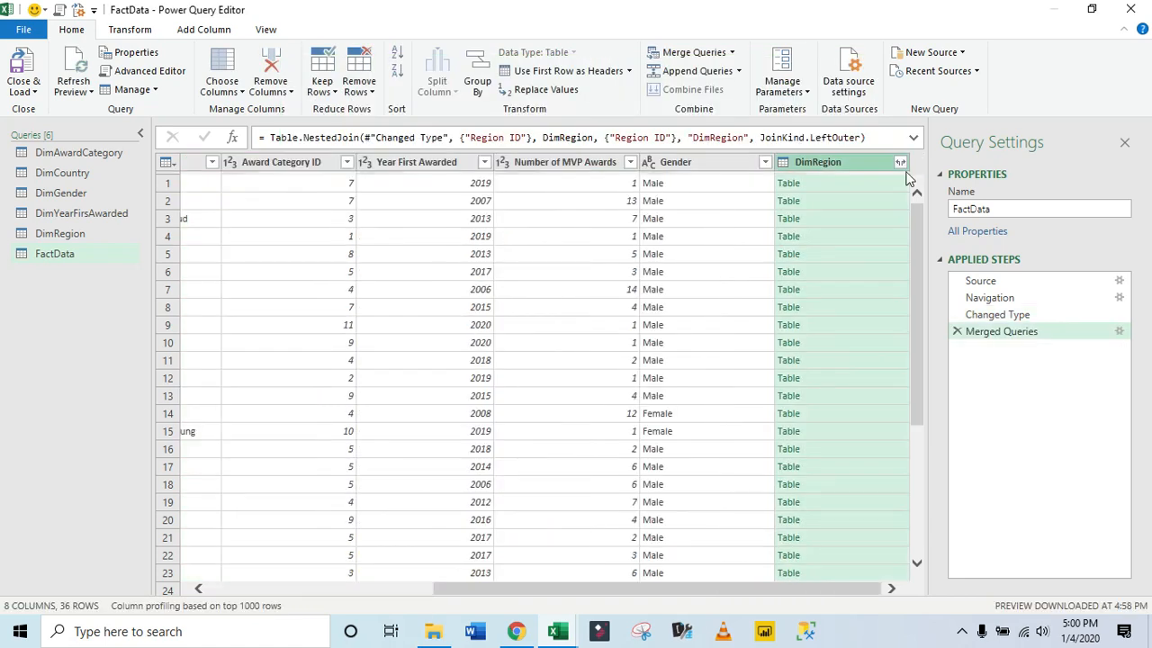
- Expand only the Region field from DimRegion without the original column name prefix and move it directly before Recipient
{"action": "left_click", "coordinate": [900, 164]}
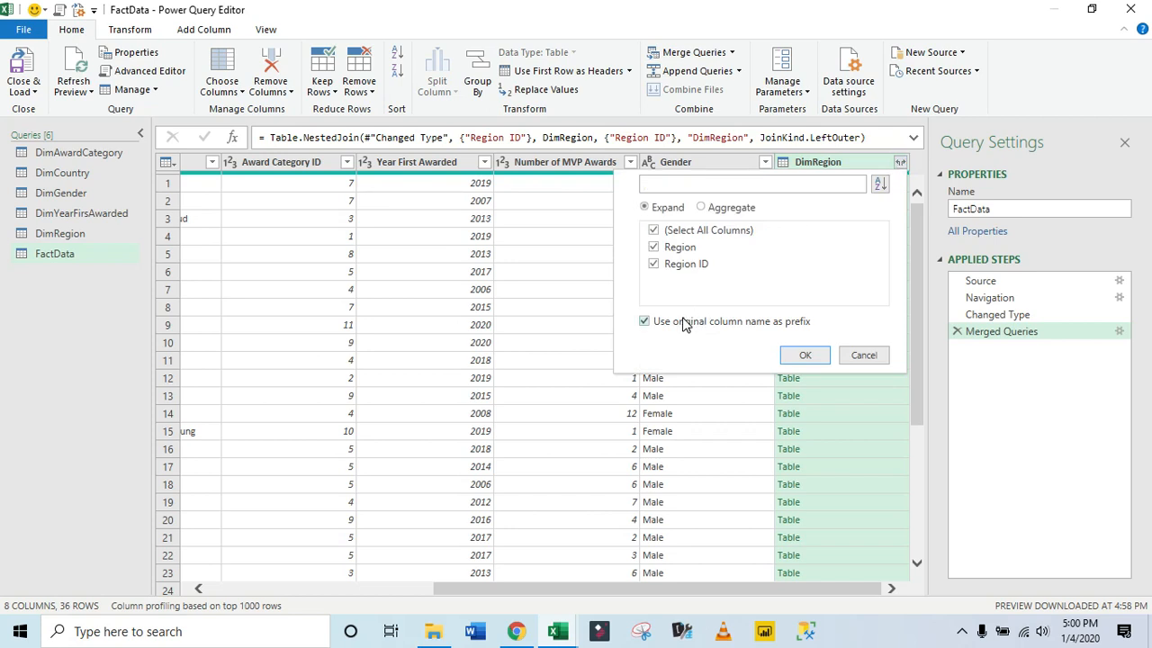
{"action": "left_click", "coordinate": [684, 323]}
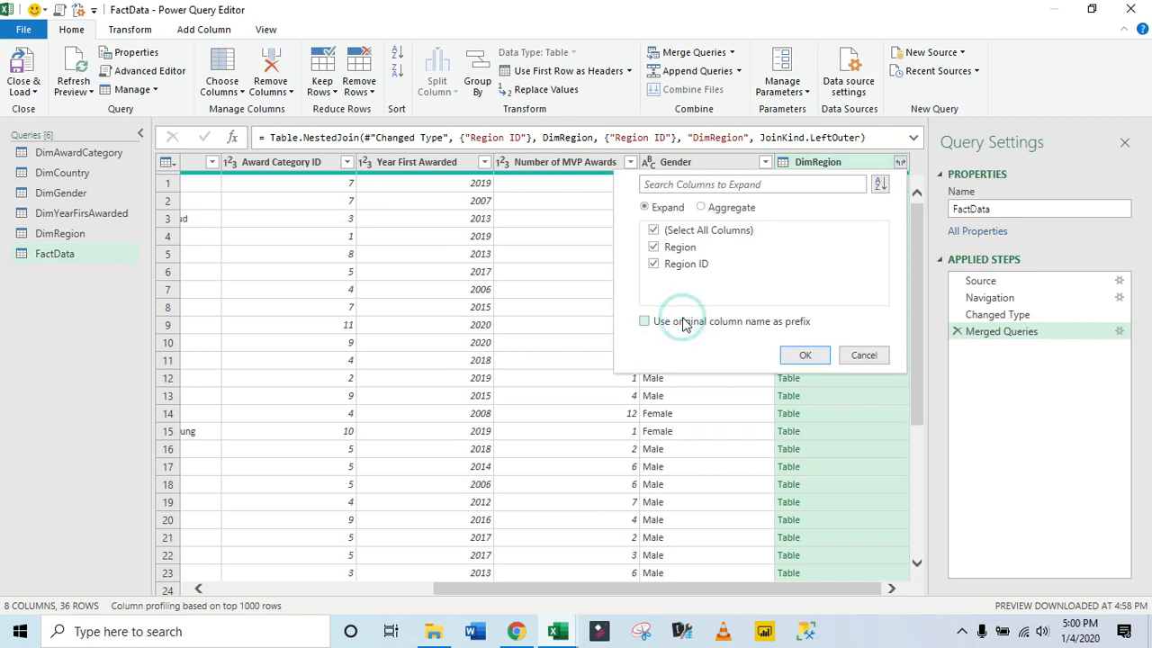
{"action": "left_click", "coordinate": [654, 264]}
{"action": "left_click", "coordinate": [794, 355]}
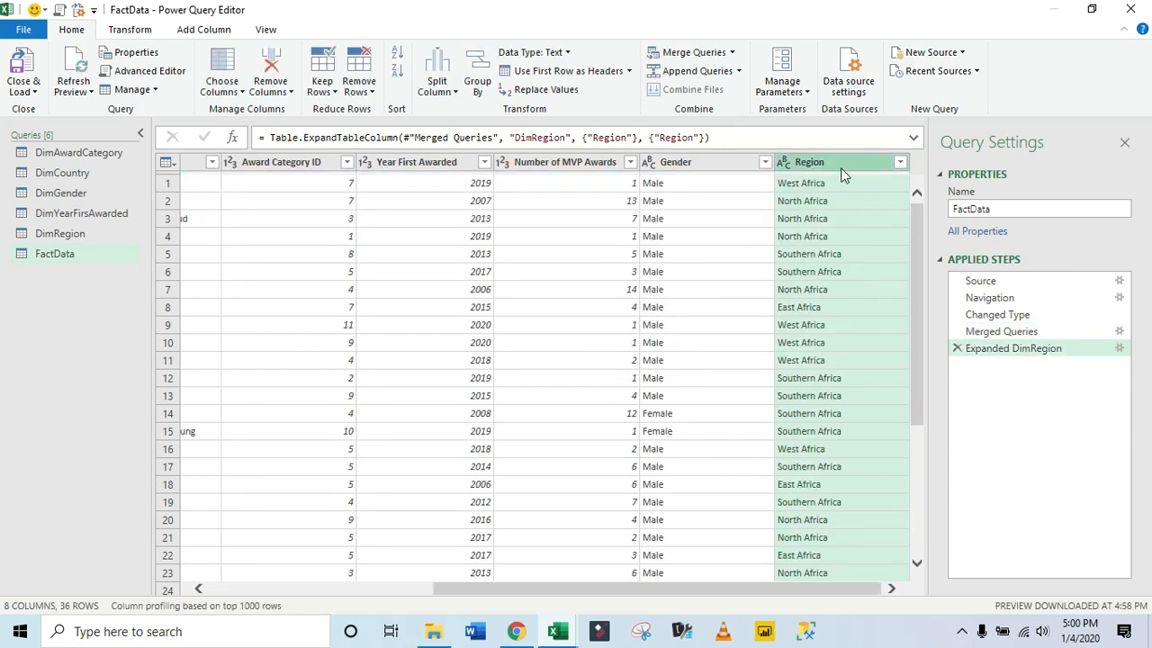
{"action": "left_click_drag", "start_coordinate": [838, 171], "coordinate": [83, 171]}
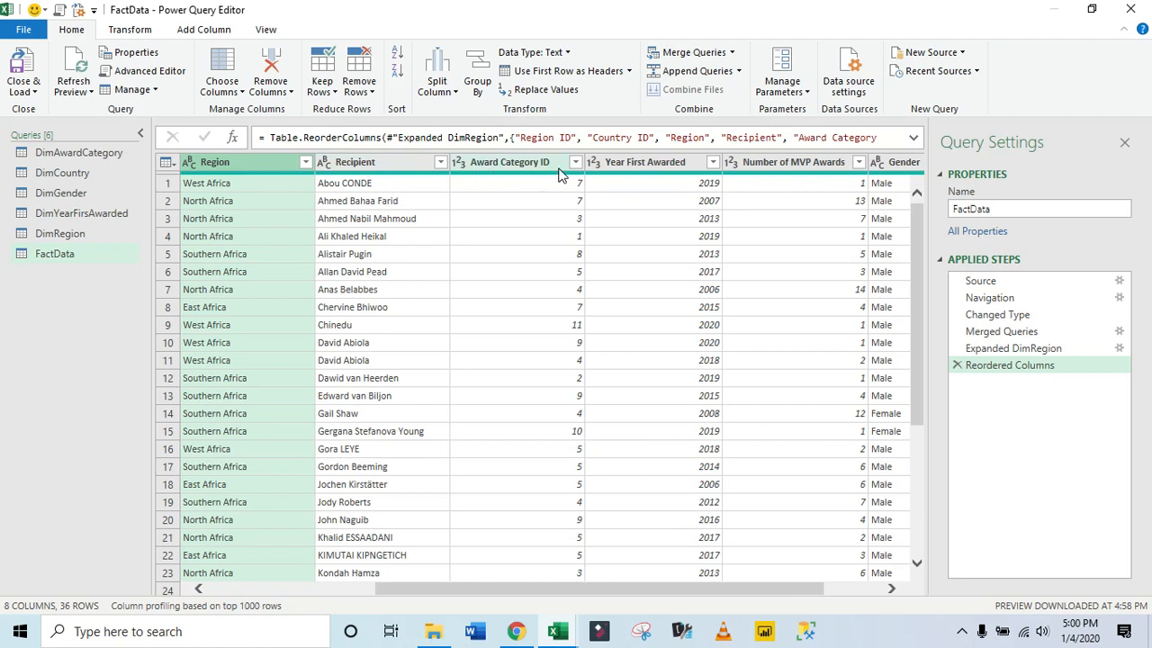
- Merge the FactData query with DimCountry on Country ID using a left outer join
{"action": "left_click", "coordinate": [689, 51]}
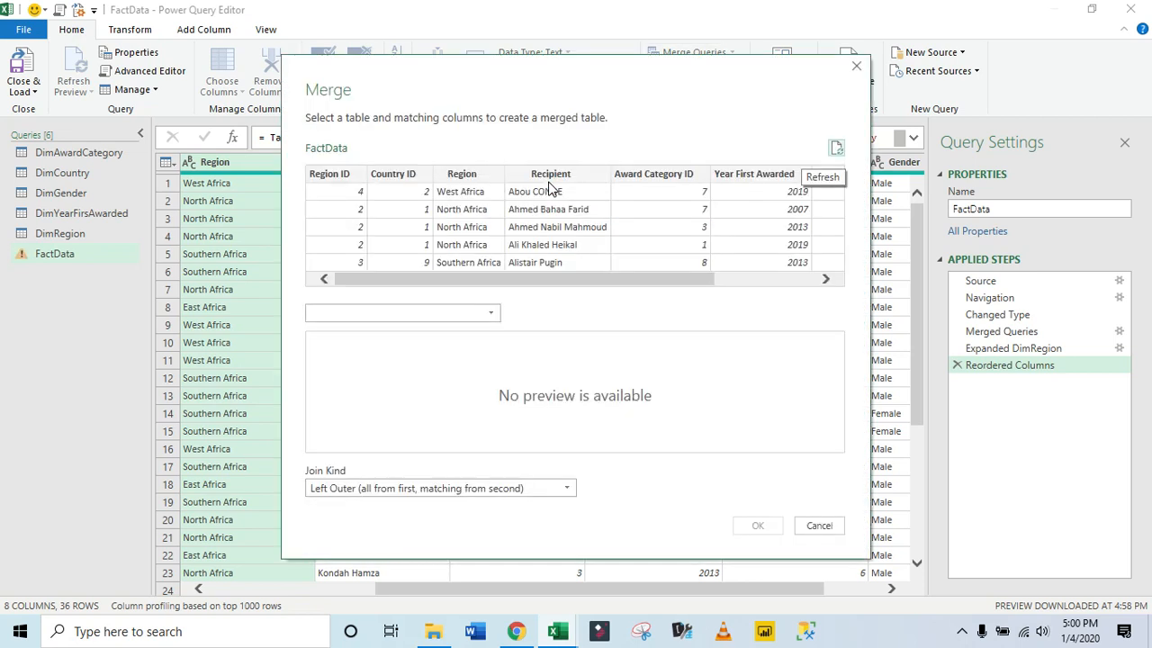
{"action": "left_click", "coordinate": [417, 184]}
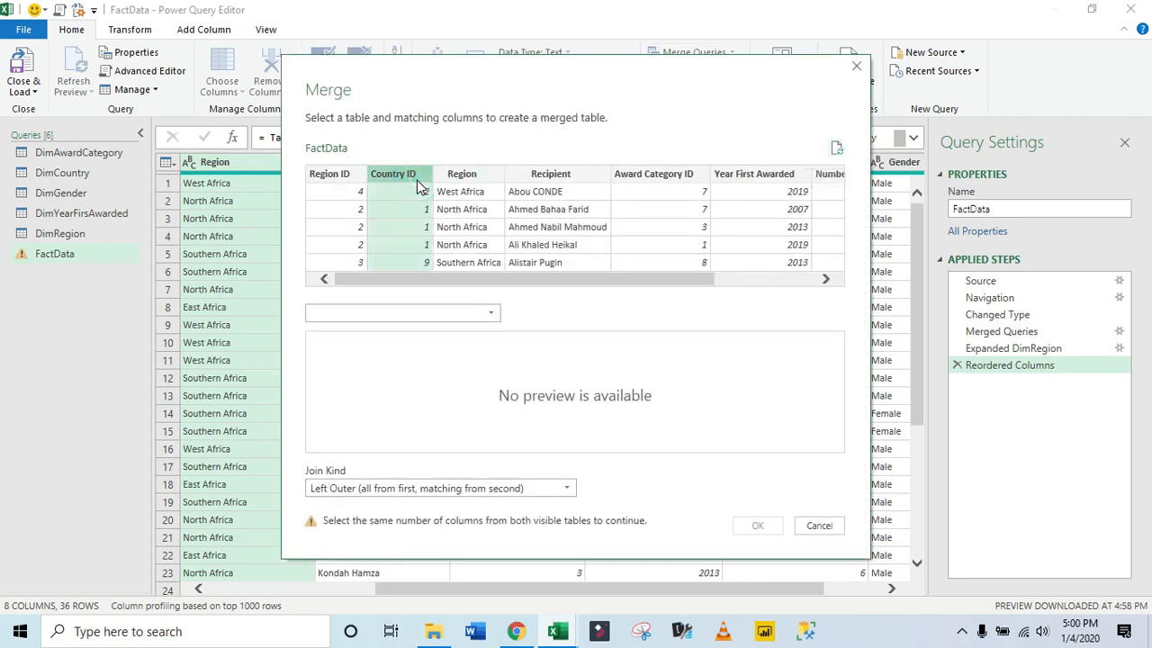
{"action": "left_click", "coordinate": [448, 313]}
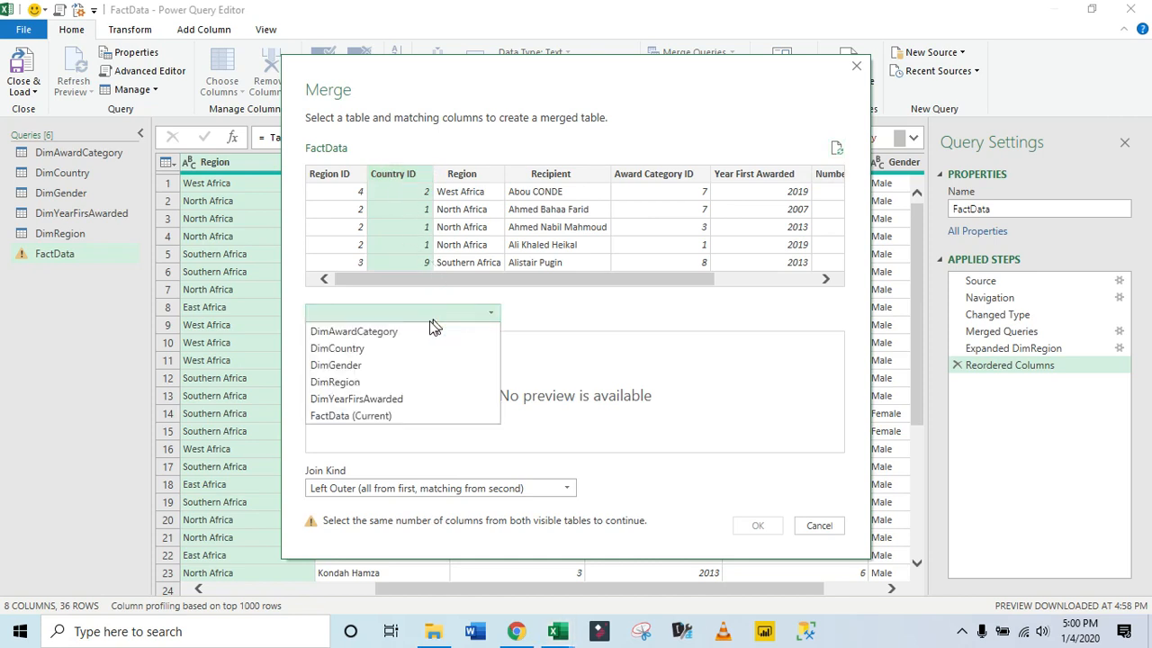
{"action": "left_click", "coordinate": [357, 349]}
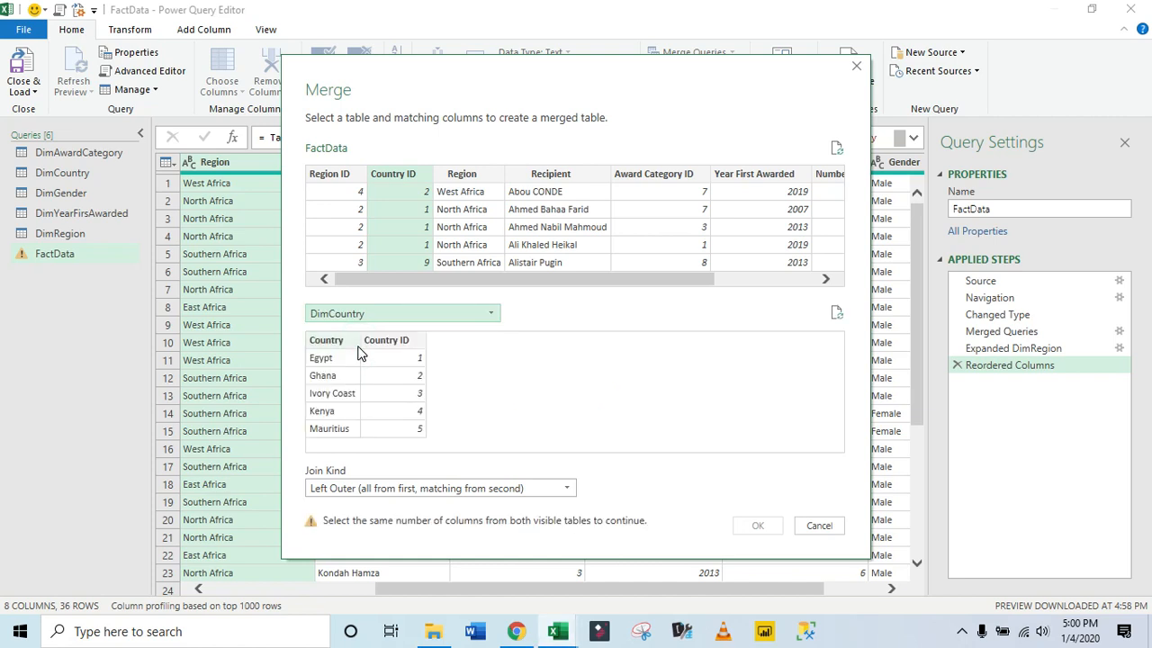
{"action": "left_click", "coordinate": [390, 346]}
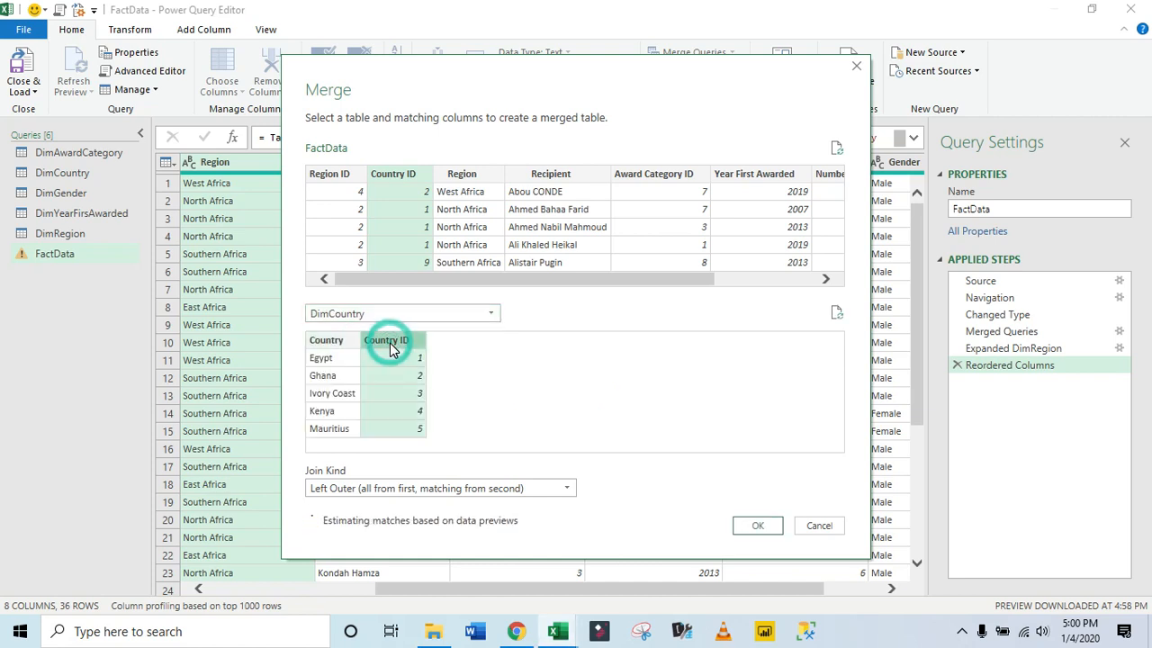
{"action": "left_click", "coordinate": [755, 528]}
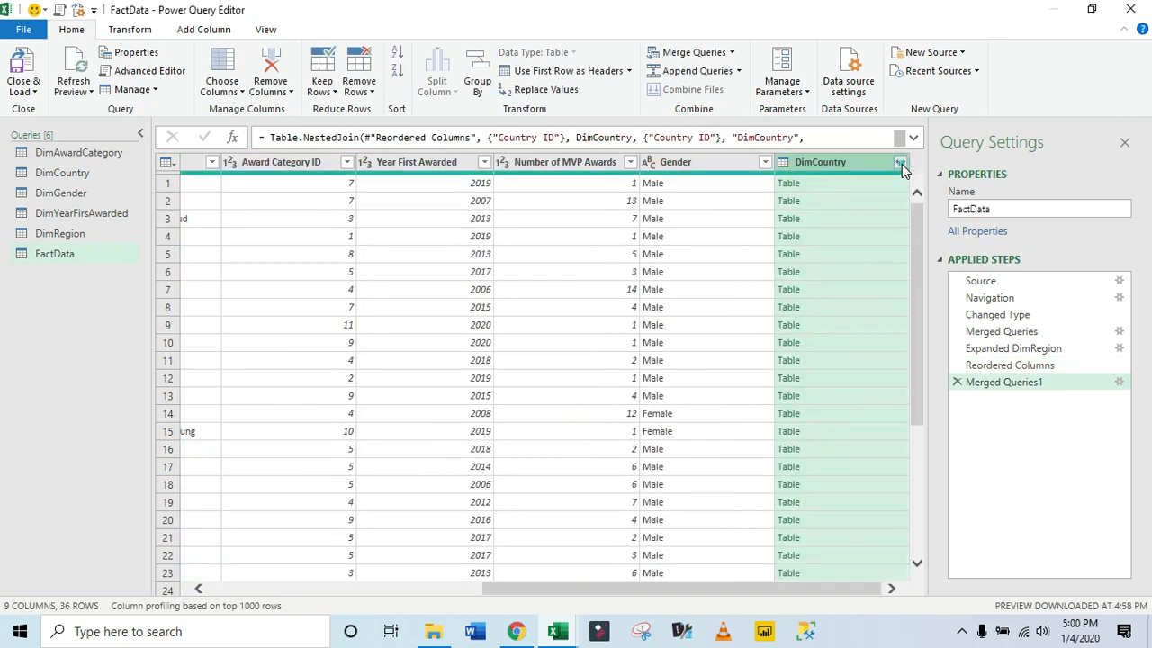
- Expand only the Country field from the merged DimCountry column, without the original column name prefix
{"action": "left_click", "coordinate": [900, 163]}
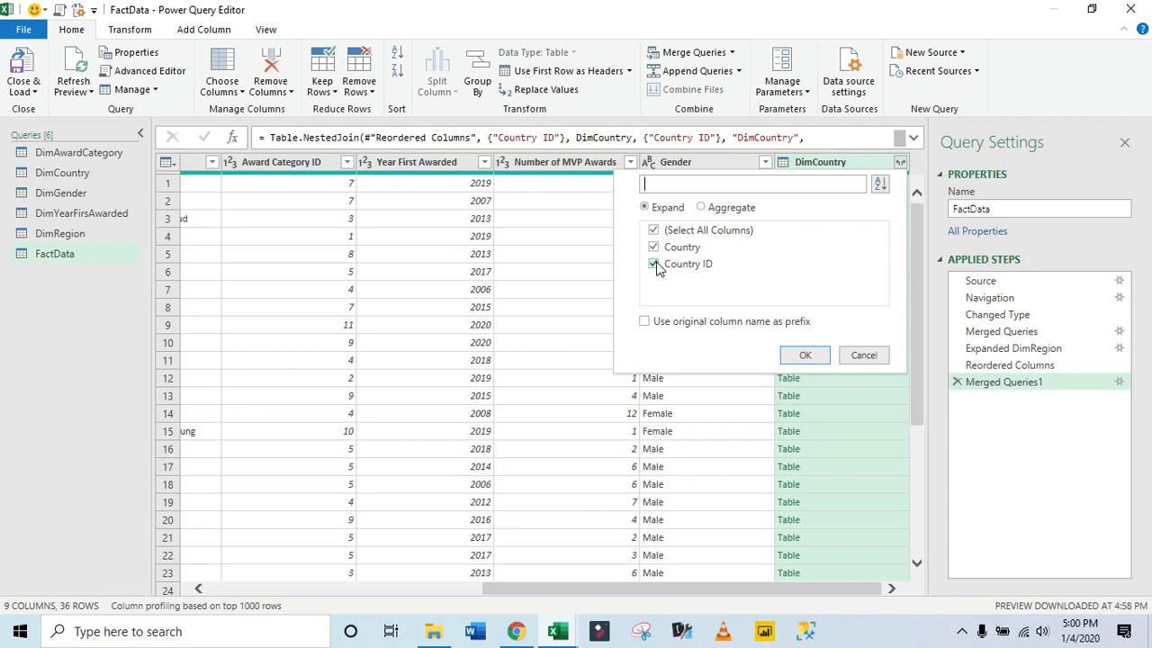
{"action": "left_click", "coordinate": [655, 265]}
{"action": "left_click", "coordinate": [801, 353]}
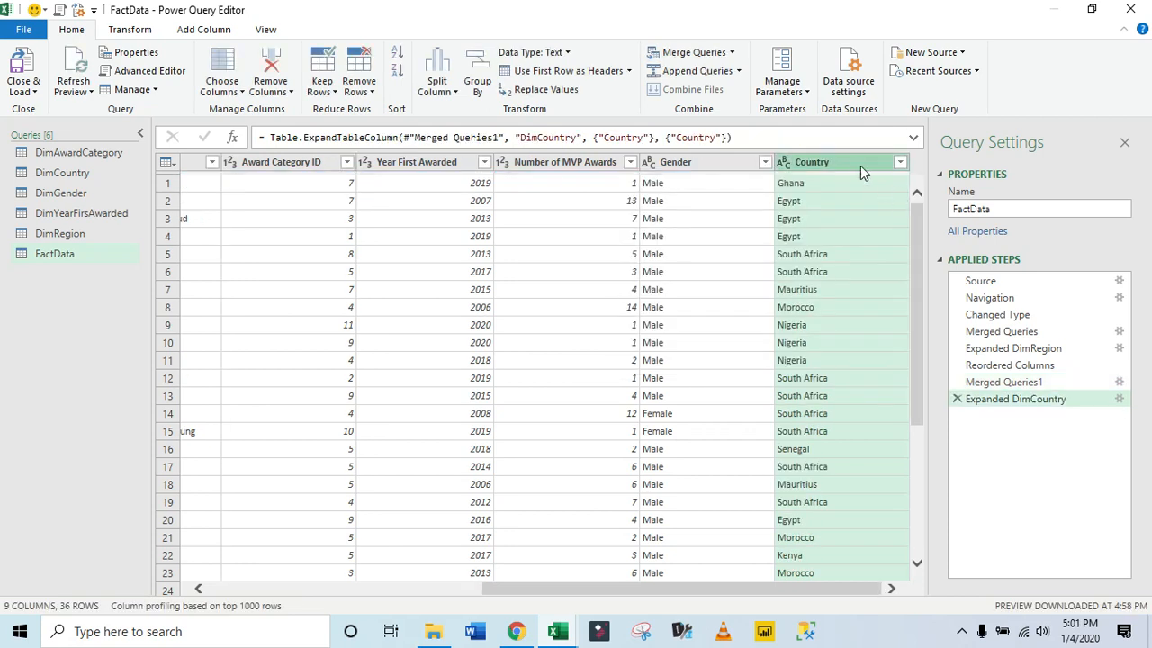
- Reorder the FactData columns so that Region comes first and Country second, ahead of Region ID
{"action": "left_click_drag", "start_coordinate": [856, 162], "coordinate": [214, 189]}
{"action": "left_click_drag", "start_coordinate": [711, 590], "coordinate": [496, 611]}
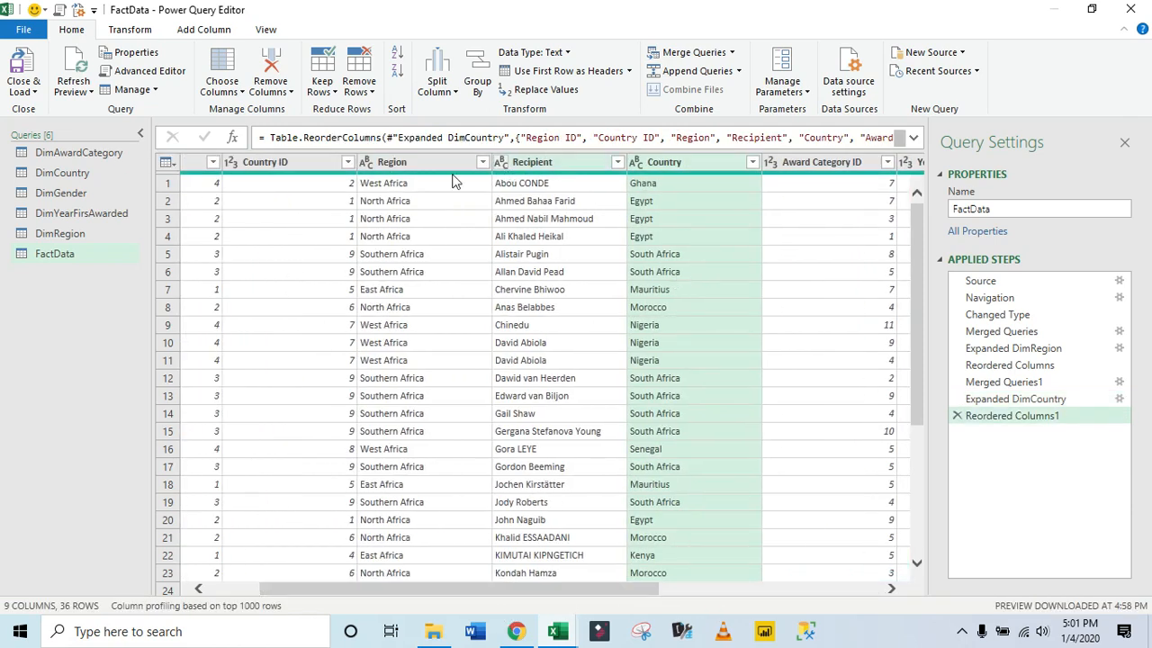
{"action": "left_click_drag", "start_coordinate": [401, 164], "coordinate": [65, 175]}
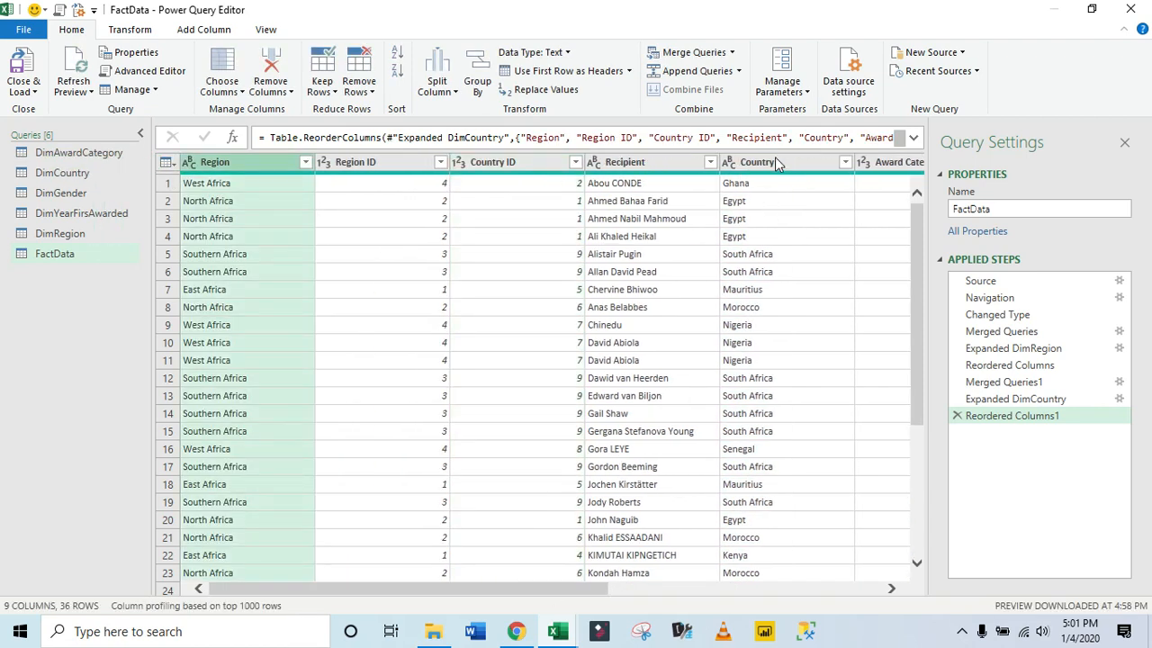
{"action": "left_click_drag", "start_coordinate": [775, 161], "coordinate": [373, 170]}
- Merge the FactData query with DimAwardCategory on Award Category ID using a left outer join
{"action": "left_click_drag", "start_coordinate": [518, 596], "coordinate": [603, 591]}
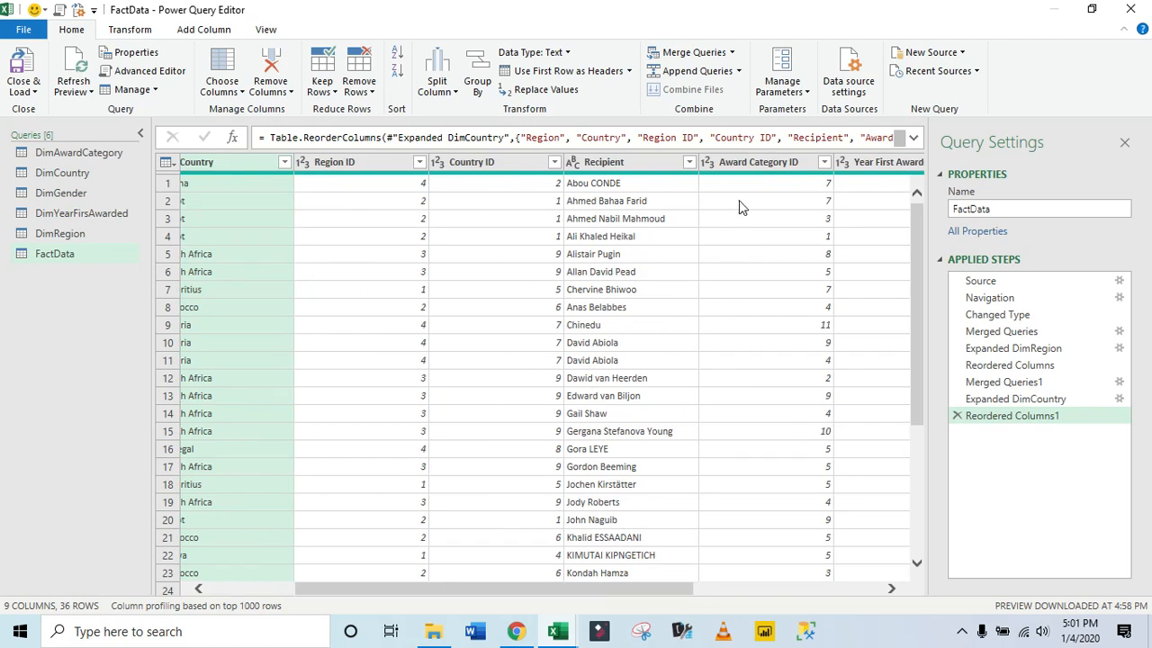
{"action": "left_click", "coordinate": [718, 56]}
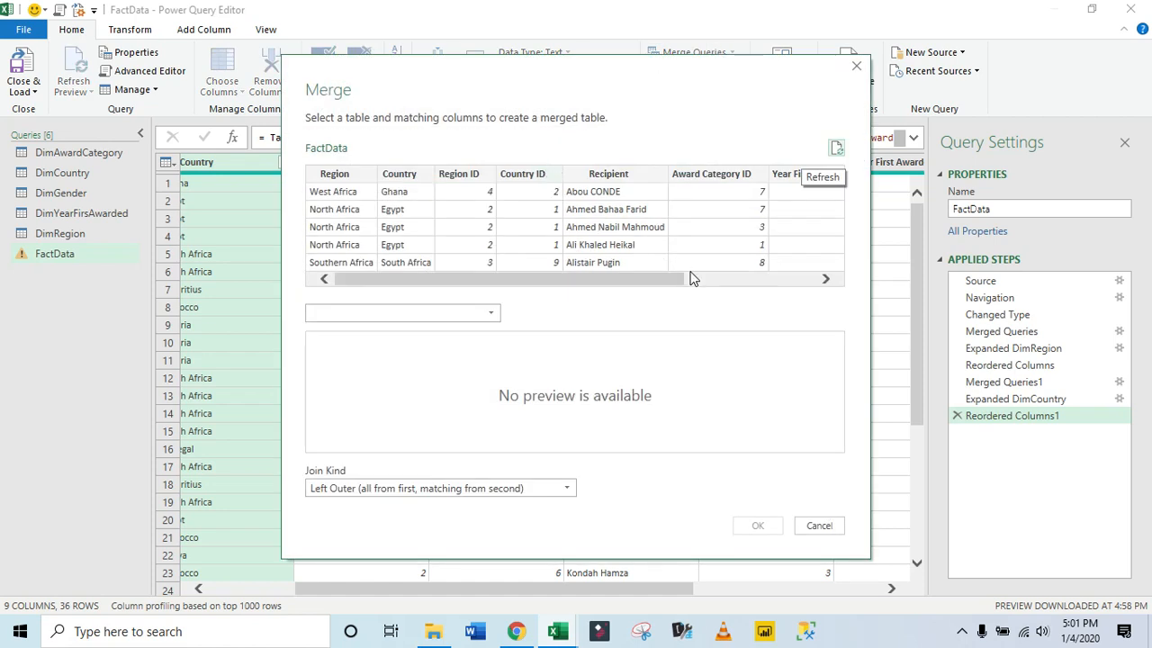
{"action": "left_click", "coordinate": [710, 175]}
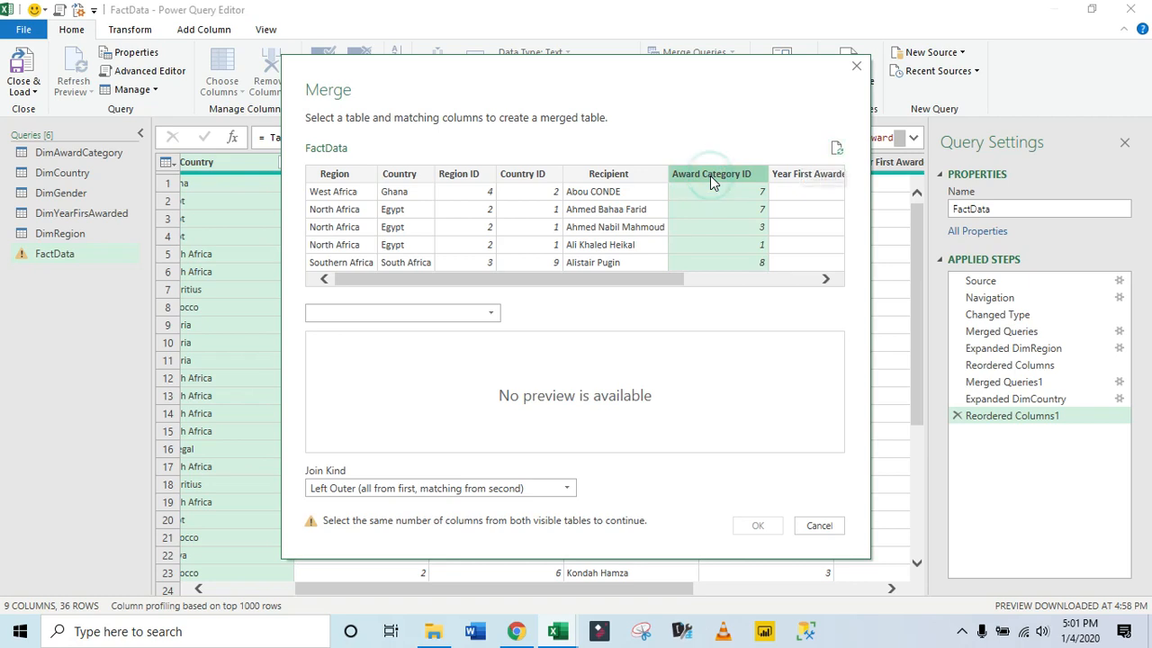
{"action": "left_click", "coordinate": [396, 313]}
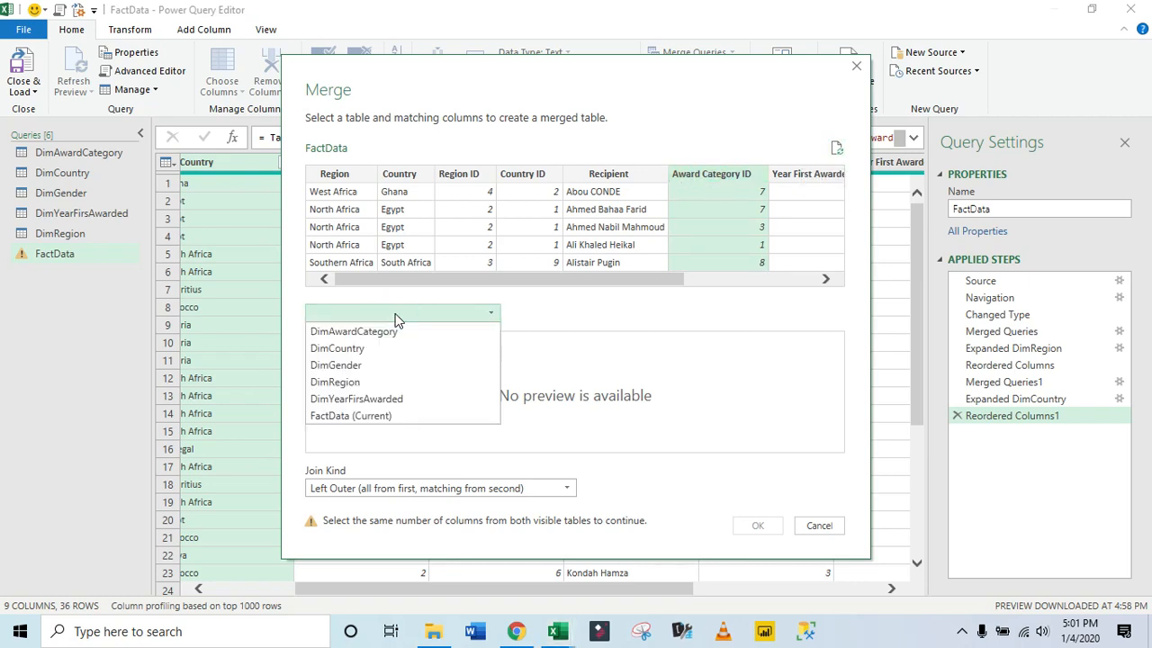
{"action": "left_click", "coordinate": [340, 332]}
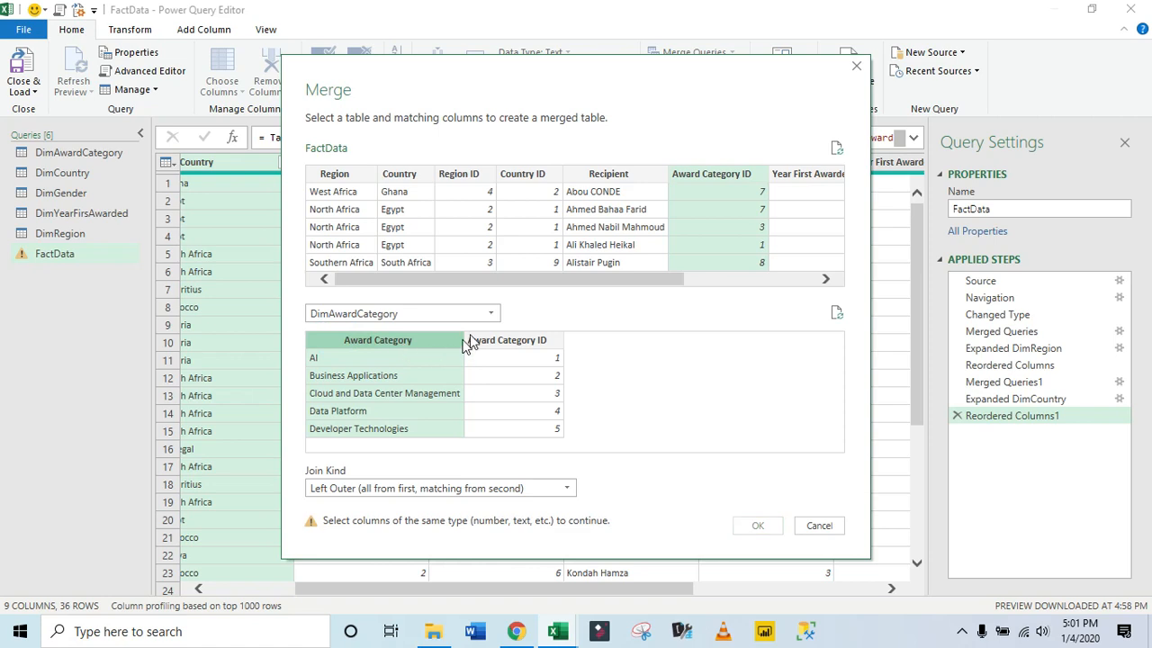
{"action": "left_click", "coordinate": [511, 340]}
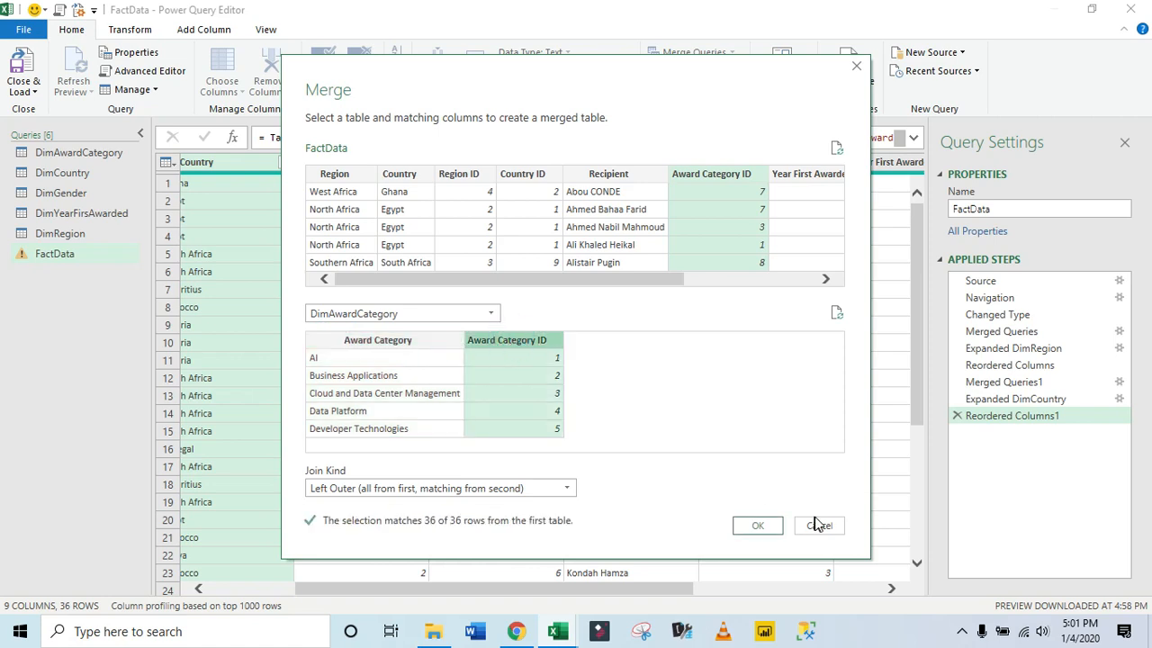
{"action": "left_click", "coordinate": [758, 528]}
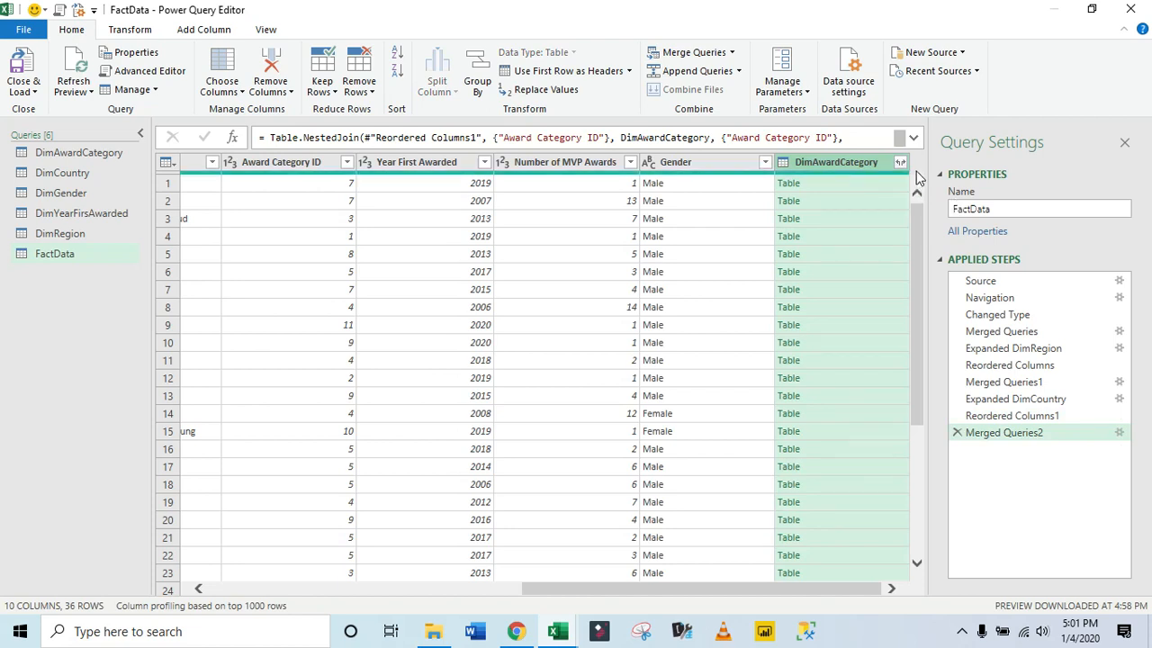
- Expand only the Award Category field from DimAwardCategory without a prefix and move it directly after Award Category ID
{"action": "left_click", "coordinate": [900, 162]}
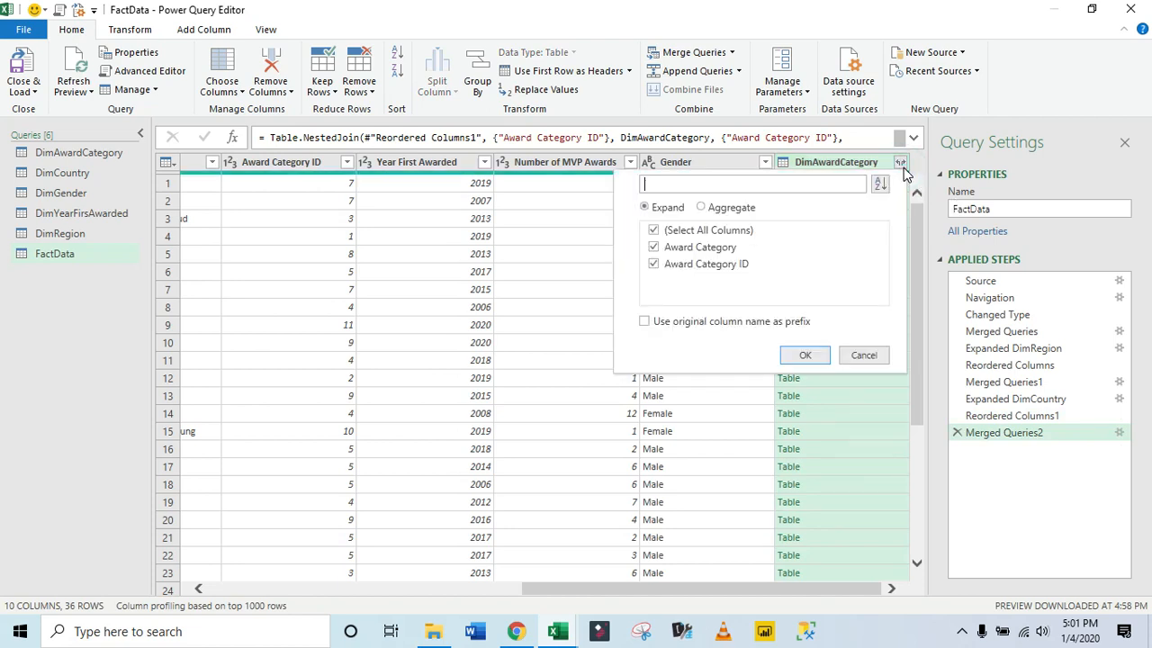
{"action": "left_click", "coordinate": [654, 264]}
{"action": "left_click", "coordinate": [804, 357]}
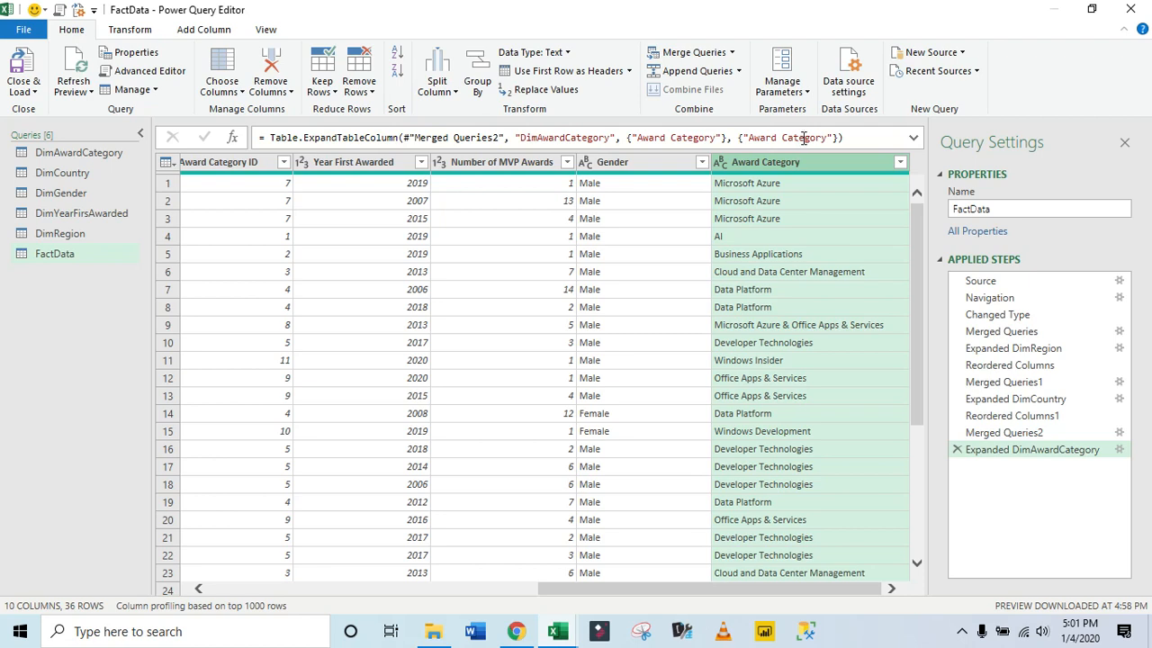
{"action": "left_click_drag", "start_coordinate": [815, 157], "coordinate": [337, 152]}
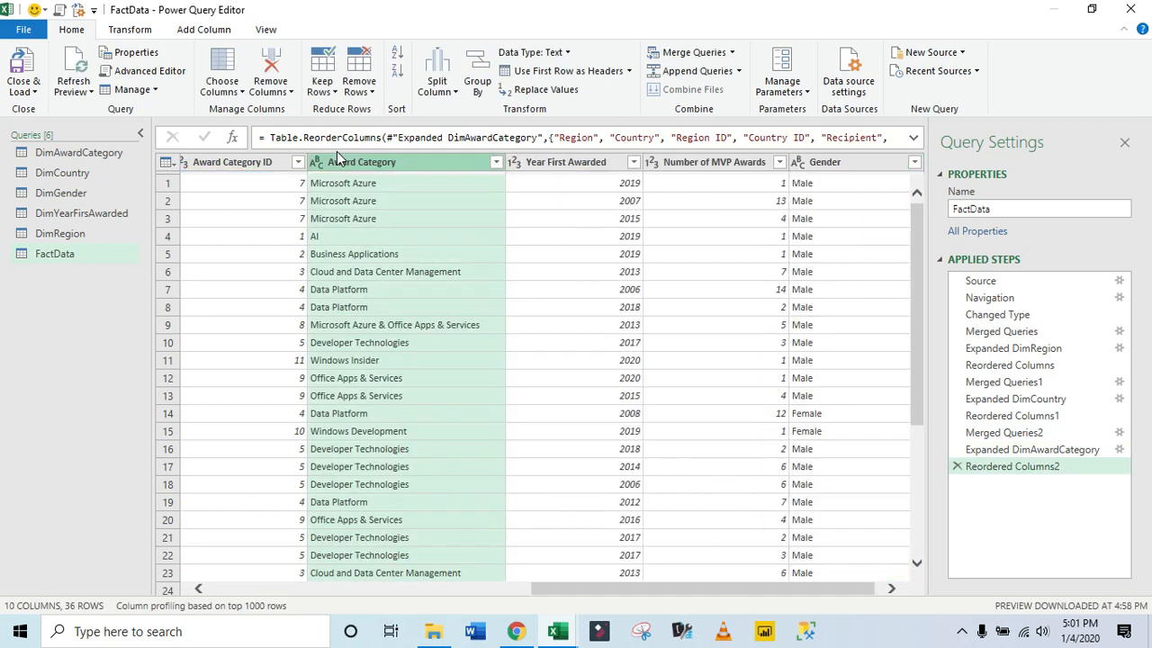
- Remove the Region ID, Country ID and Award Category ID columns from FactData together
{"action": "left_click_drag", "start_coordinate": [697, 590], "coordinate": [462, 590]}
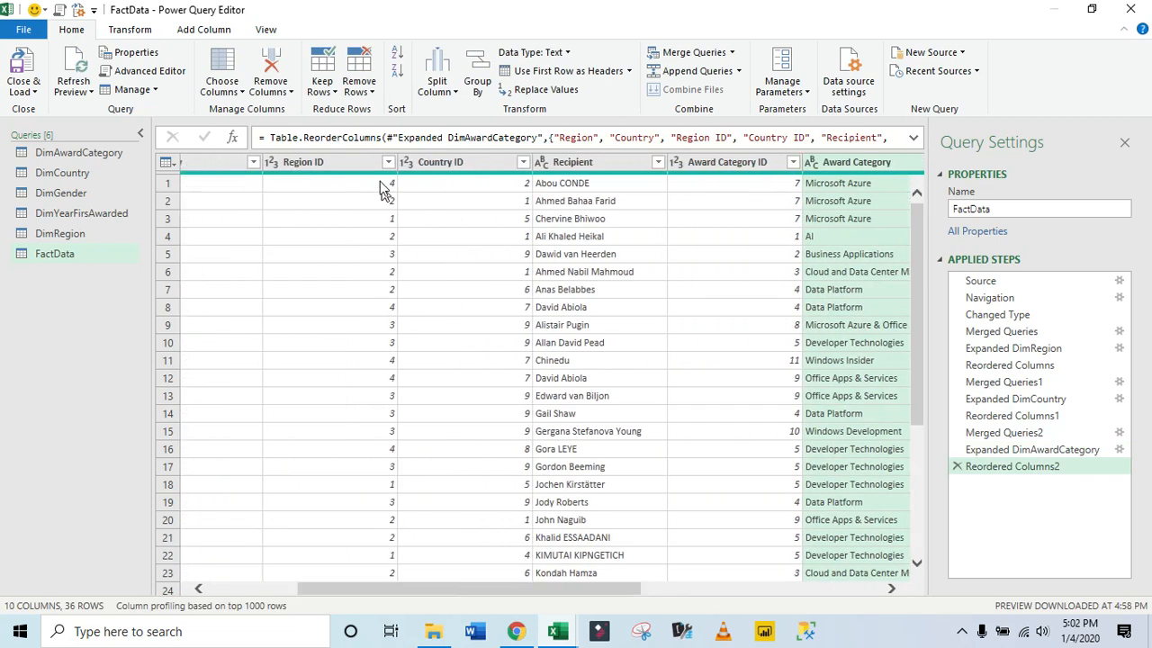
{"action": "left_click", "coordinate": [325, 164]}
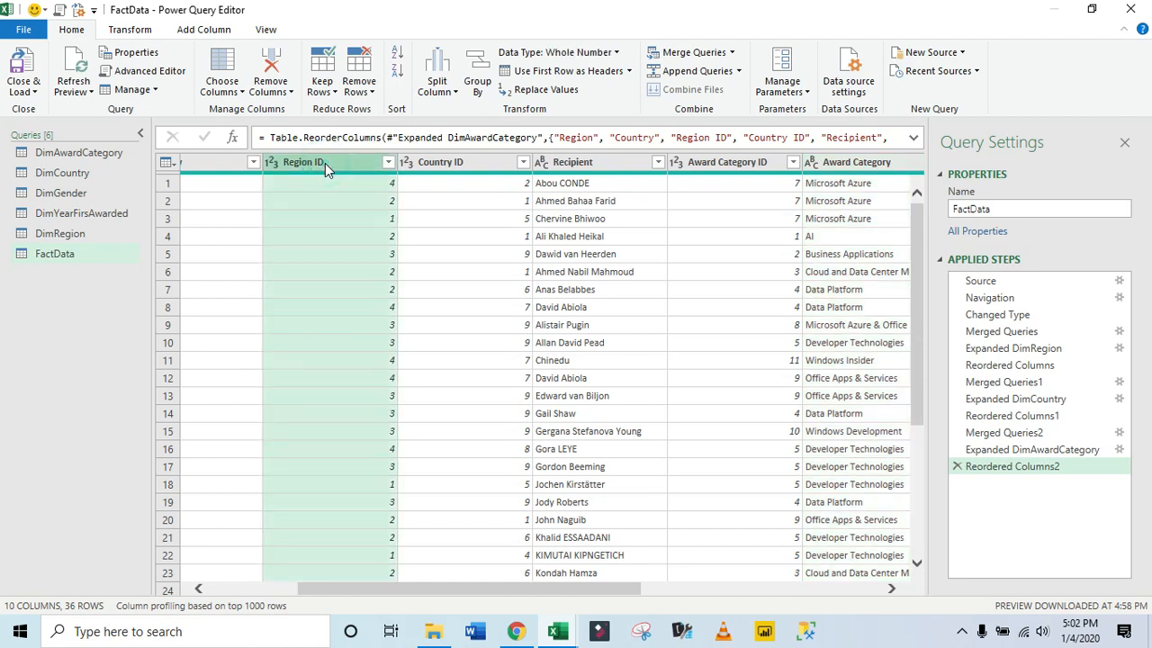
{"action": "left_click", "coordinate": [463, 163], "text": "ctrl"}
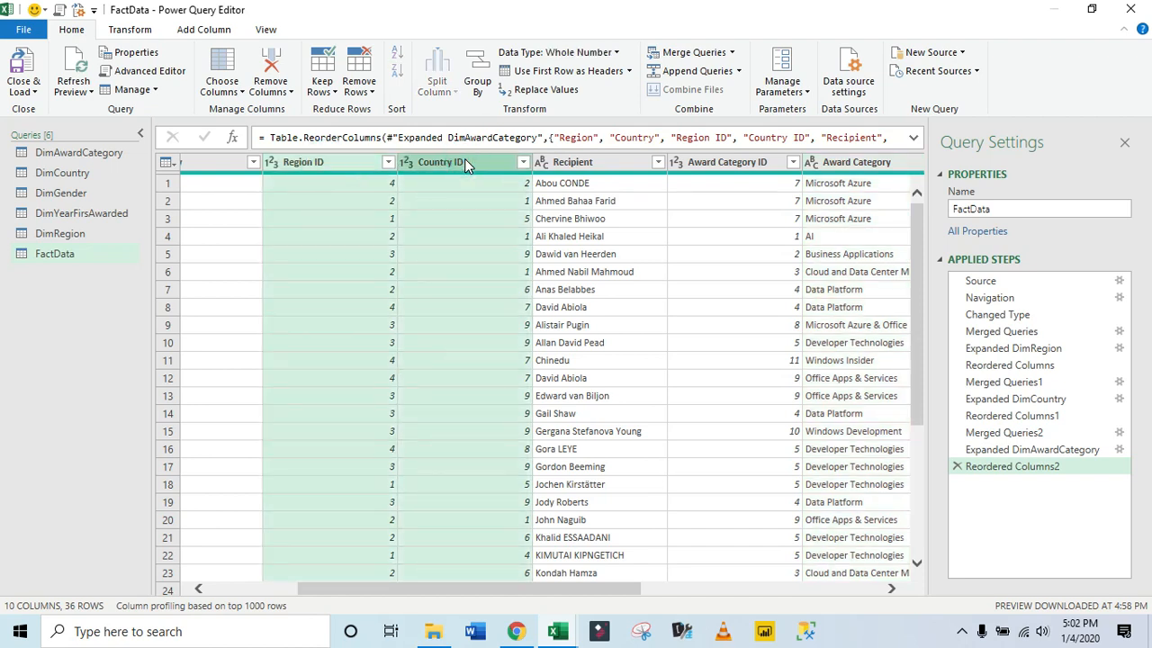
{"action": "left_click", "coordinate": [745, 166], "text": "ctrl"}
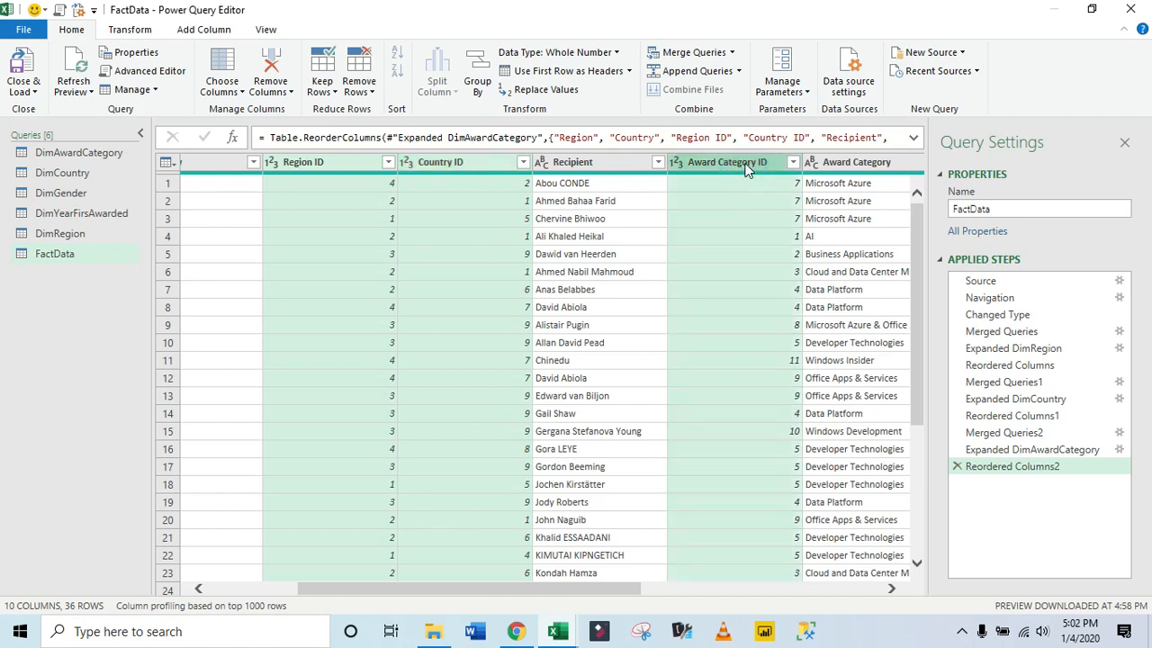
{"action": "right_click", "coordinate": [746, 168]}
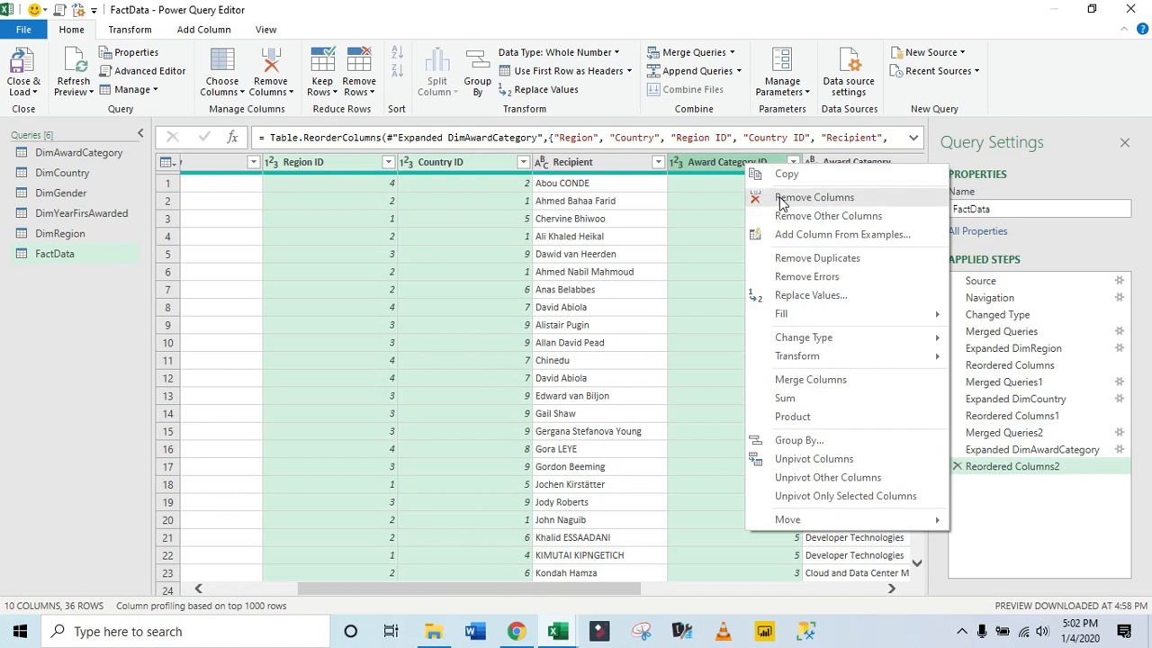
{"action": "left_click", "coordinate": [753, 121]}
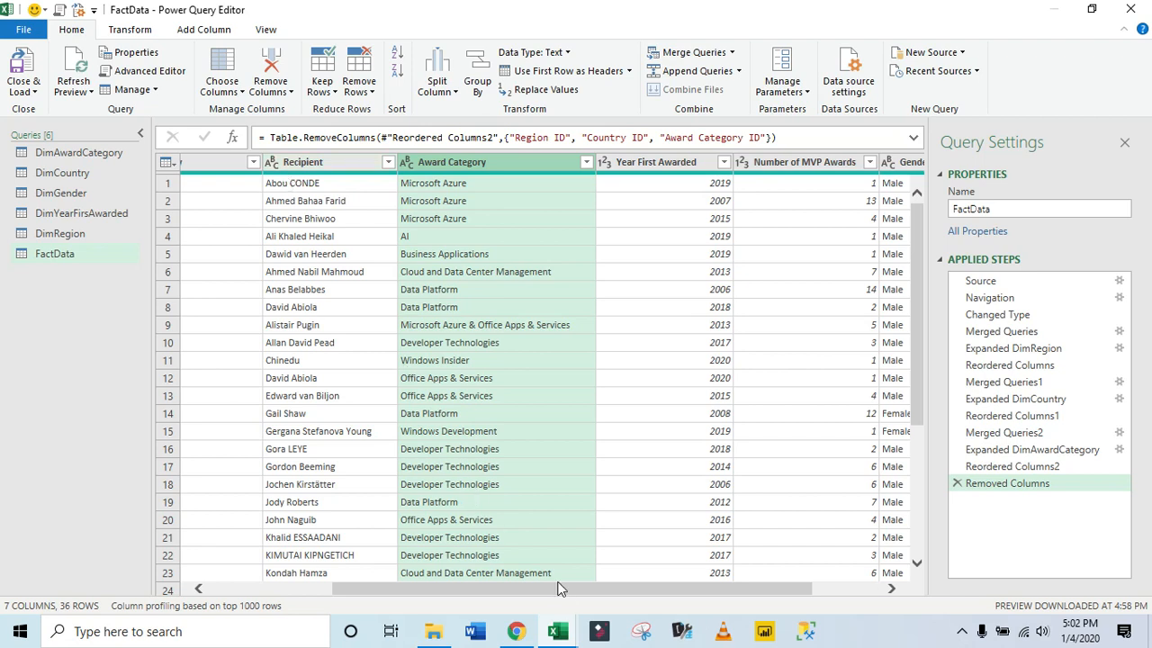
- Close the query editor and load the queries as connections only, adding the data to the Data Model
{"action": "left_click_drag", "start_coordinate": [561, 586], "coordinate": [836, 586]}
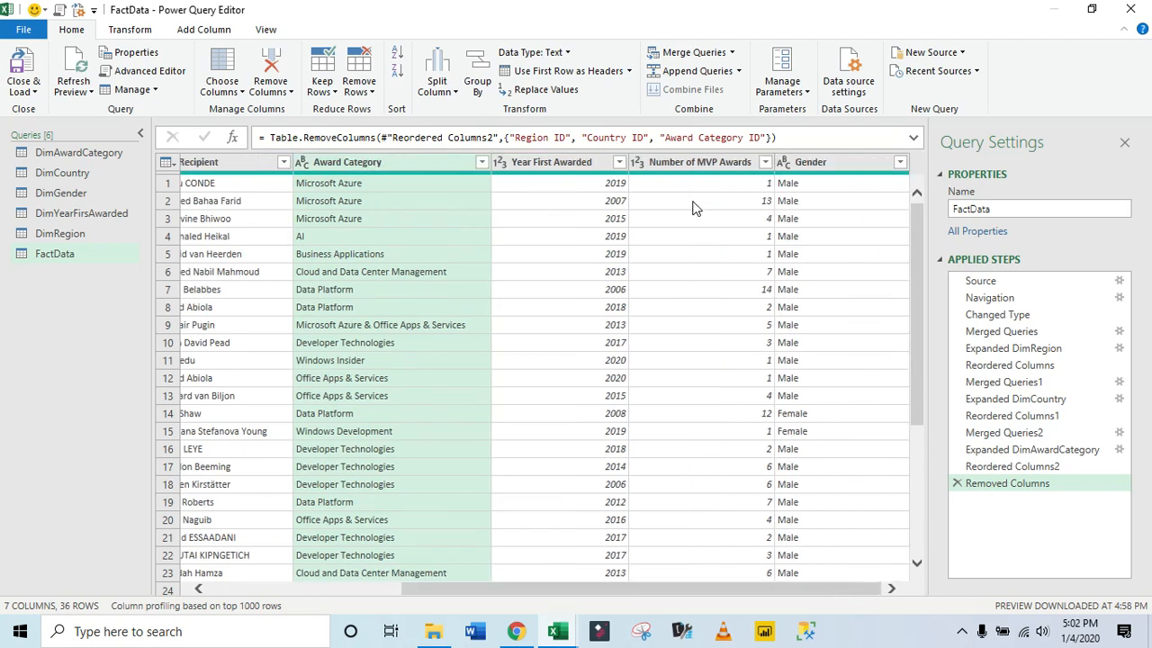
{"action": "left_click", "coordinate": [79, 10]}
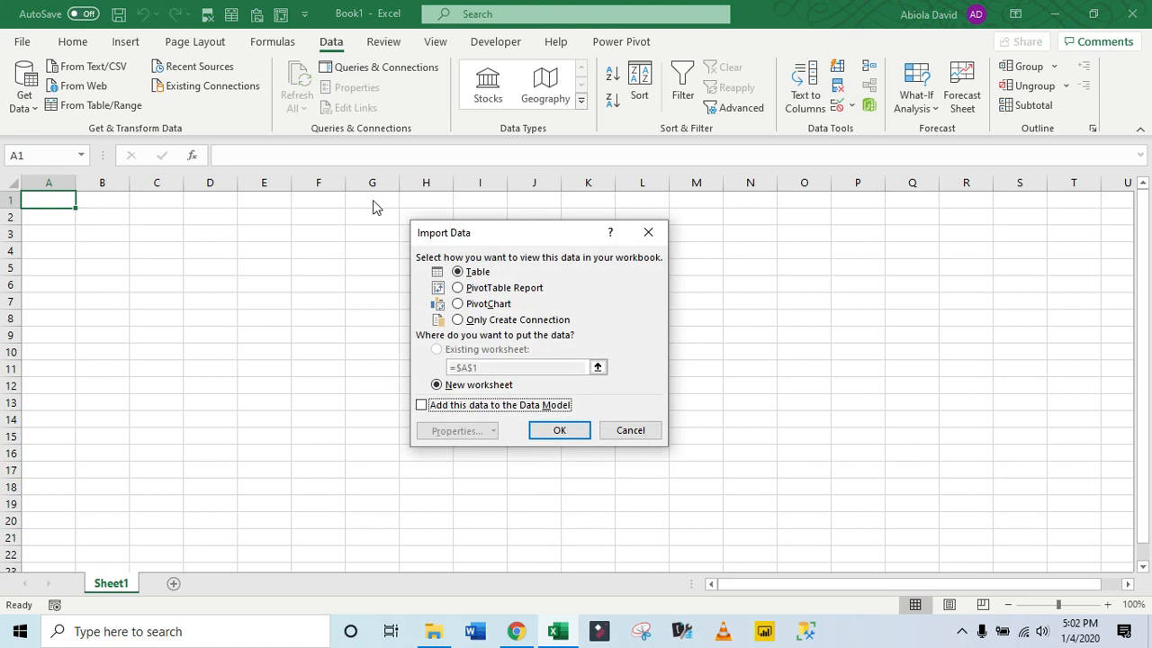
{"action": "left_click", "coordinate": [457, 321]}
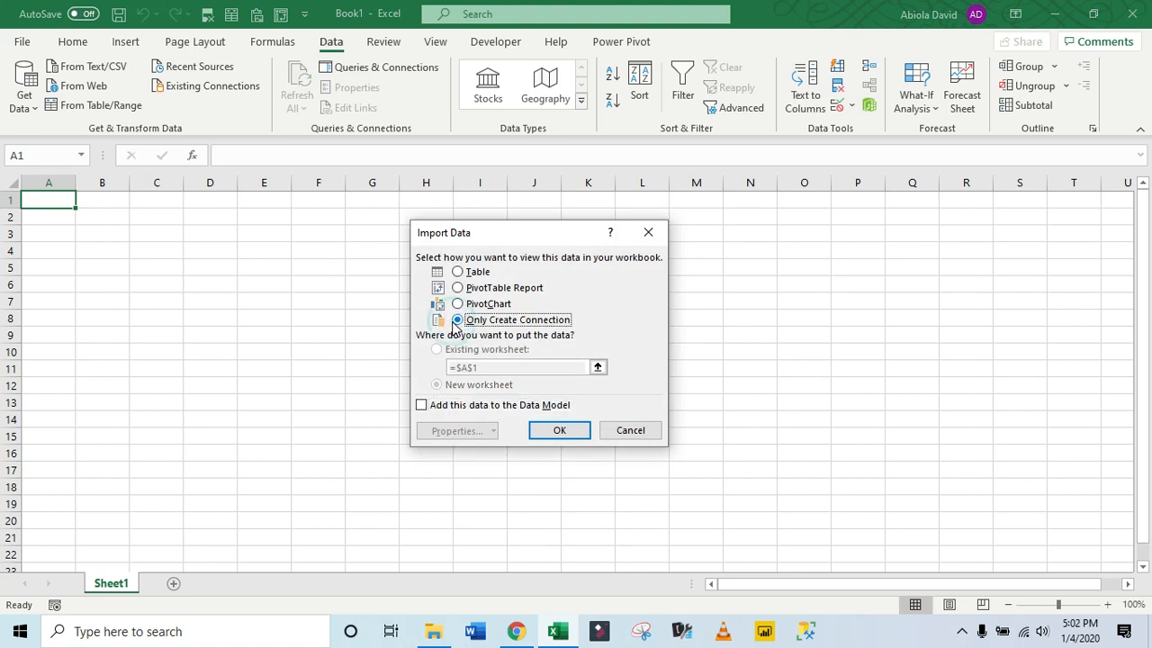
{"action": "left_click", "coordinate": [422, 406]}
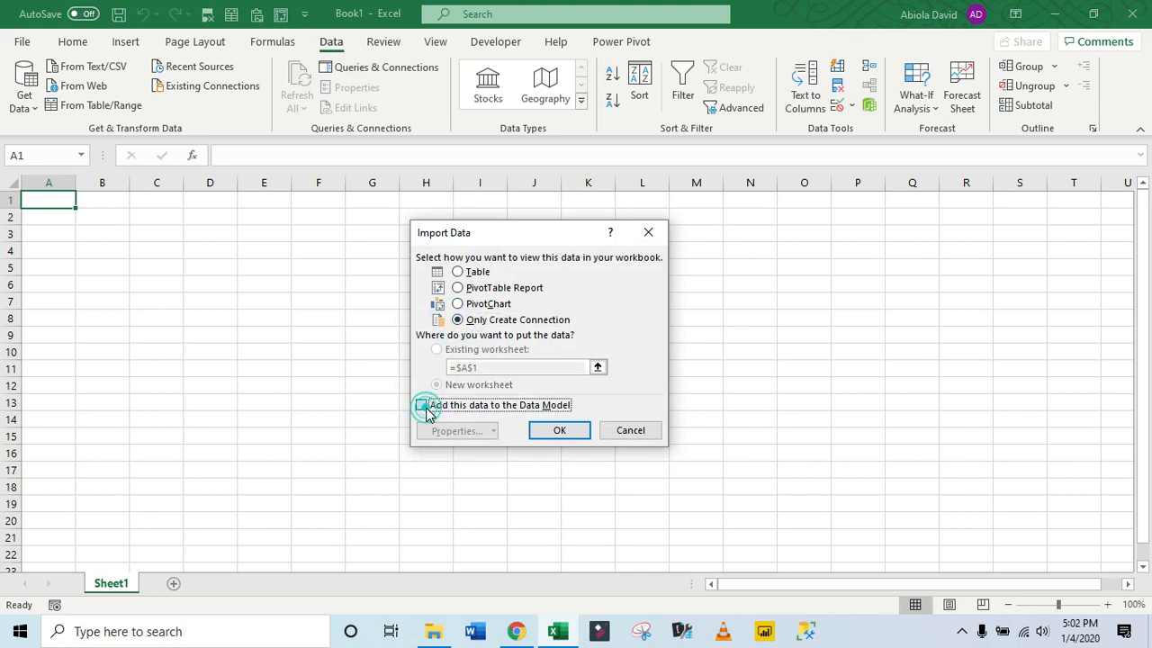
{"action": "left_click", "coordinate": [558, 431]}
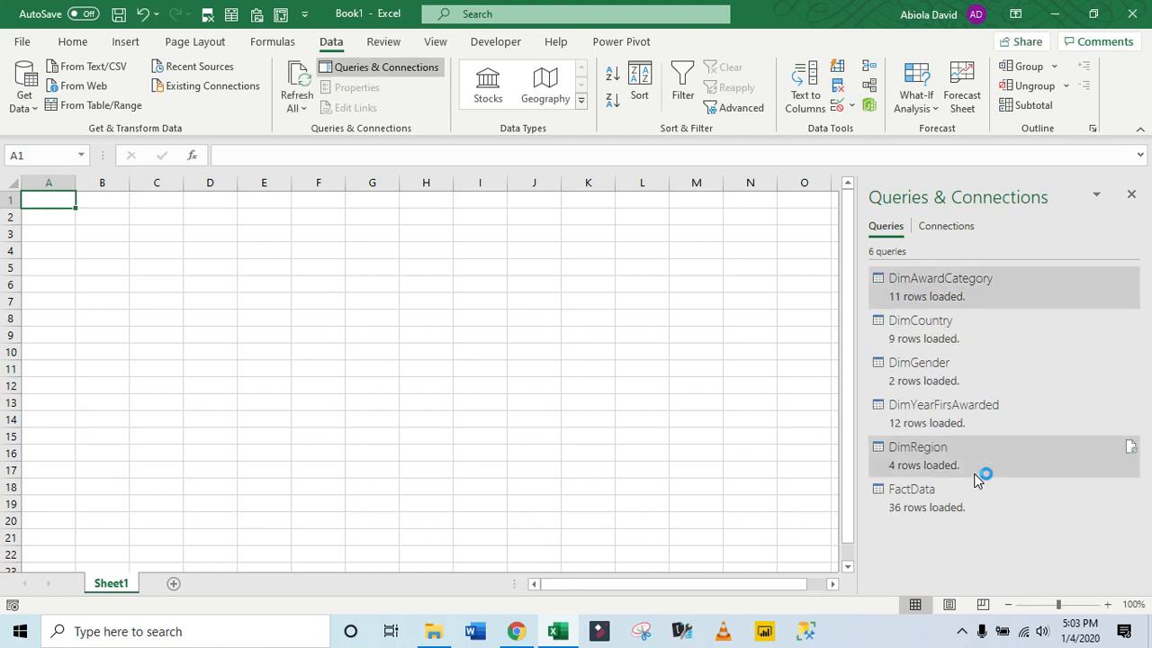
- Open the data model in the Power Pivot window and view the FactData and DimRegion tables
{"action": "mouse_move", "coordinate": [980, 477]}
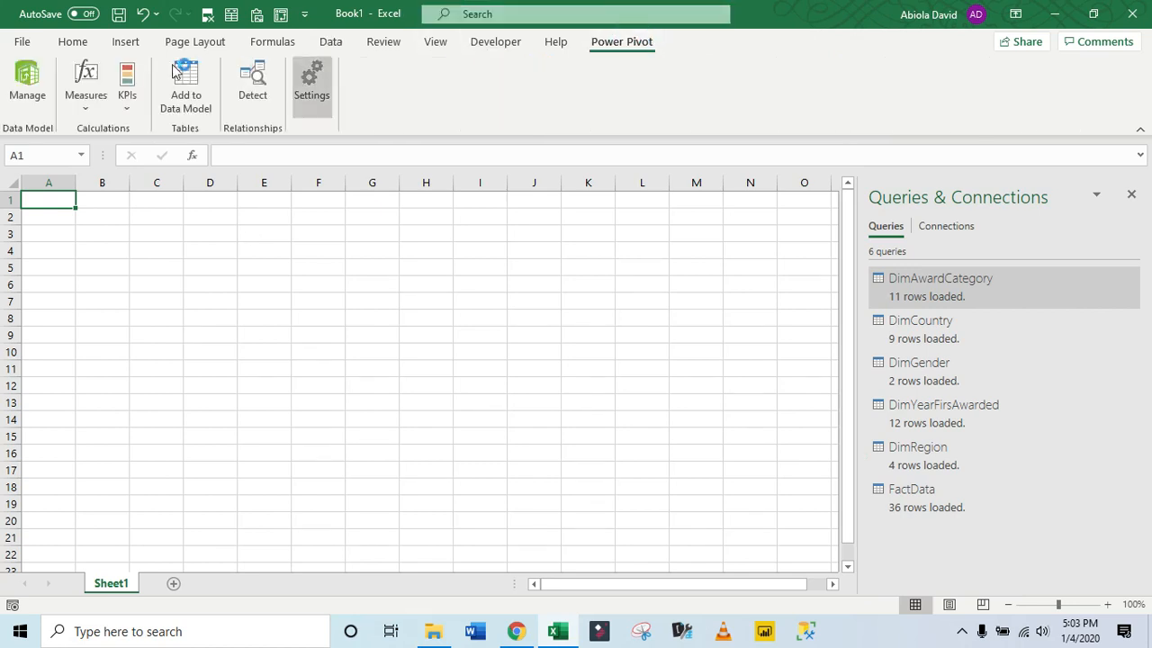
{"action": "left_click", "coordinate": [27, 83]}
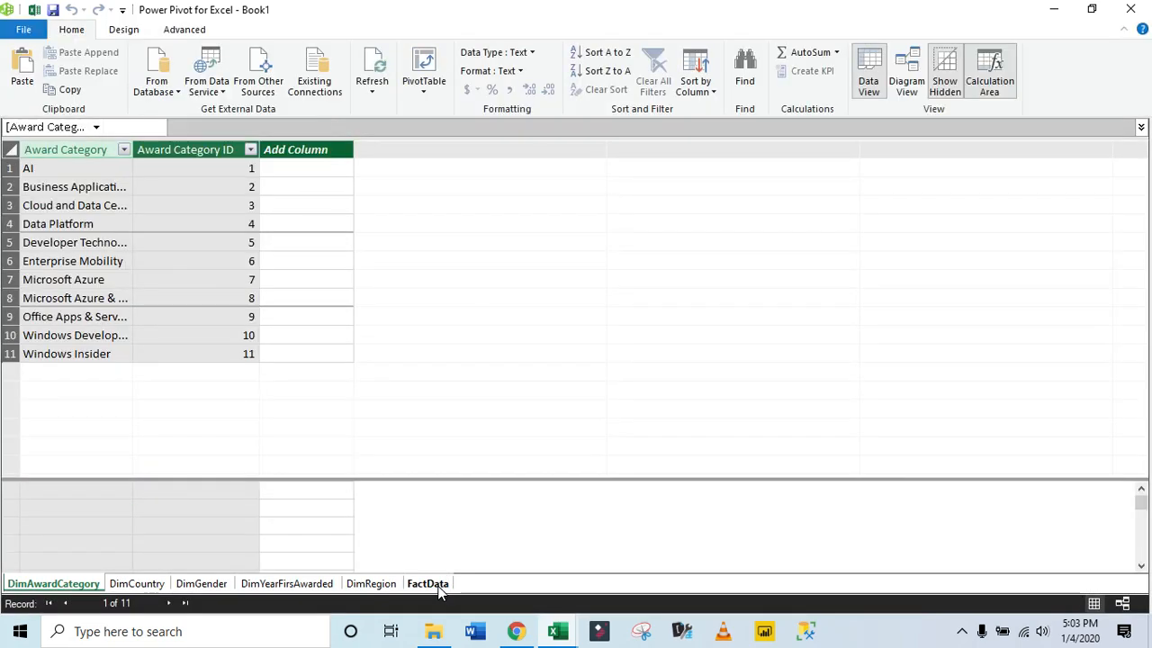
{"action": "left_click", "coordinate": [432, 585]}
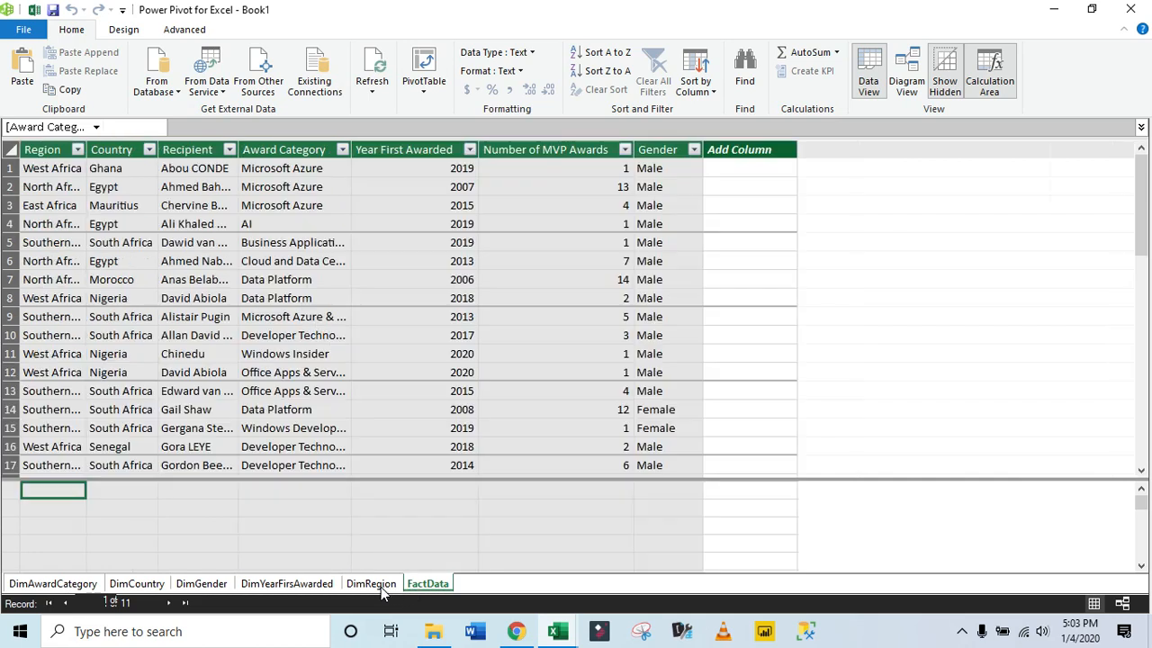
{"action": "left_click", "coordinate": [381, 585]}
{"action": "left_click", "coordinate": [420, 586]}
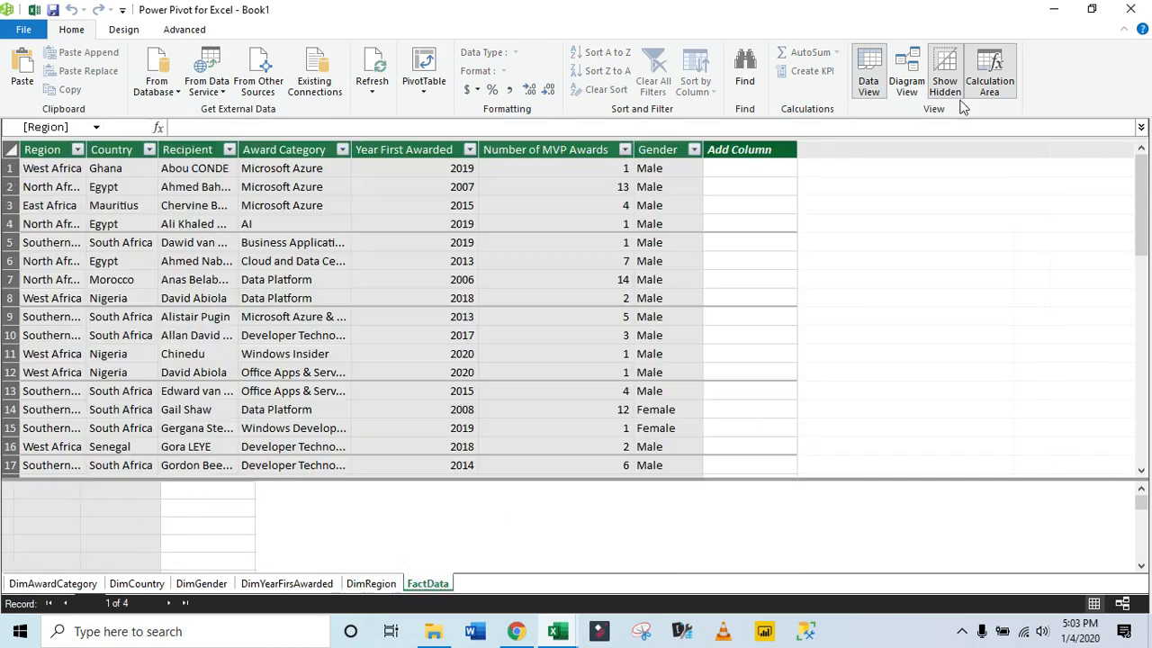
- Show the model as a diagram, place DimRegion and FactData below the other tables and enlarge FactData to fit all its fields
{"action": "left_click", "coordinate": [912, 88]}
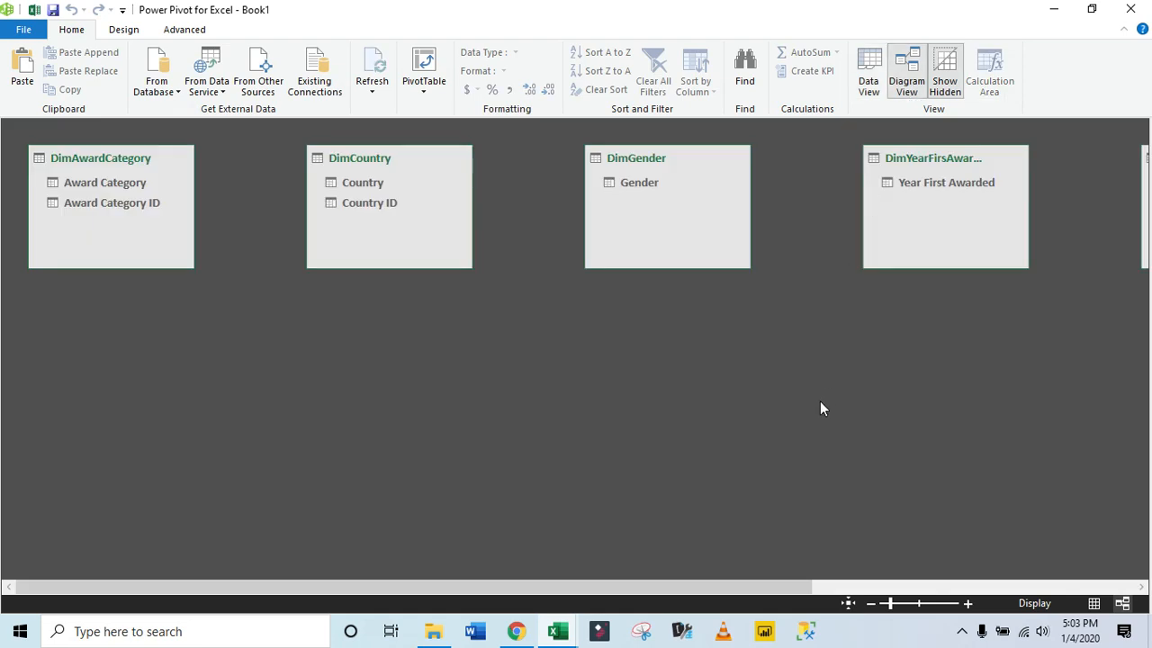
{"action": "left_click_drag", "start_coordinate": [765, 583], "coordinate": [1030, 584]}
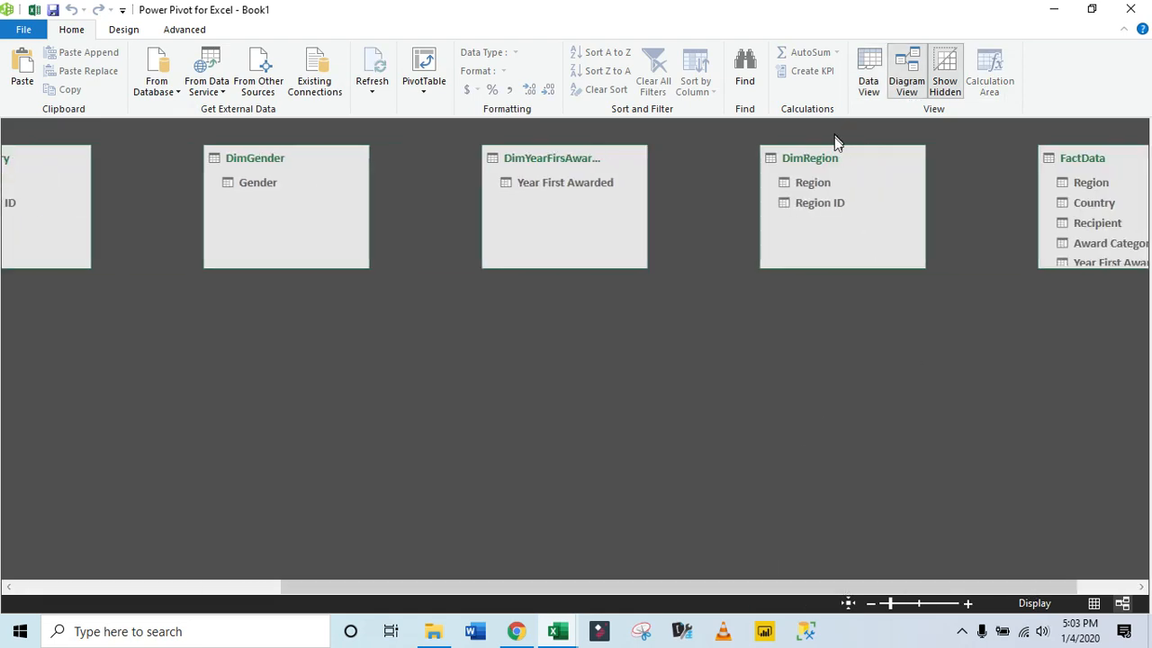
{"action": "left_click", "coordinate": [862, 151]}
{"action": "left_click_drag", "start_coordinate": [183, 362], "coordinate": [154, 369]}
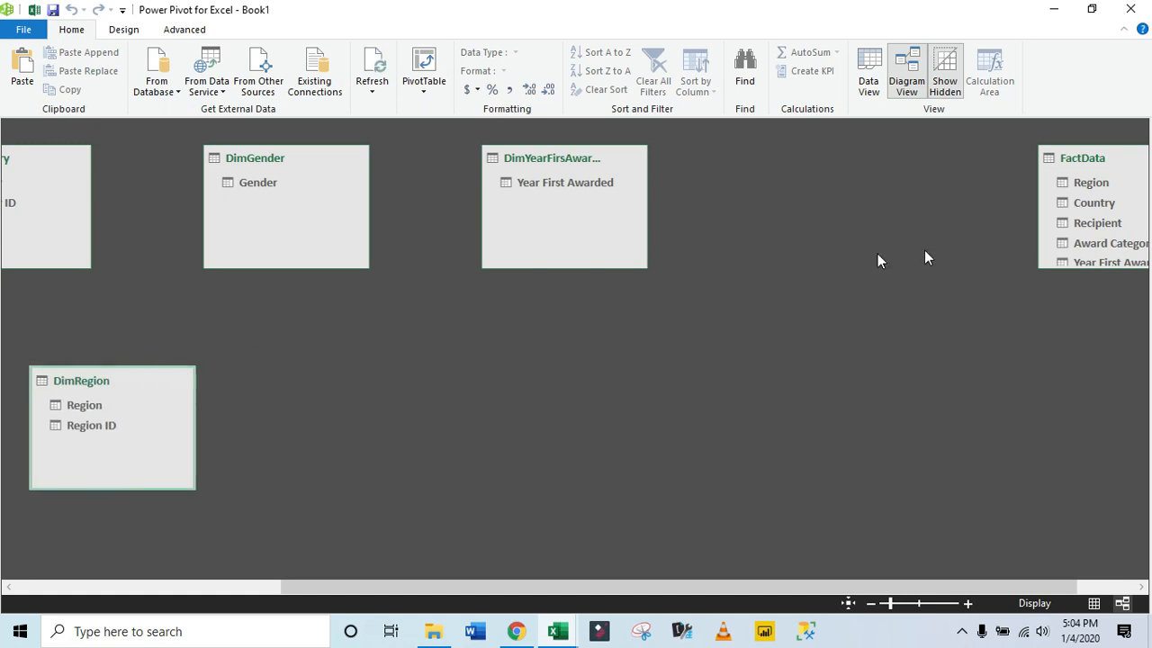
{"action": "left_click_drag", "start_coordinate": [1107, 163], "coordinate": [348, 345]}
{"action": "left_click_drag", "start_coordinate": [825, 446], "coordinate": [865, 540]}
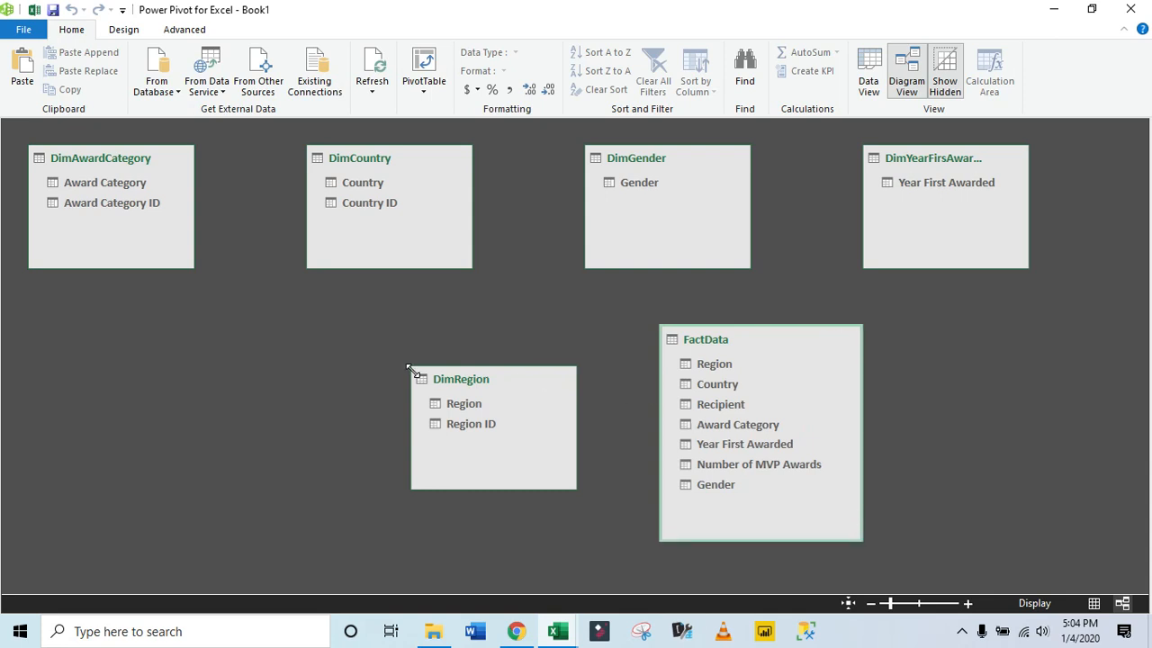
- Create a relationship from the Region field of DimRegion to the Region field of FactData
{"action": "left_click_drag", "start_coordinate": [468, 404], "coordinate": [728, 363]}
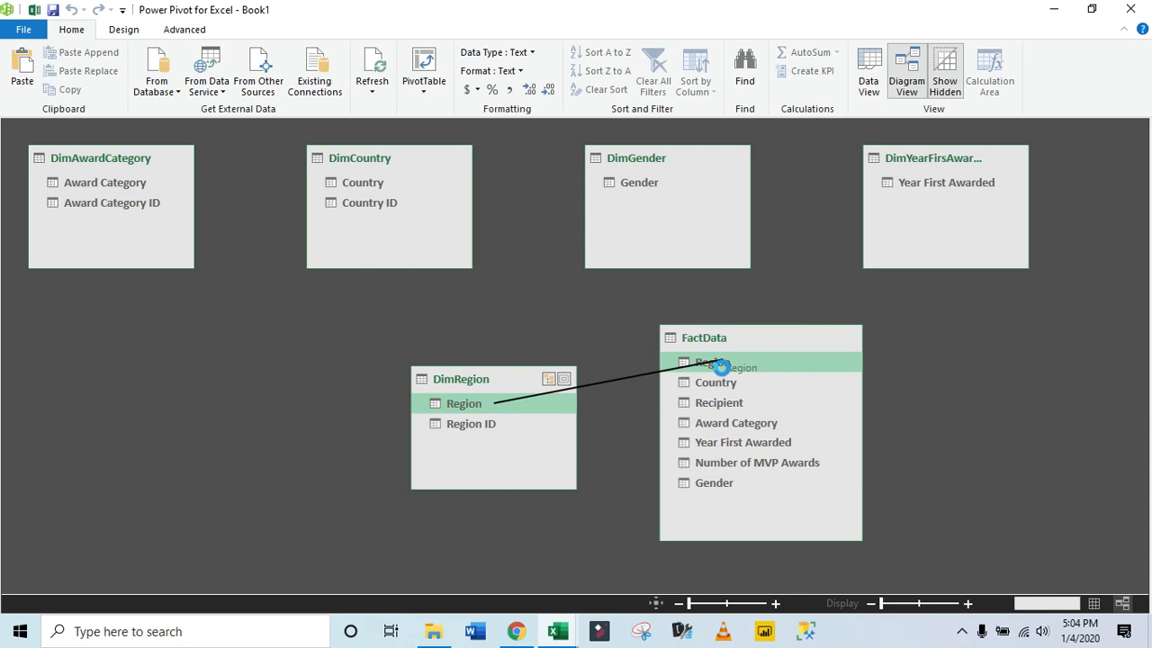
{"action": "left_click", "coordinate": [634, 433]}
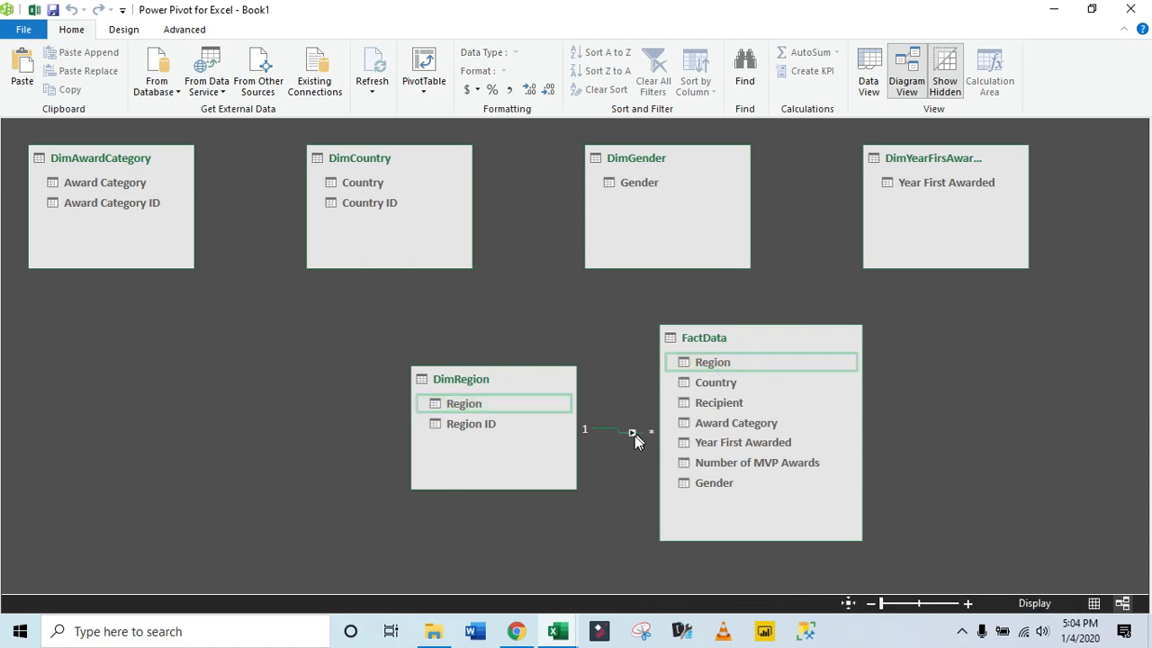
- Relate the Country, Award Category, Gender and Year First Awarded fields of their dimension tables to the matching fields in FactData
{"action": "left_click_drag", "start_coordinate": [350, 183], "coordinate": [704, 386]}
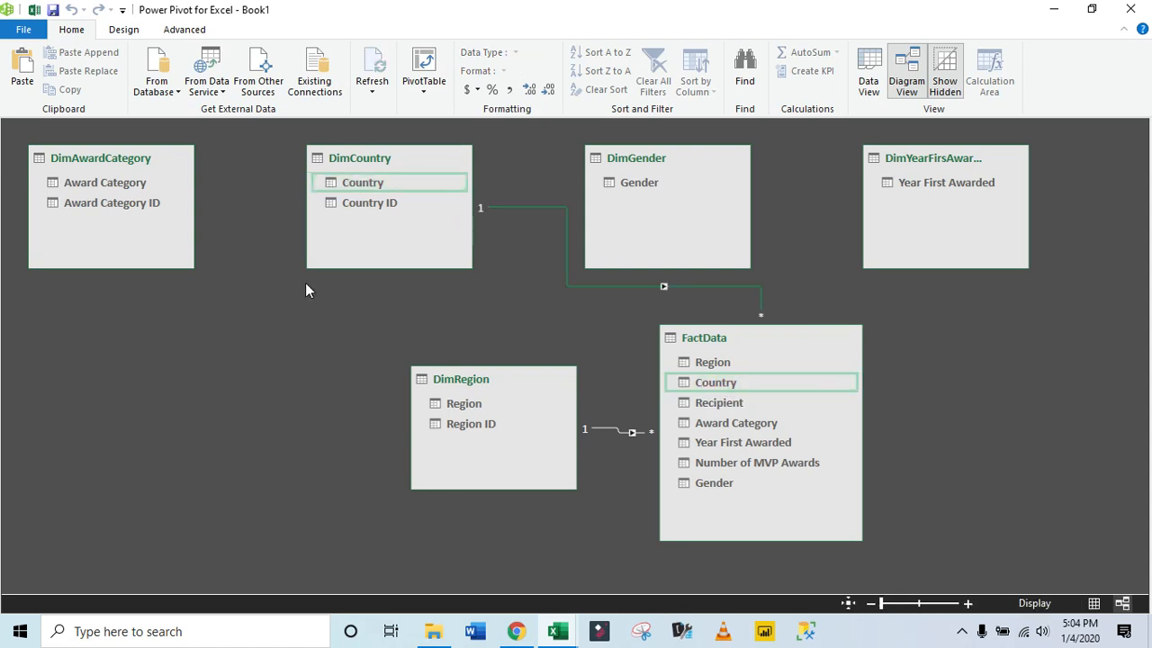
{"action": "left_click_drag", "start_coordinate": [126, 184], "coordinate": [722, 420]}
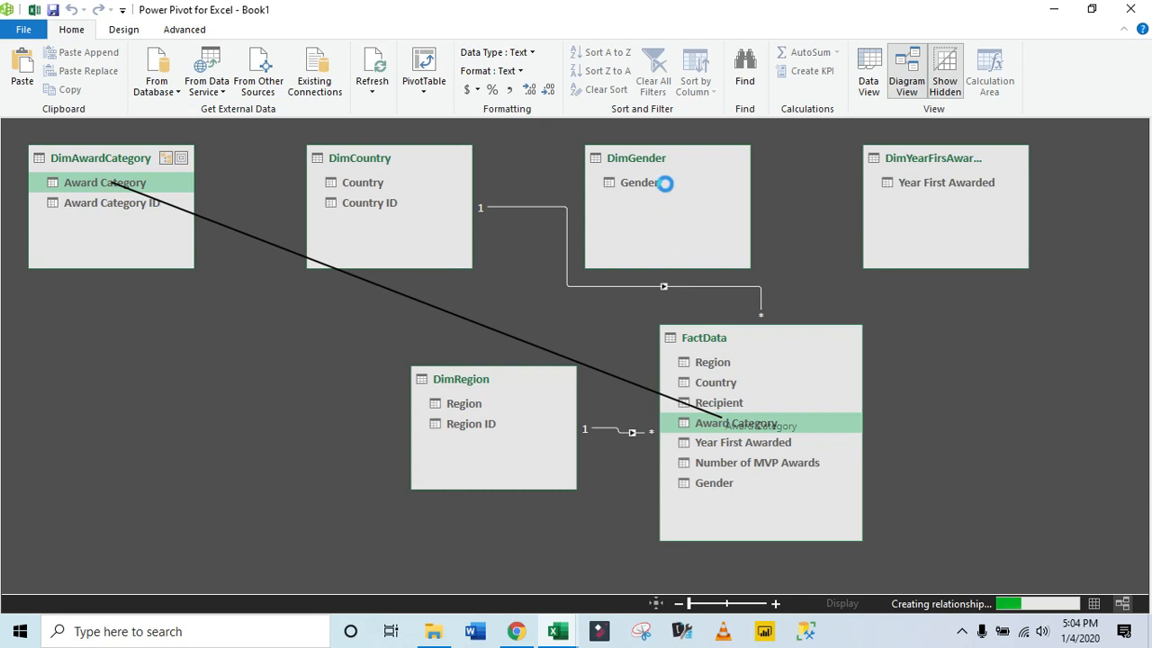
{"action": "left_click_drag", "start_coordinate": [651, 189], "coordinate": [709, 480]}
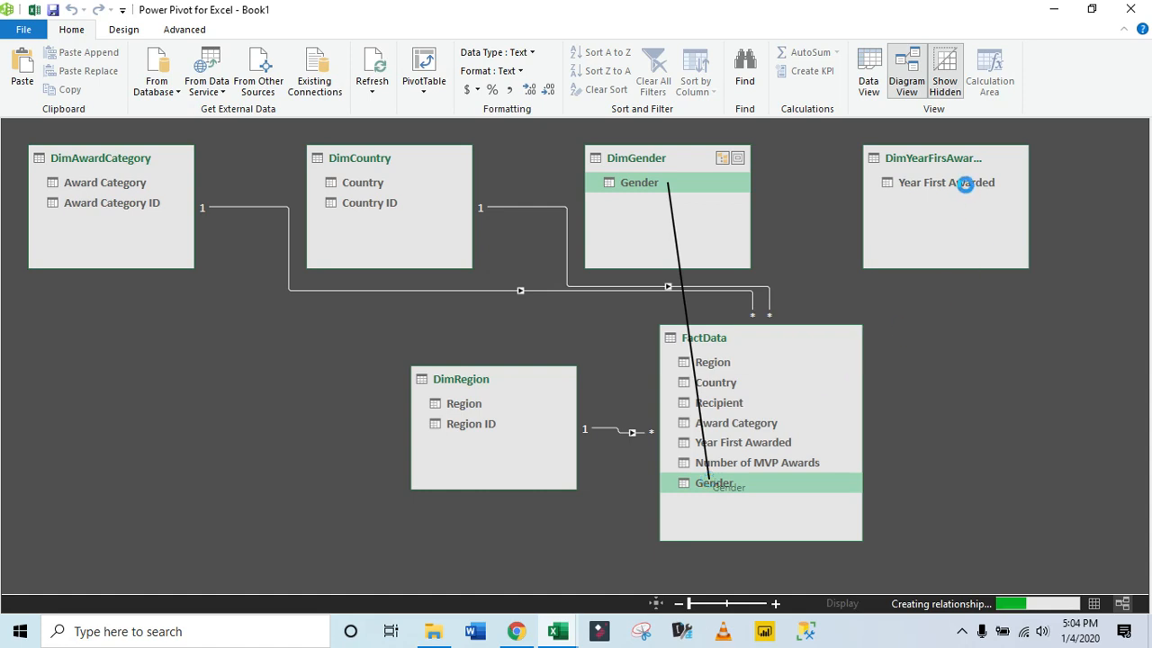
{"action": "mouse_move", "coordinate": [965, 185]}
{"action": "left_mouse_down"}
{"action": "mouse_move", "coordinate": [766, 334]}
{"action": "mouse_move", "coordinate": [735, 440]}
{"action": "left_mouse_up"}
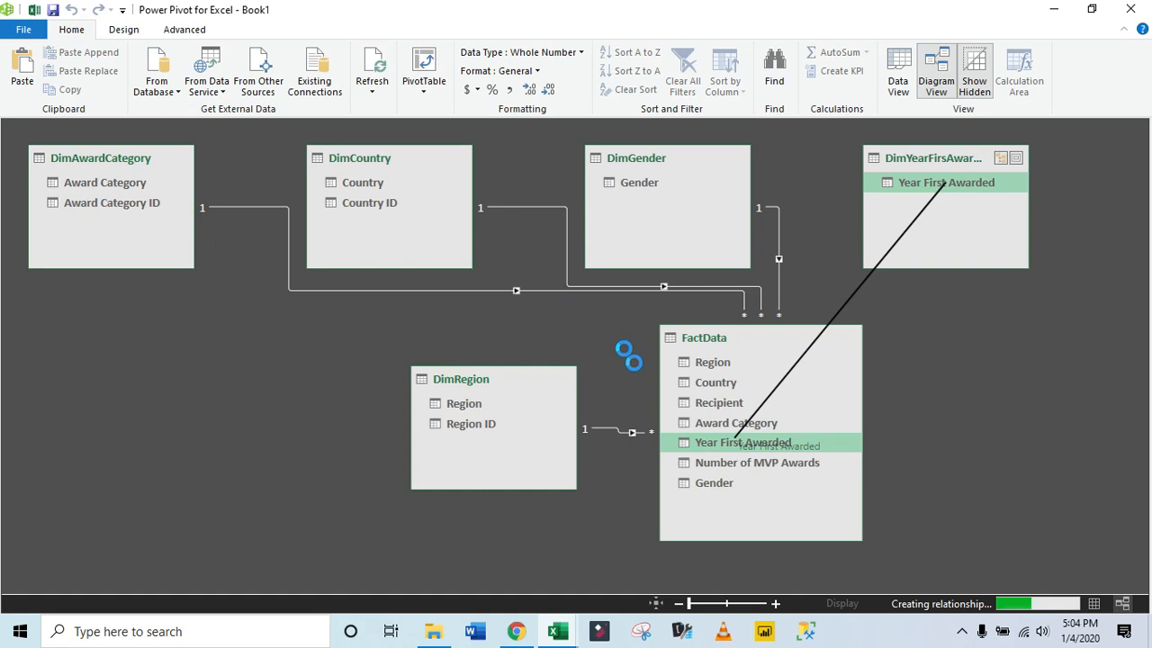
- Hide the Award Category ID, Country ID and Region ID fields of the dimension tables from client tools
{"action": "left_click", "coordinate": [121, 206]}
{"action": "right_click", "coordinate": [121, 205]}
{"action": "left_click", "coordinate": [206, 303]}
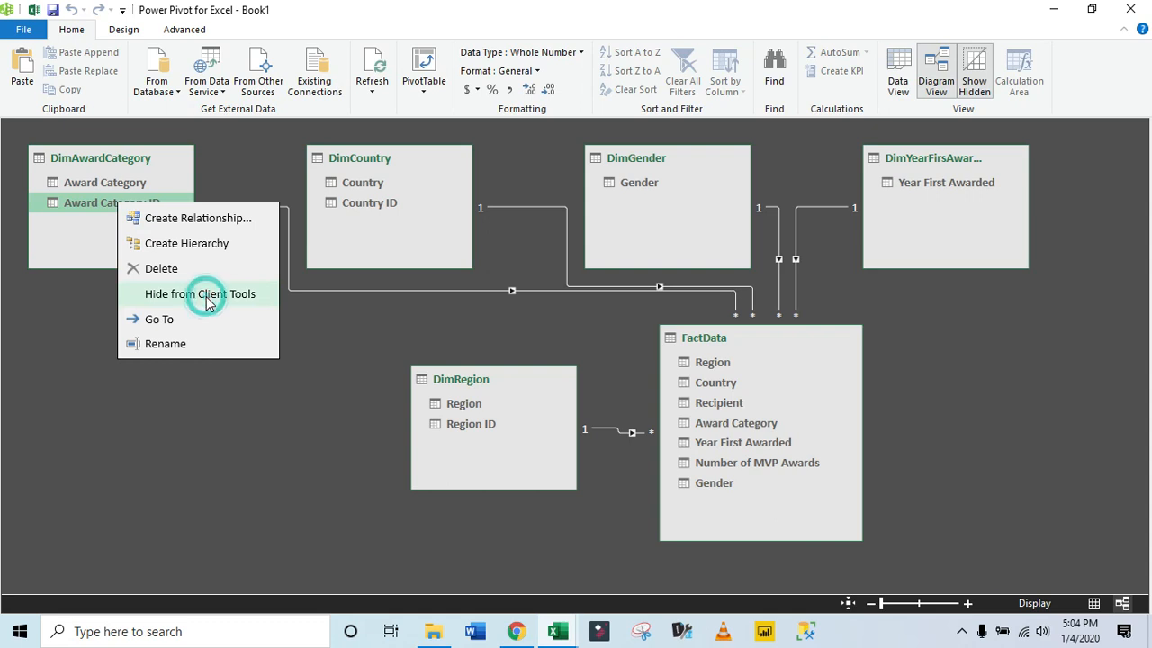
{"action": "left_click", "coordinate": [389, 205]}
{"action": "right_click", "coordinate": [389, 205]}
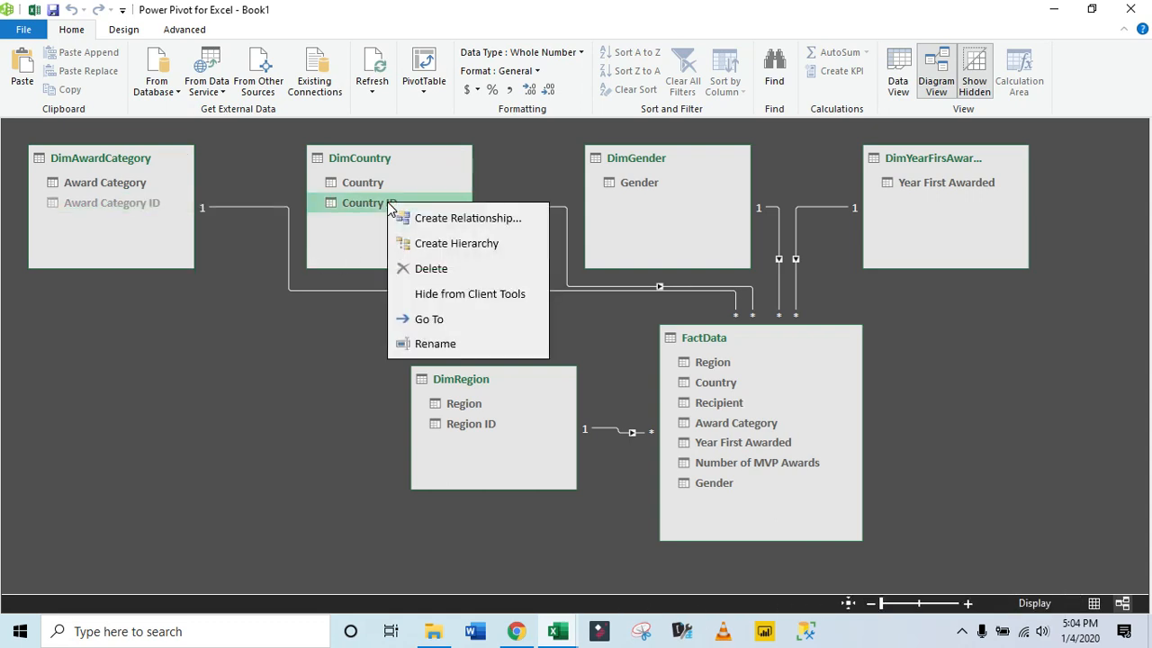
{"action": "left_click", "coordinate": [470, 300]}
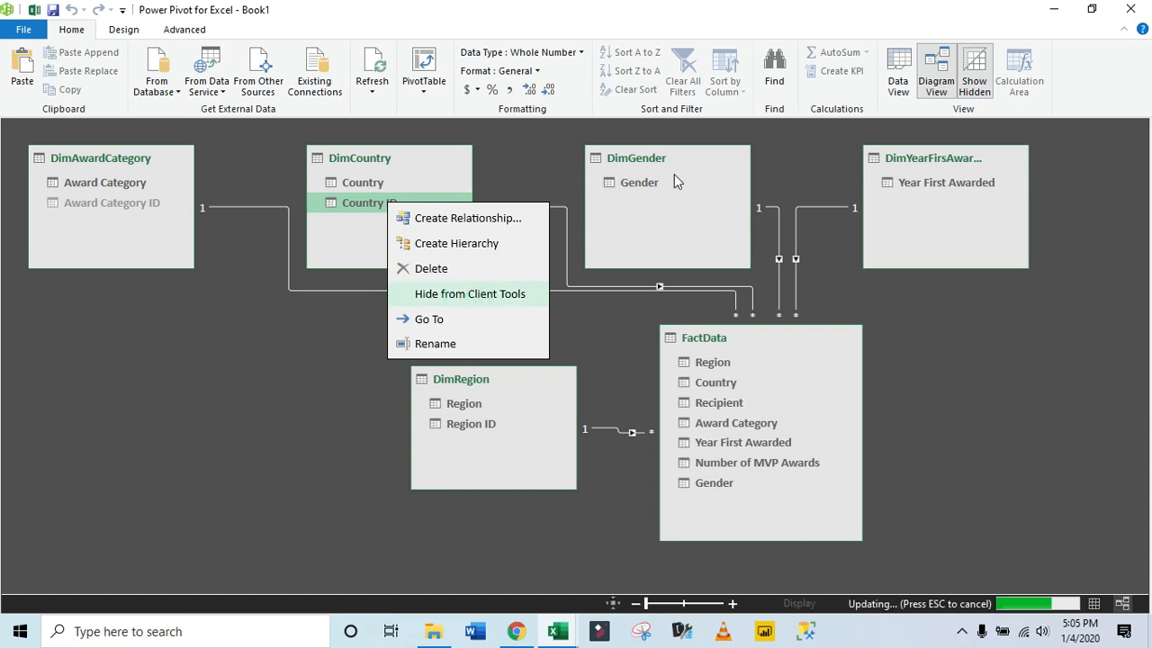
{"action": "left_click", "coordinate": [477, 428]}
{"action": "right_click", "coordinate": [477, 427]}
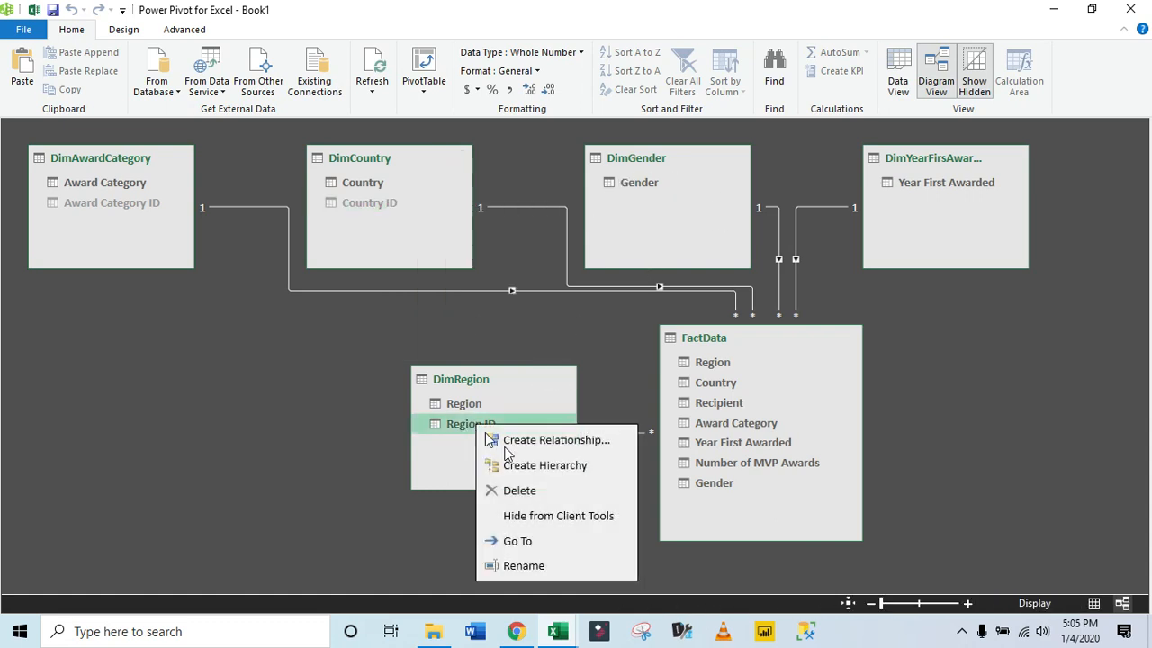
{"action": "left_click", "coordinate": [574, 519]}
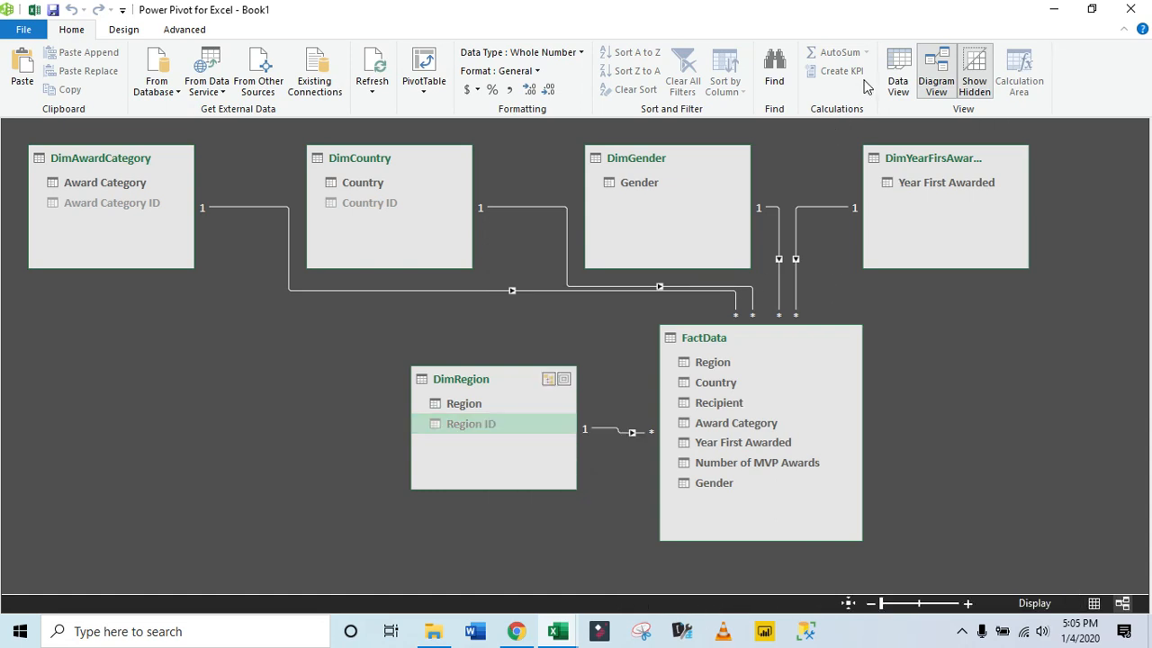
- Show the FactData table in data view and widen its Recipient column to fit the full names
{"action": "left_click", "coordinate": [898, 90]}
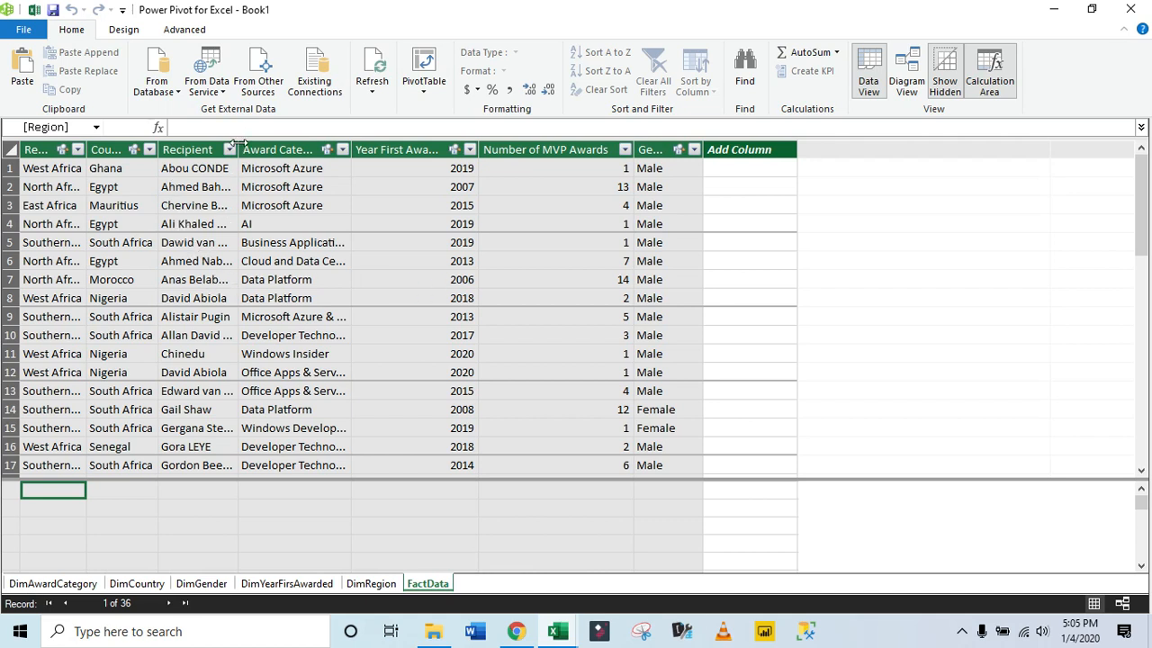
{"action": "left_click_drag", "start_coordinate": [240, 144], "coordinate": [274, 144]}
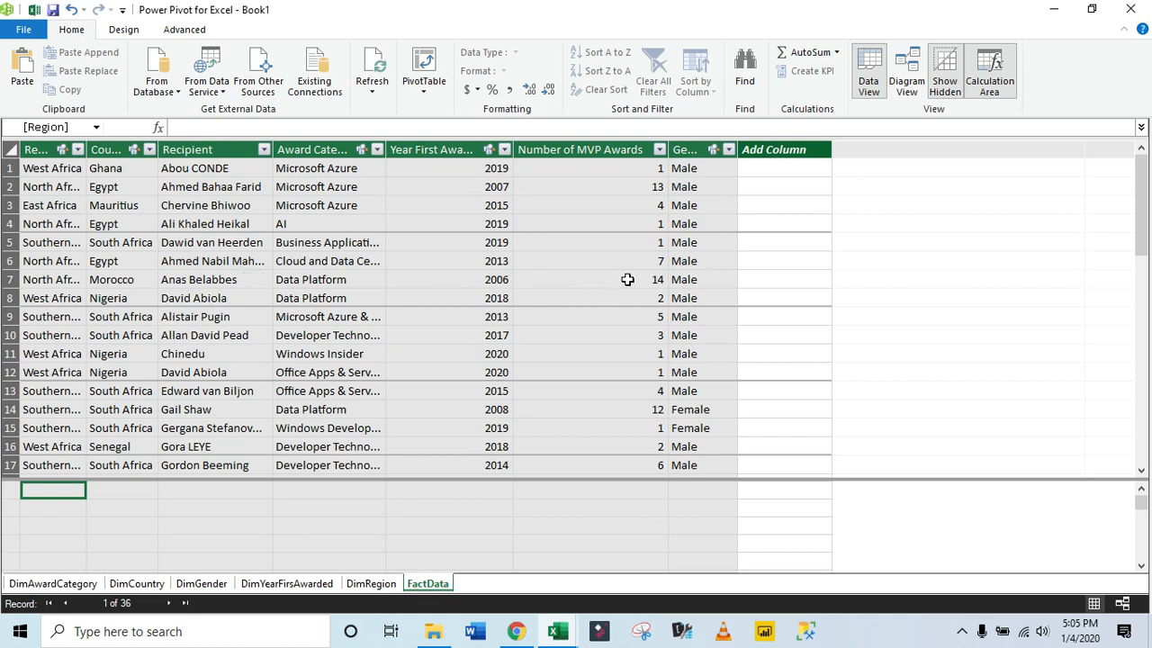
- Add the measure Total MVP Award:=SUM(FactData[Number of MVP Awards]) below FactData's Award Category column and widen that column
{"action": "left_click", "coordinate": [317, 509]}
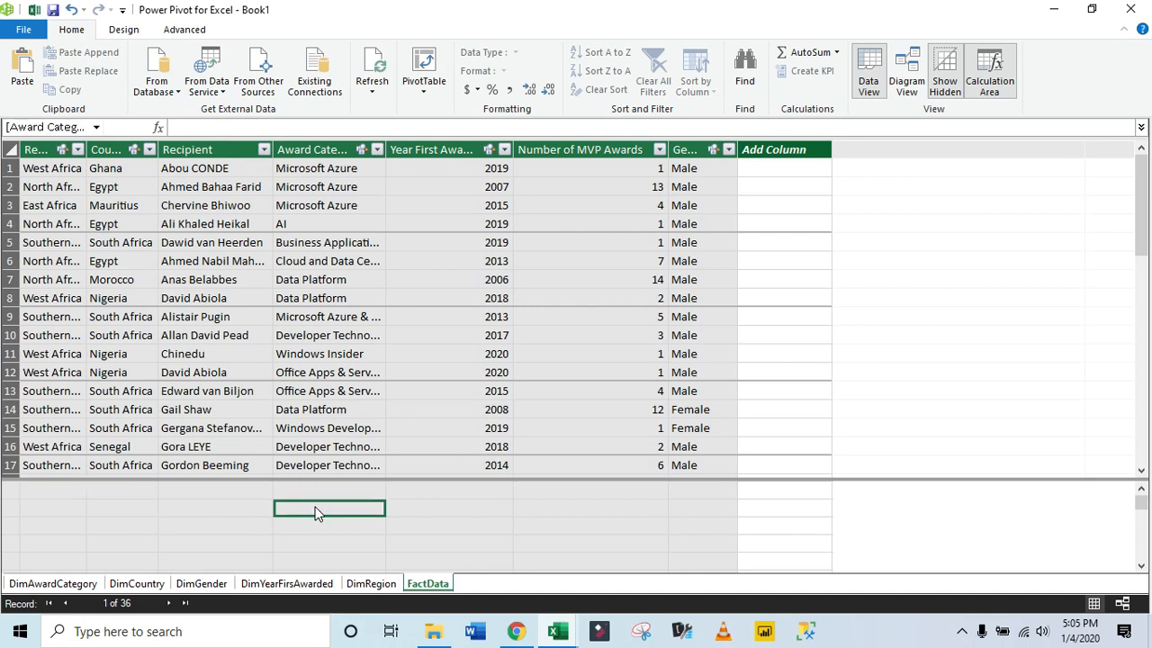
{"action": "left_click", "coordinate": [237, 127]}
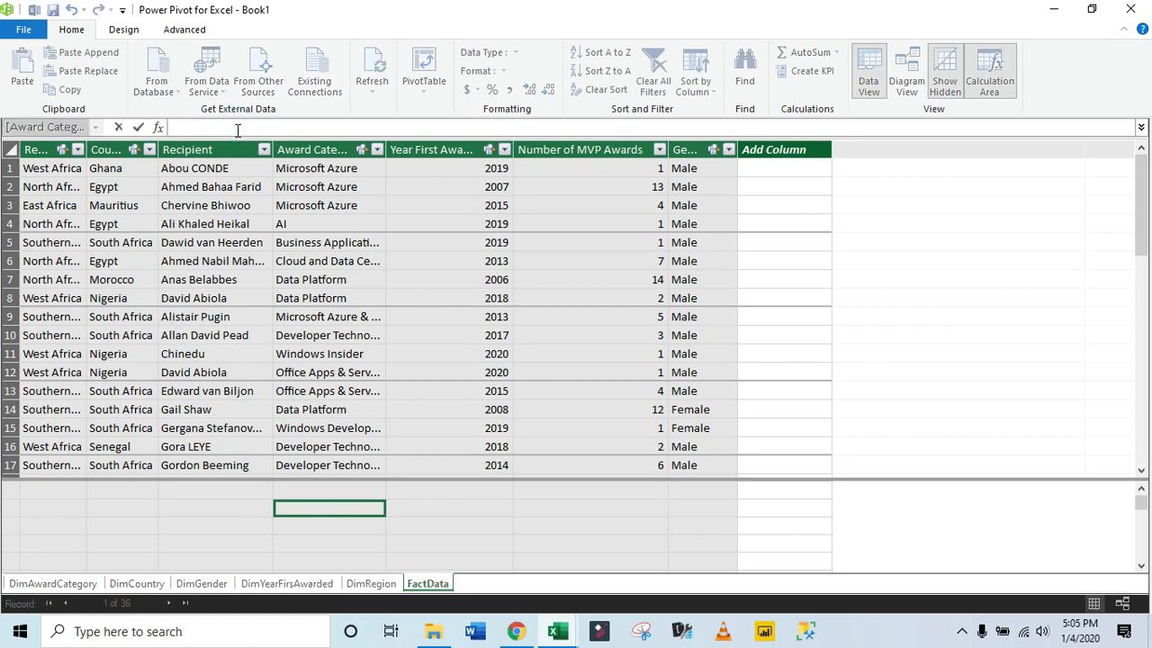
{"action": "type", "text": "Total MVP Award:"}
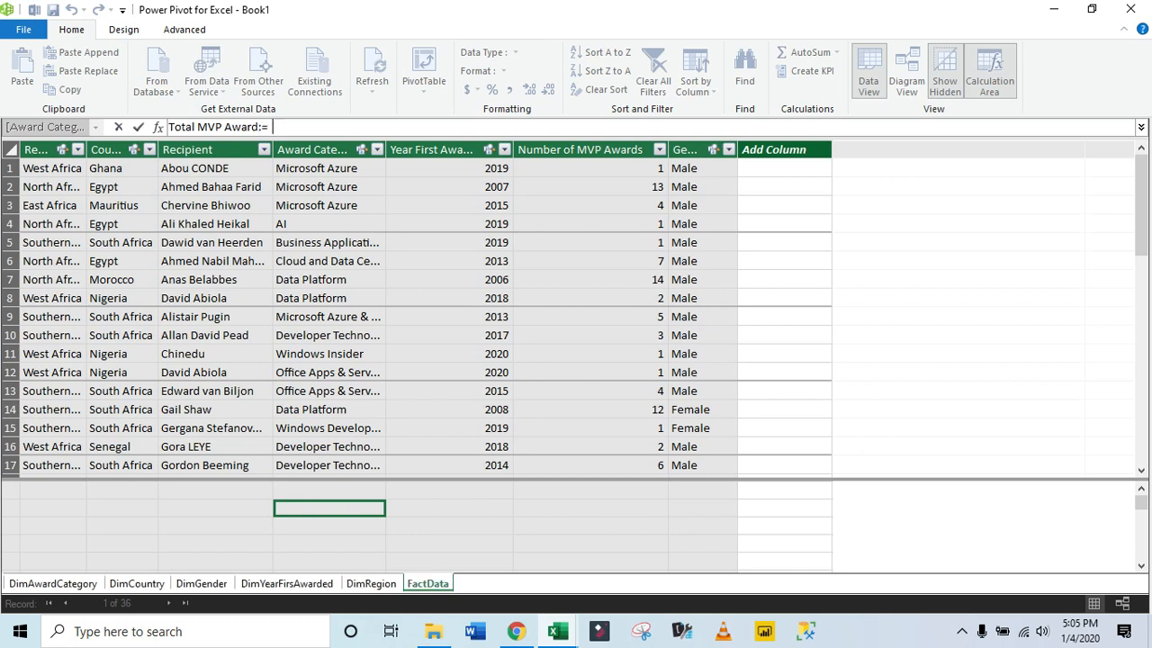
{"action": "type", "text": "=sum"}
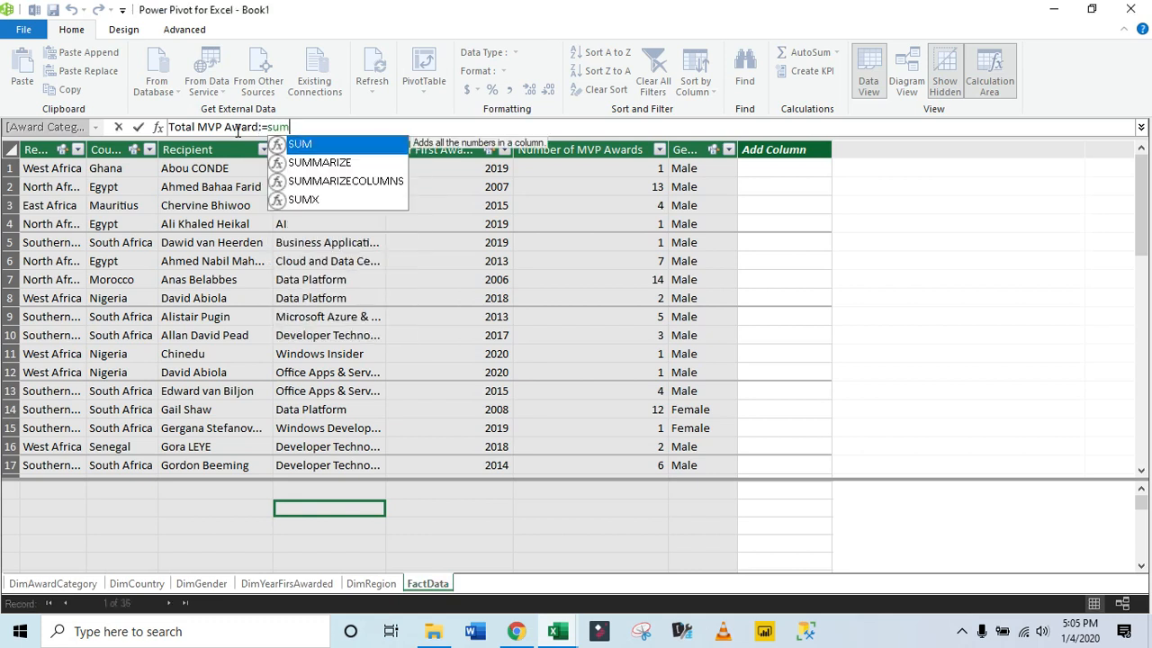
{"action": "key", "text": "Tab"}
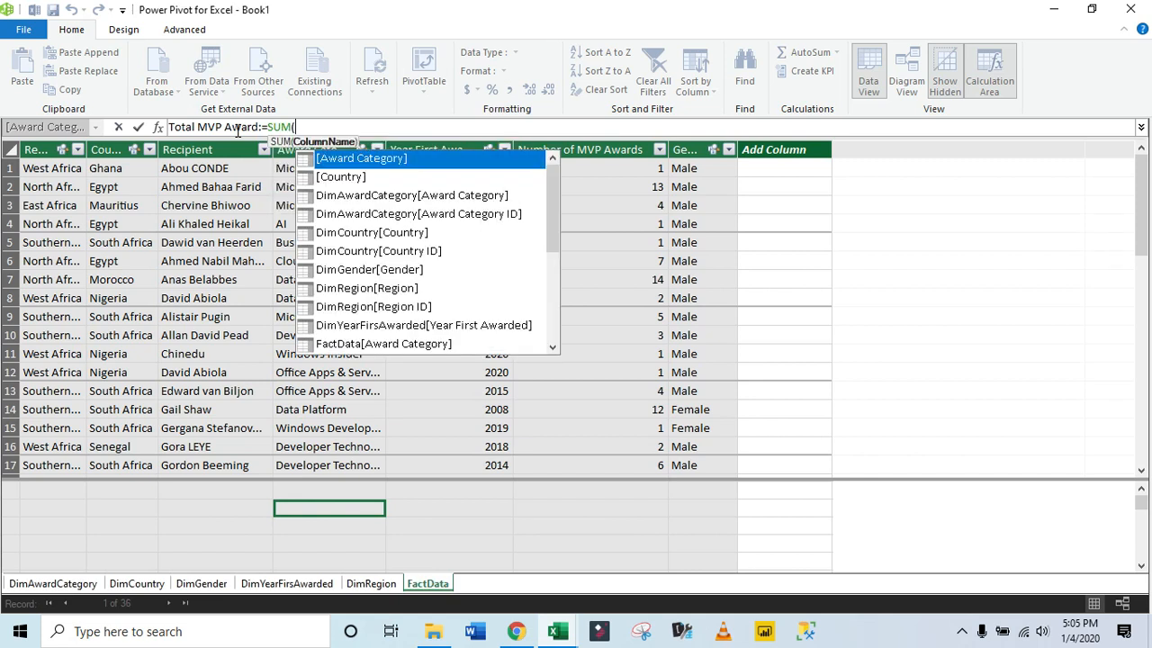
{"action": "type", "text": "fa"}
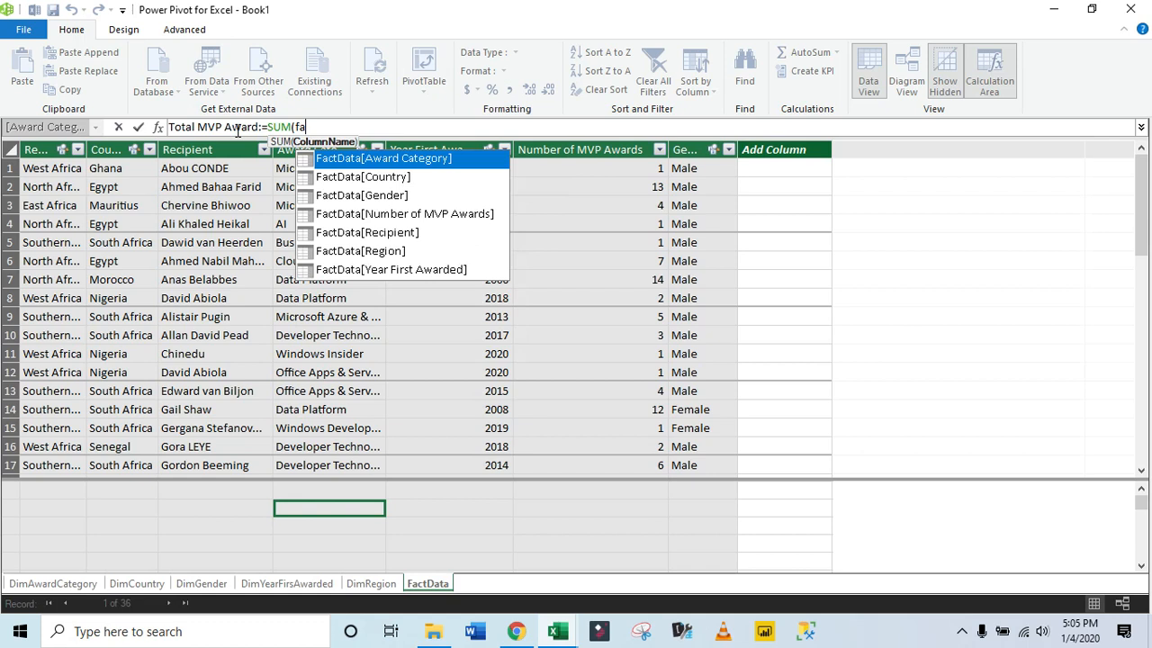
{"action": "key", "text": "Down"}
{"action": "key", "text": "Down"}
{"action": "key", "text": "Down"}
{"action": "key", "text": "Down"}
{"action": "key", "text": "Down"}
{"action": "key", "text": "Down"}
{"action": "key", "text": "Up"}
{"action": "key", "text": "Up"}
{"action": "key", "text": "Up"}
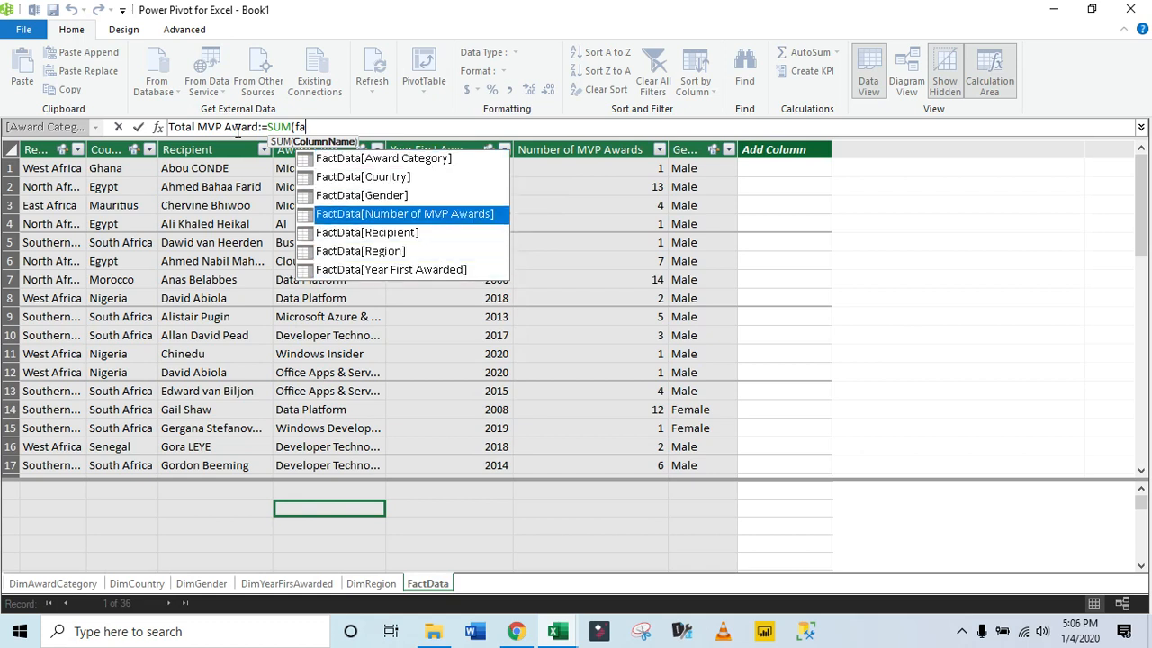
{"action": "key", "text": "Tab"}
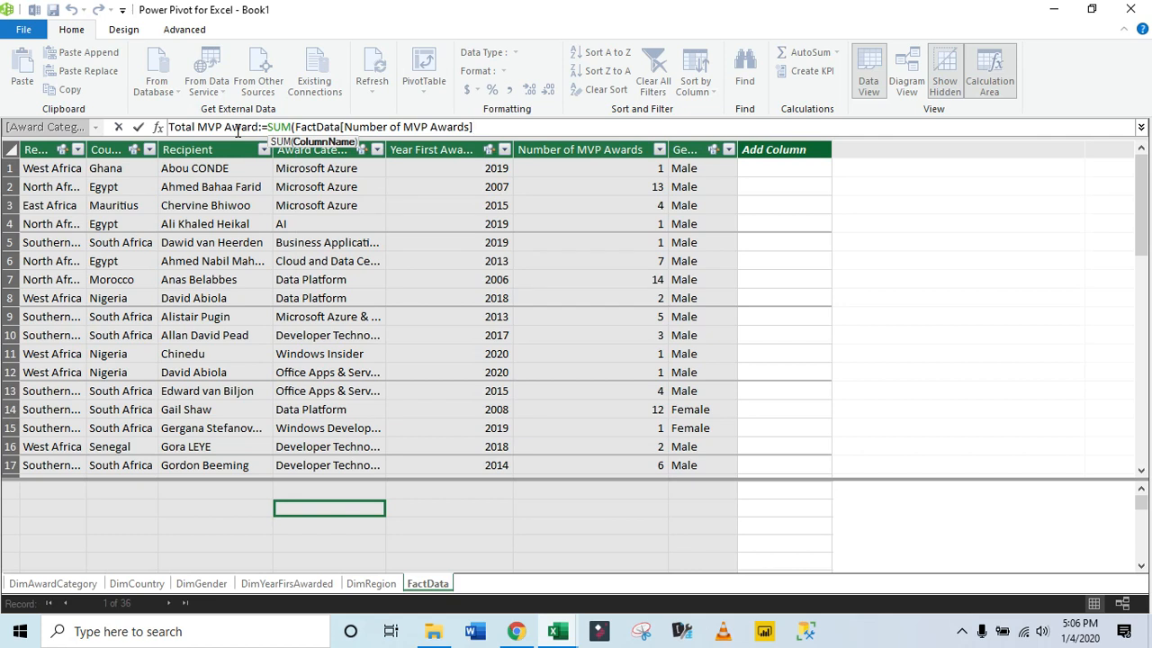
{"action": "type", "text": ")"}
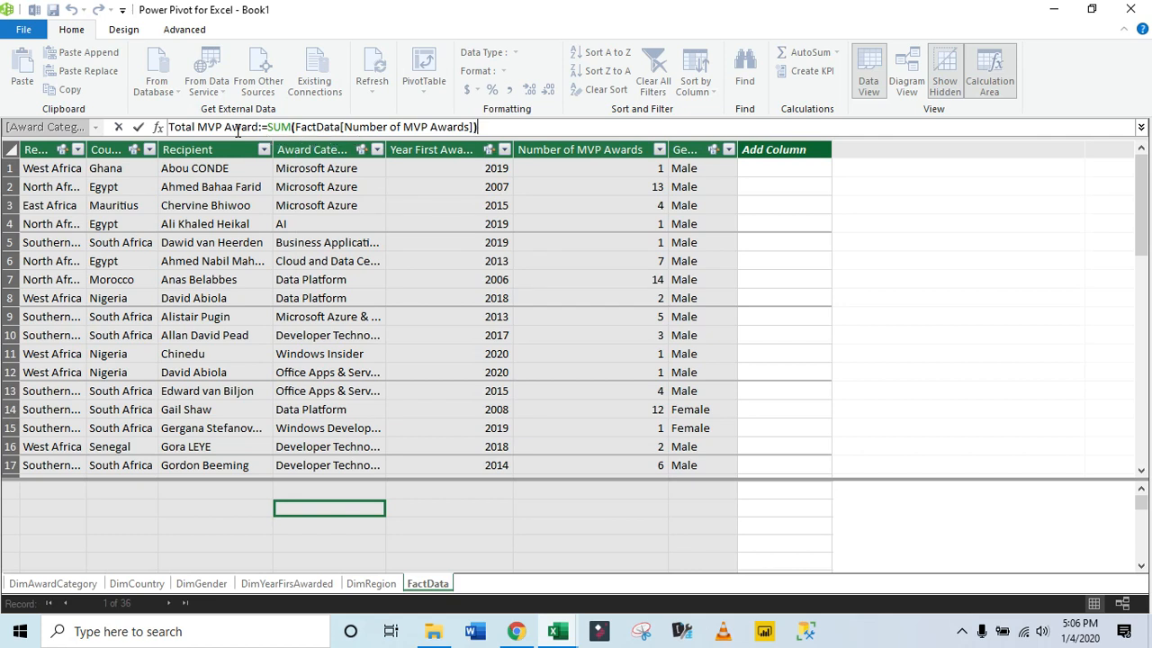
{"action": "key", "text": "Return"}
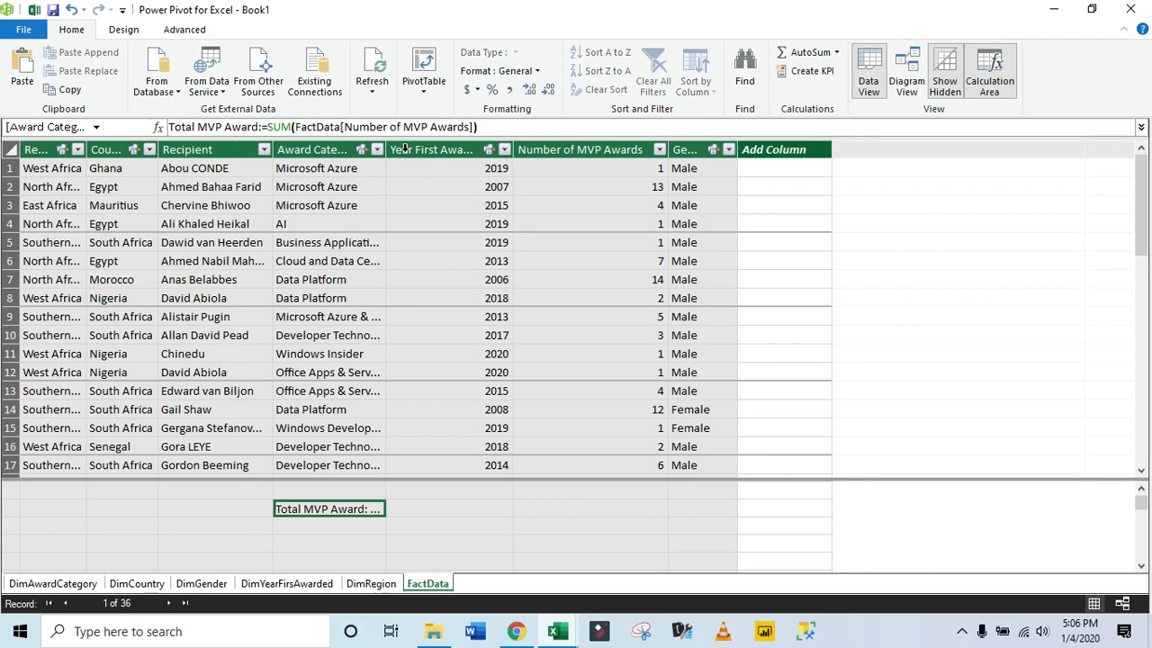
{"action": "left_click_drag", "start_coordinate": [387, 150], "coordinate": [455, 150]}
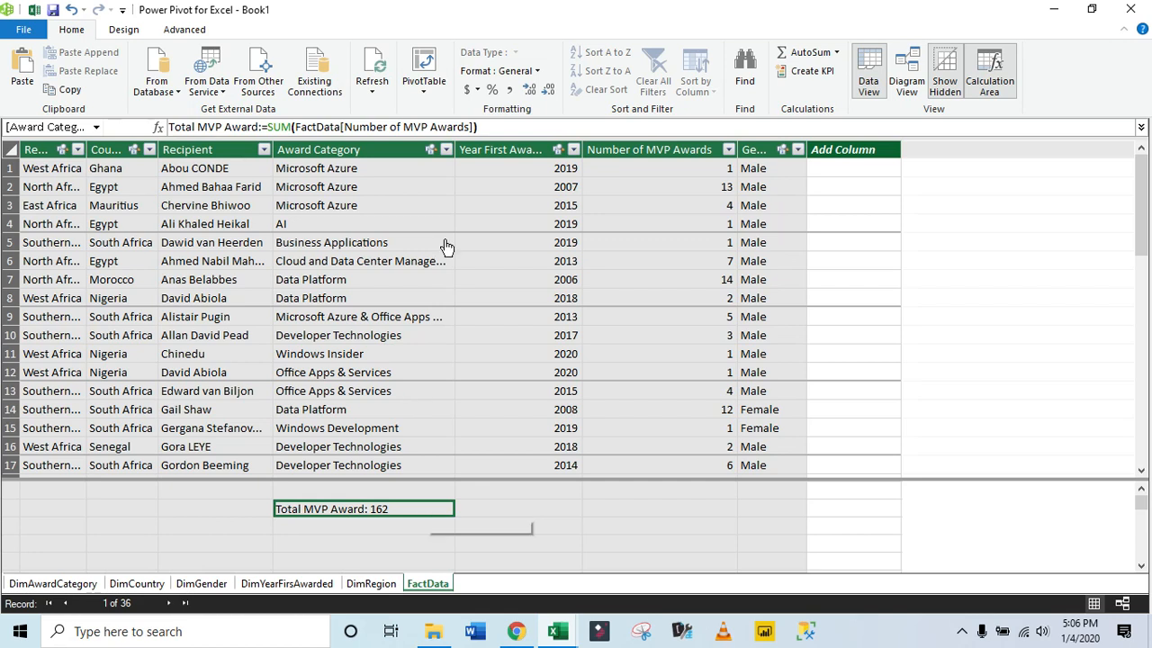
- Create a PivotTable from the data model in the existing worksheet at Sheet1 cell A1
{"action": "left_click", "coordinate": [426, 71]}
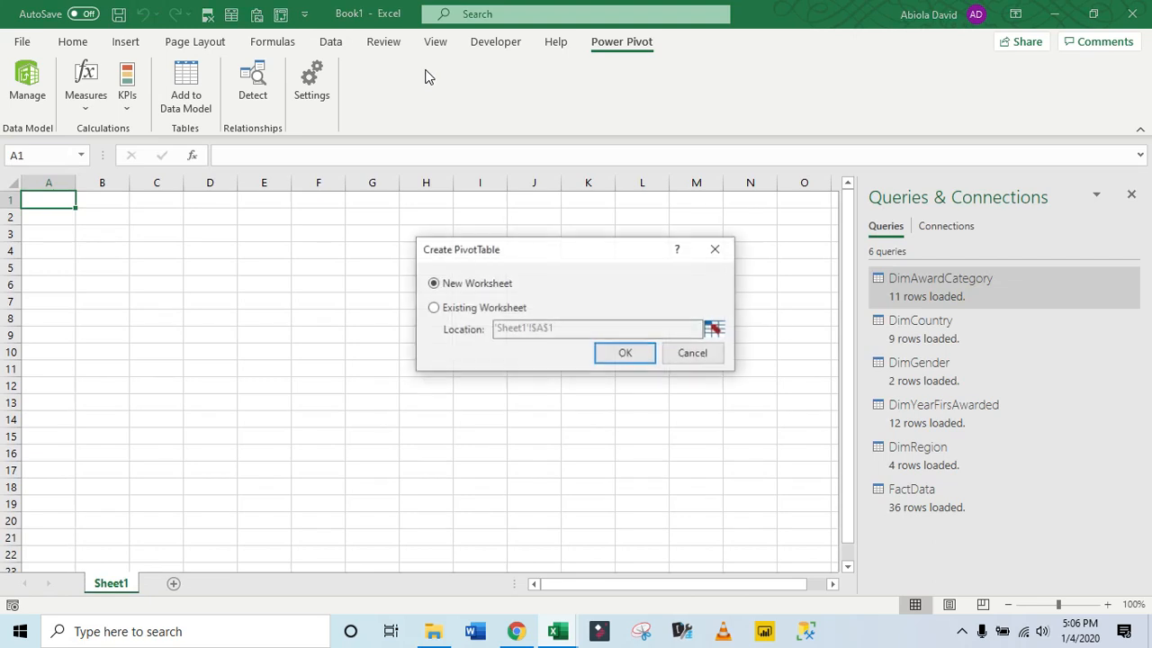
{"action": "left_click", "coordinate": [442, 310]}
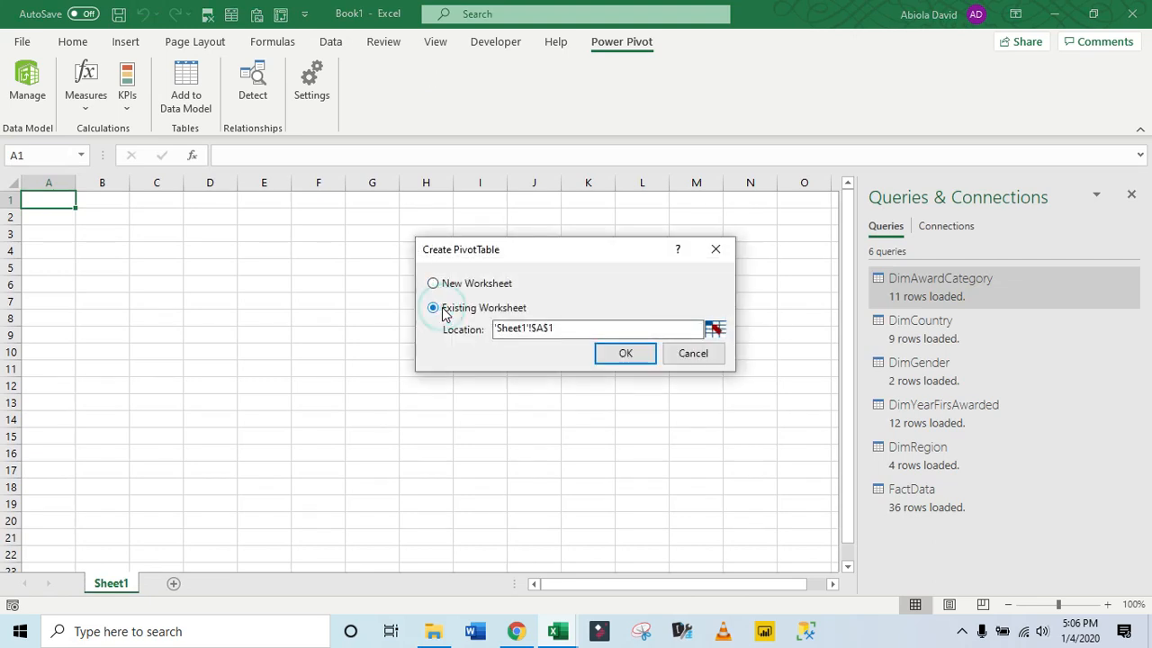
{"action": "left_click", "coordinate": [626, 354]}
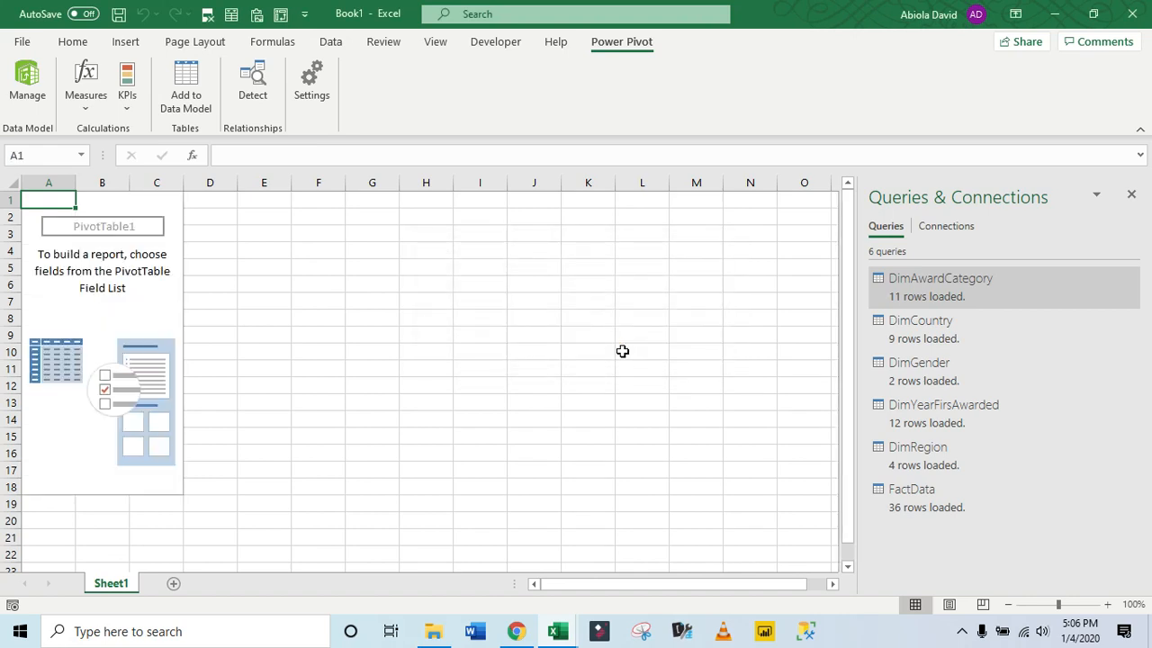
{"action": "mouse_move", "coordinate": [623, 354]}
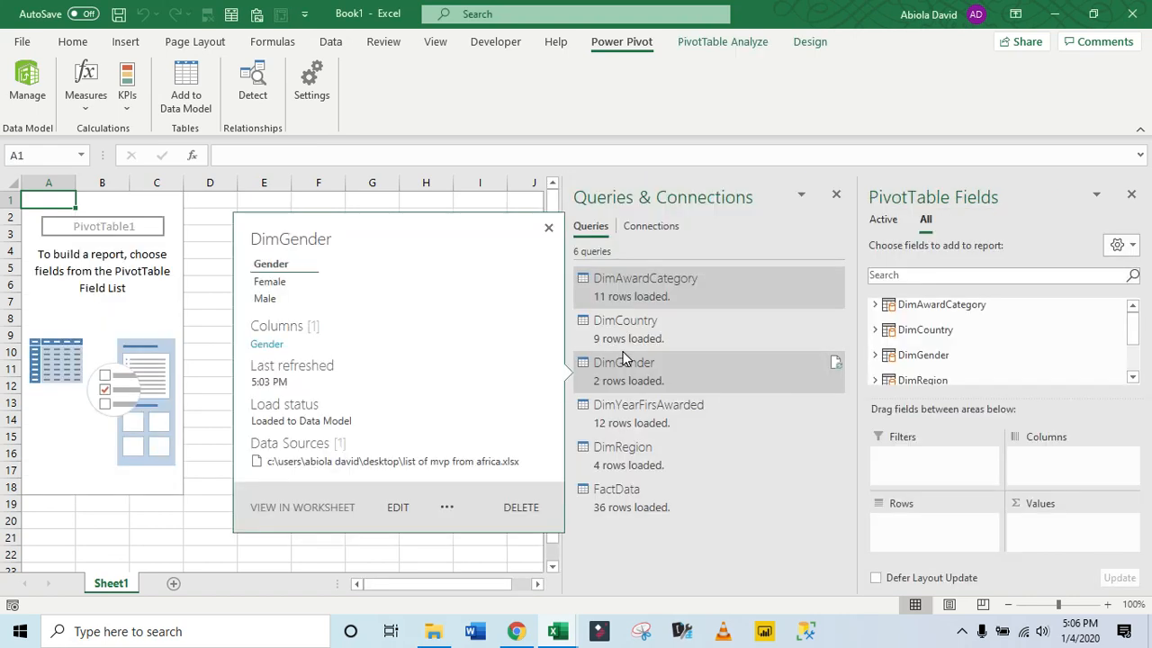
- Search the PivotTable fields for Region and add the DimRegion Region field to the rows
{"action": "left_click", "coordinate": [951, 274]}
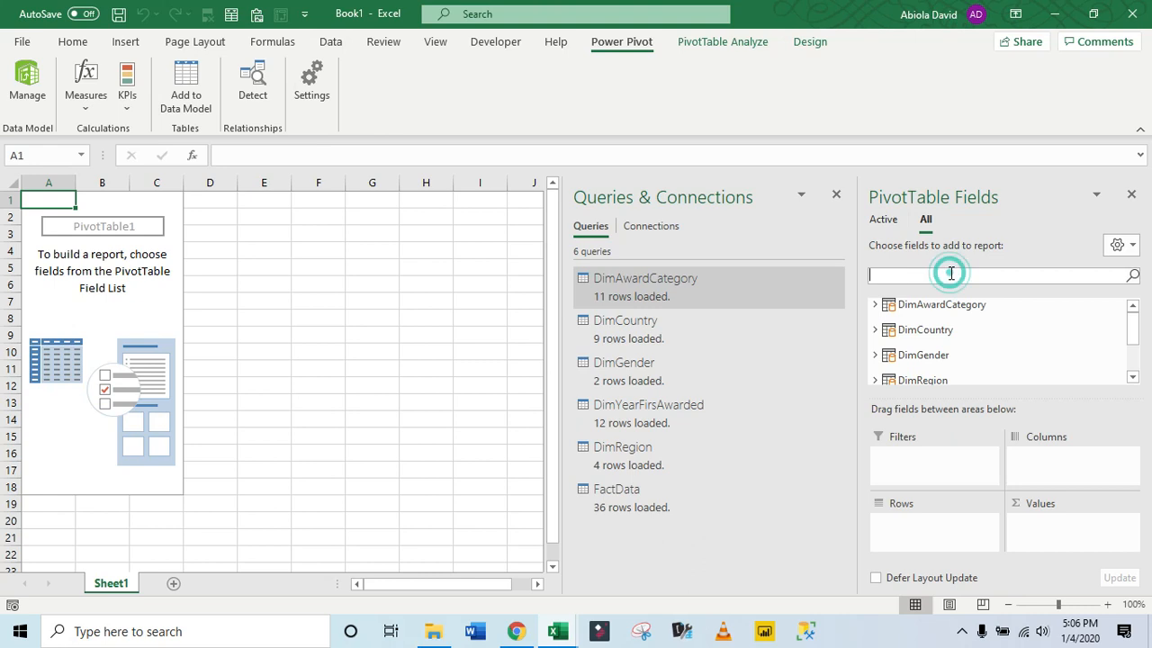
{"action": "type", "text": "Region"}
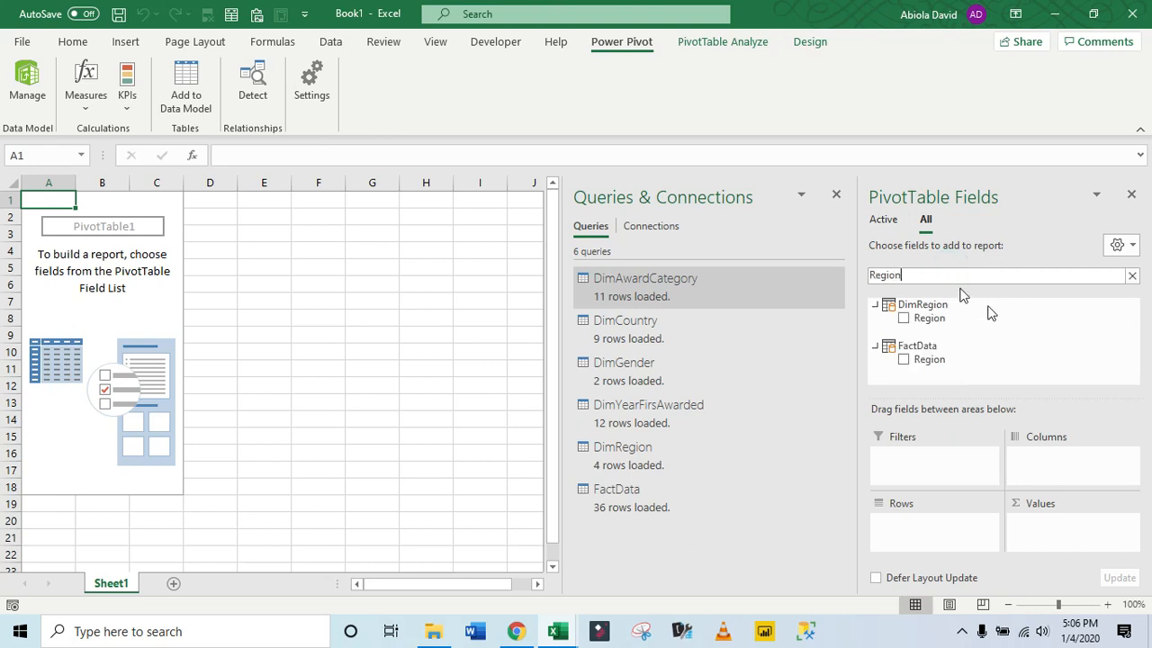
{"action": "left_click_drag", "start_coordinate": [945, 319], "coordinate": [936, 537]}
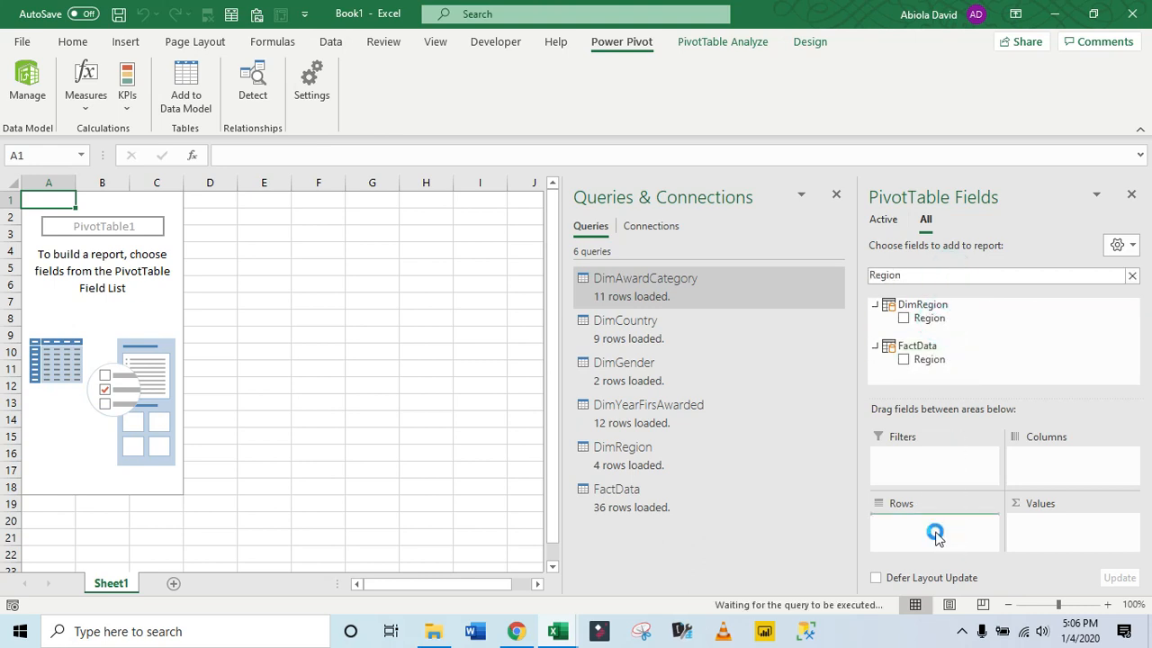
- Search the fields for "Reci" and add FactData's Recipient field to the rows below Region
{"action": "left_click", "coordinate": [914, 275]}
{"action": "key", "text": "BackSpace"}
{"action": "key", "text": "BackSpace"}
{"action": "key", "text": "BackSpace"}
{"action": "key", "text": "BackSpace"}
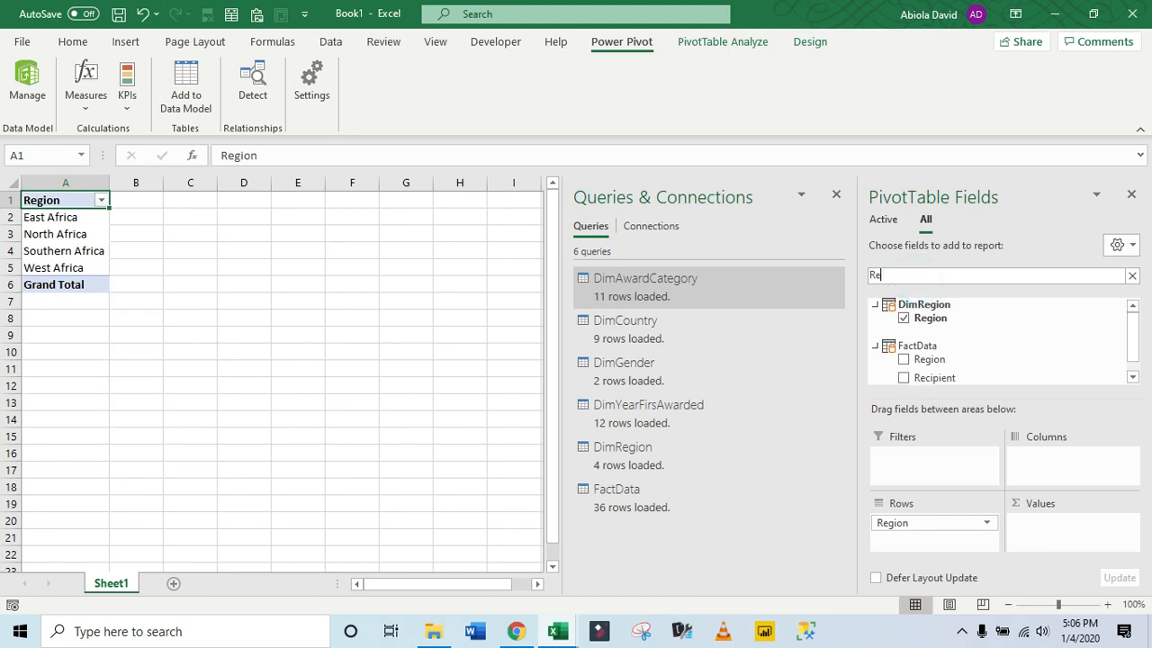
{"action": "type", "text": "ci"}
{"action": "left_click_drag", "start_coordinate": [947, 322], "coordinate": [942, 537]}
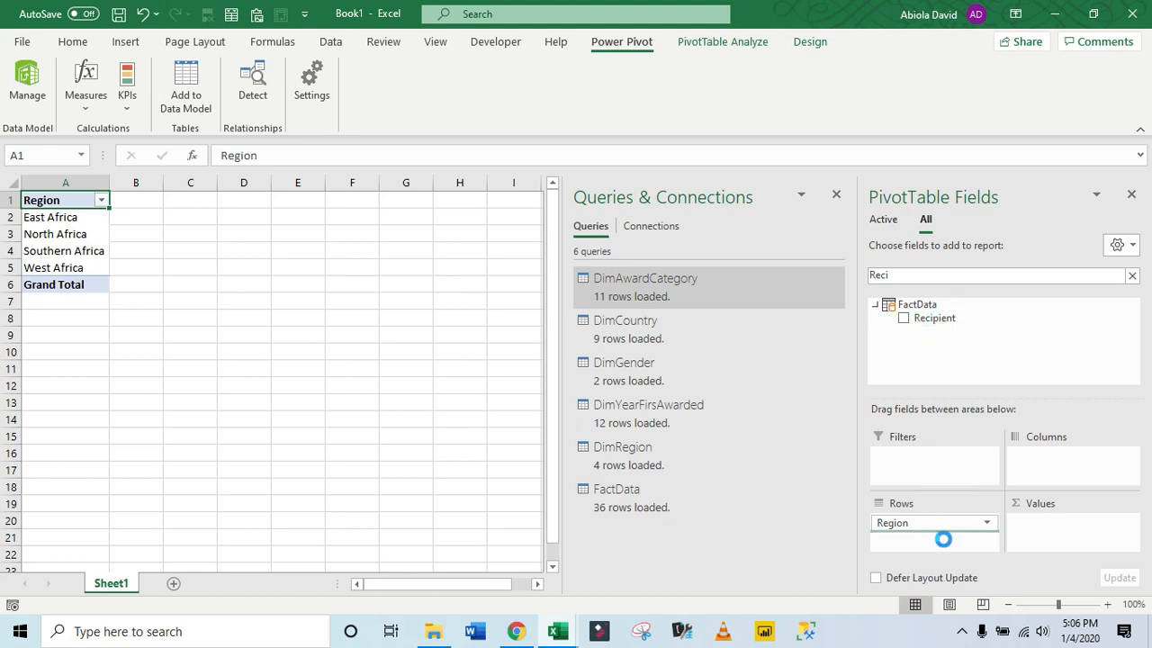
- Search the fields for "tot" and add the Total MVP Award measure to the PivotTable values
{"action": "left_click", "coordinate": [945, 274]}
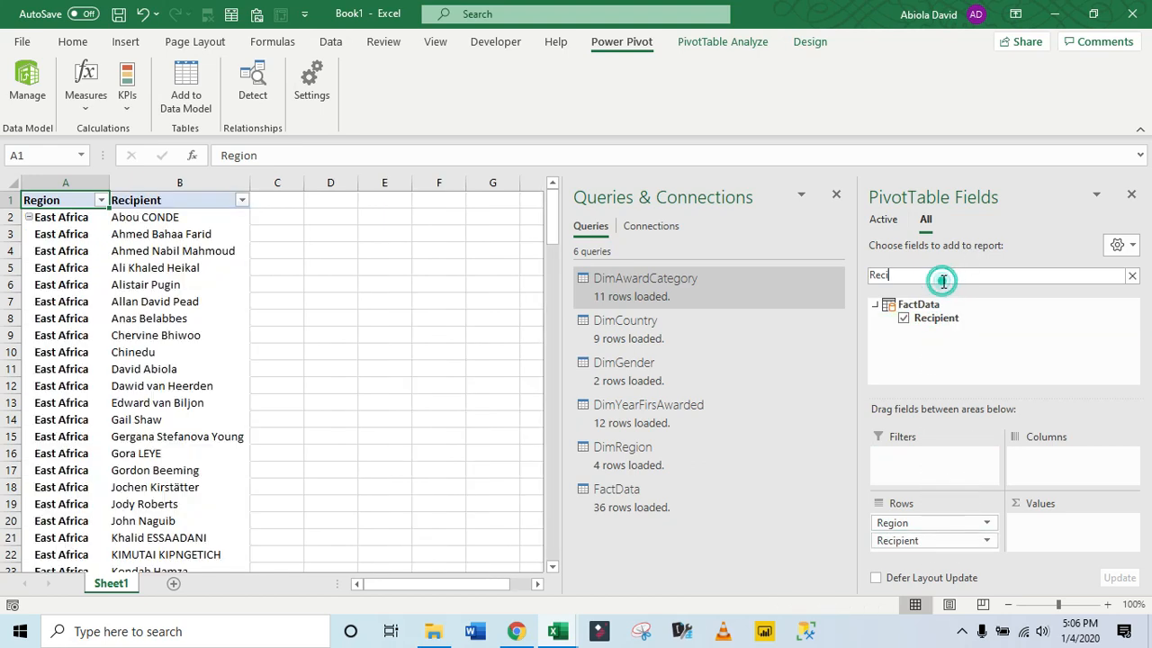
{"action": "key", "text": "BackSpace"}
{"action": "key", "text": "BackSpace"}
{"action": "key", "text": "BackSpace"}
{"action": "key", "text": "BackSpace"}
{"action": "type", "text": "tot"}
{"action": "left_click_drag", "start_coordinate": [975, 318], "coordinate": [1068, 529]}
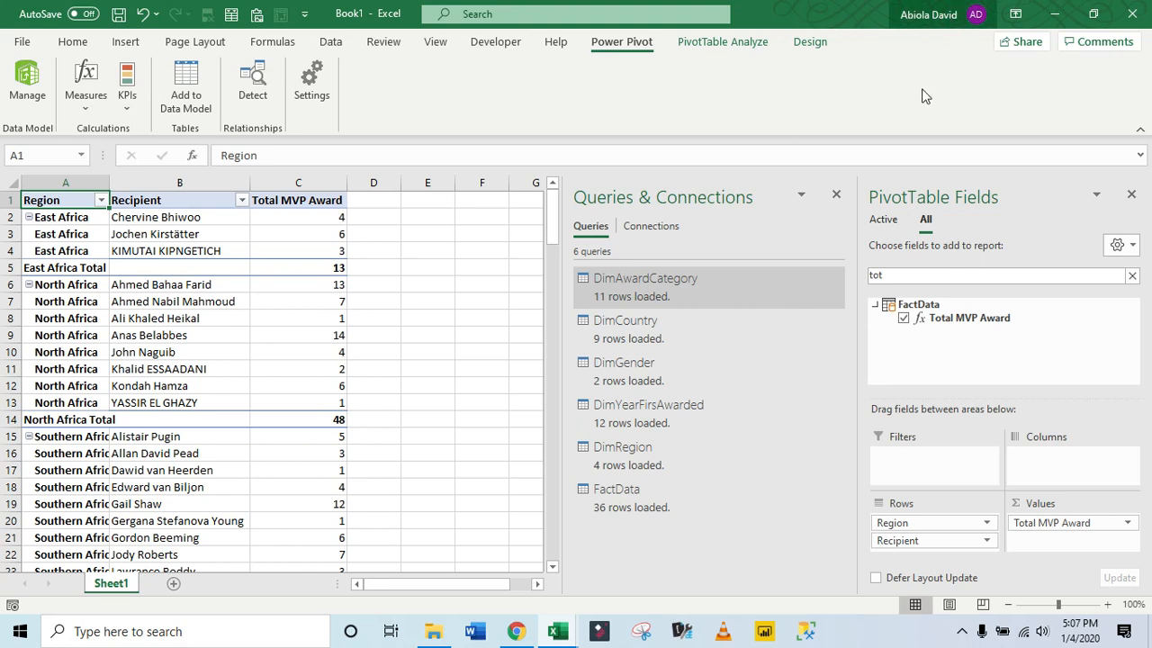
- With the Queries & Connections pane closed, turn off the PivotTable's subtotals and its grand totals for rows and columns
{"action": "left_click", "coordinate": [836, 195]}
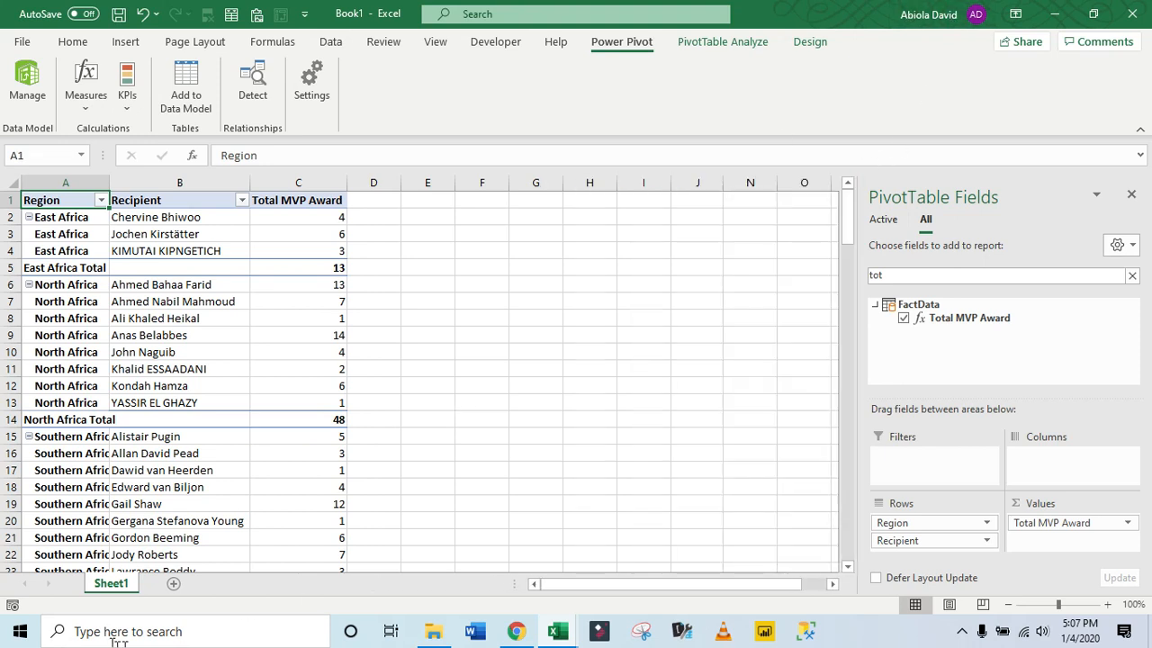
{"action": "left_click", "coordinate": [318, 228]}
{"action": "left_click", "coordinate": [723, 41]}
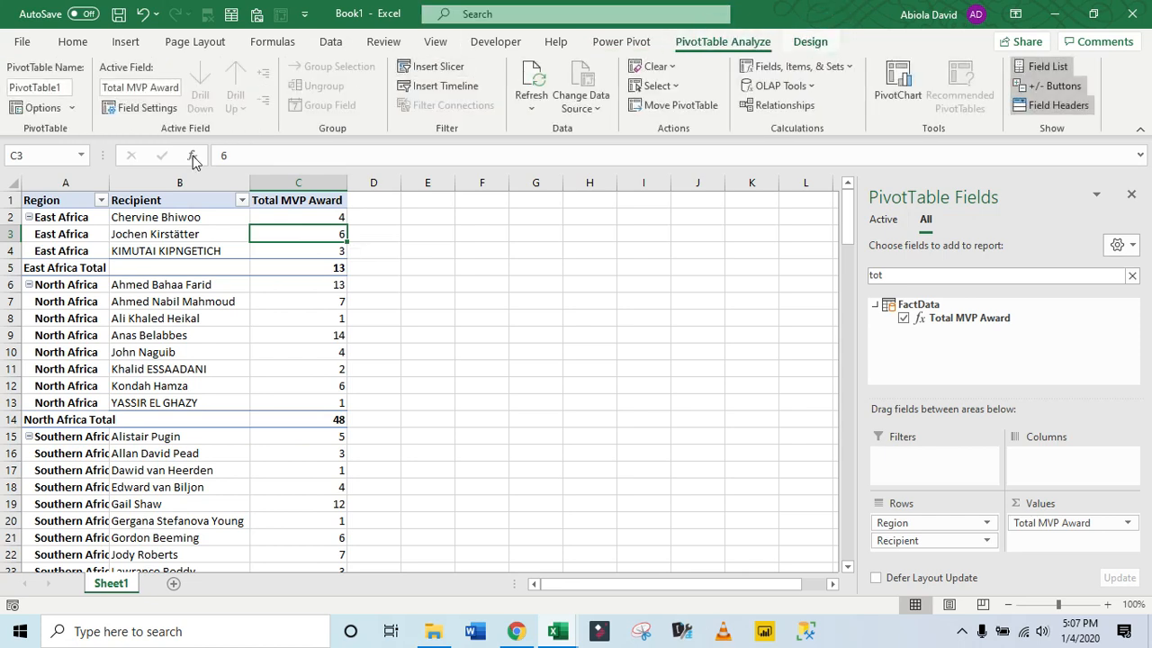
{"action": "left_click", "coordinate": [810, 41]}
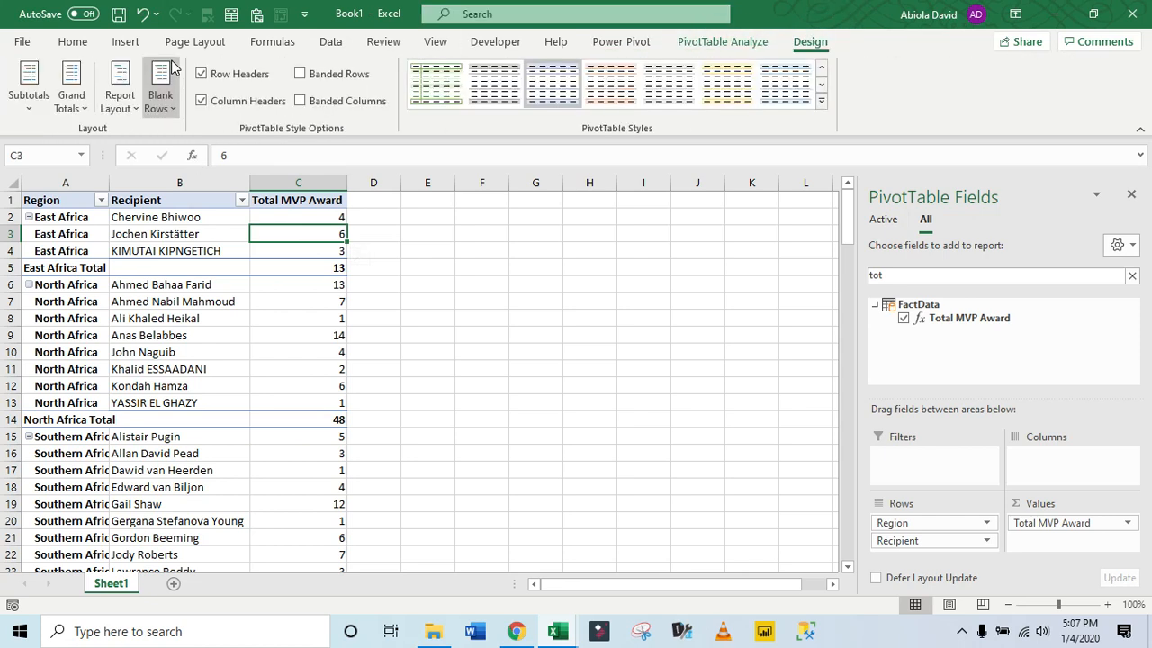
{"action": "left_click", "coordinate": [30, 90]}
{"action": "left_click", "coordinate": [71, 142]}
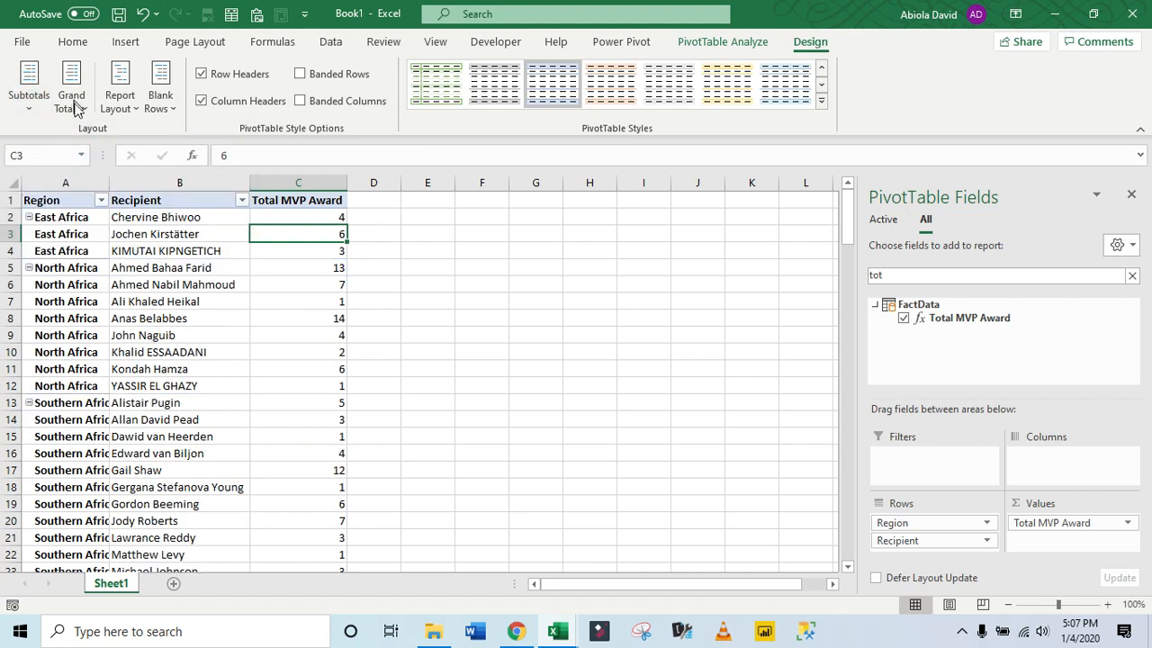
{"action": "left_click", "coordinate": [77, 108]}
{"action": "left_click", "coordinate": [115, 142]}
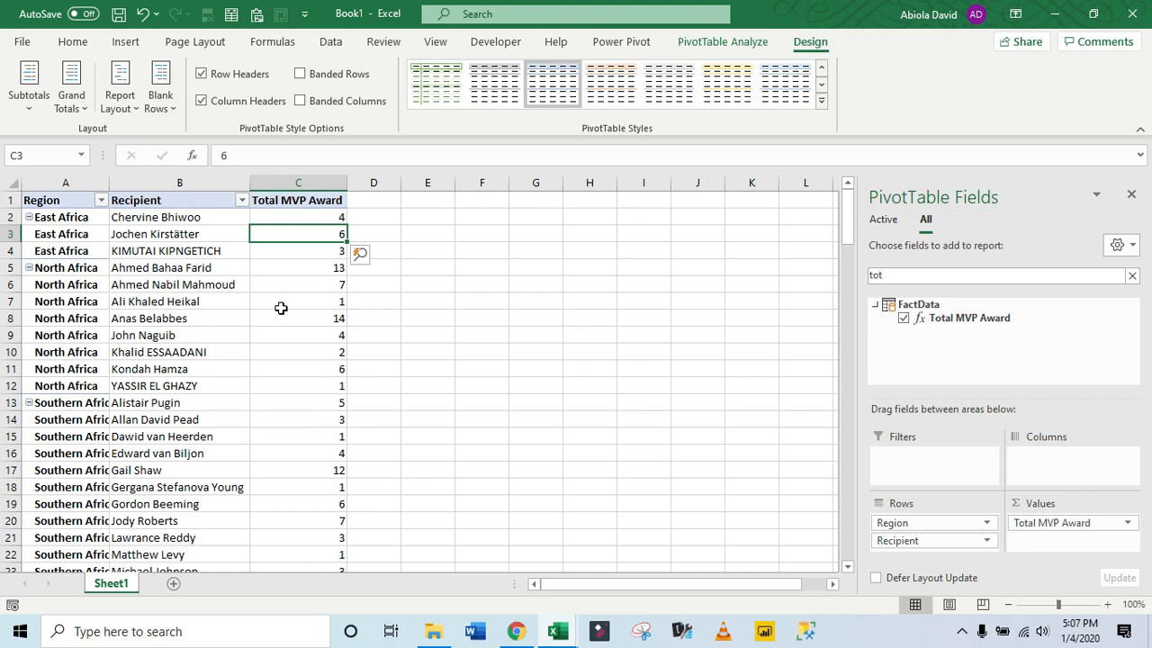
- Insert a Clustered Column PivotChart from the region and recipient PivotTable and widen it to about 7.16 inches
{"action": "left_click", "coordinate": [716, 42]}
{"action": "left_click", "coordinate": [913, 83]}
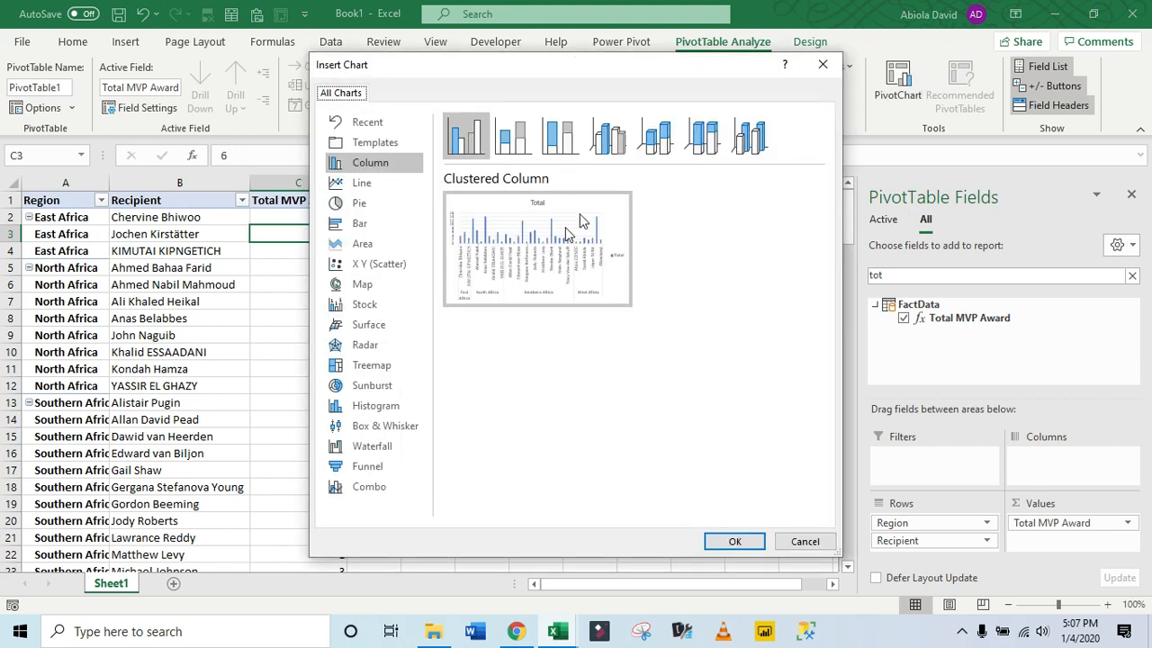
{"action": "mouse_move", "coordinate": [555, 259]}
{"action": "left_click", "coordinate": [729, 541]}
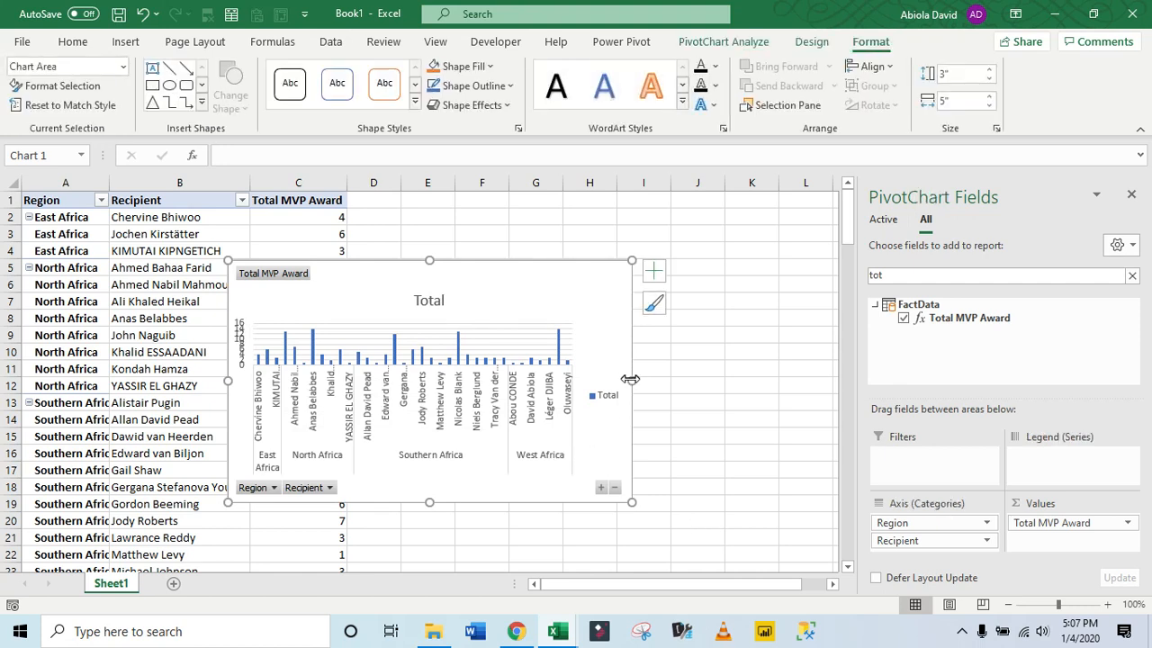
{"action": "left_click_drag", "start_coordinate": [631, 379], "coordinate": [806, 374]}
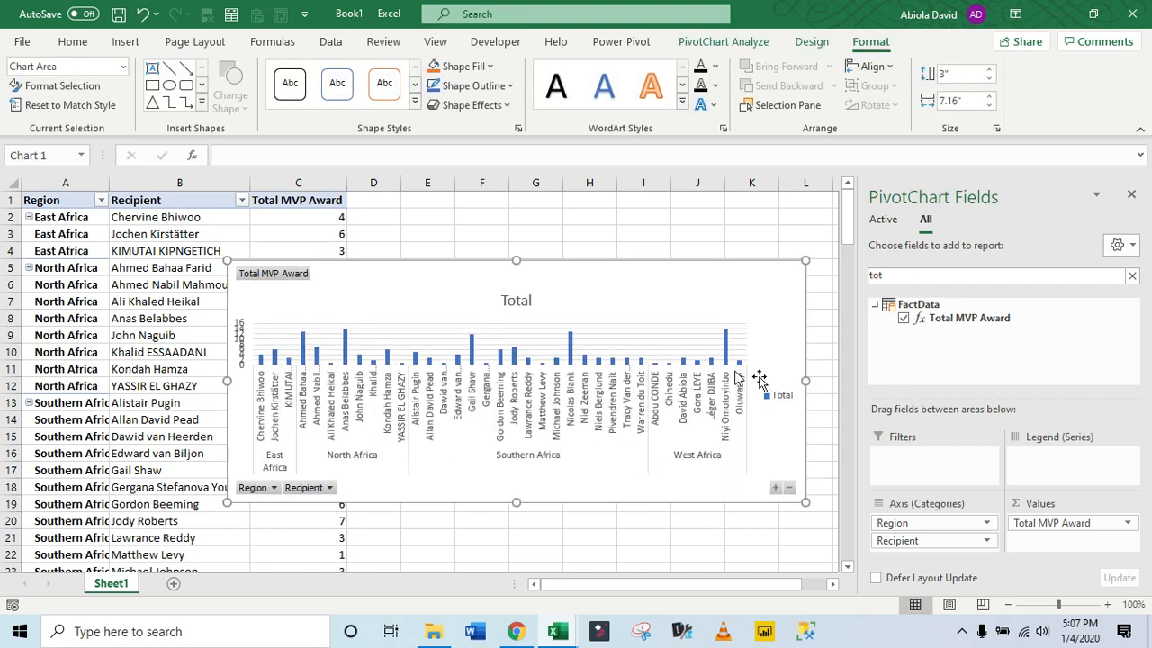
- Delete the PivotChart's legend and hide all field buttons on the chart
{"action": "left_click", "coordinate": [772, 394]}
{"action": "key", "text": "Delete"}
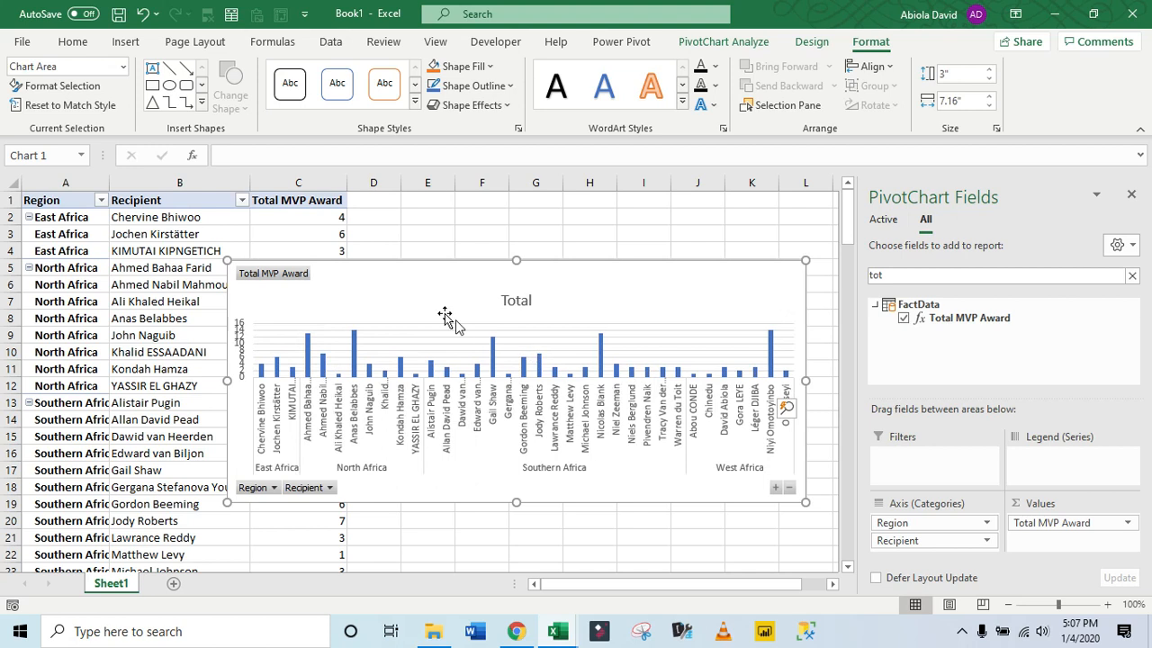
{"action": "right_click", "coordinate": [281, 272]}
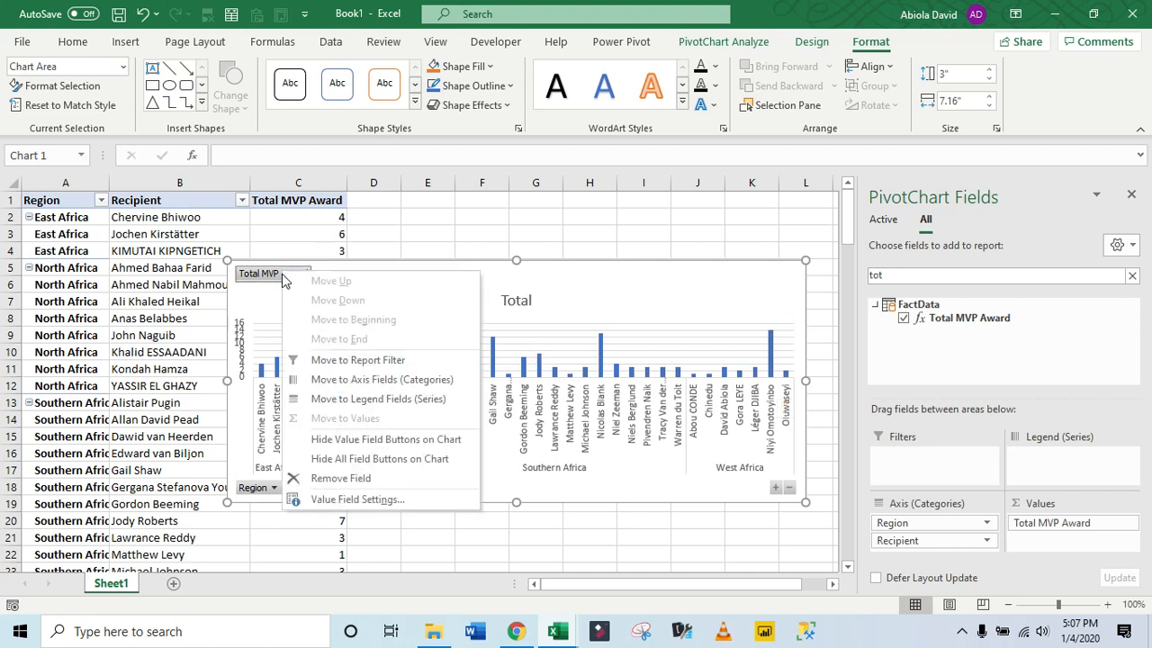
{"action": "left_click", "coordinate": [373, 457]}
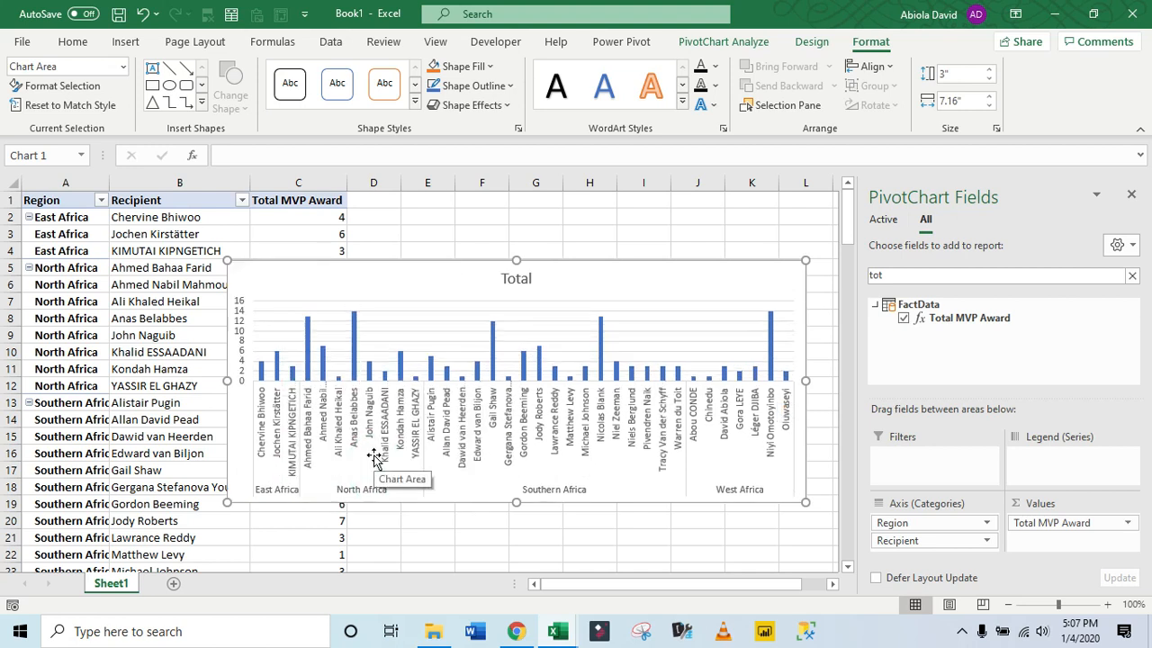
- Change the chart title to "Region & Recipient by Total MVP Award"
{"action": "left_click", "coordinate": [522, 280]}
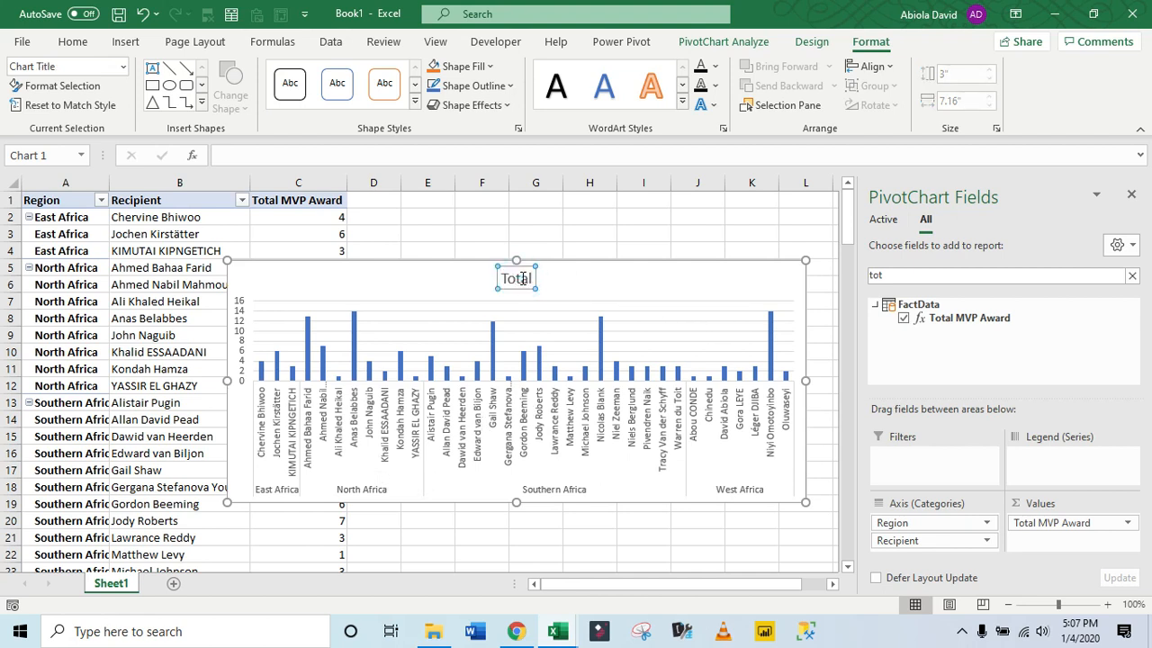
{"action": "left_click", "coordinate": [522, 279]}
{"action": "double_click", "coordinate": [523, 279]}
{"action": "type", "text": "Region &"}
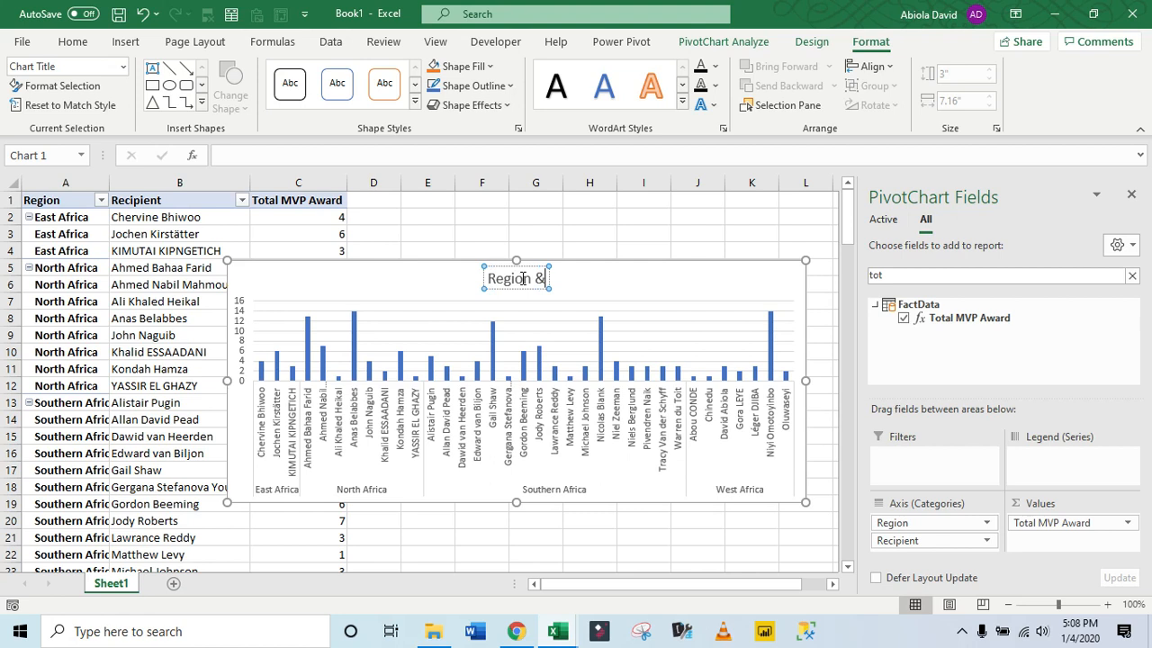
{"action": "type", "text": " Reci"}
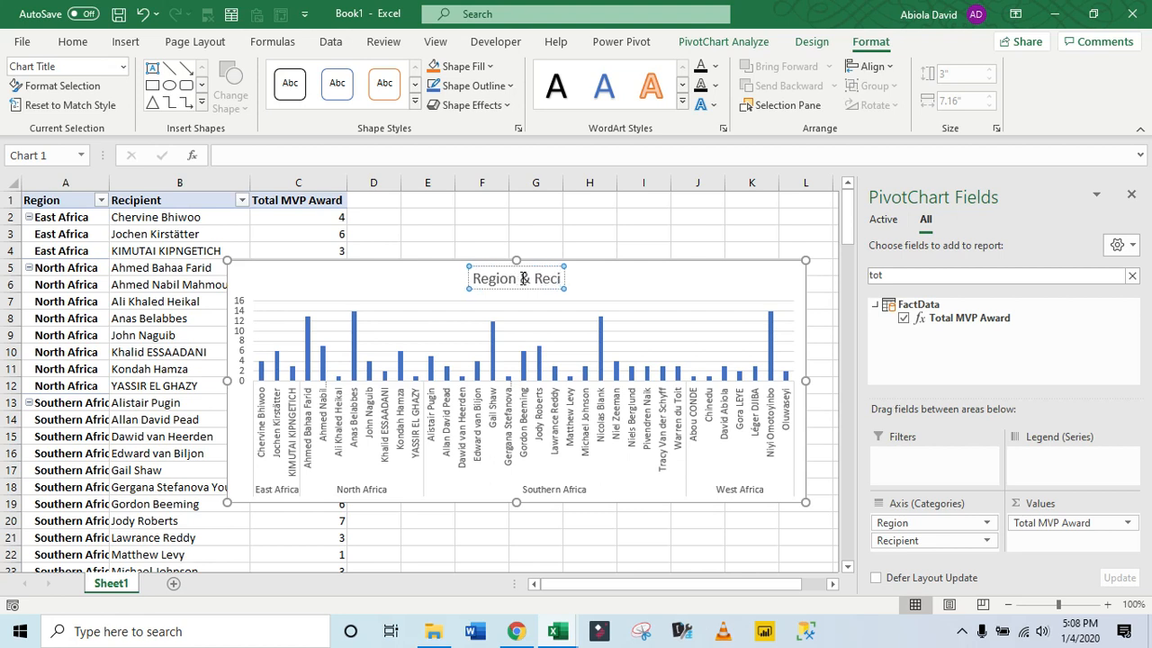
{"action": "type", "text": "pin"}
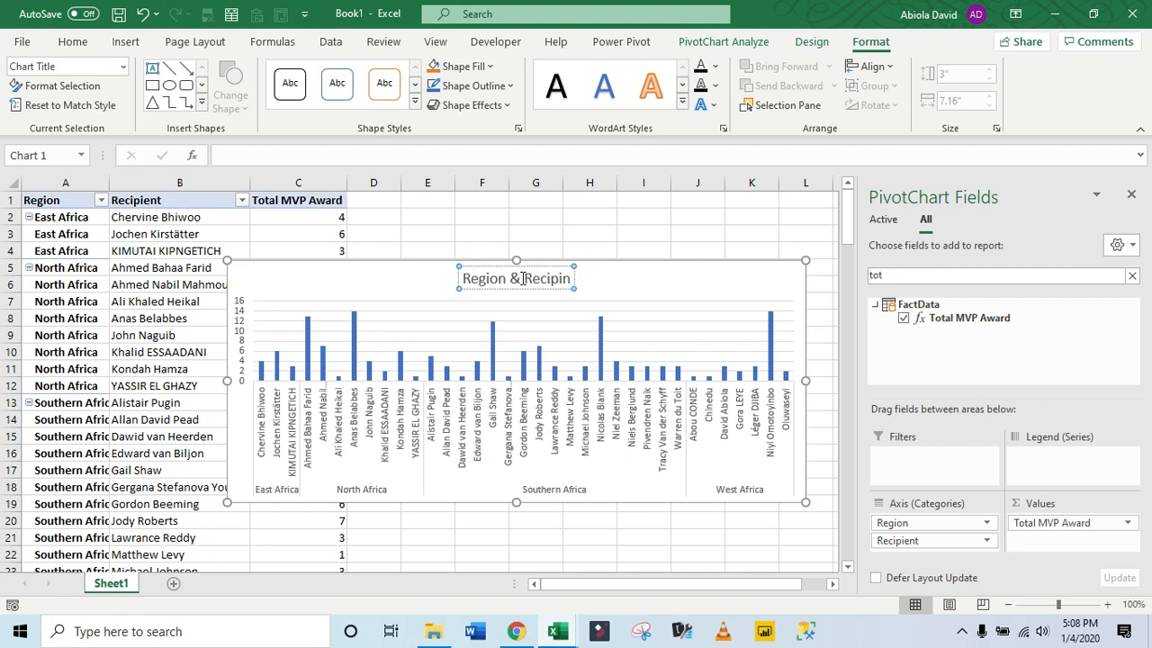
{"action": "key", "text": "BackSpace"}
{"action": "type", "text": "ent by"}
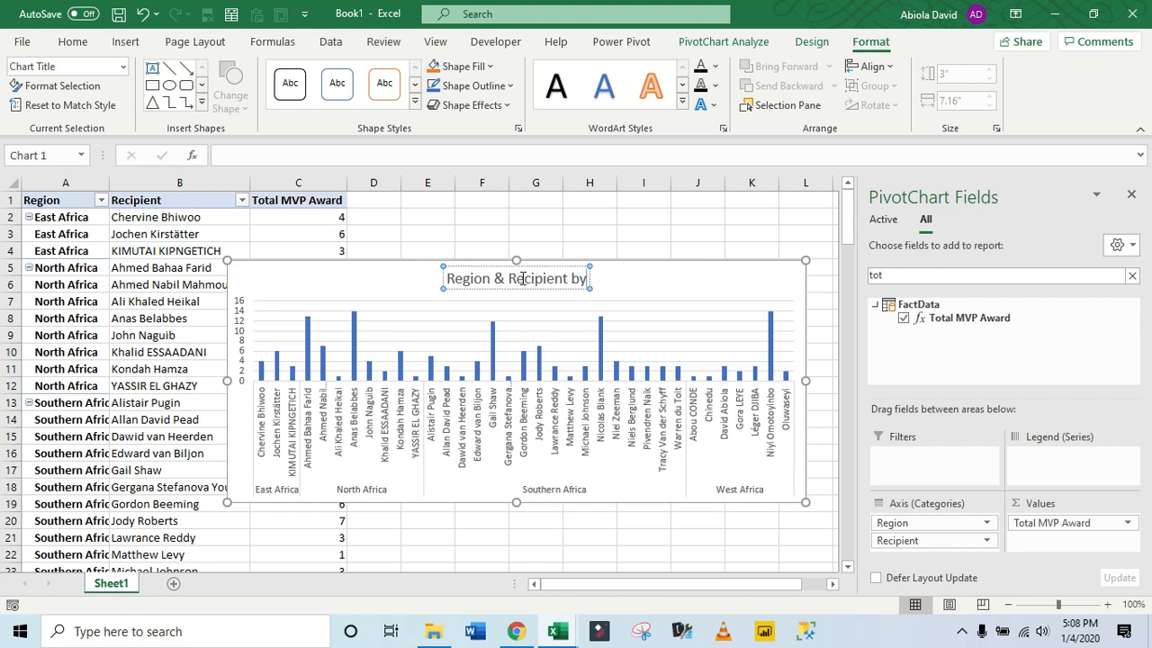
{"action": "type", "text": " Total"}
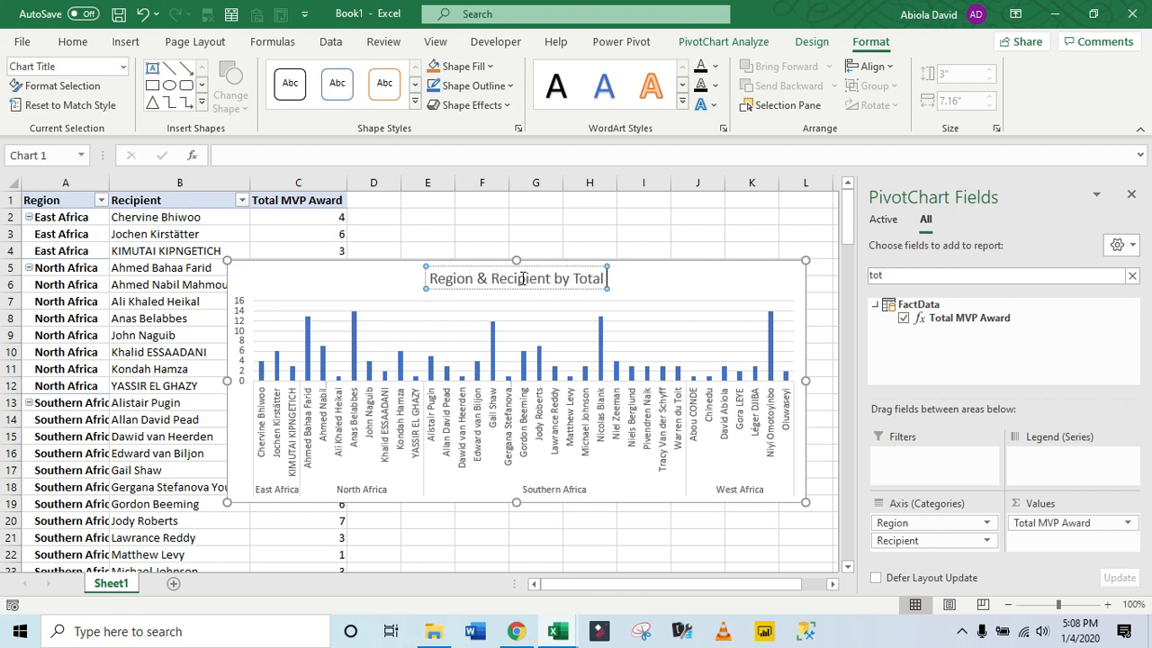
{"action": "type", "text": " MVP Award"}
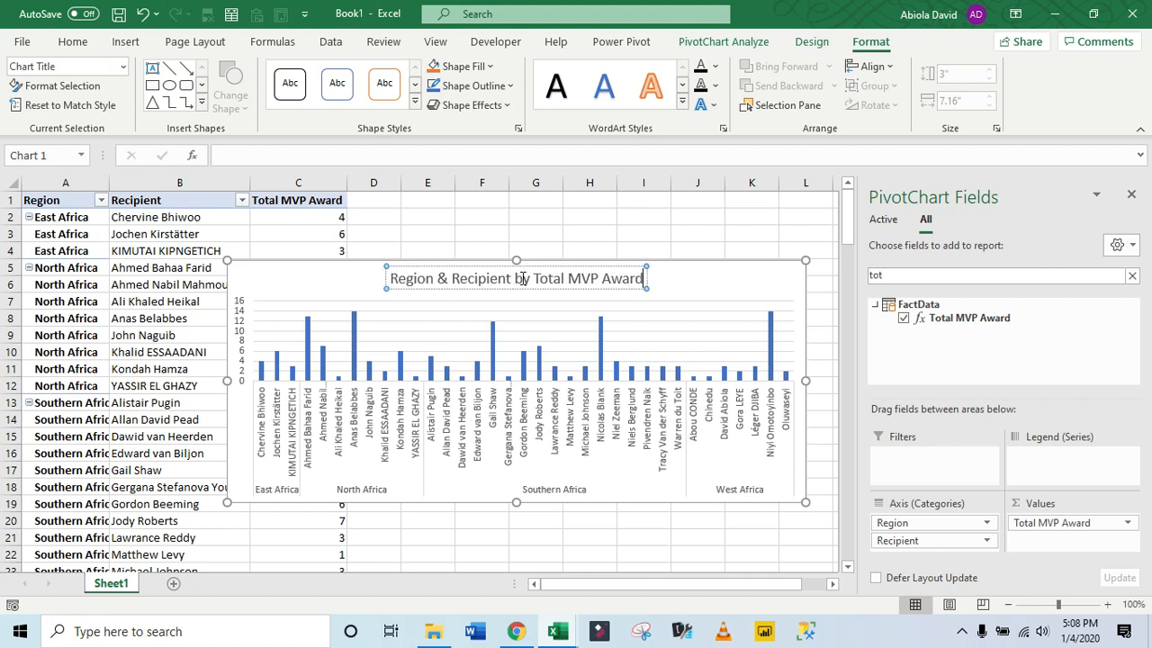
{"action": "left_click", "coordinate": [559, 230]}
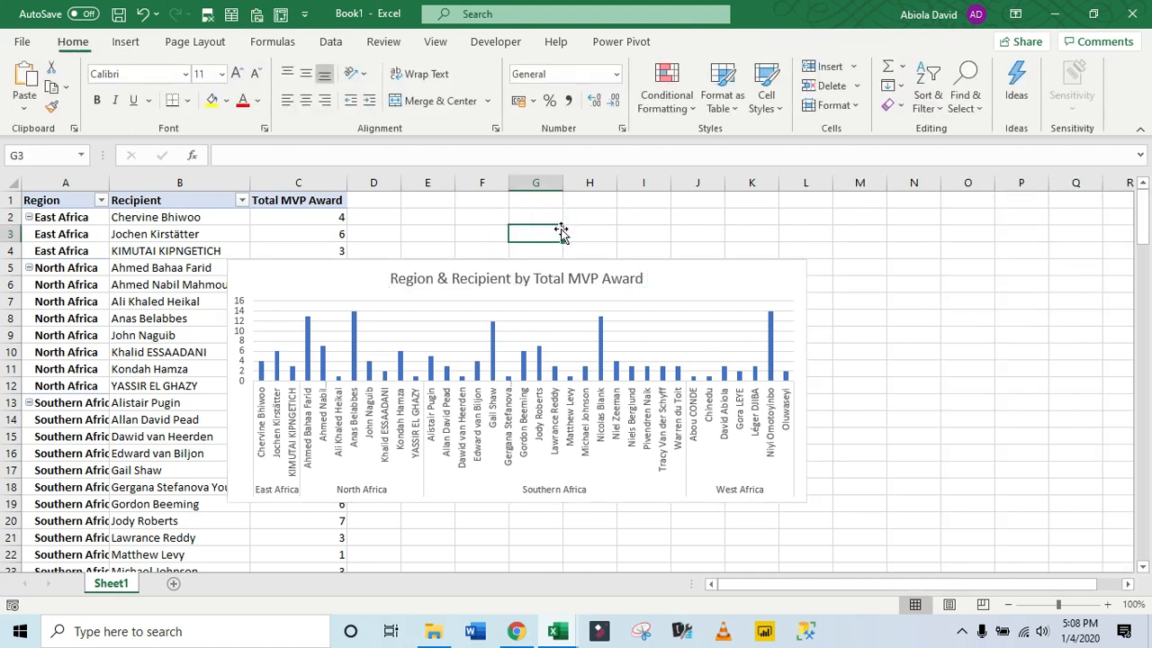
- Add a new worksheet and create a PivotTable from the workbook's data model at Sheet2 cell A1
{"action": "left_click", "coordinate": [175, 584]}
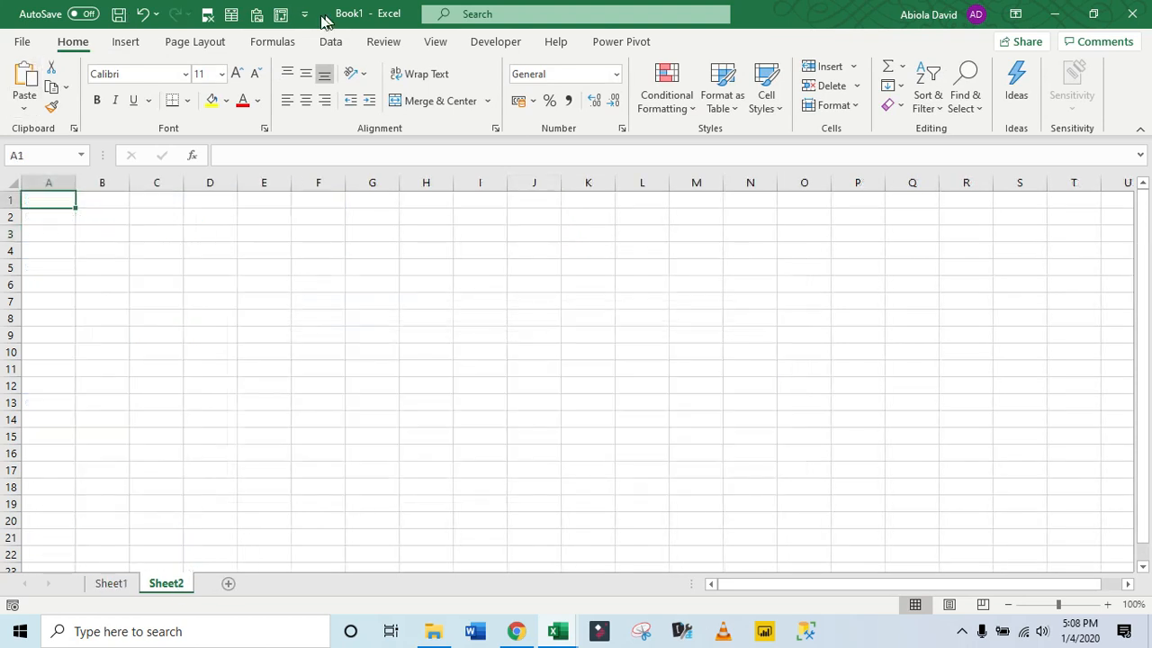
{"action": "left_click", "coordinate": [282, 16]}
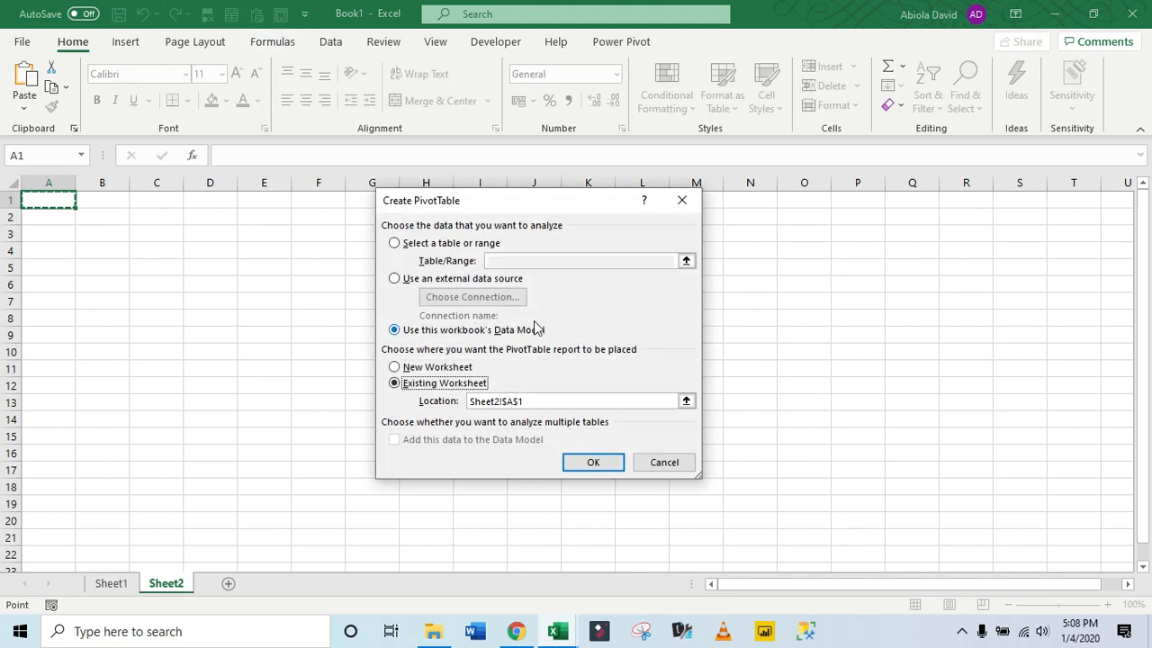
{"action": "left_click", "coordinate": [589, 463]}
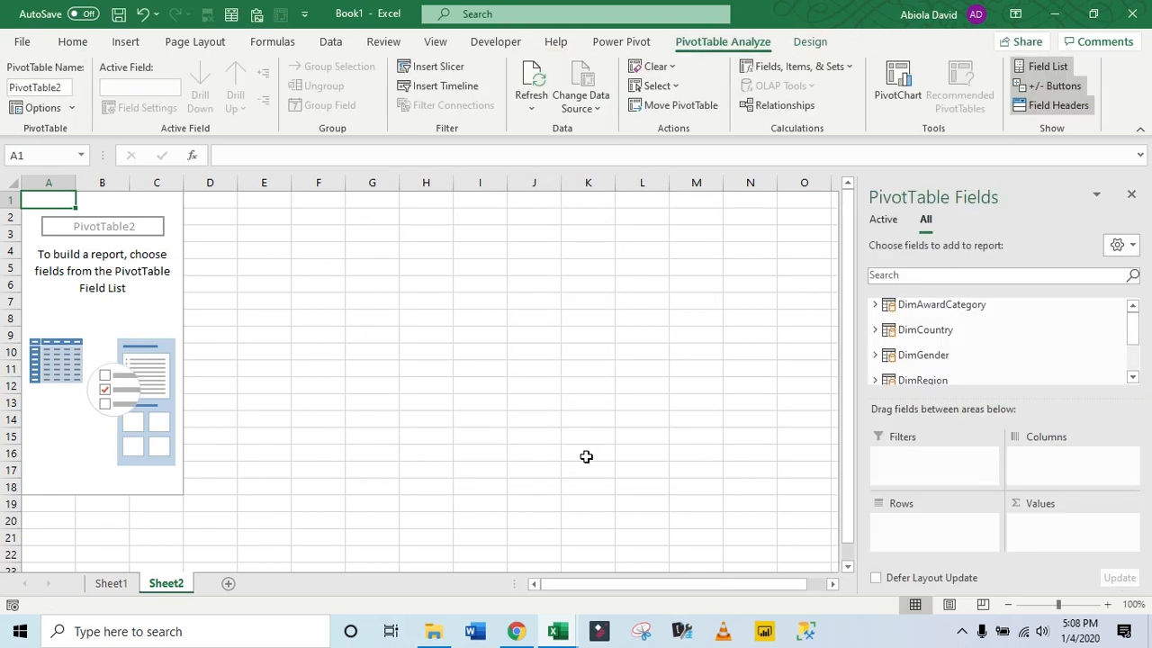
- Search the PivotTable fields for "awa" and add DimAwardCategory's Award Category field to the rows
{"action": "left_click", "coordinate": [918, 275]}
{"action": "type", "text": "awa"}
{"action": "left_click_drag", "start_coordinate": [947, 318], "coordinate": [959, 538]}
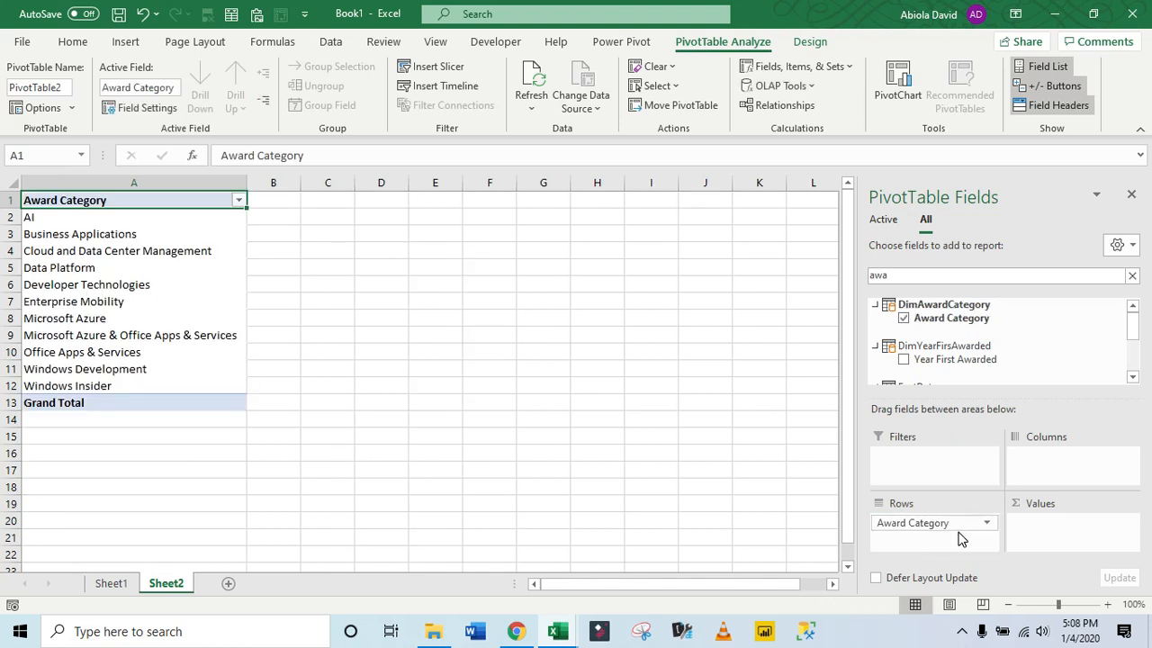
- Search the fields for "re" and add FactData's Recipient field to the values as a count
{"action": "left_click", "coordinate": [933, 276]}
{"action": "type", "text": "awa"}
{"action": "key", "text": "BackSpace"}
{"action": "key", "text": "BackSpace"}
{"action": "key", "text": "BackSpace"}
{"action": "type", "text": "c"}
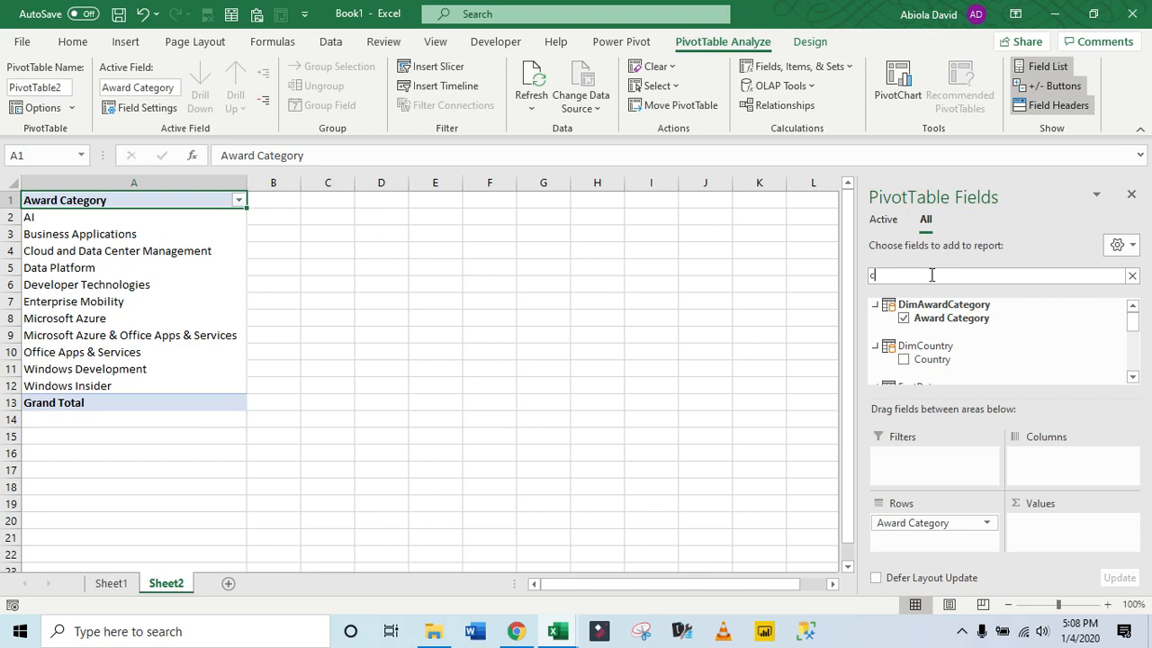
{"action": "type", "text": "re"}
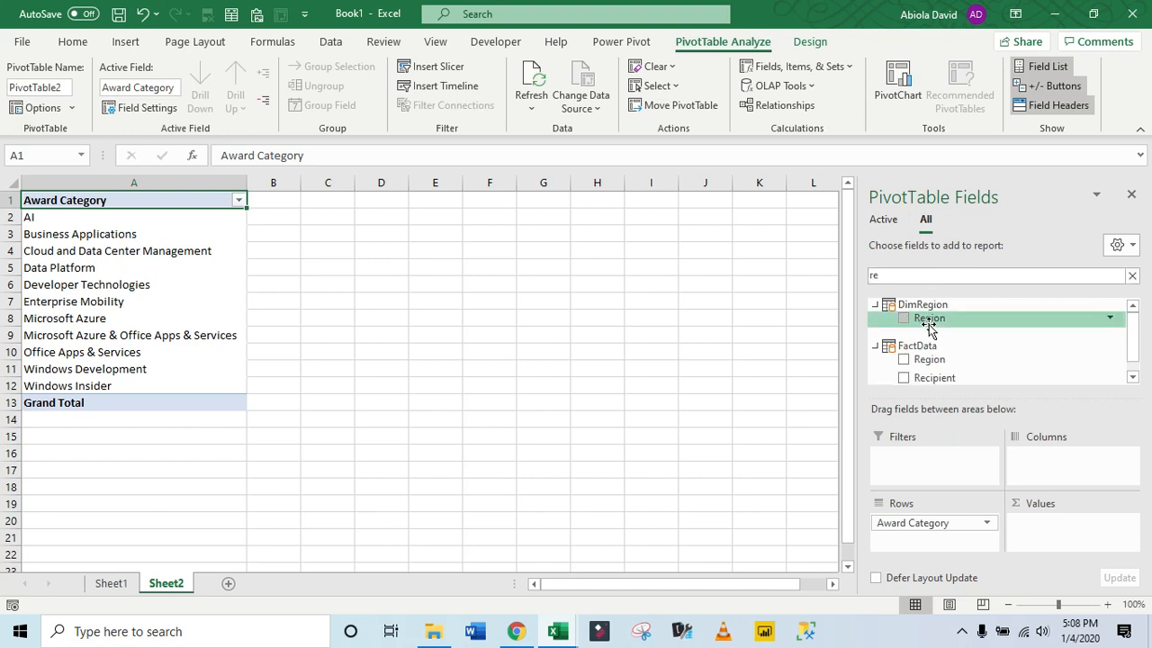
{"action": "left_click_drag", "start_coordinate": [937, 379], "coordinate": [1059, 537]}
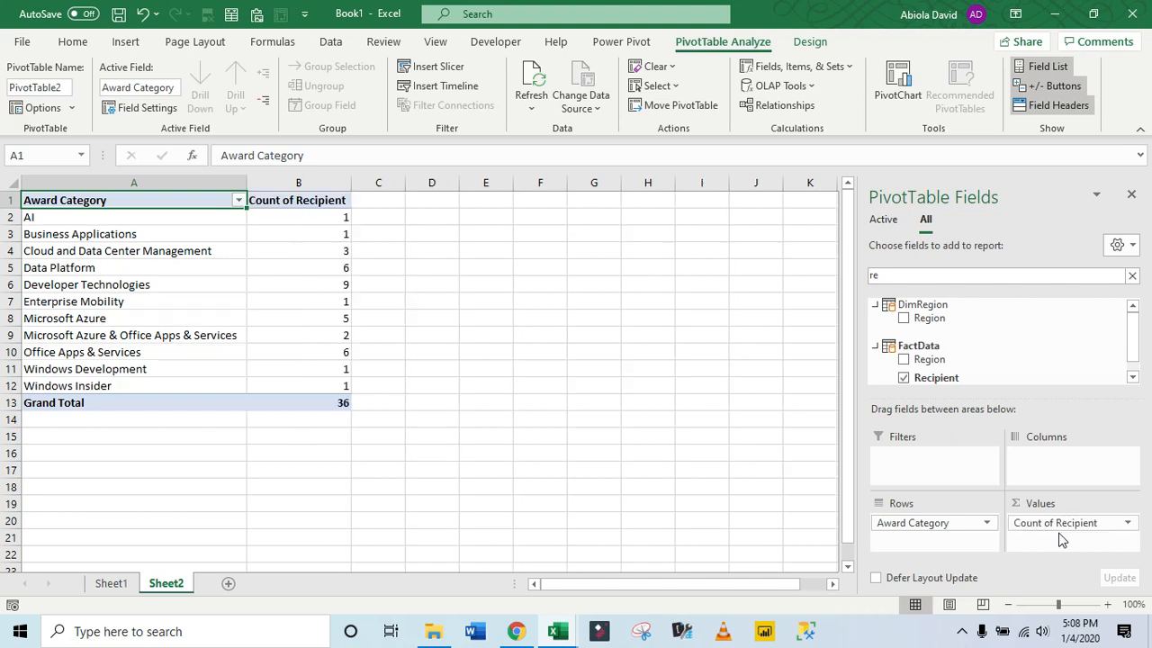
- Search the fields for "tot" and add the Total MVP Award measure to the values below Count of Recipient
{"action": "left_click", "coordinate": [958, 278]}
{"action": "key", "text": "BackSpace"}
{"action": "key", "text": "BackSpace"}
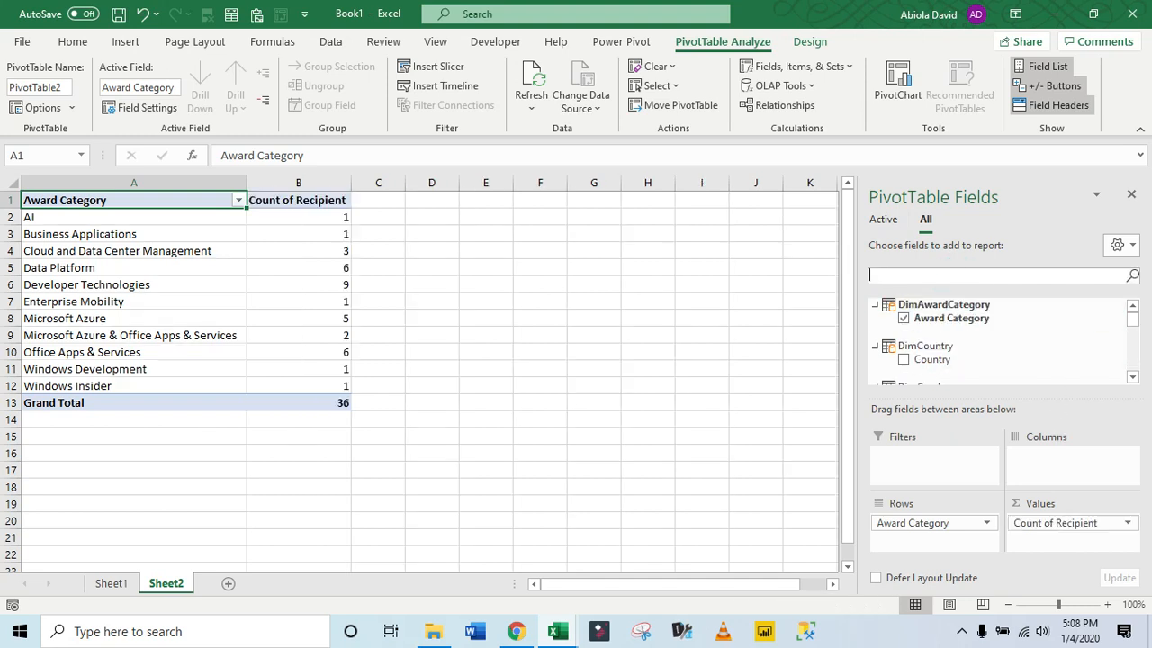
{"action": "type", "text": "tot"}
{"action": "left_click_drag", "start_coordinate": [989, 318], "coordinate": [1065, 548]}
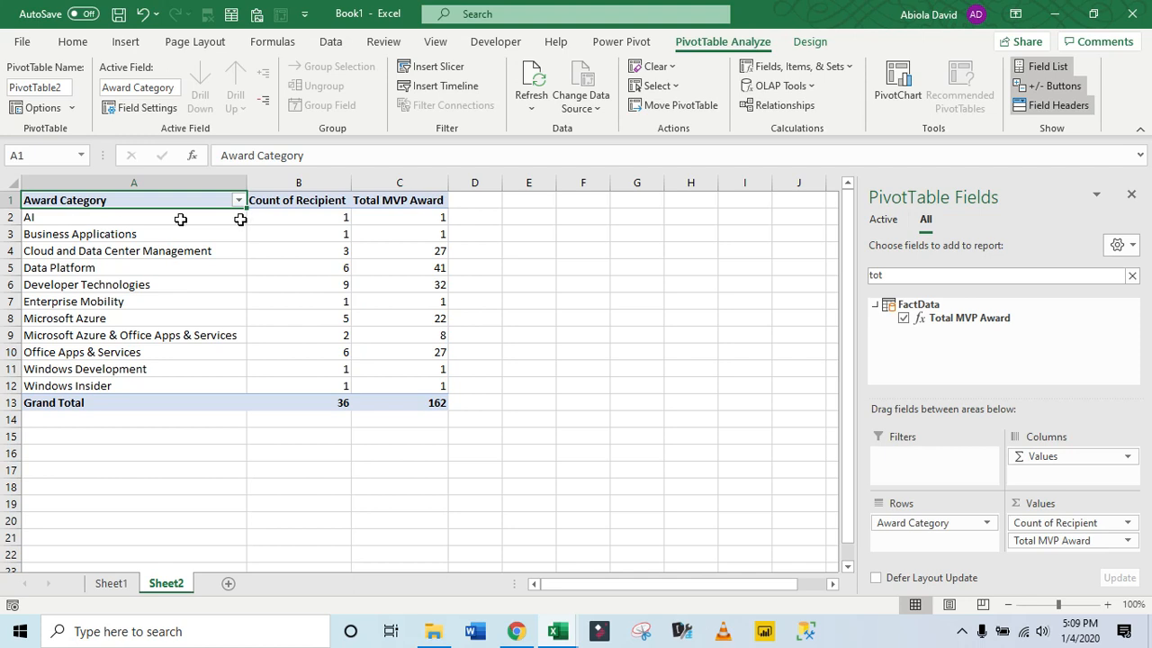
- Turn off grand totals for rows and columns in the Award Category PivotTable
{"action": "mouse_move", "coordinate": [285, 225]}
{"action": "mouse_move", "coordinate": [312, 299]}
{"action": "mouse_move", "coordinate": [388, 257]}
{"action": "mouse_move", "coordinate": [328, 406]}
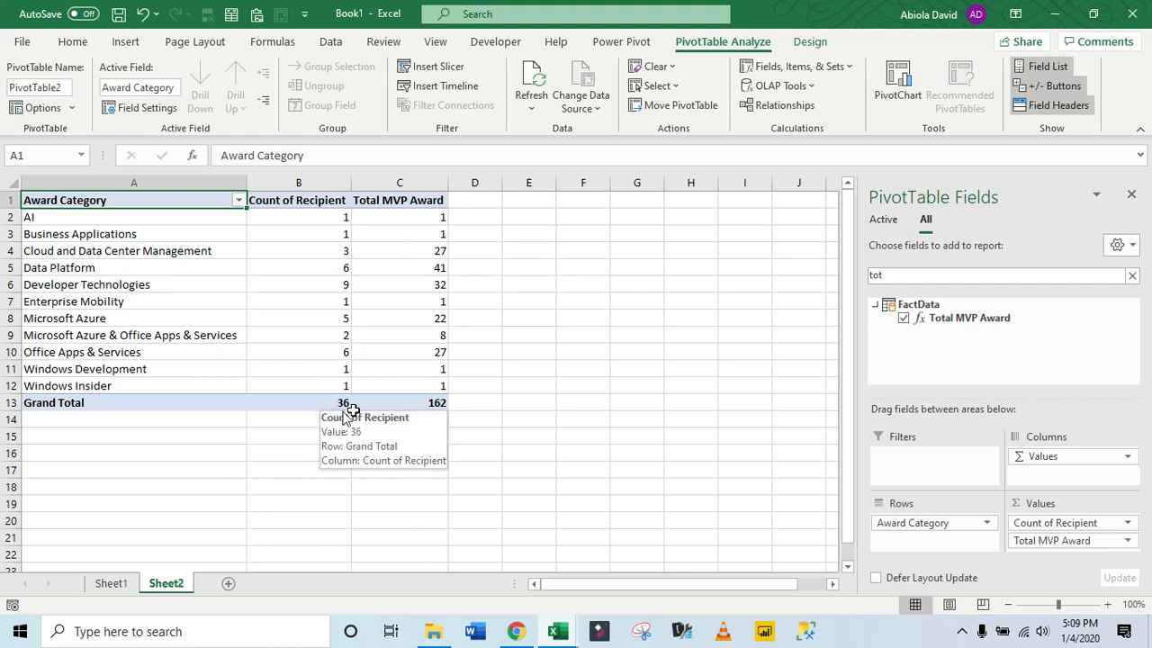
{"action": "mouse_move", "coordinate": [403, 409]}
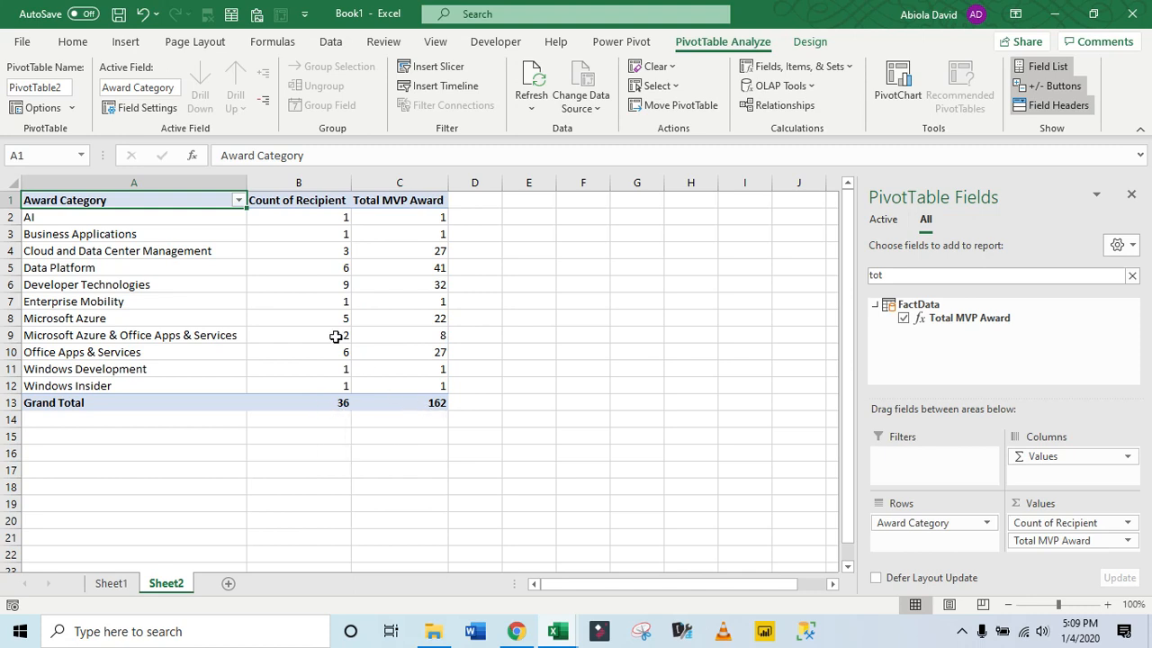
{"action": "left_click", "coordinate": [810, 42]}
{"action": "left_click", "coordinate": [74, 95]}
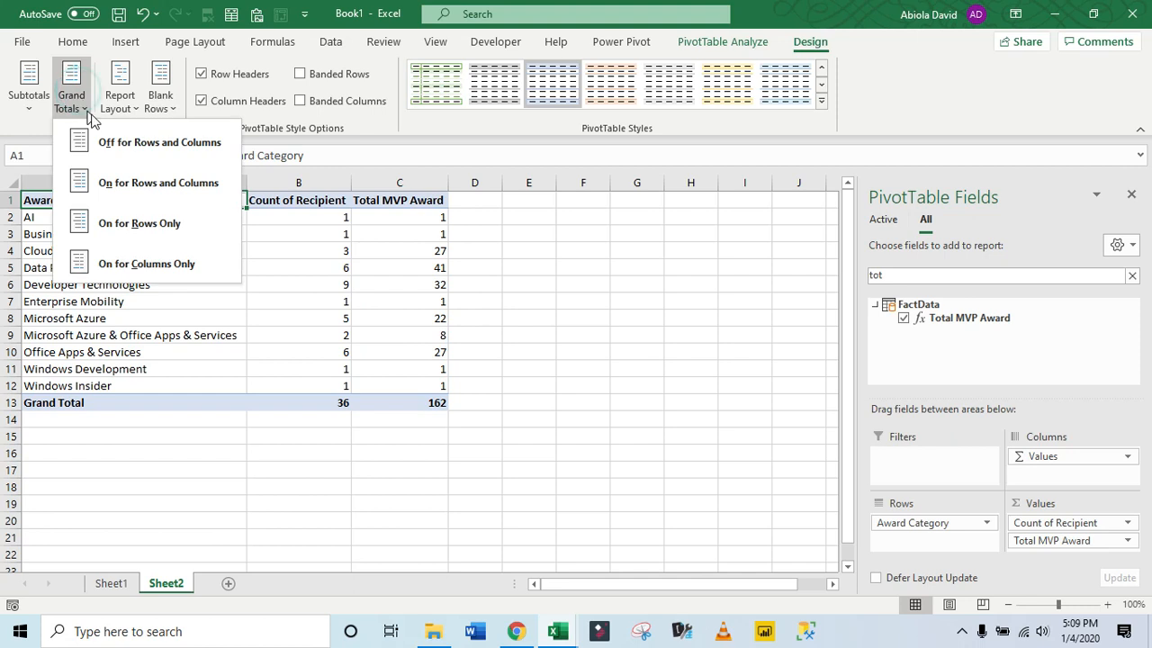
{"action": "left_click", "coordinate": [116, 140]}
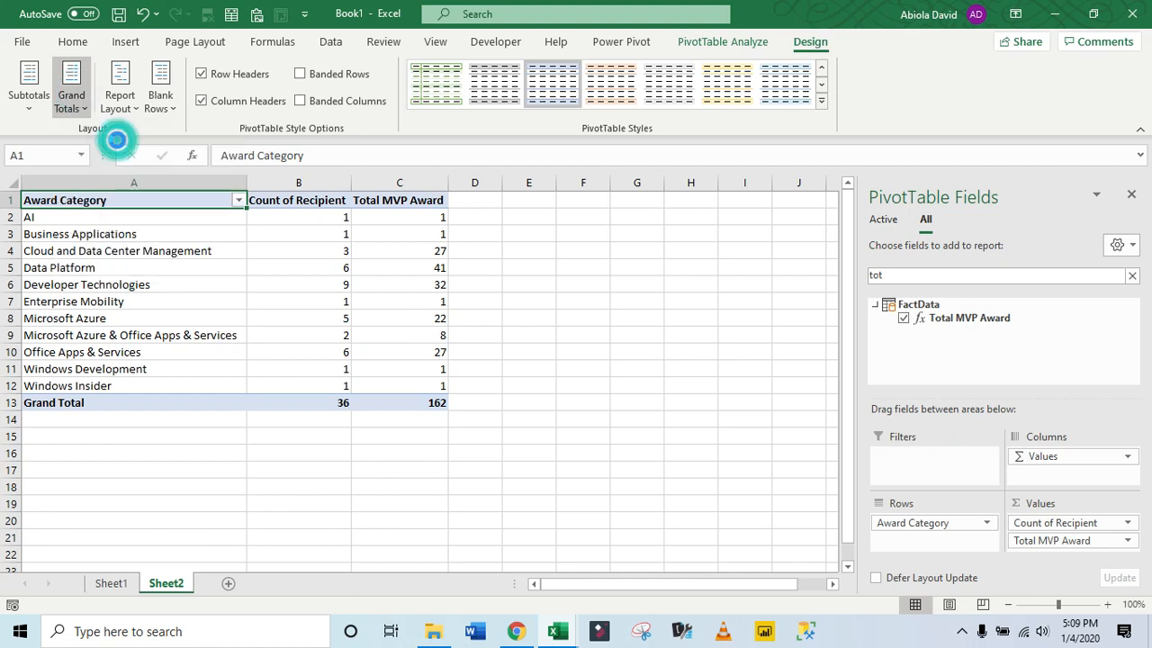
- Insert a combo PivotChart of the Award Category PivotTable with Count of Recipient as clustered columns and Total MVP Award as a line on the secondary axis
{"action": "left_click", "coordinate": [290, 257]}
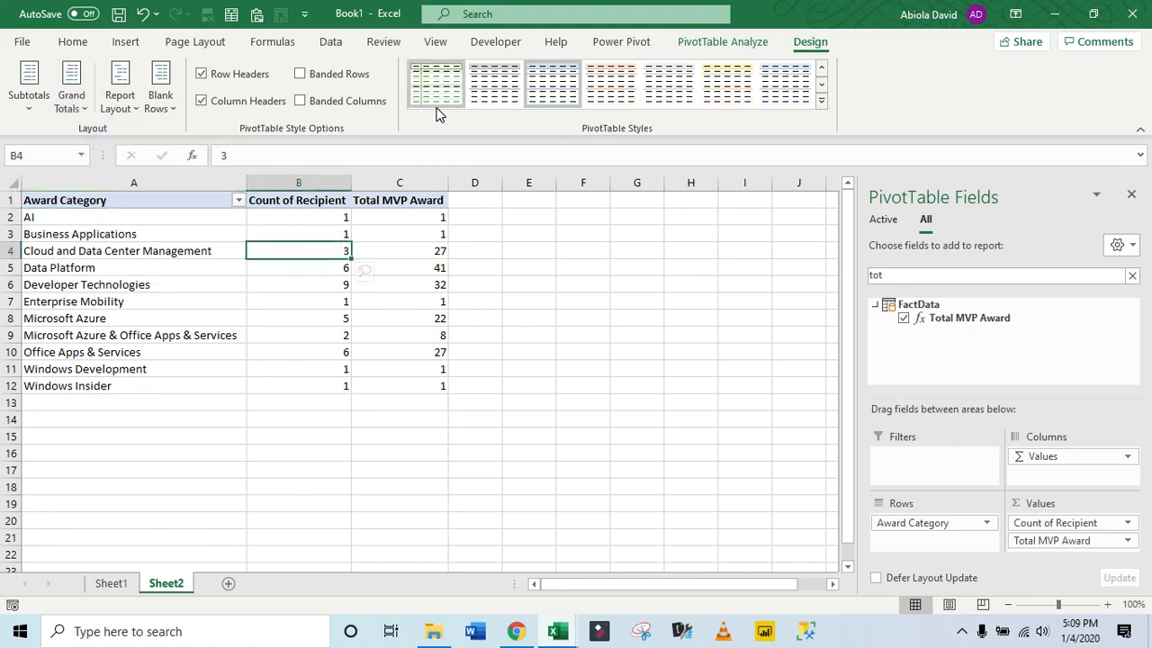
{"action": "left_click", "coordinate": [713, 45]}
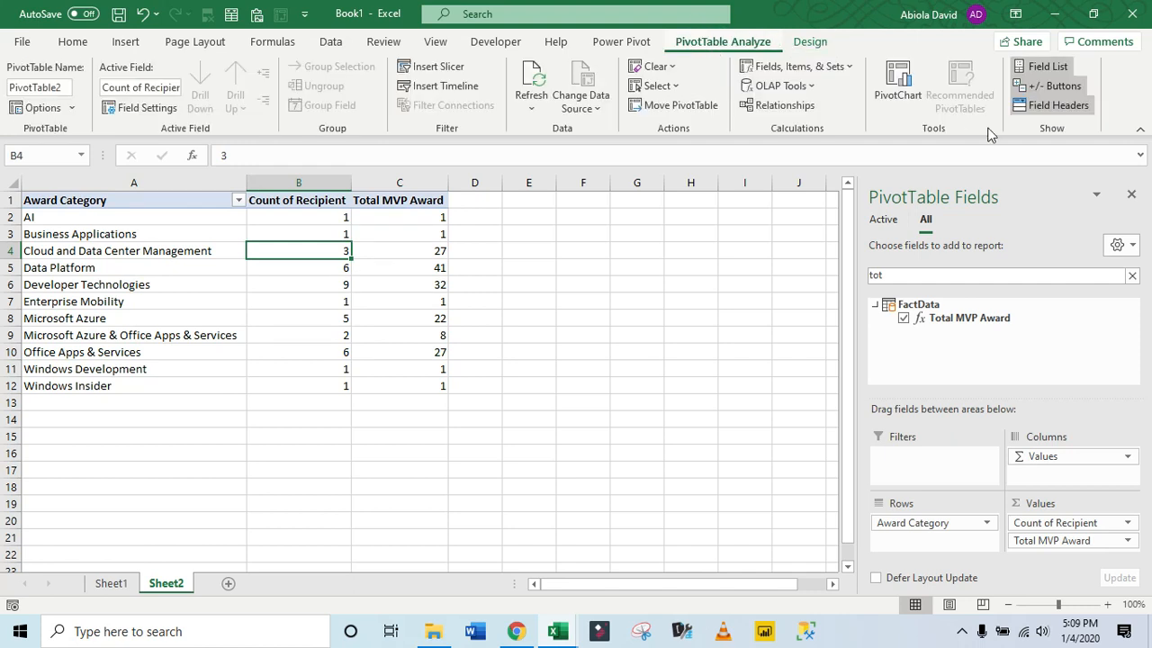
{"action": "left_click", "coordinate": [894, 97]}
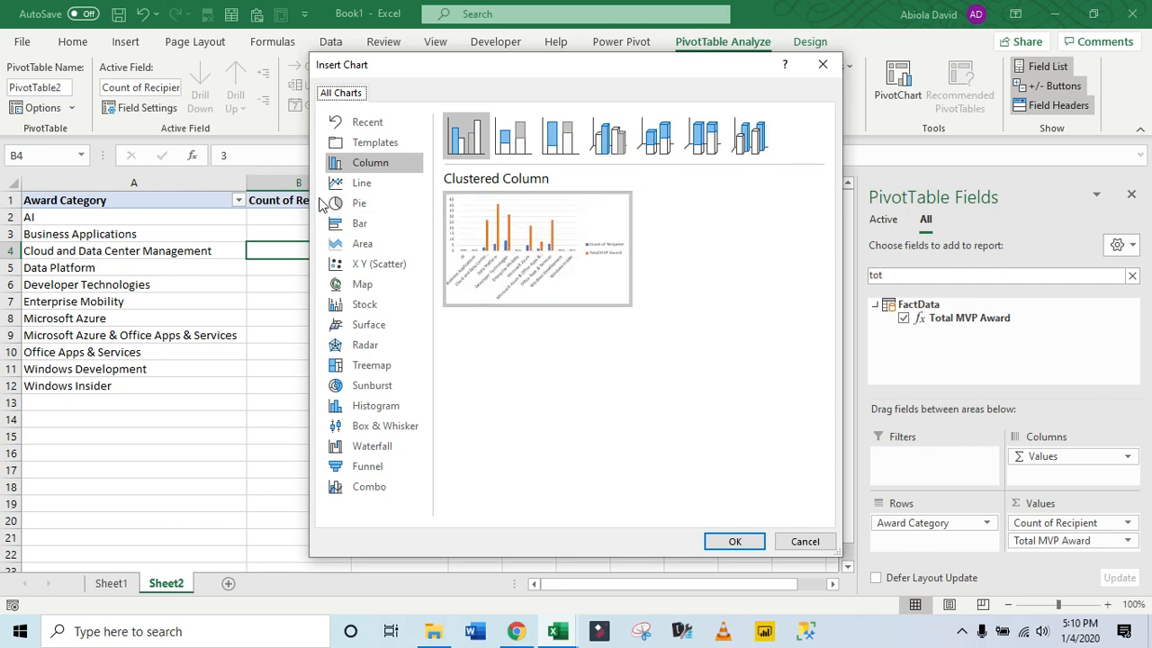
{"action": "left_click", "coordinate": [358, 187]}
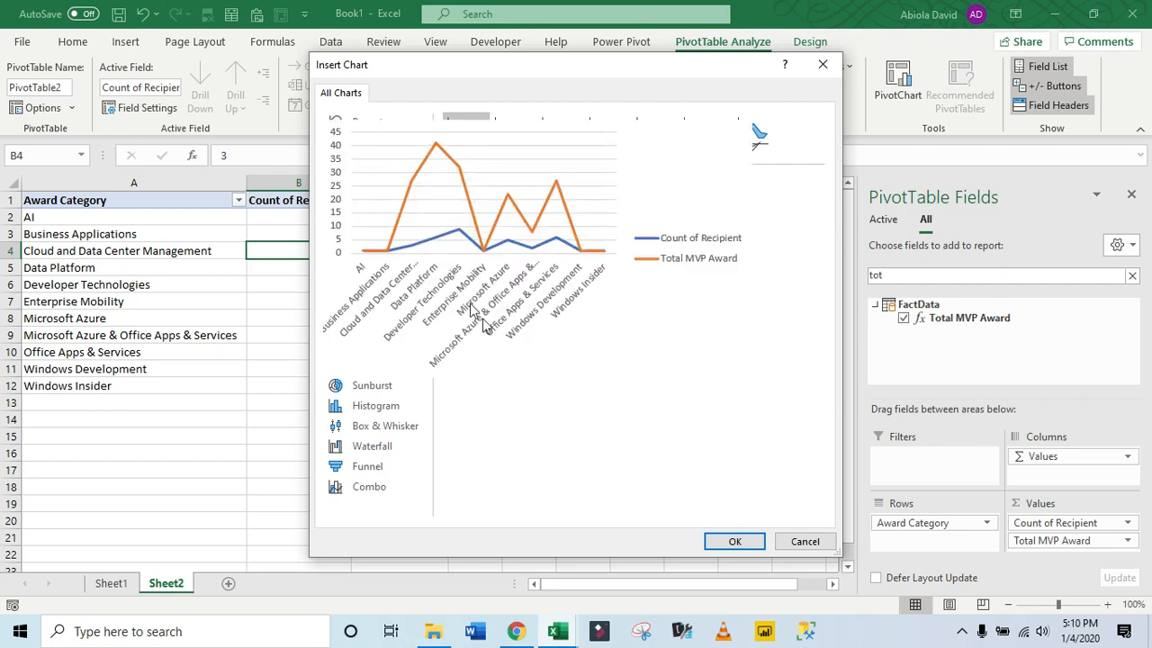
{"action": "left_click", "coordinate": [384, 487]}
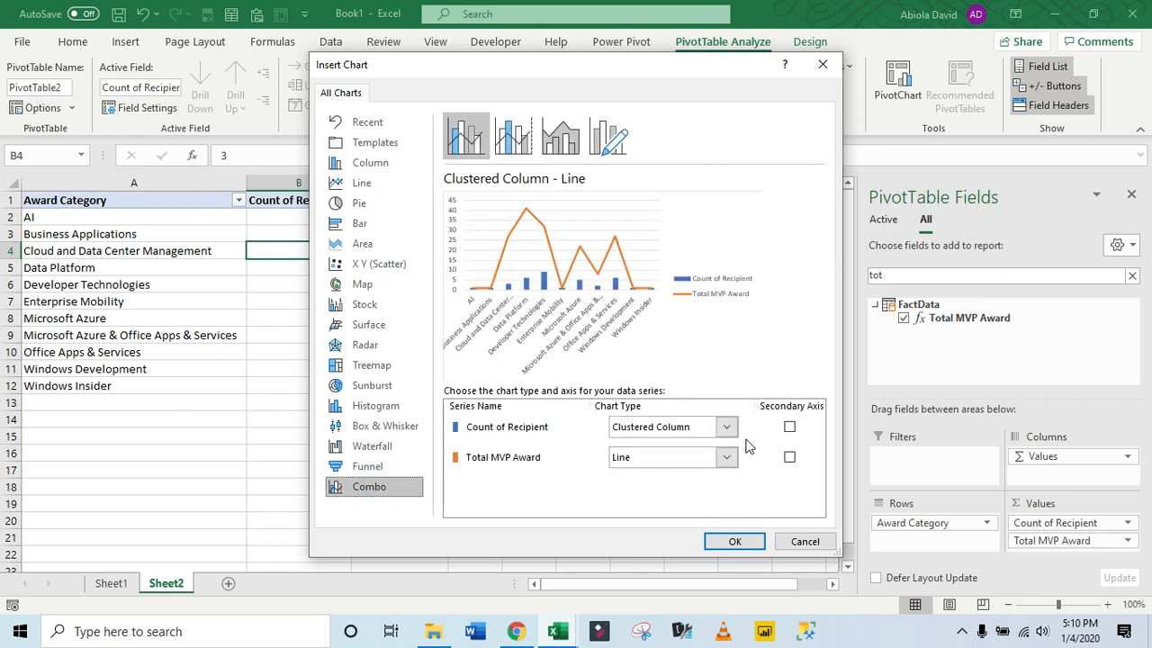
{"action": "left_click", "coordinate": [790, 457]}
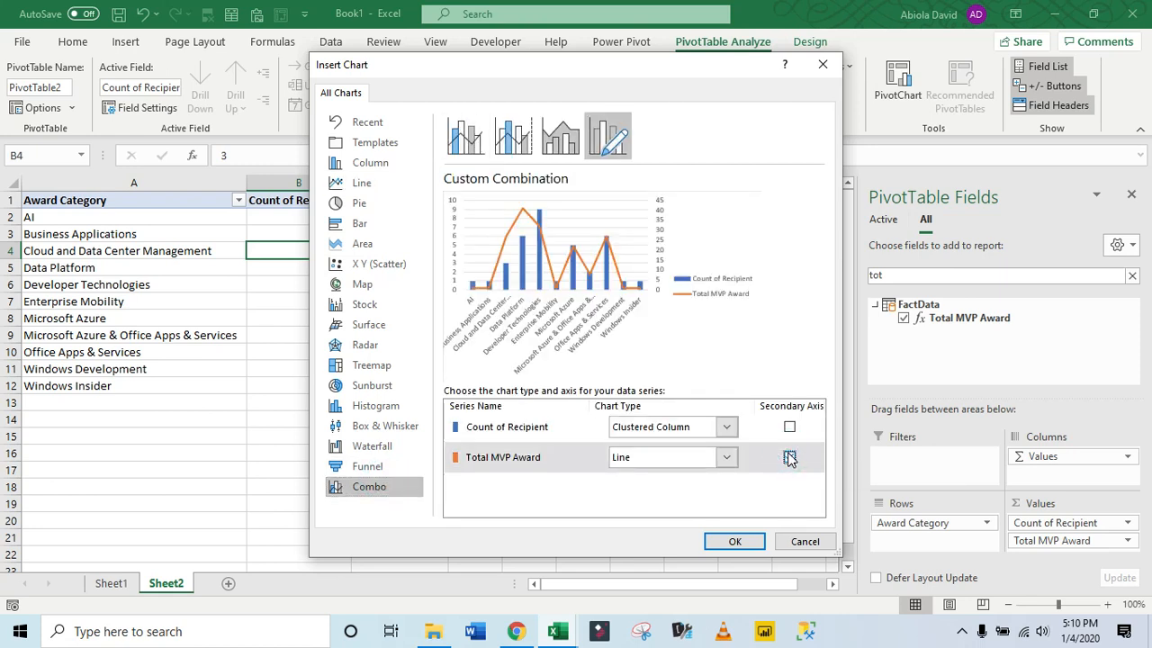
{"action": "left_click", "coordinate": [731, 544]}
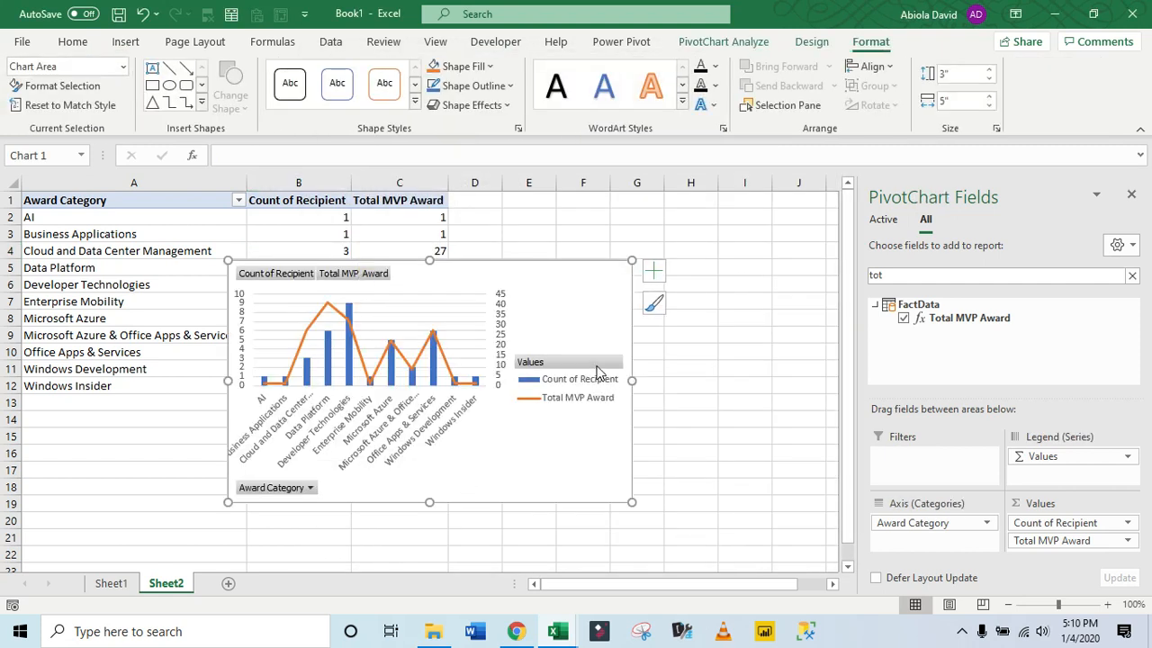
{"action": "right_click", "coordinate": [598, 371]}
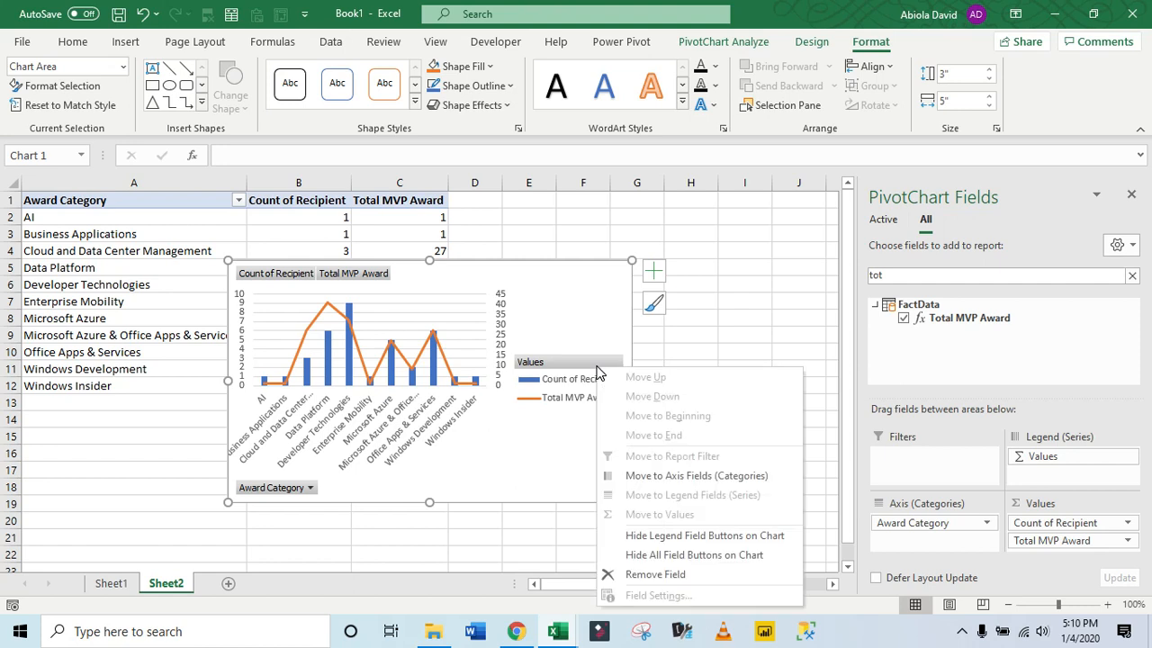
{"action": "left_click", "coordinate": [673, 572]}
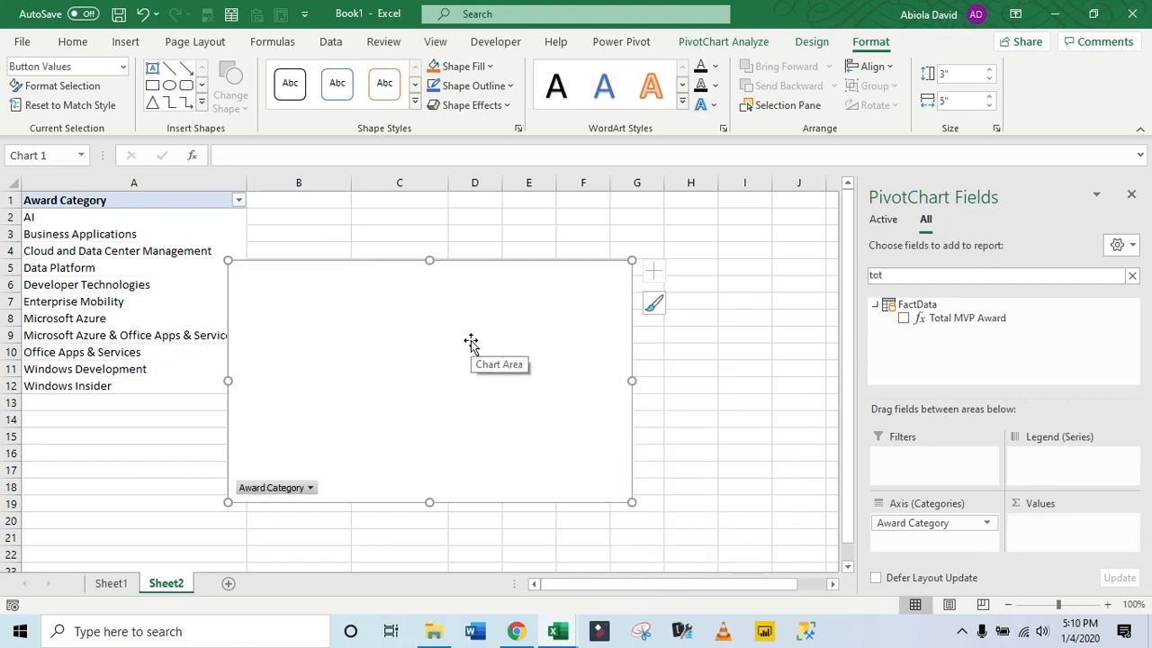
{"action": "key", "text": "ctrl+z"}
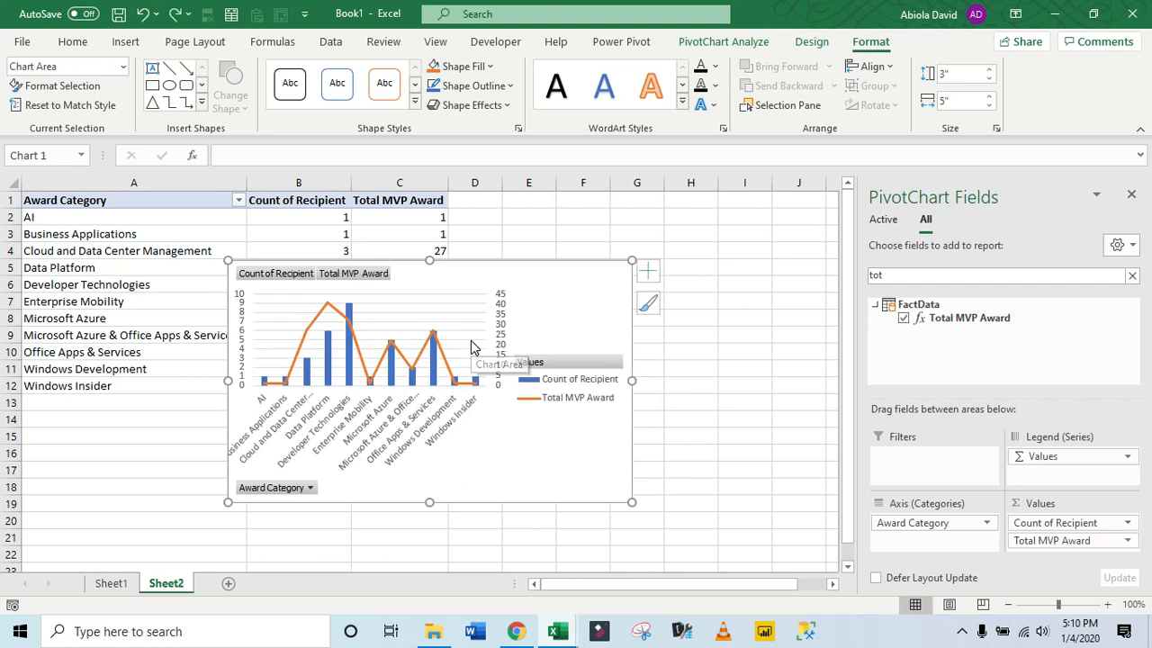
- Hide all field buttons on the combo PivotChart and widen the chart to about 6.37 inches
{"action": "left_click", "coordinate": [555, 359]}
{"action": "left_click", "coordinate": [564, 349]}
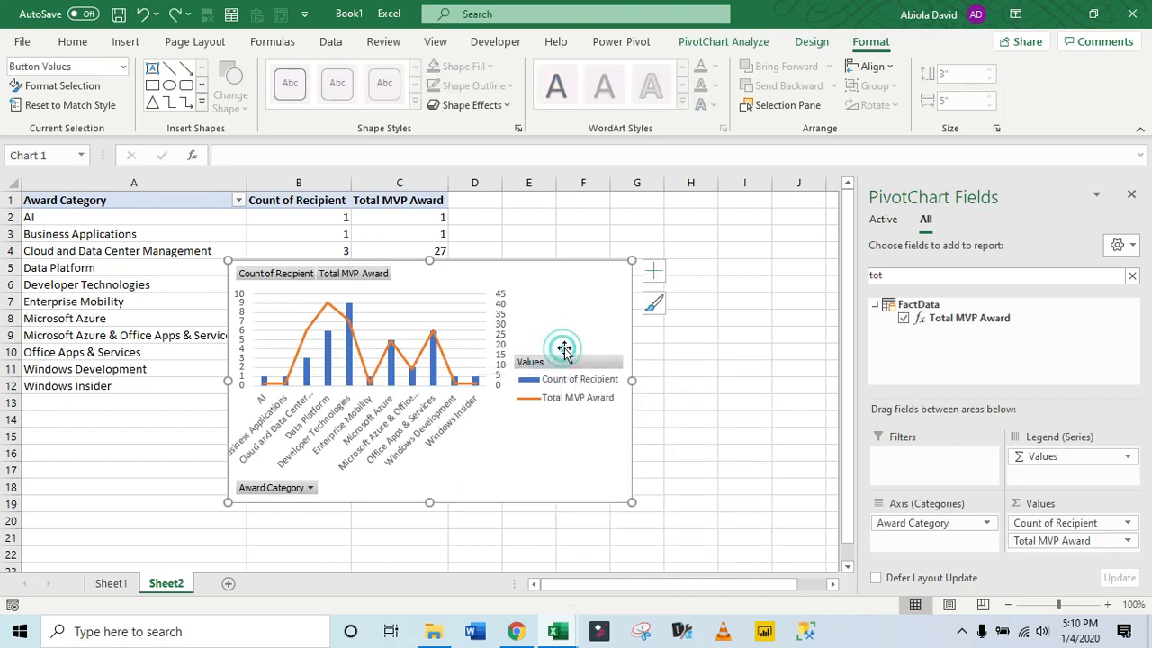
{"action": "left_click", "coordinate": [587, 402]}
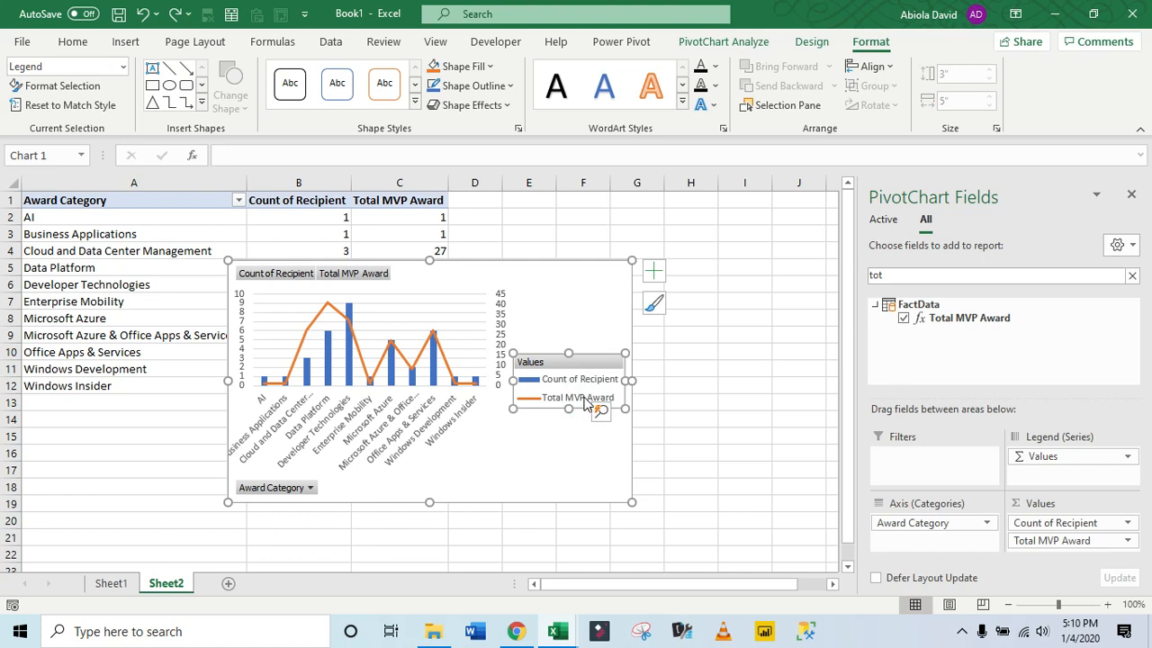
{"action": "right_click", "coordinate": [297, 276]}
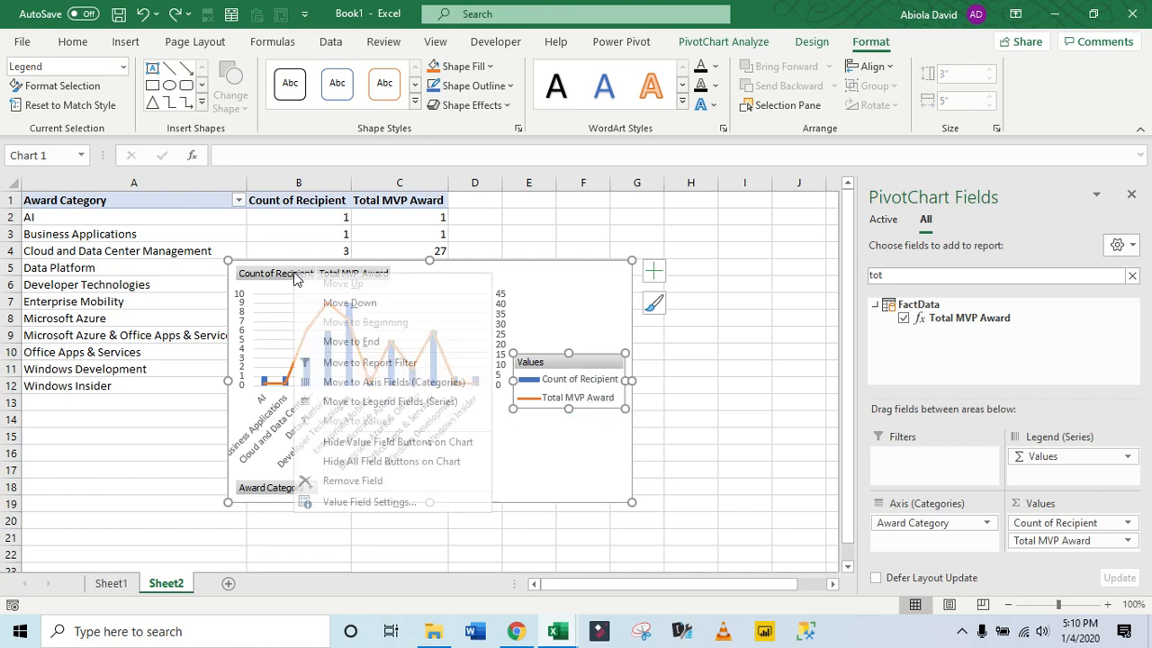
{"action": "left_click", "coordinate": [389, 462]}
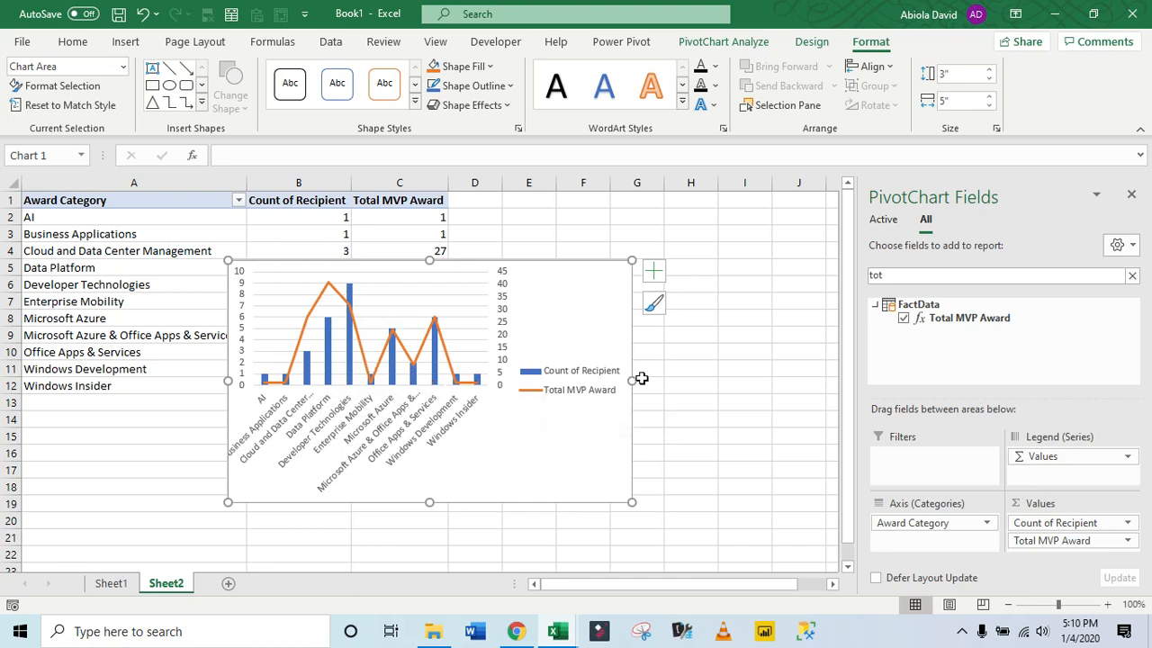
{"action": "left_click_drag", "start_coordinate": [635, 381], "coordinate": [741, 378]}
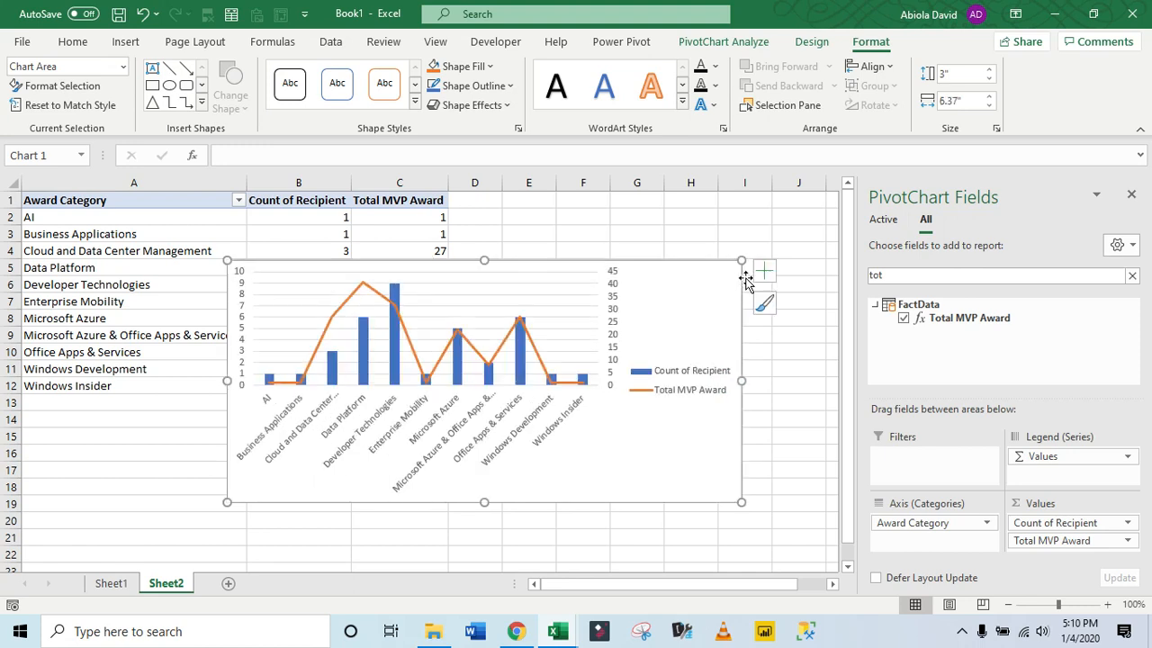
- Add a chart title to the combo PivotChart reading "Award Category by Count of Recipient & Total MVP Award"
{"action": "left_click", "coordinate": [759, 275]}
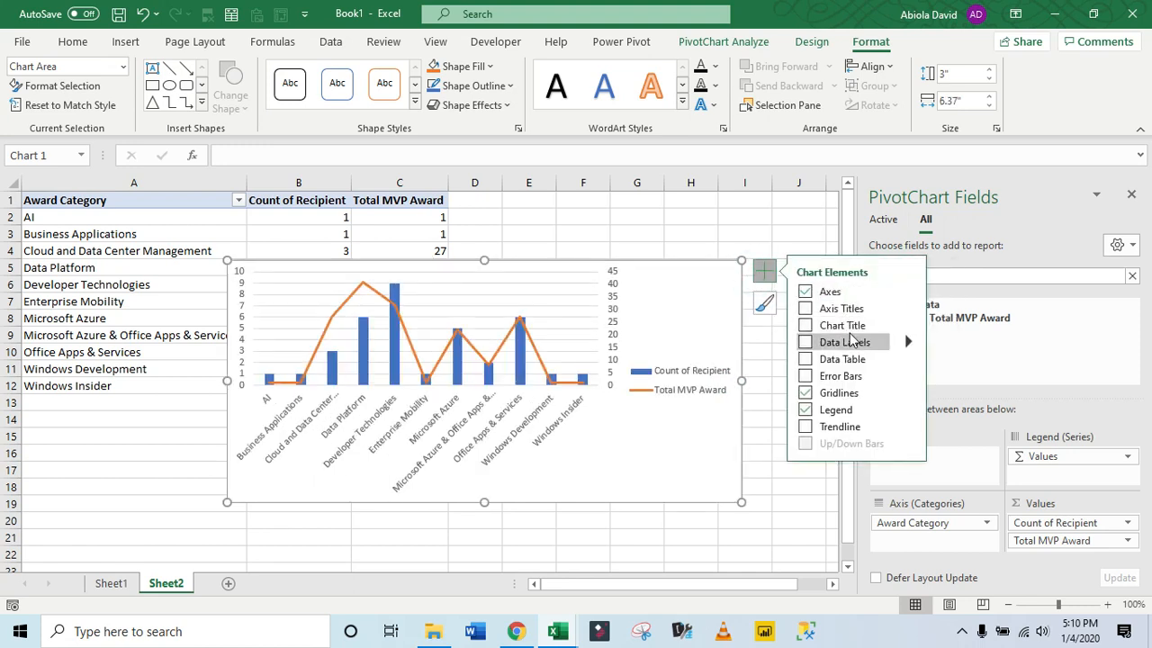
{"action": "left_click", "coordinate": [805, 325]}
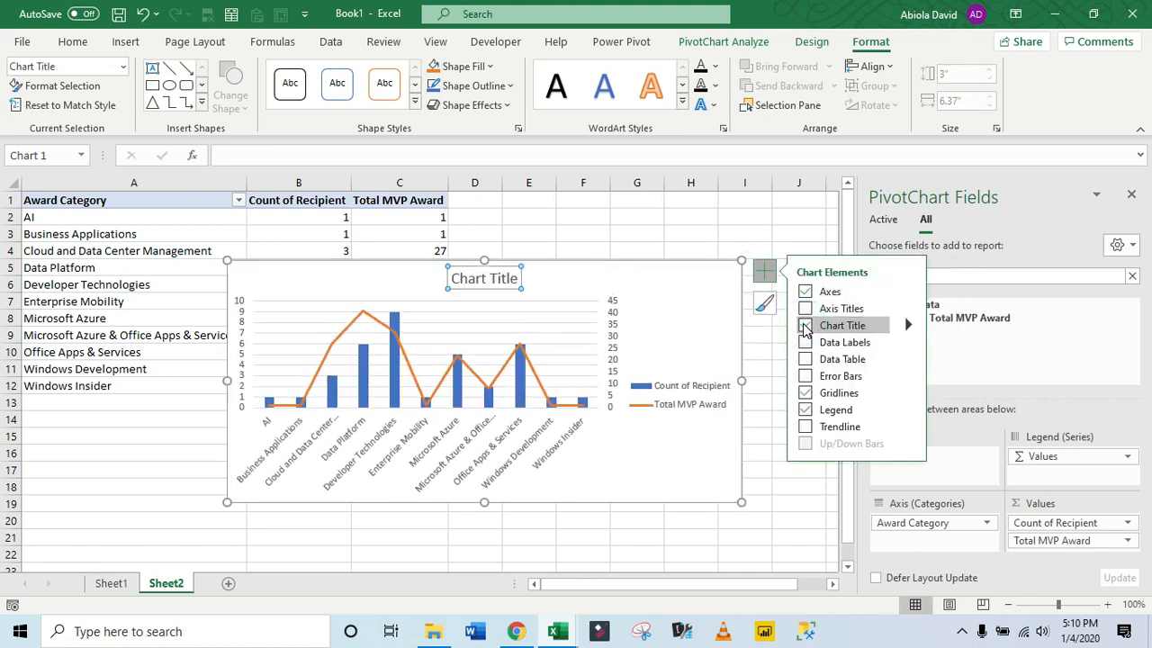
{"action": "left_click", "coordinate": [500, 283]}
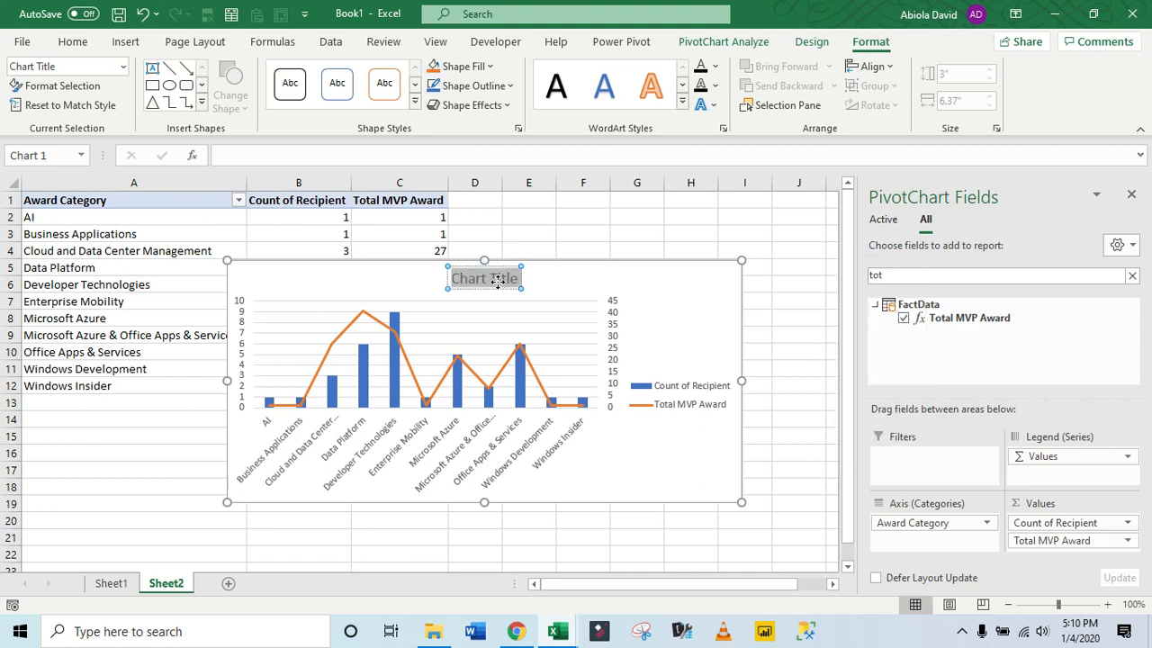
{"action": "type", "text": "Award Ca"}
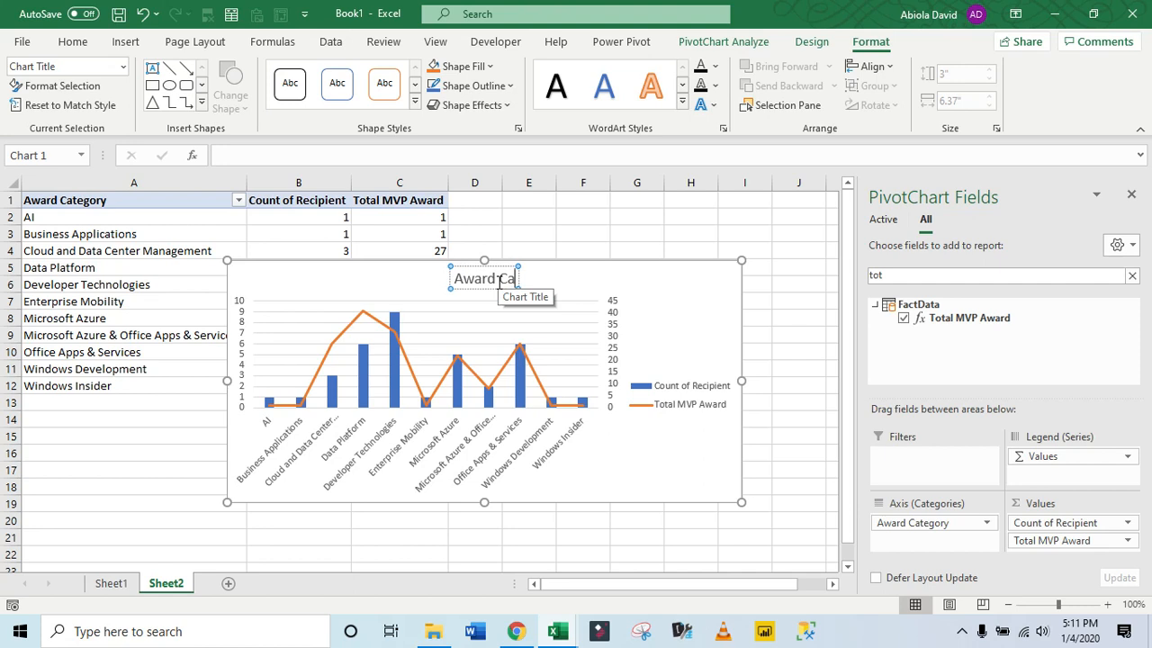
{"action": "type", "text": "tegor"}
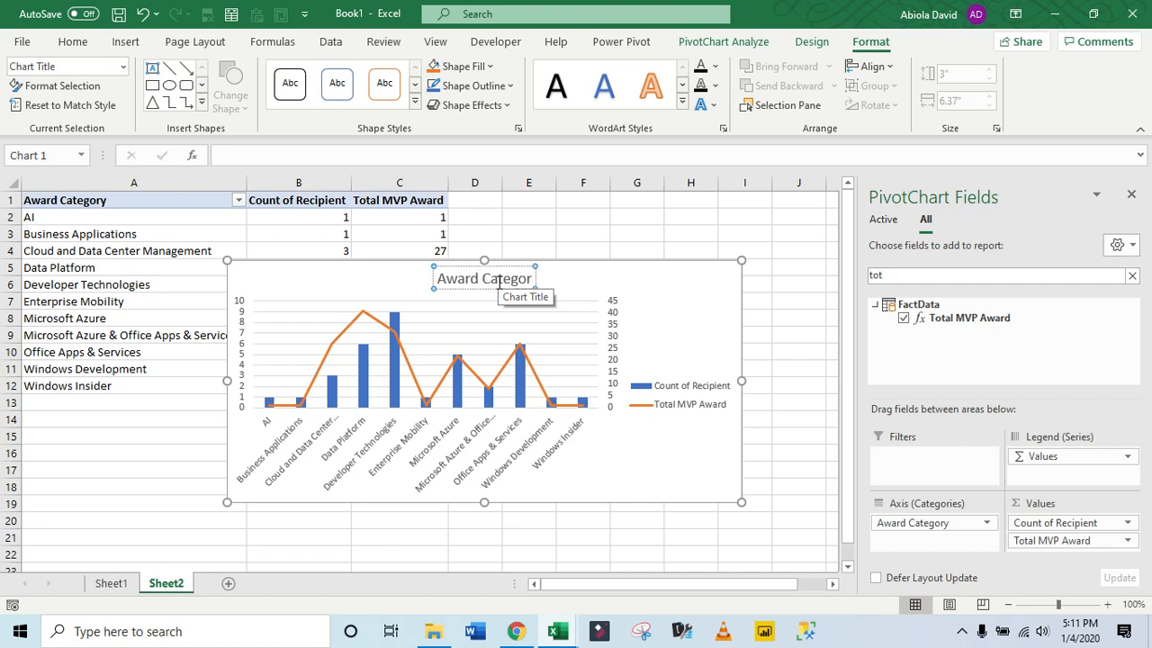
{"action": "type", "text": "y by Count of"}
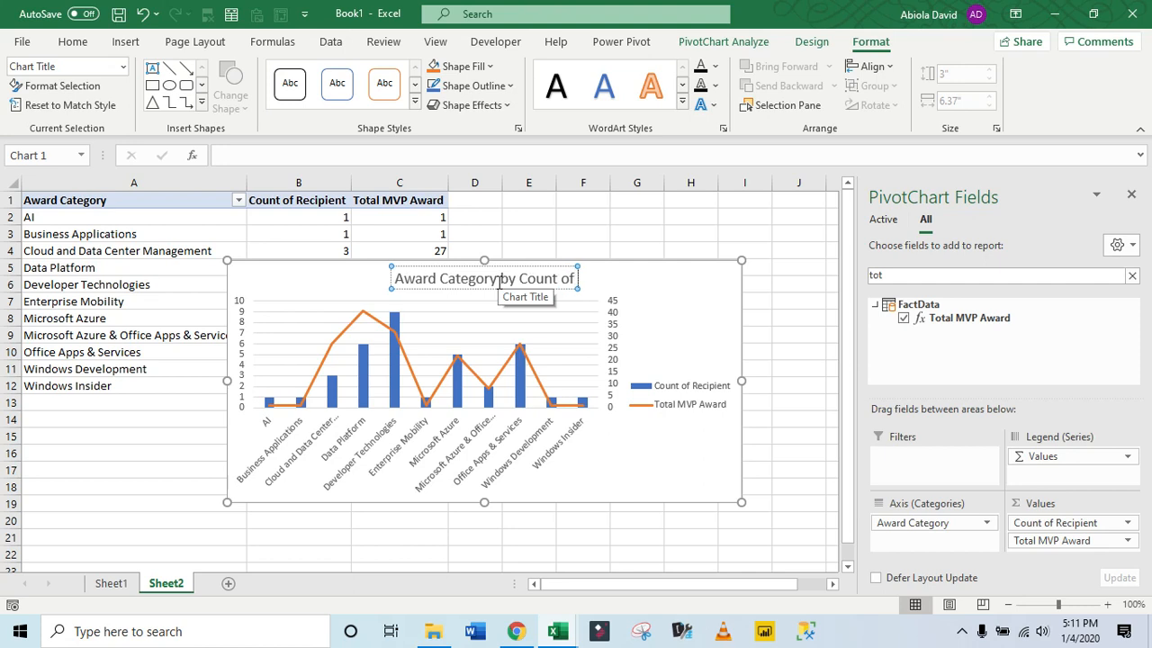
{"action": "type", "text": " Recipient"}
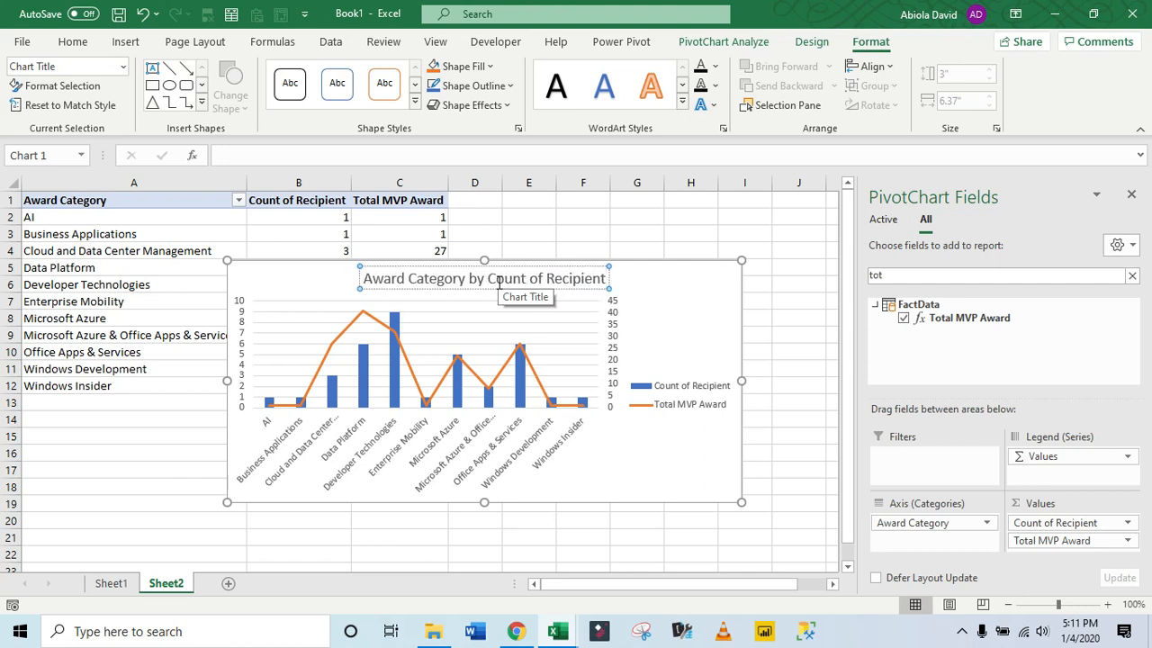
{"action": "type", "text": " &"}
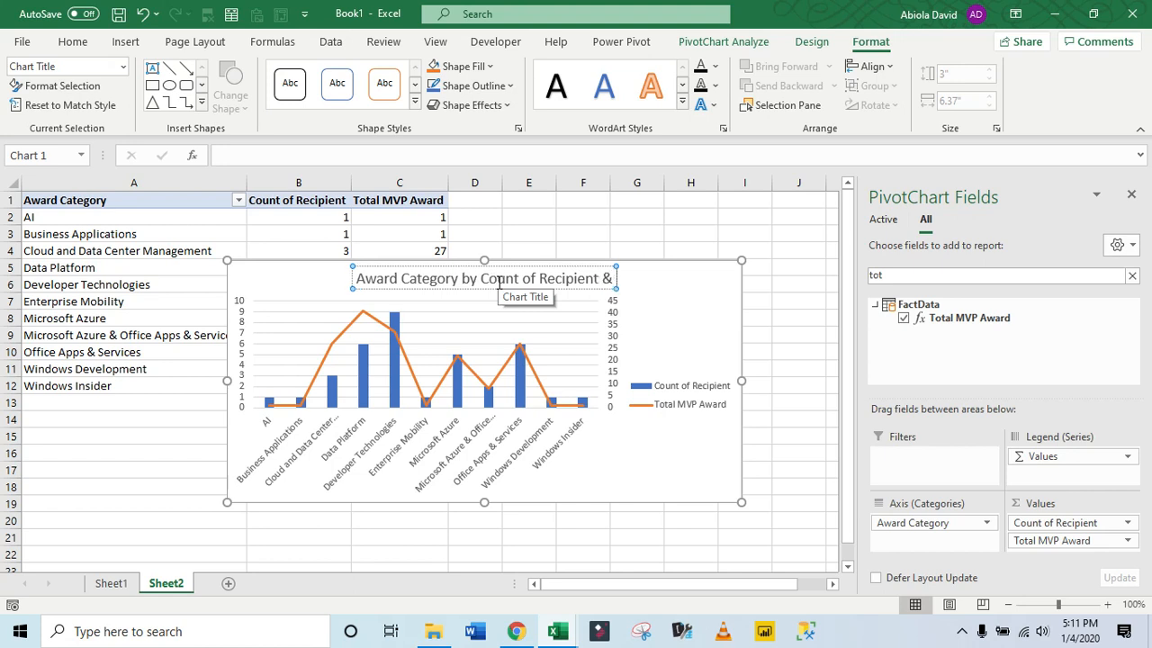
{"action": "type", "text": " Tot"}
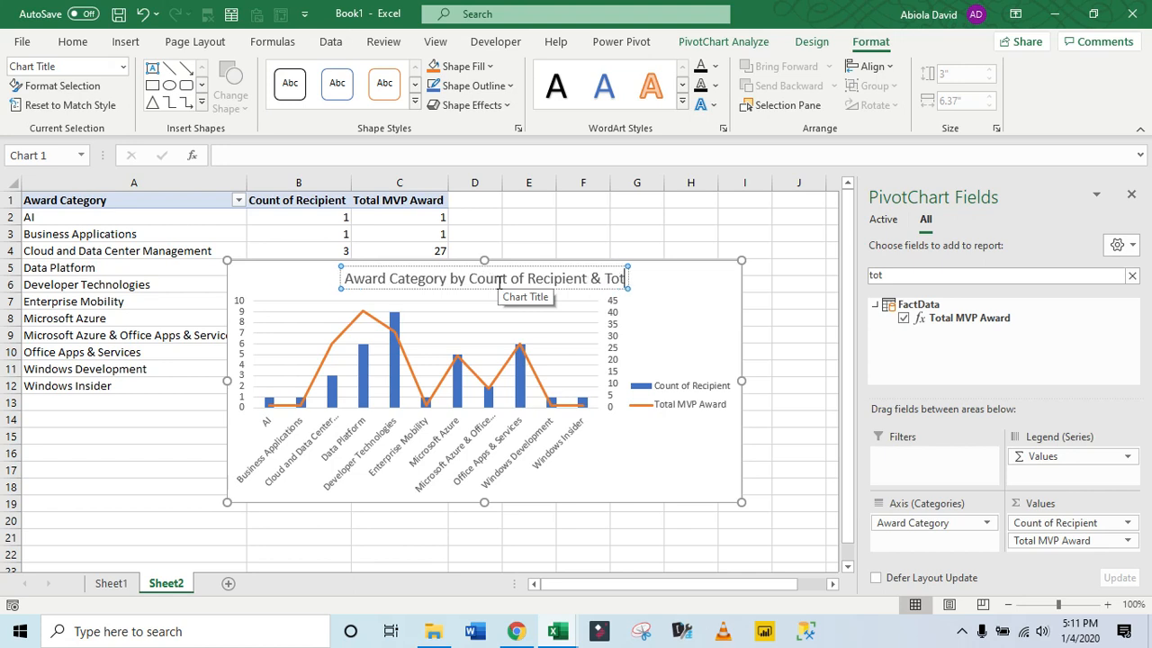
{"action": "type", "text": "al MVP"}
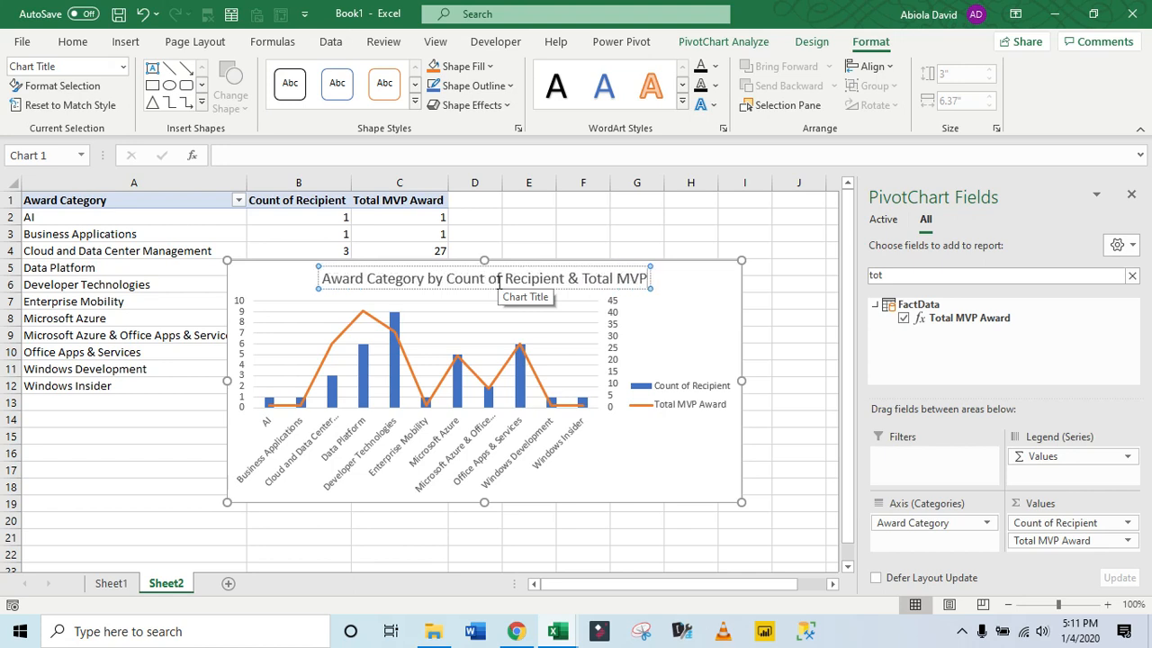
{"action": "type", "text": " Award"}
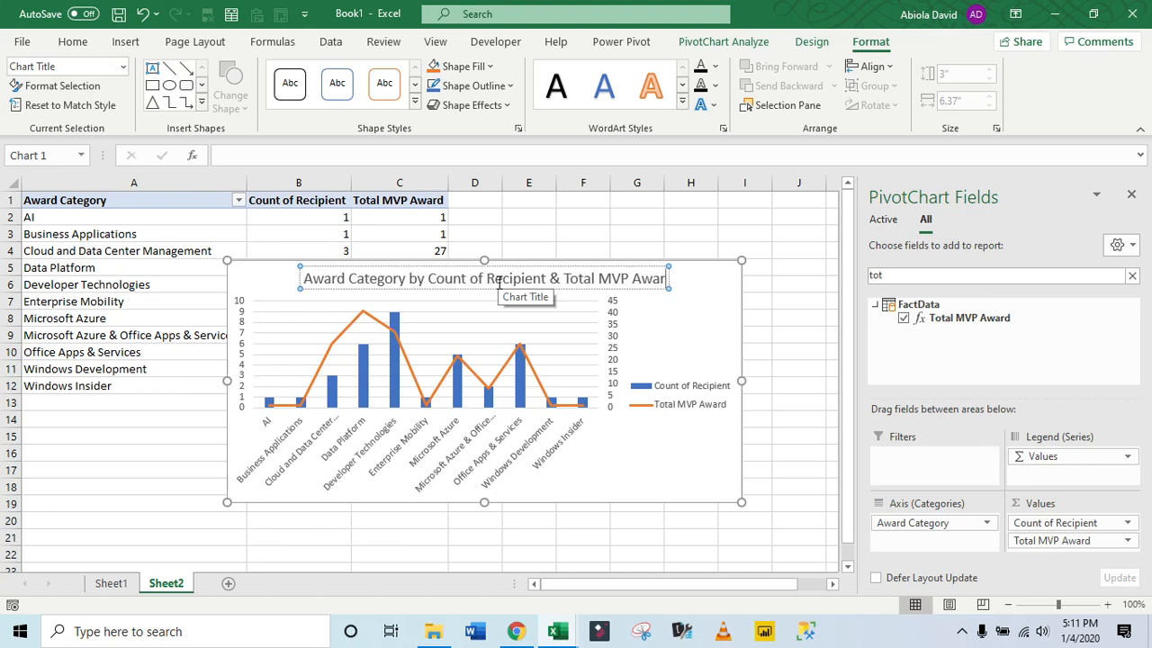
{"action": "left_click", "coordinate": [779, 391]}
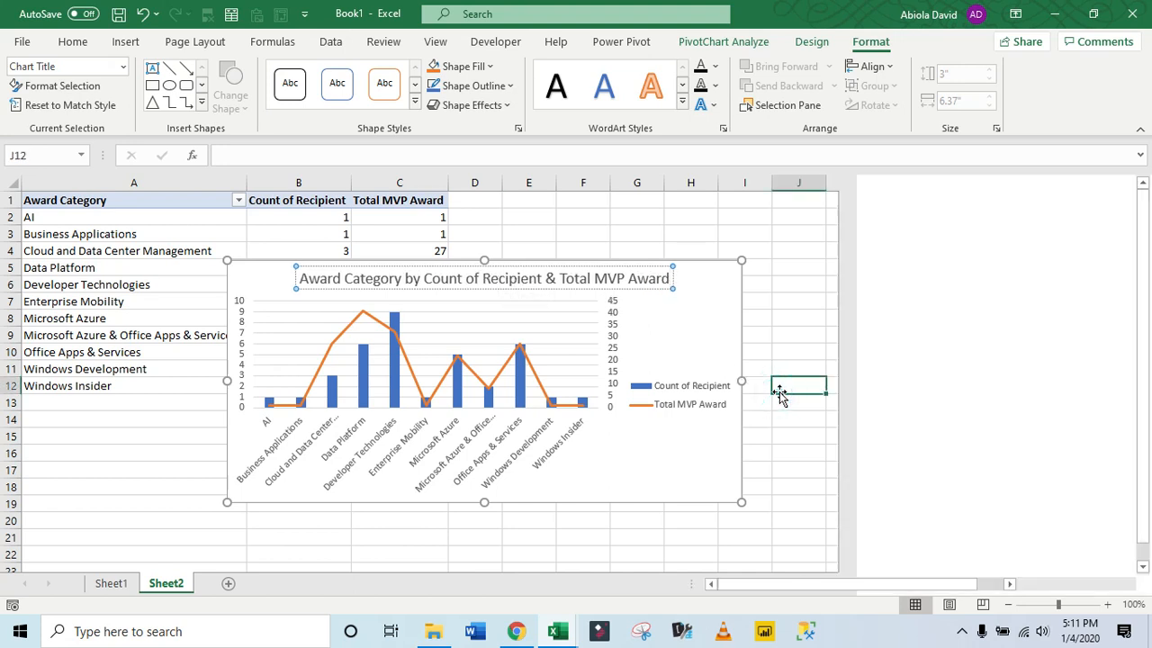
- Add a new worksheet and create a PivotTable from the workbook's Data Model in its cell A1
{"action": "left_click", "coordinate": [228, 585]}
{"action": "left_click", "coordinate": [280, 15]}
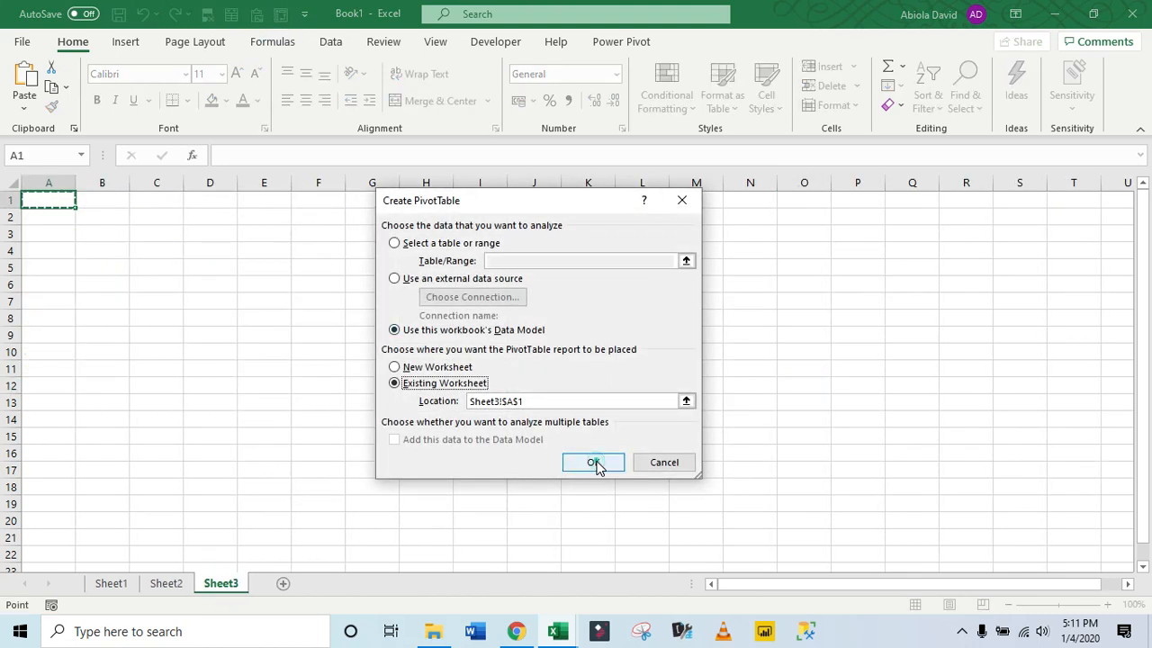
{"action": "left_click", "coordinate": [595, 463]}
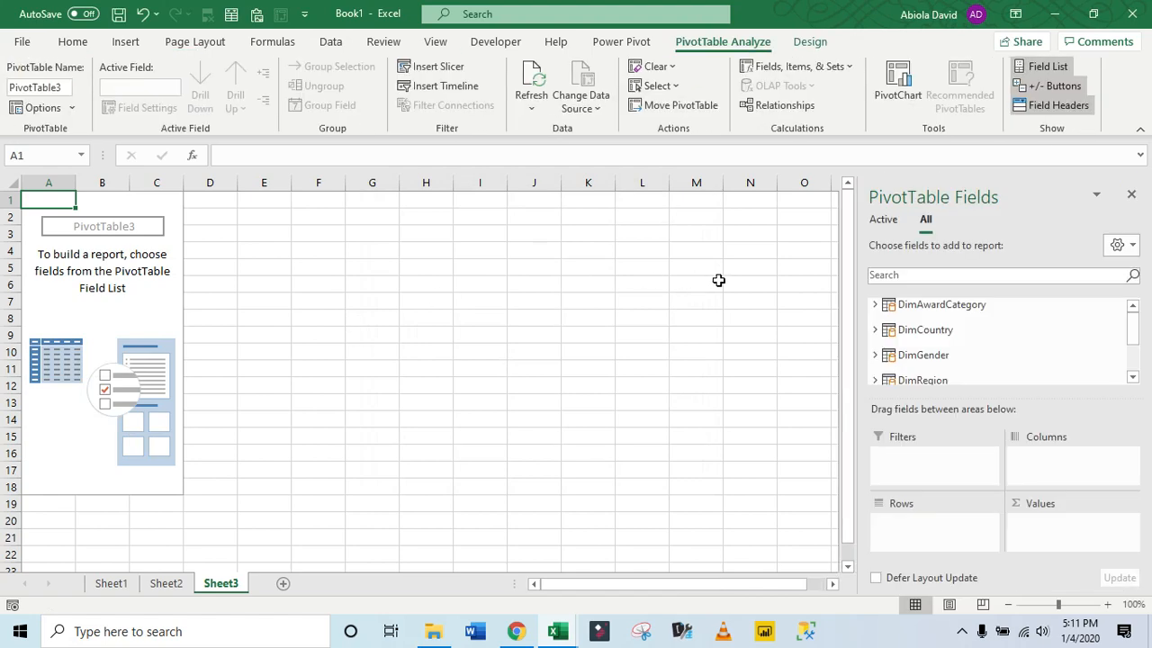
- Search the PivotTable fields for "count" and add DimCountry's Country field to the rows
{"action": "left_click", "coordinate": [1015, 276]}
{"action": "type", "text": "count"}
{"action": "left_click_drag", "start_coordinate": [993, 319], "coordinate": [945, 538]}
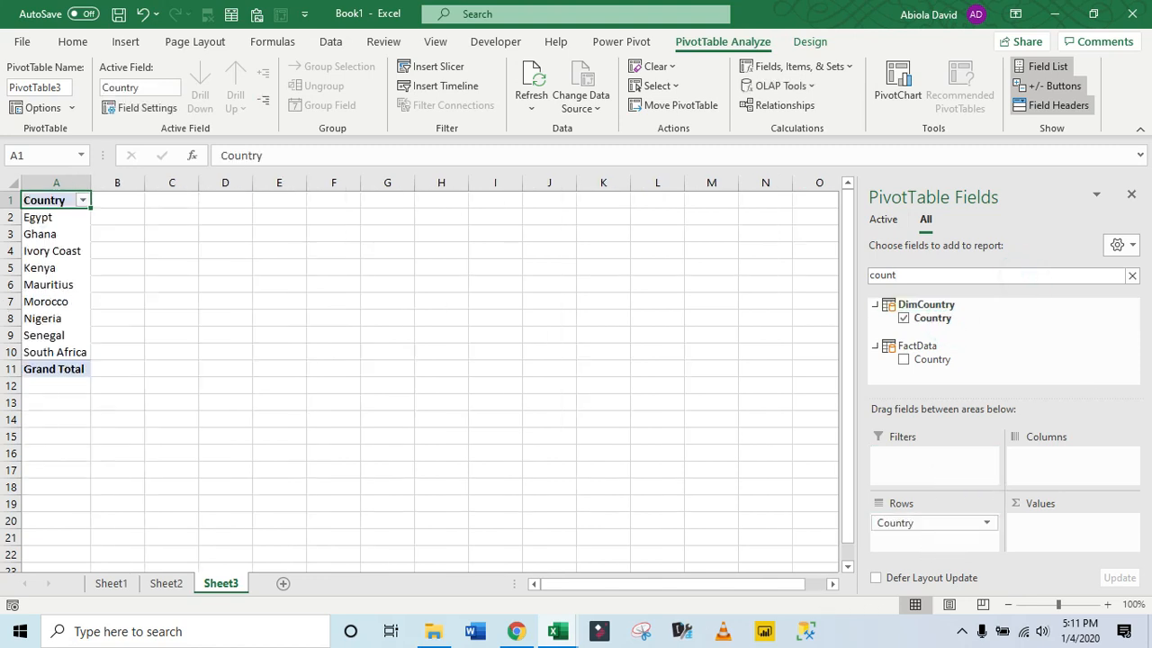
- Search the fields for "tot" and add FactData's Total MVP Award measure to the values of the Country PivotTable
{"action": "key", "text": "BackSpace"}
{"action": "key", "text": "BackSpace"}
{"action": "type", "text": "tot"}
{"action": "left_click_drag", "start_coordinate": [960, 317], "coordinate": [1053, 527]}
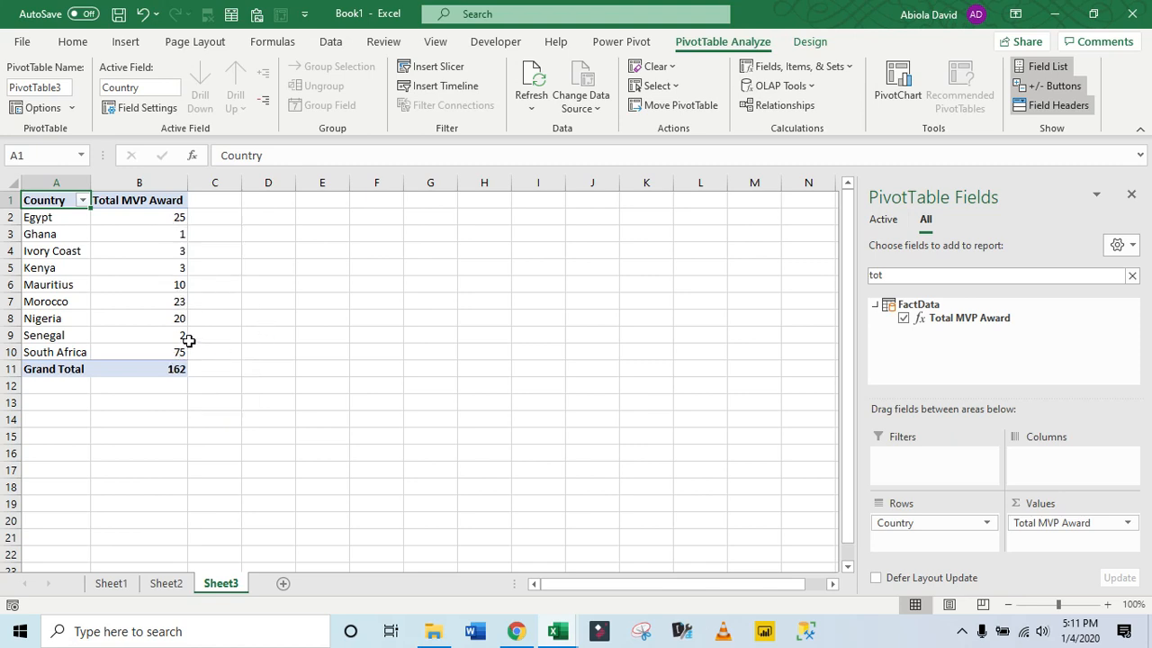
- Turn off grand totals for rows and columns in the Country PivotTable
{"action": "left_click", "coordinate": [810, 42]}
{"action": "left_click", "coordinate": [72, 90]}
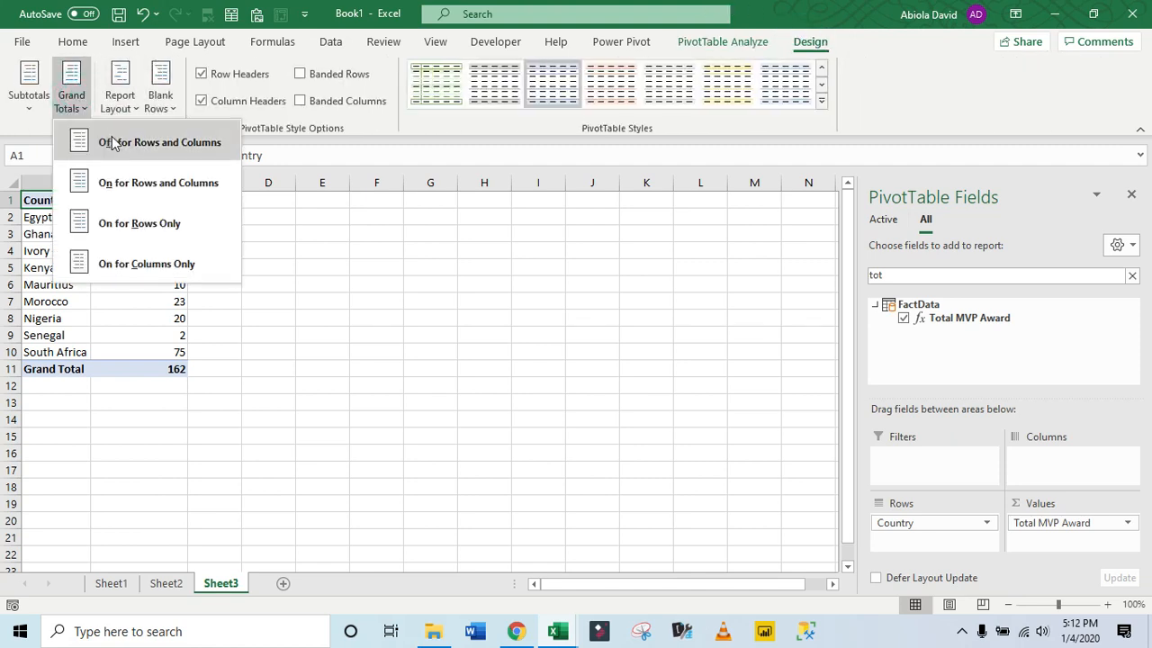
{"action": "left_click", "coordinate": [123, 155]}
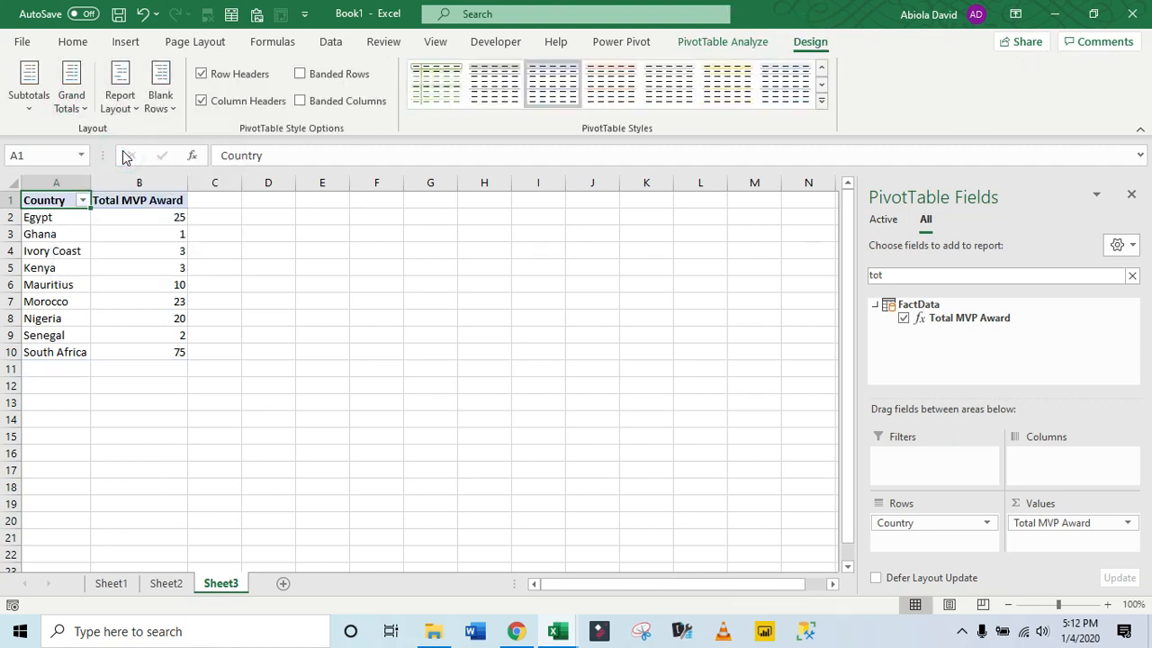
{"action": "left_click", "coordinate": [136, 233]}
{"action": "left_click_drag", "start_coordinate": [41, 201], "coordinate": [149, 358]}
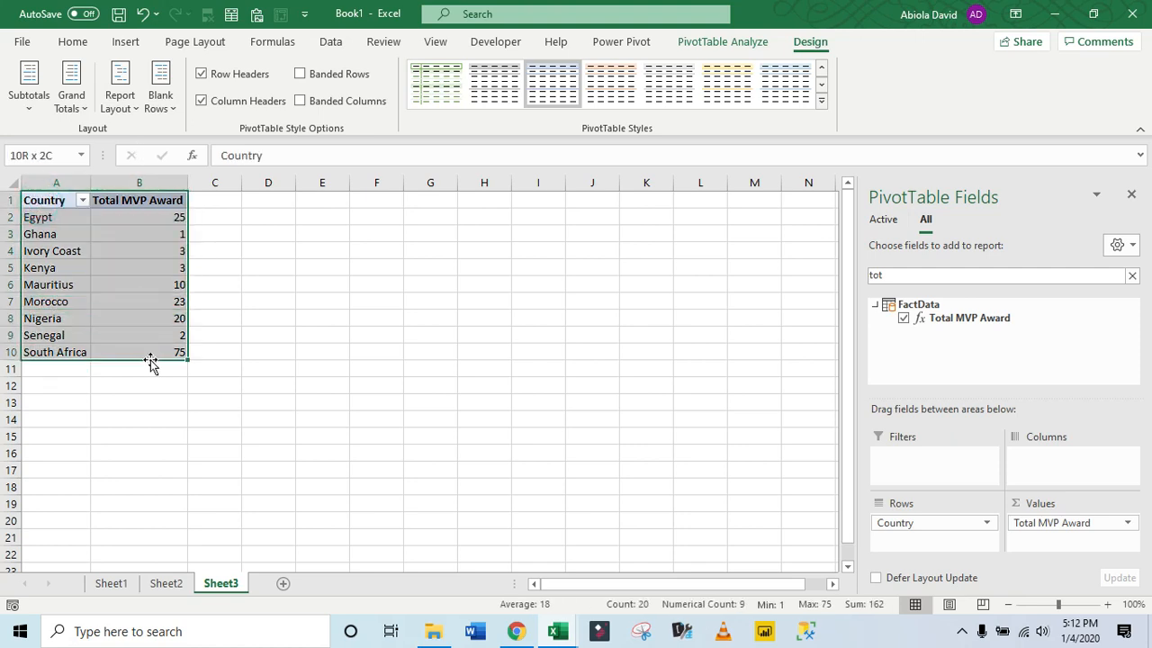
{"action": "left_click", "coordinate": [408, 331]}
{"action": "left_click", "coordinate": [147, 267]}
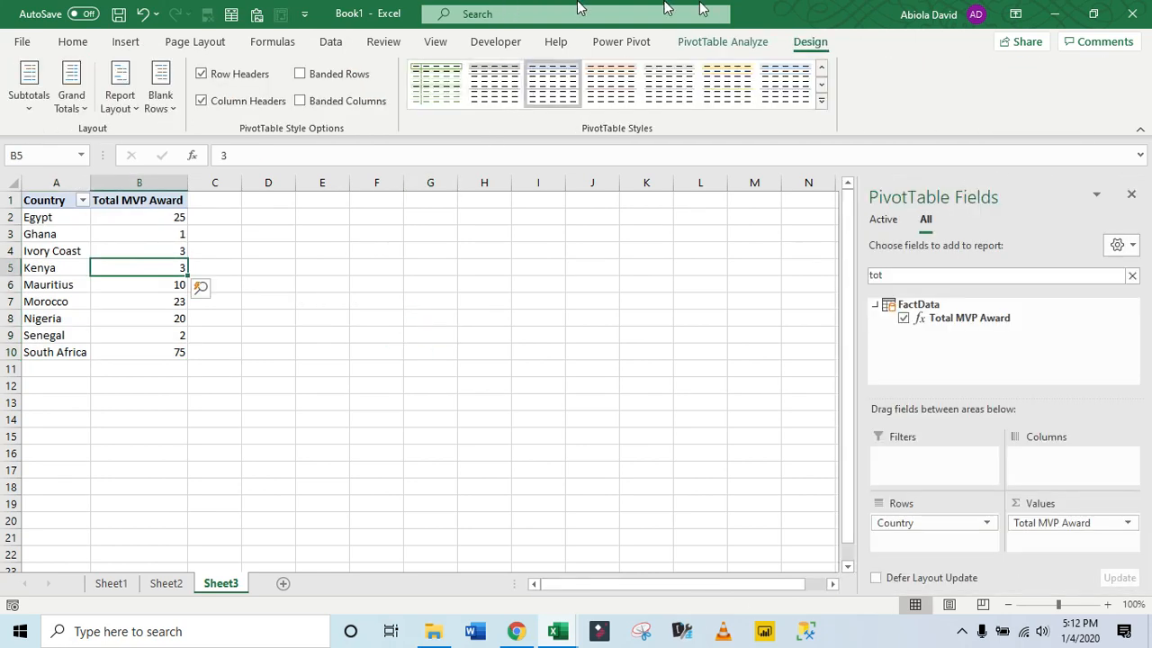
- Try to create a Filled Map PivotChart from the Country PivotTable
{"action": "left_click", "coordinate": [735, 42]}
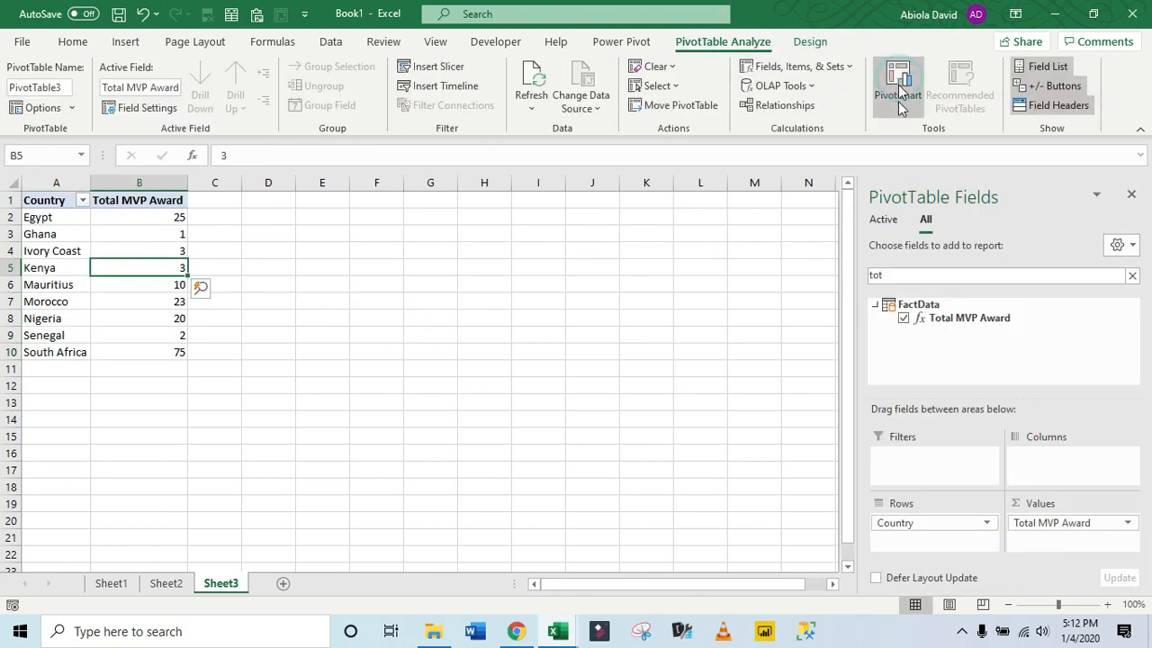
{"action": "left_click", "coordinate": [900, 97]}
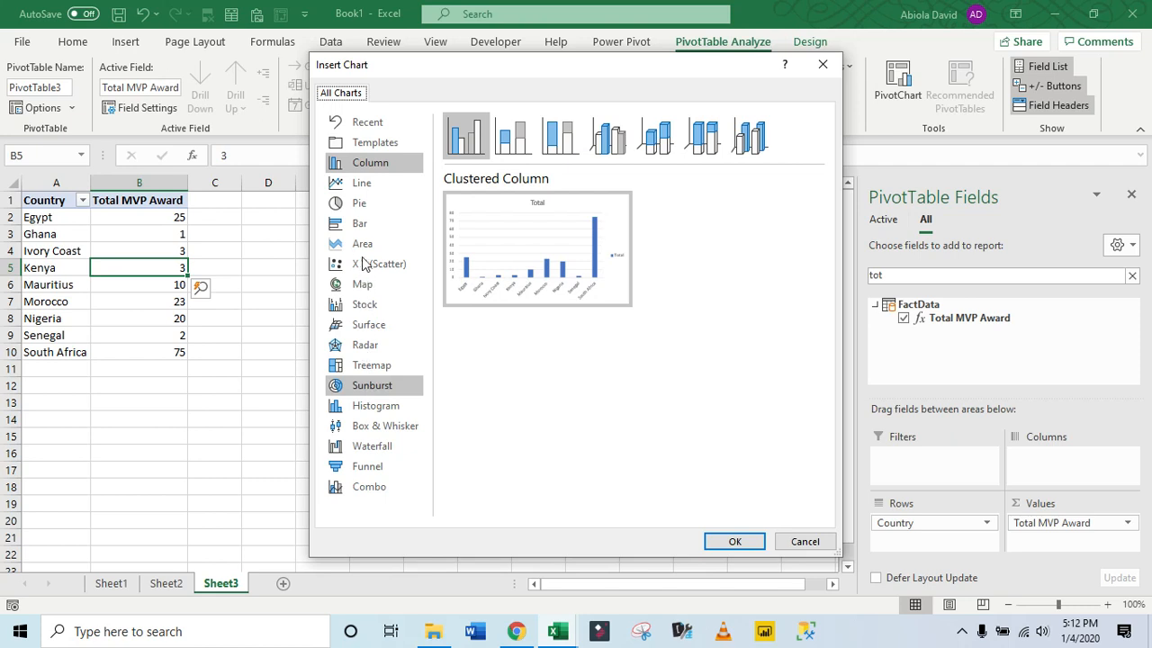
{"action": "left_click", "coordinate": [365, 286]}
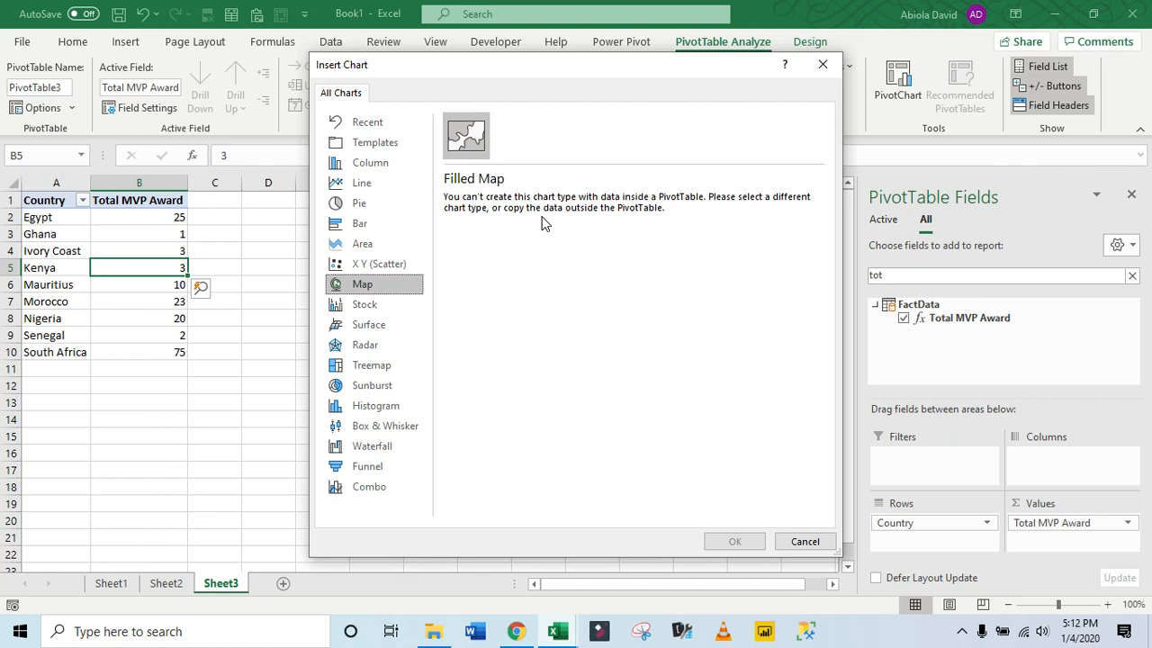
{"action": "left_click", "coordinate": [825, 70]}
- Copy the Country PivotTable in A1:B10 and paste it as values starting at cell D1
{"action": "left_click_drag", "start_coordinate": [60, 207], "coordinate": [179, 343]}
{"action": "key", "text": "ctrl+c"}
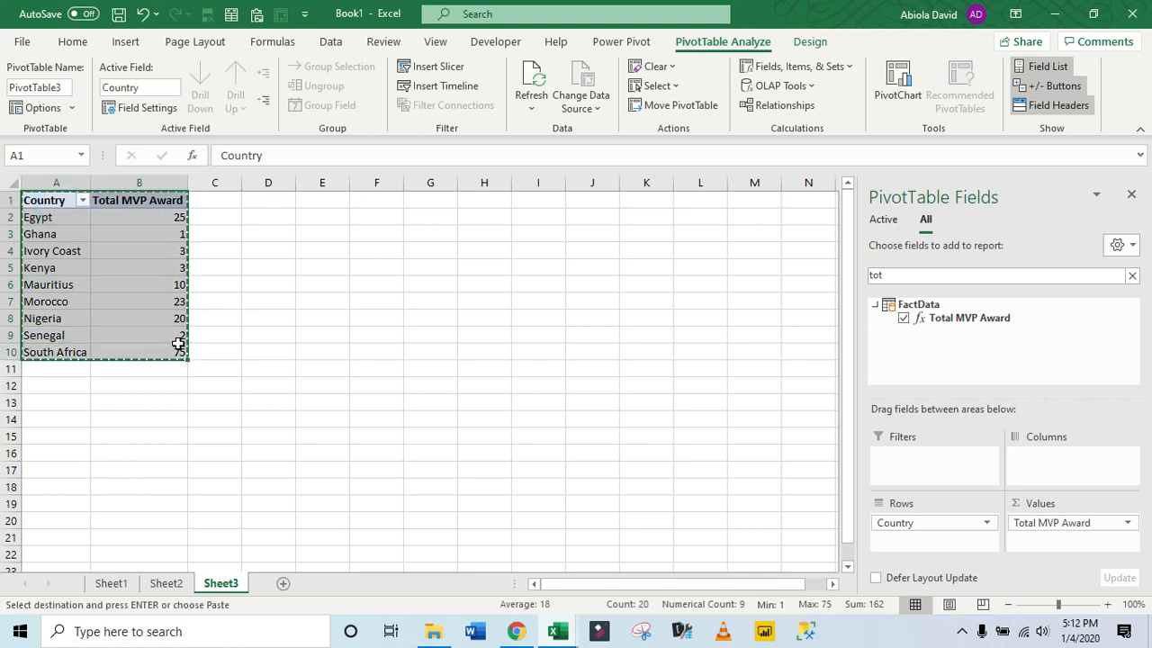
{"action": "left_click", "coordinate": [275, 199]}
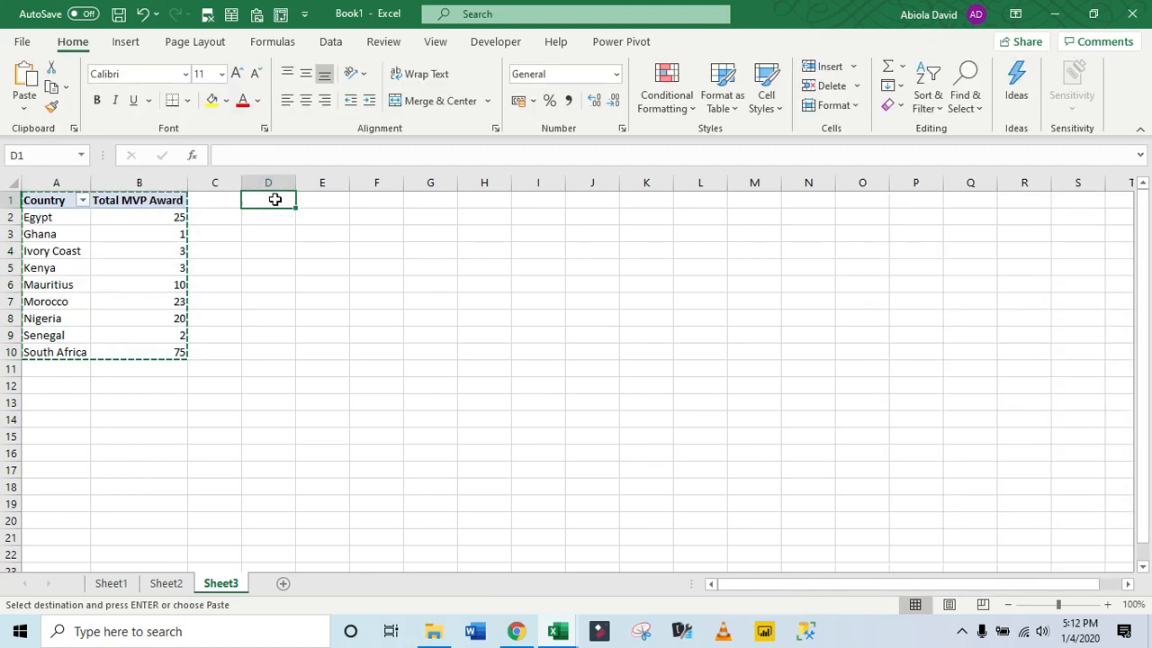
{"action": "key", "text": "alt+v"}
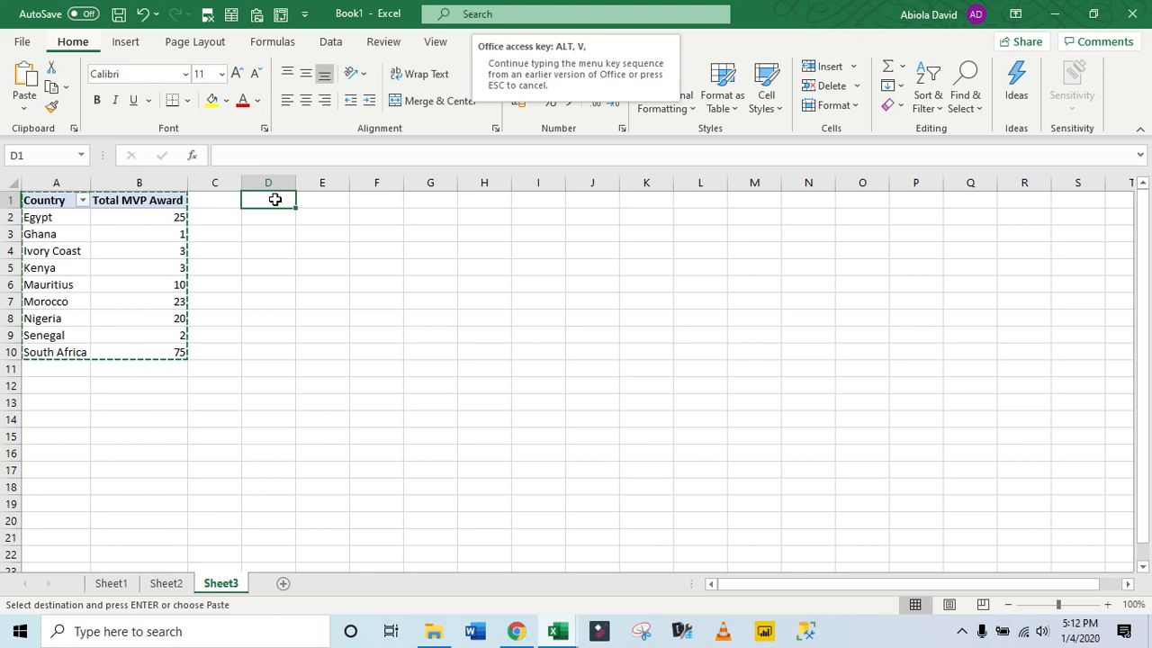
{"action": "left_click", "coordinate": [274, 199]}
{"action": "right_click", "coordinate": [319, 237]}
{"action": "left_click", "coordinate": [337, 253]}
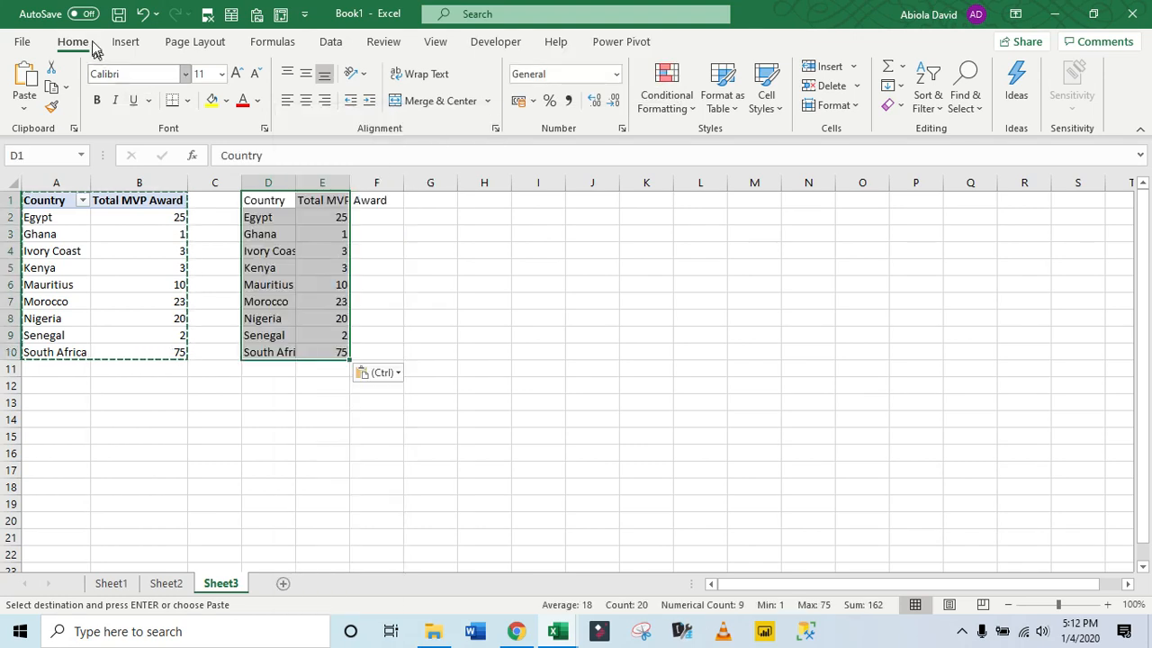
- Insert a Filled Map chart from the pasted data in D1:E10 and remove the chart's legend
{"action": "scroll", "coordinate": [519, 106], "scroll_direction": "down", "scroll_amount": 1}
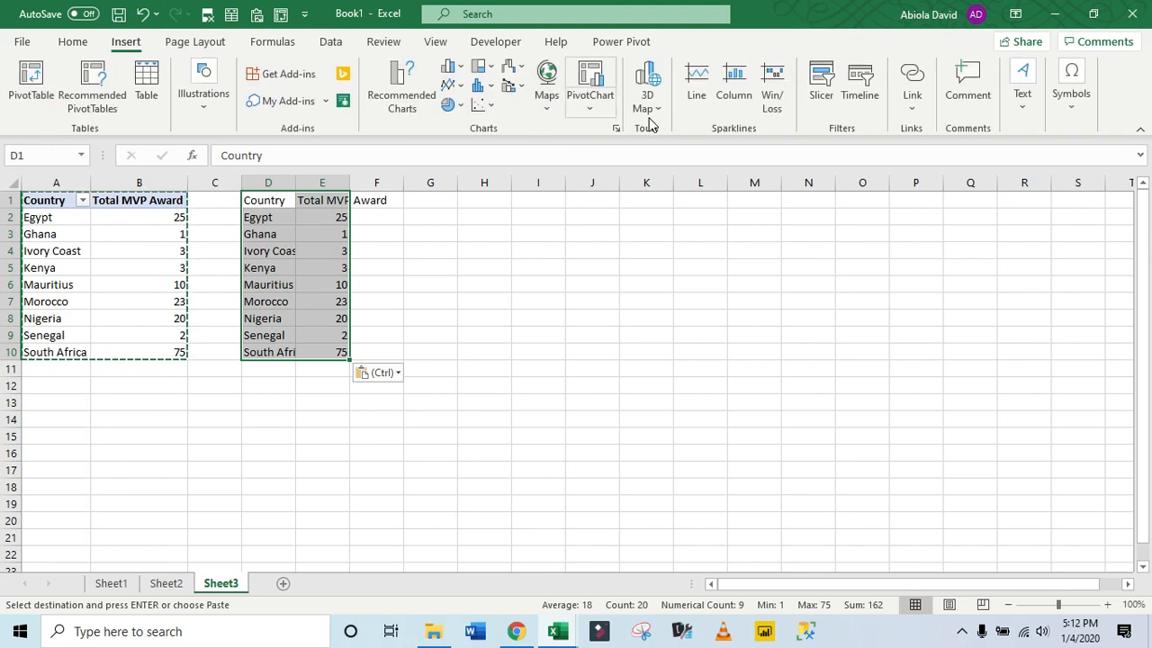
{"action": "left_click", "coordinate": [553, 87]}
{"action": "left_click", "coordinate": [581, 162]}
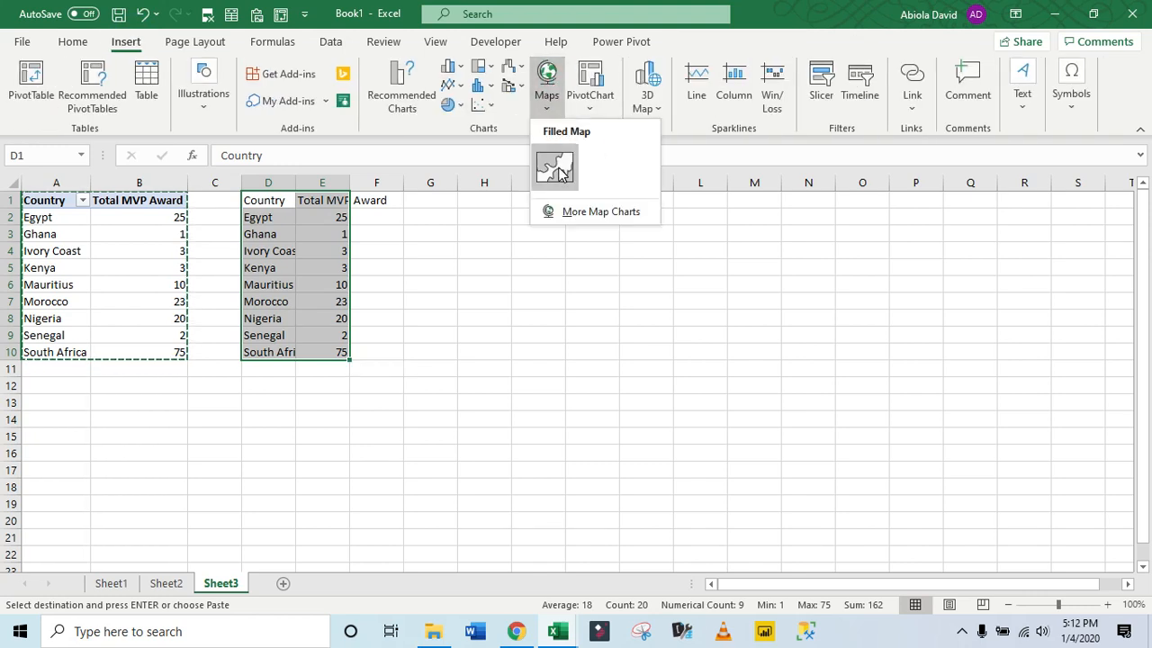
{"action": "left_click", "coordinate": [560, 167]}
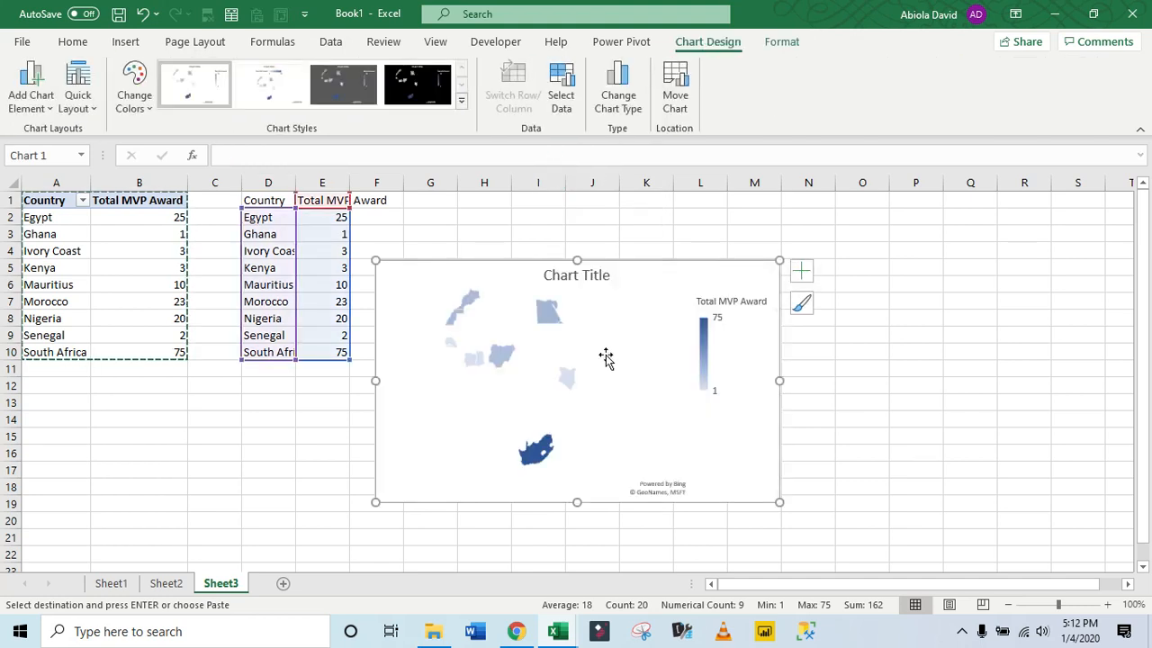
{"action": "left_click", "coordinate": [733, 308]}
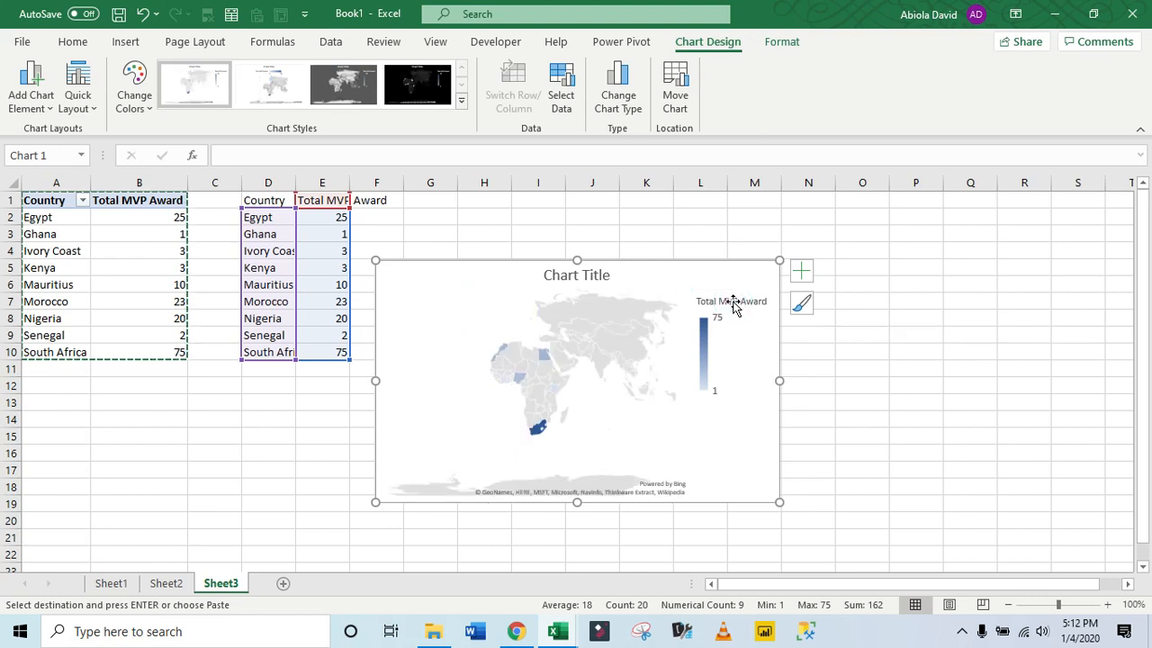
{"action": "key", "text": "Delete"}
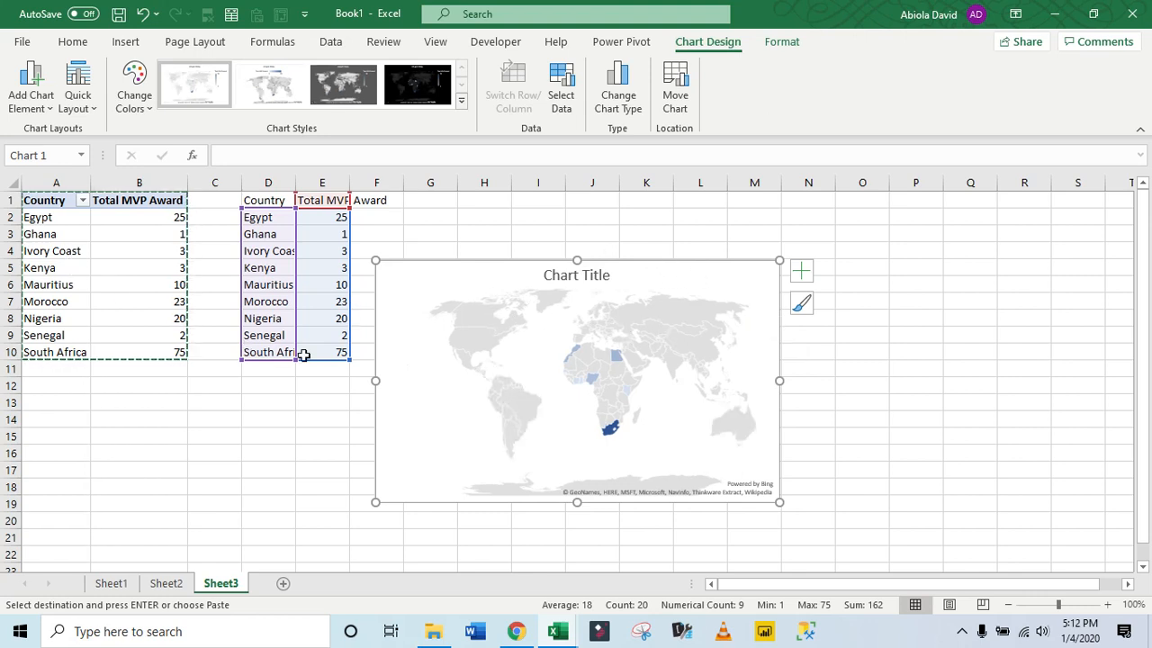
{"action": "mouse_move", "coordinate": [592, 388]}
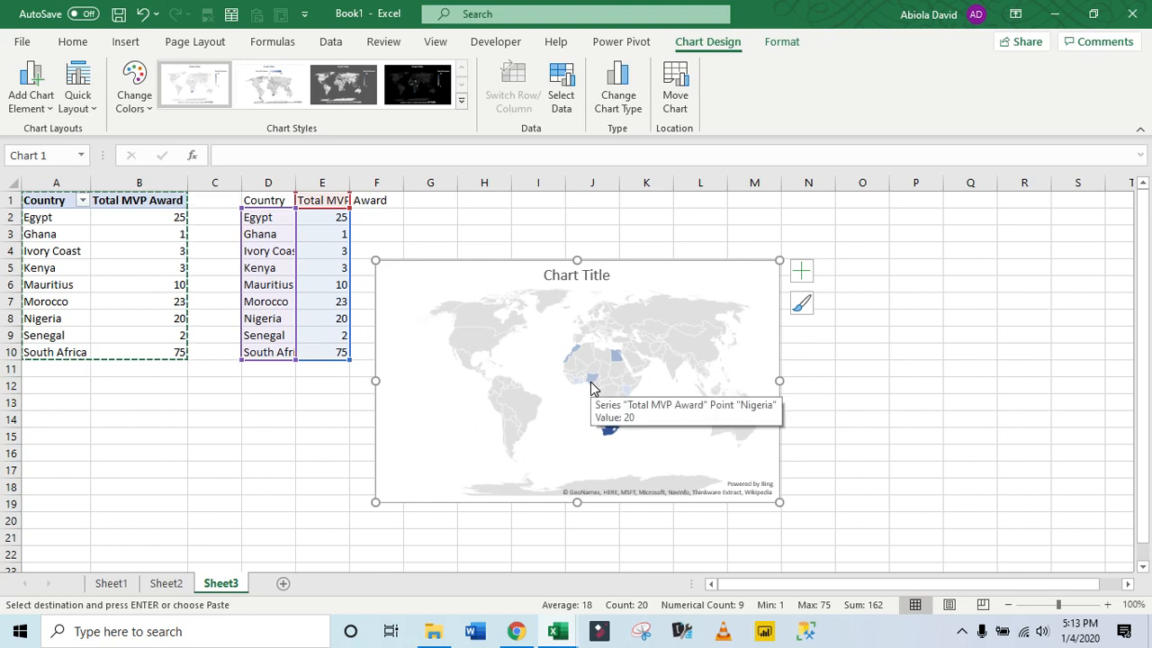
{"action": "mouse_move", "coordinate": [615, 430]}
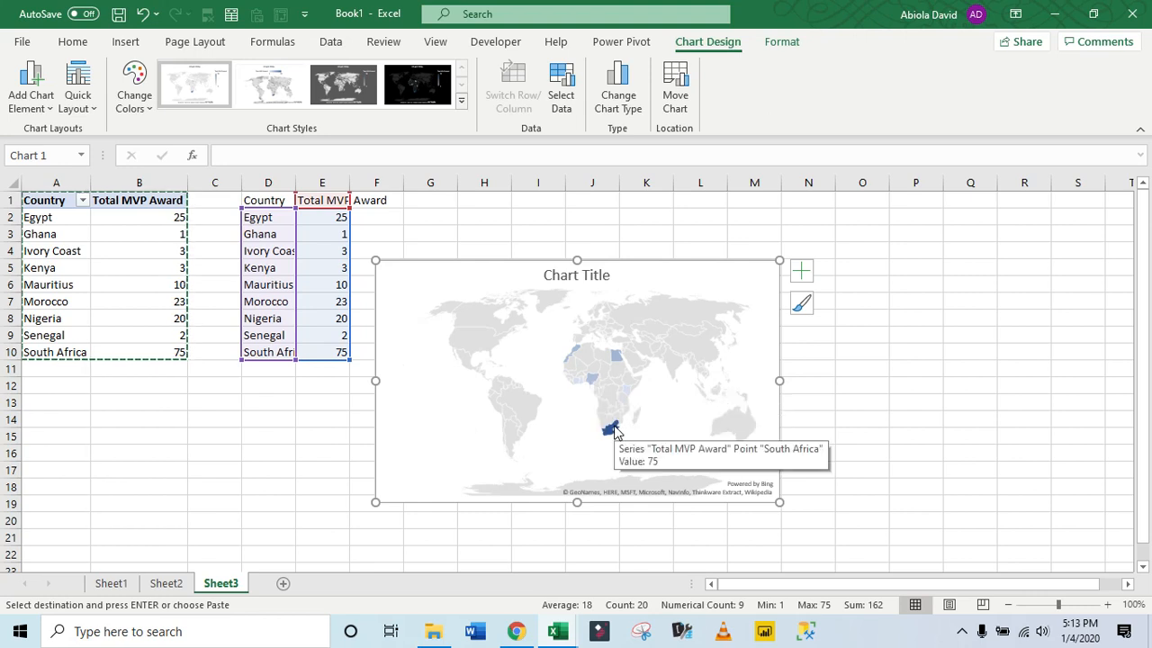
- Set the map chart's data range to =Sheet3!$A$1:$B$10
{"action": "left_click", "coordinate": [562, 95]}
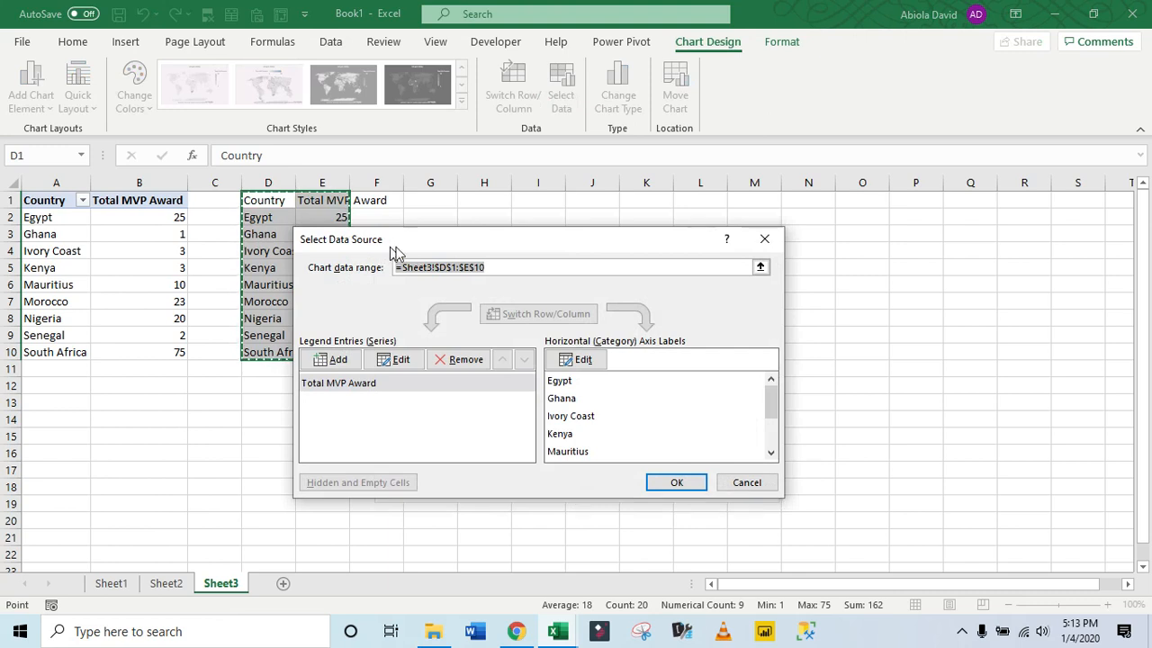
{"action": "left_click", "coordinate": [445, 268]}
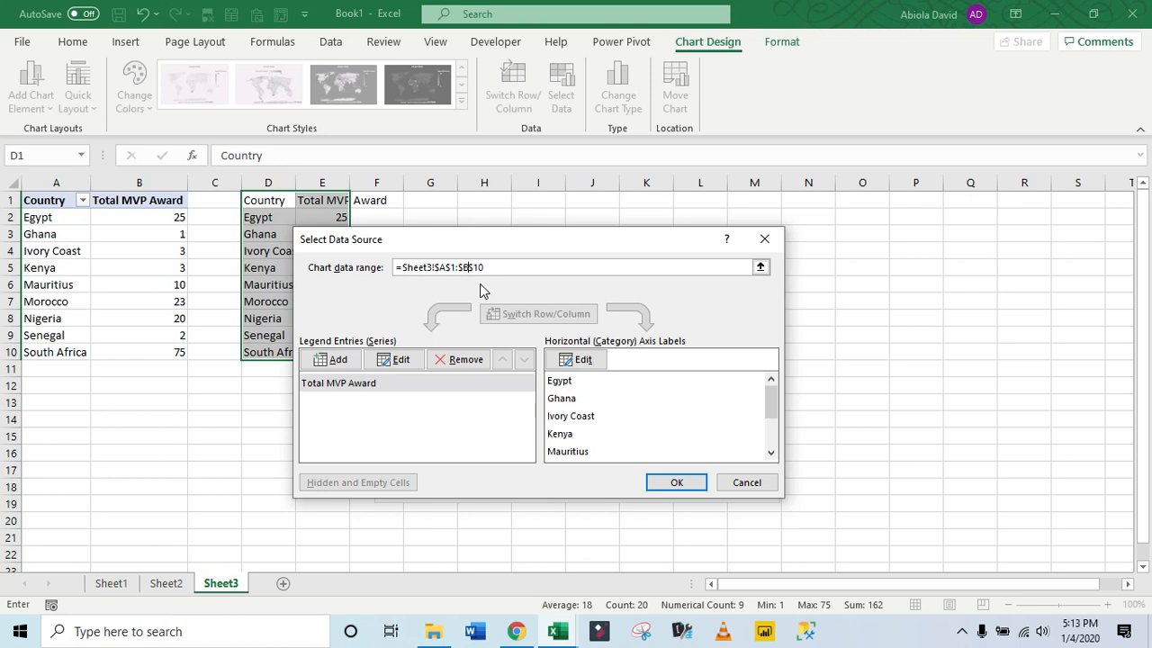
{"action": "left_click", "coordinate": [661, 482]}
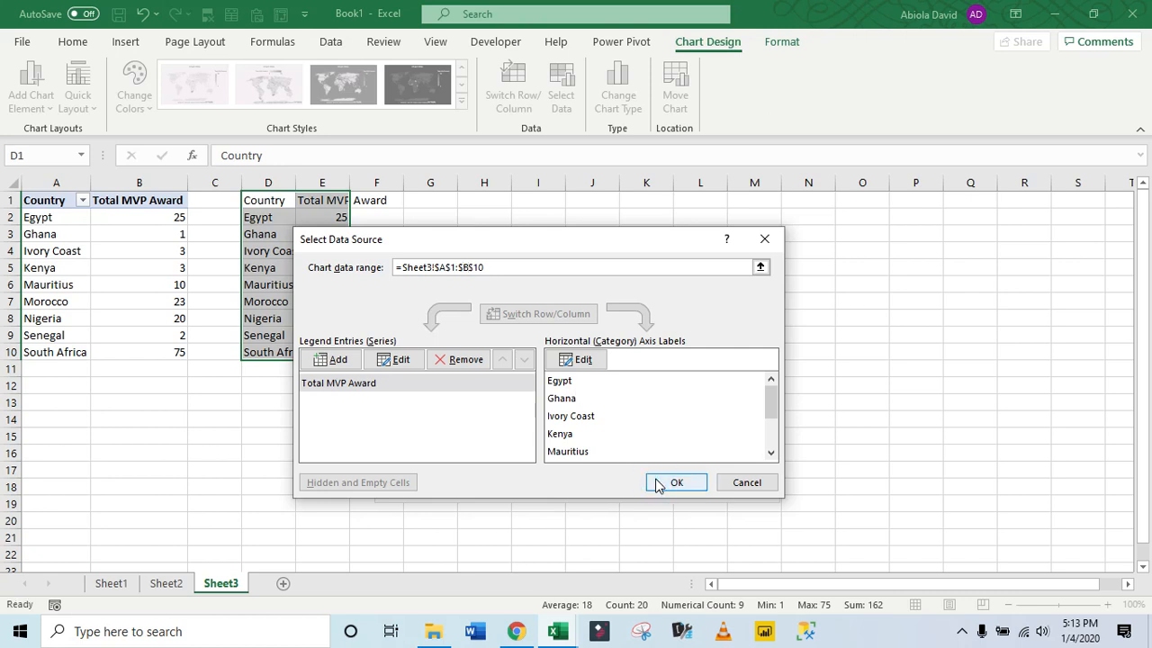
- Delete the copied country values in D1:E10
{"action": "left_click_drag", "start_coordinate": [273, 202], "coordinate": [345, 344]}
{"action": "key", "text": "Delete"}
{"action": "left_click", "coordinate": [180, 259]}
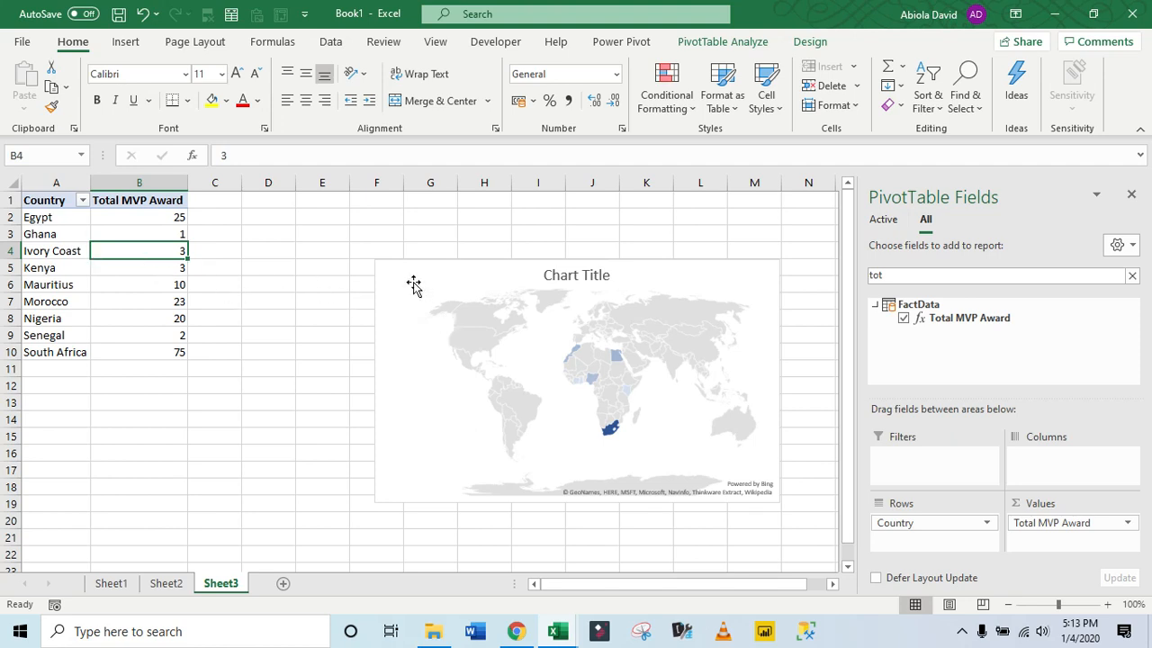
- Filter the Country PivotTable to Egypt, Ghana and Ivory Coast to test the map chart, and clear the Country filter again
{"action": "left_click", "coordinate": [100, 233]}
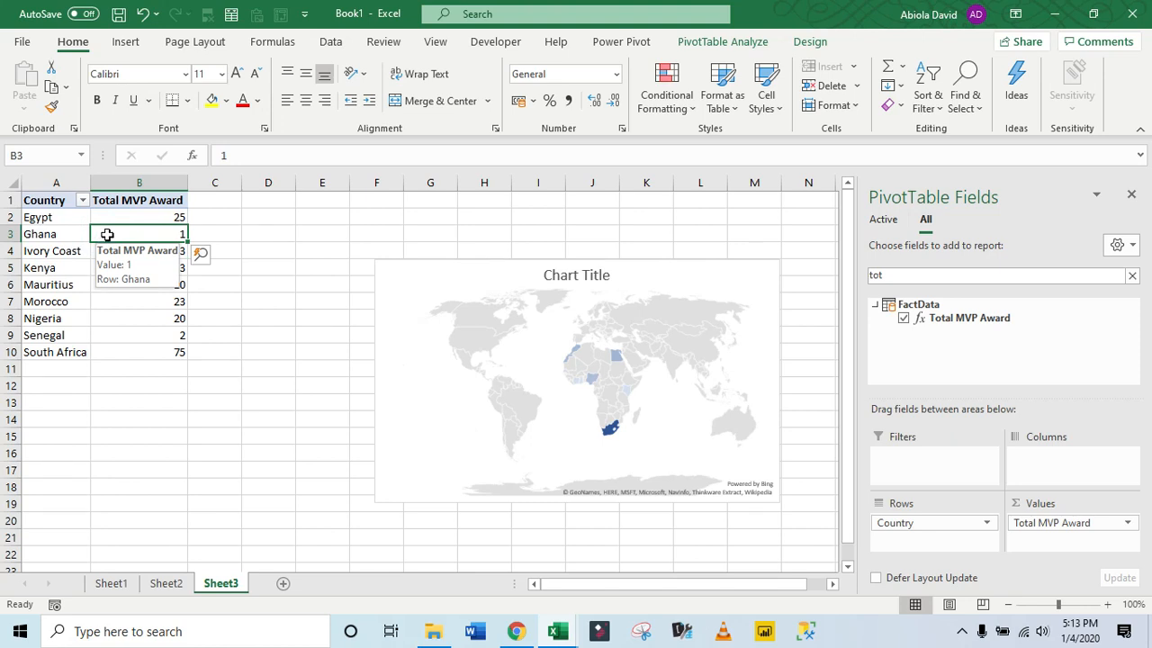
{"action": "left_click", "coordinate": [83, 200]}
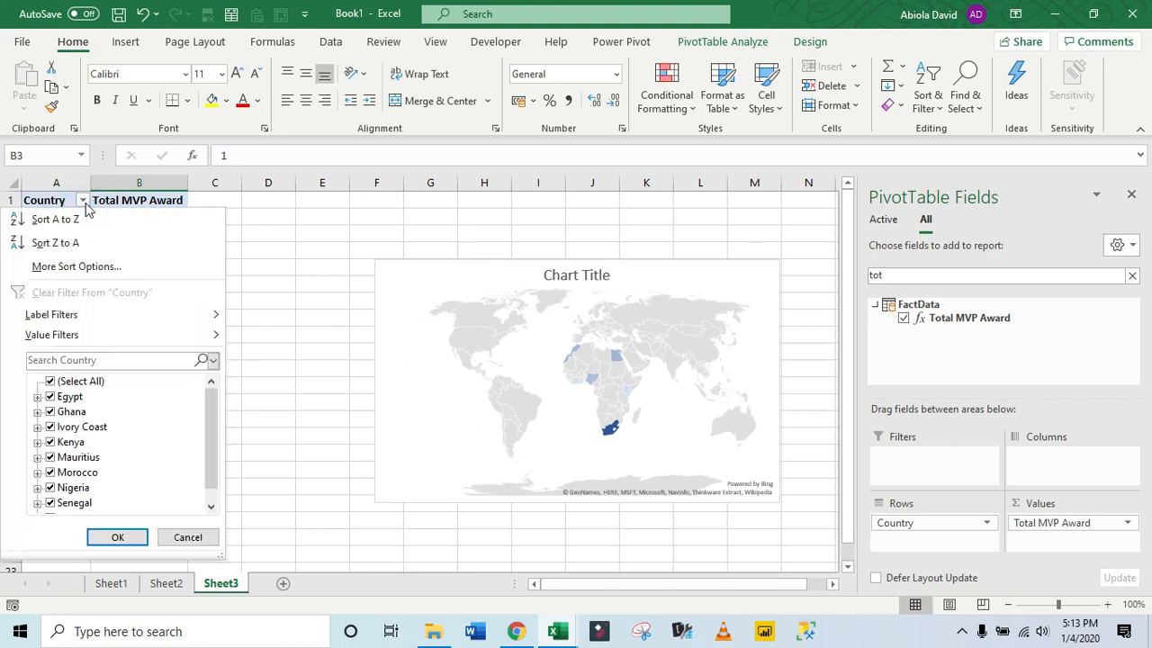
{"action": "left_click", "coordinate": [56, 382]}
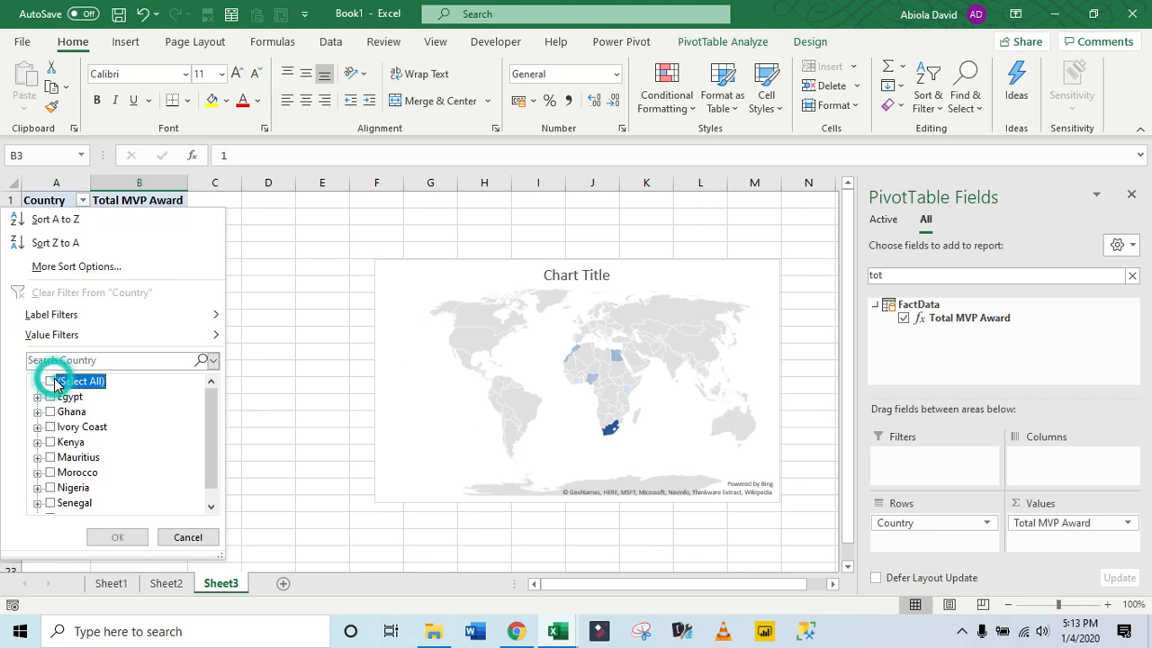
{"action": "left_click", "coordinate": [52, 397]}
{"action": "left_click", "coordinate": [51, 412]}
{"action": "left_click", "coordinate": [51, 427]}
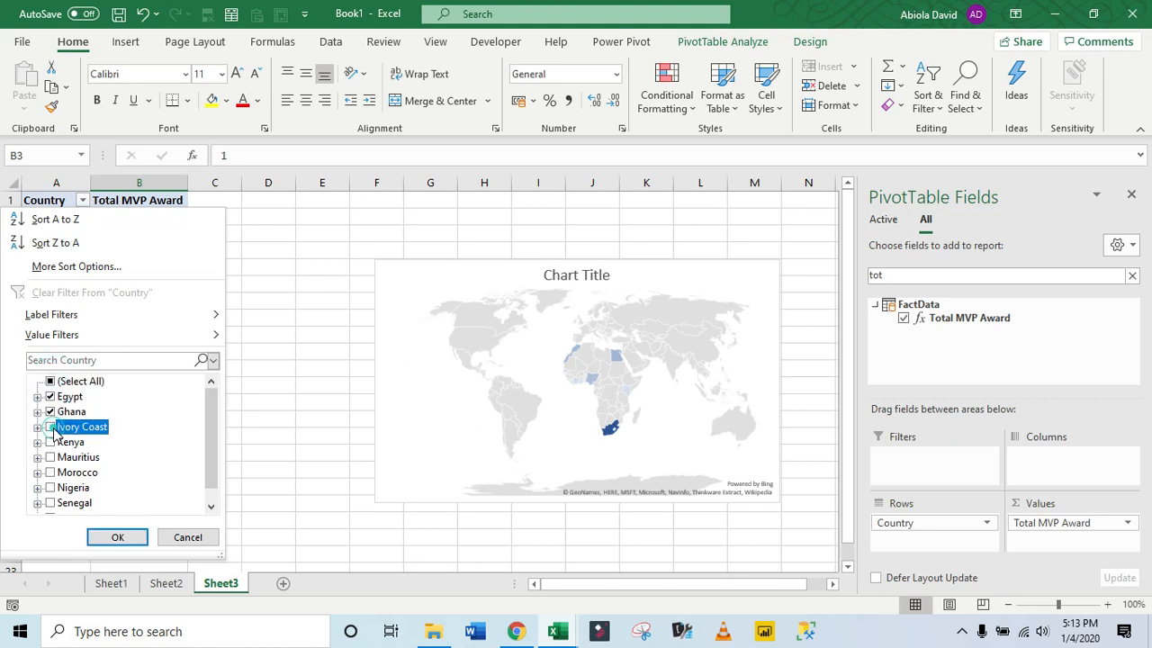
{"action": "left_click", "coordinate": [120, 537]}
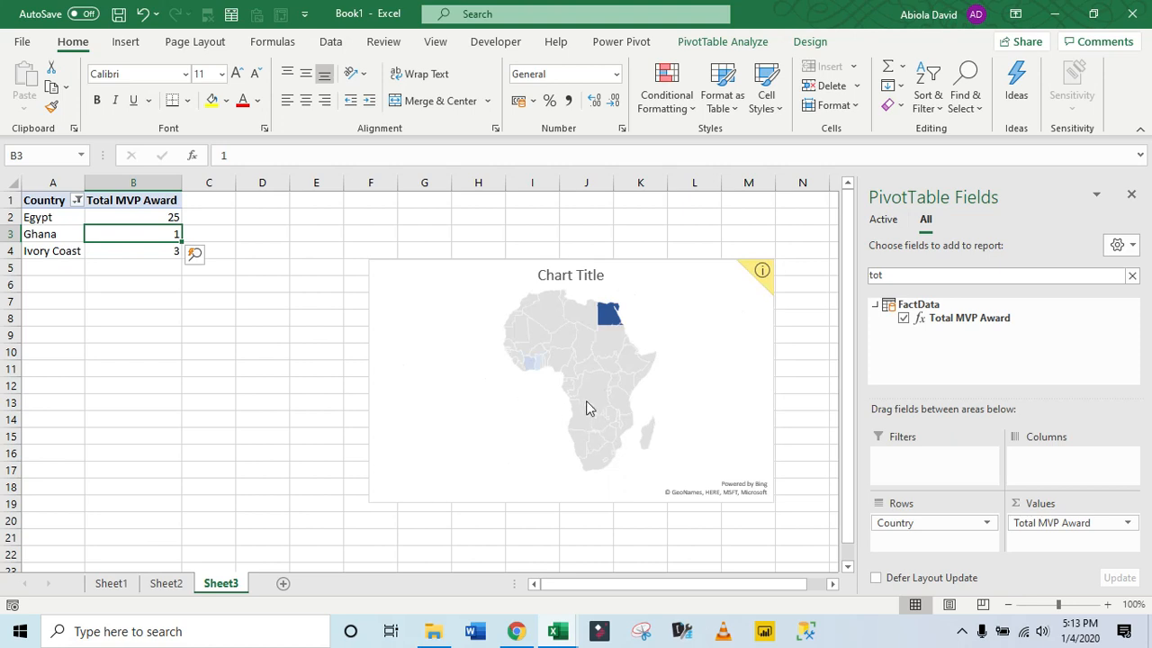
{"action": "mouse_move", "coordinate": [538, 370]}
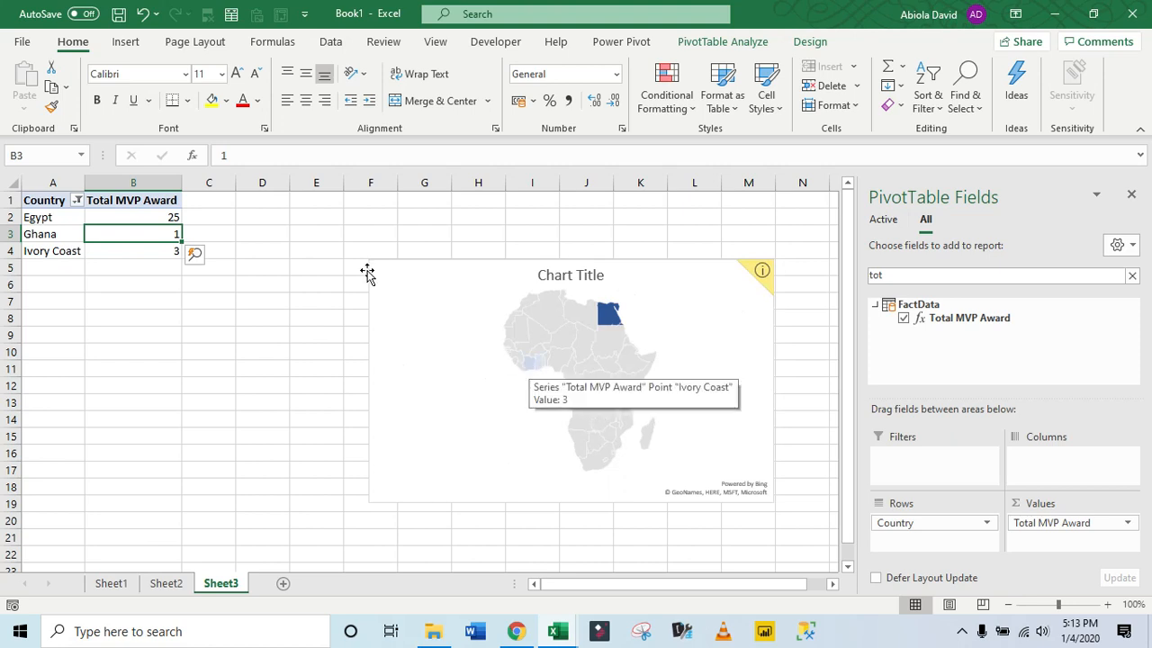
{"action": "left_click", "coordinate": [77, 201]}
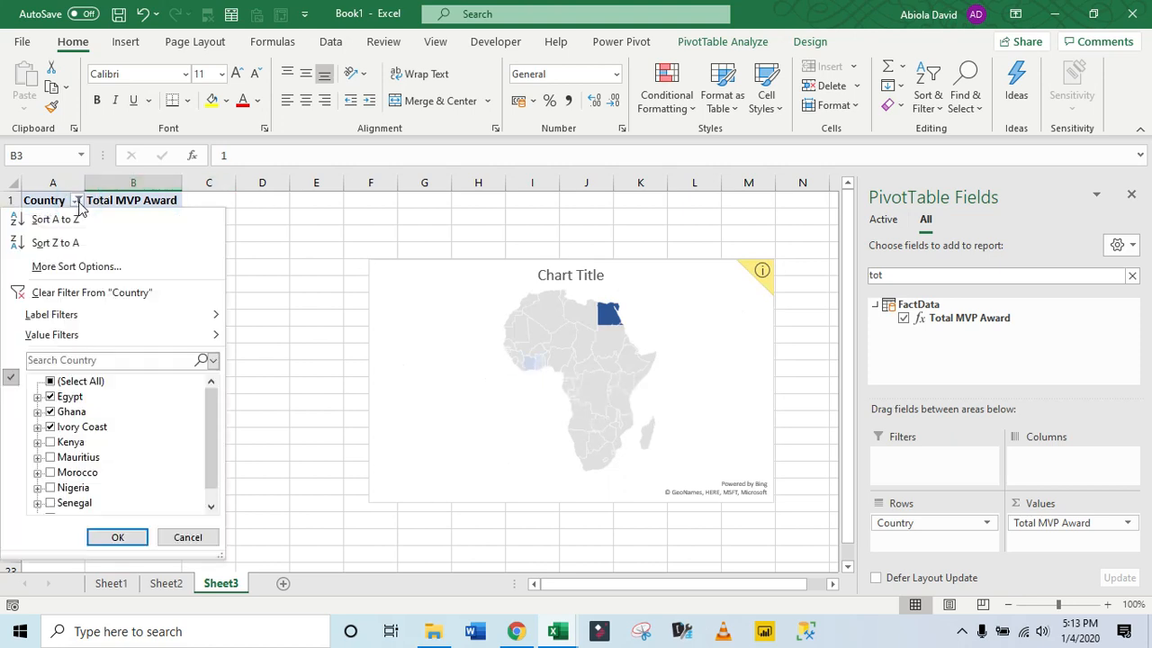
{"action": "left_click", "coordinate": [68, 294]}
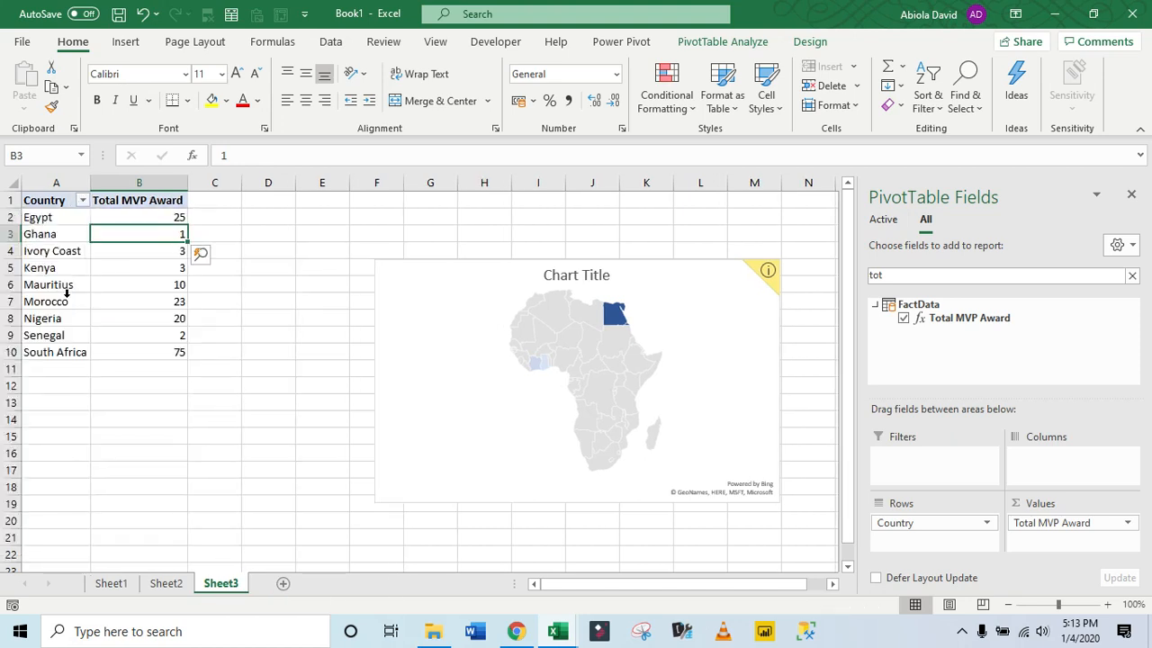
- Add a new worksheet and create a PivotTable from the workbook's Data Model in its cell A1
{"action": "left_click", "coordinate": [285, 585]}
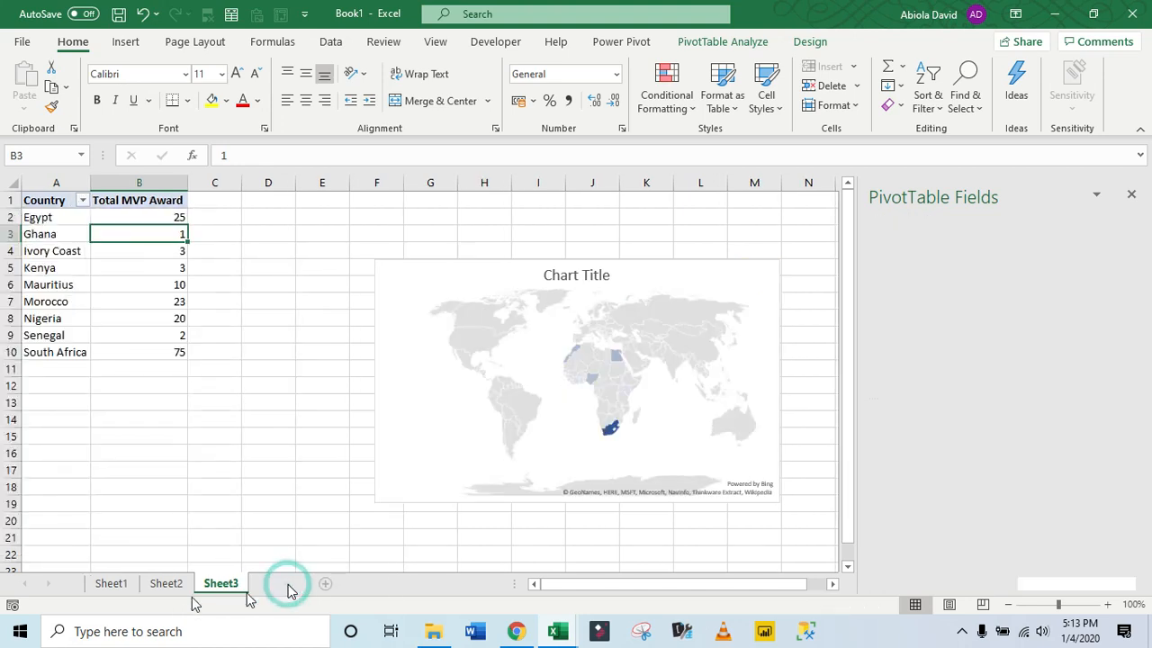
{"action": "left_click", "coordinate": [281, 14]}
{"action": "left_click", "coordinate": [598, 462]}
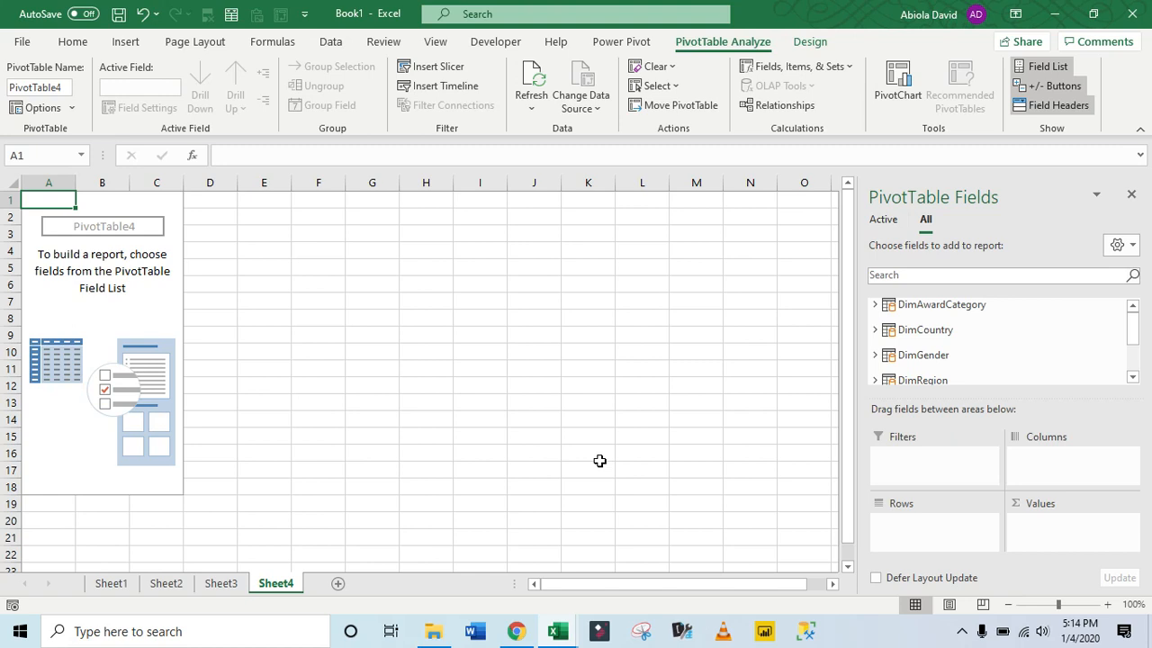
- Search the PivotTable fields for "YEA" and add DimYearFirsAwarded's Year First Awarded field to the rows
{"action": "key", "text": "XF86MonBrightnessDown"}
{"action": "type", "text": "YEA"}
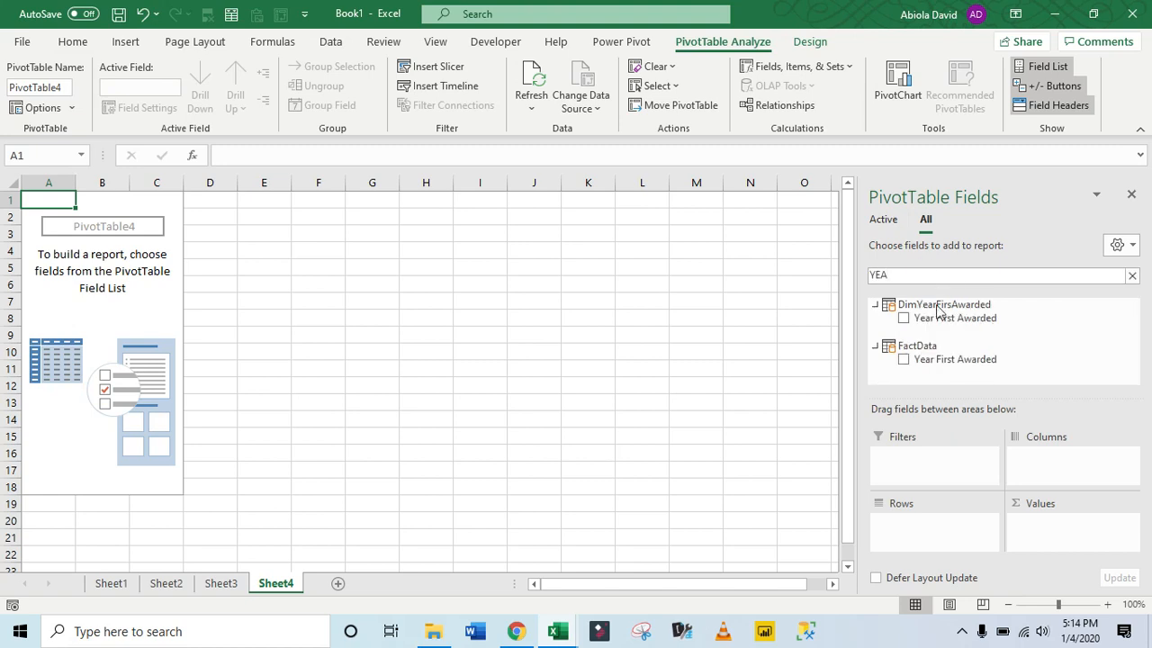
{"action": "left_click_drag", "start_coordinate": [946, 318], "coordinate": [942, 525]}
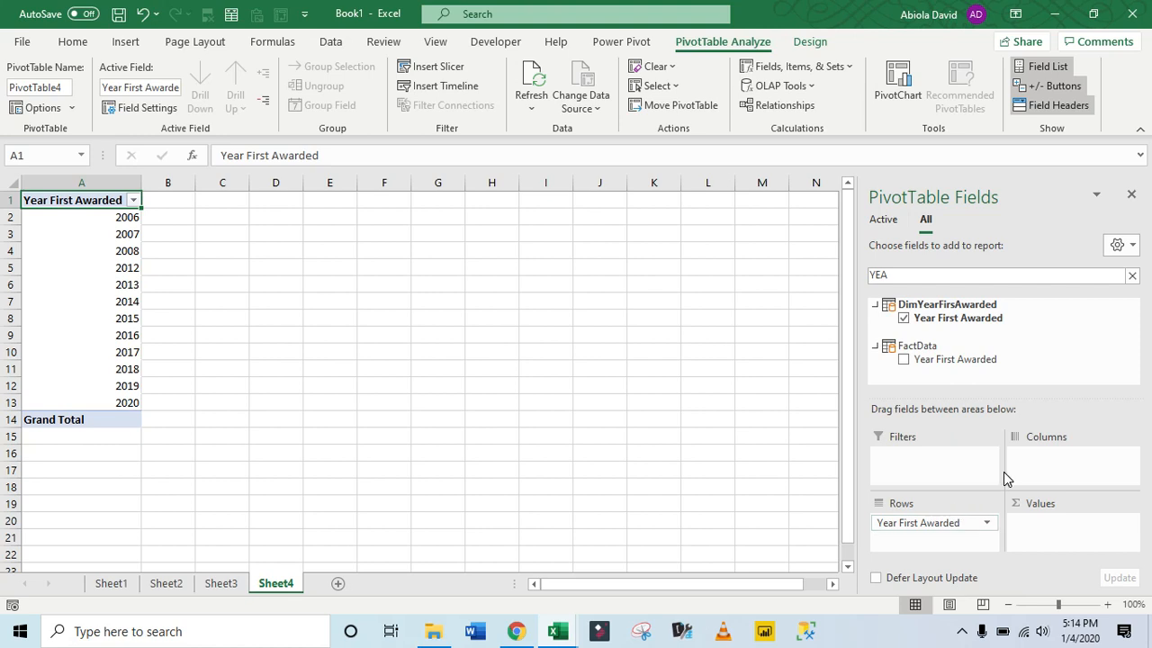
- Search the fields for "AWA" and add DimAwardCategory's Award Category field to the rows below Year First Awarded
{"action": "left_click", "coordinate": [939, 276]}
{"action": "key", "text": "BackSpace"}
{"action": "key", "text": "BackSpace"}
{"action": "key", "text": "BackSpace"}
{"action": "type", "text": "AWA"}
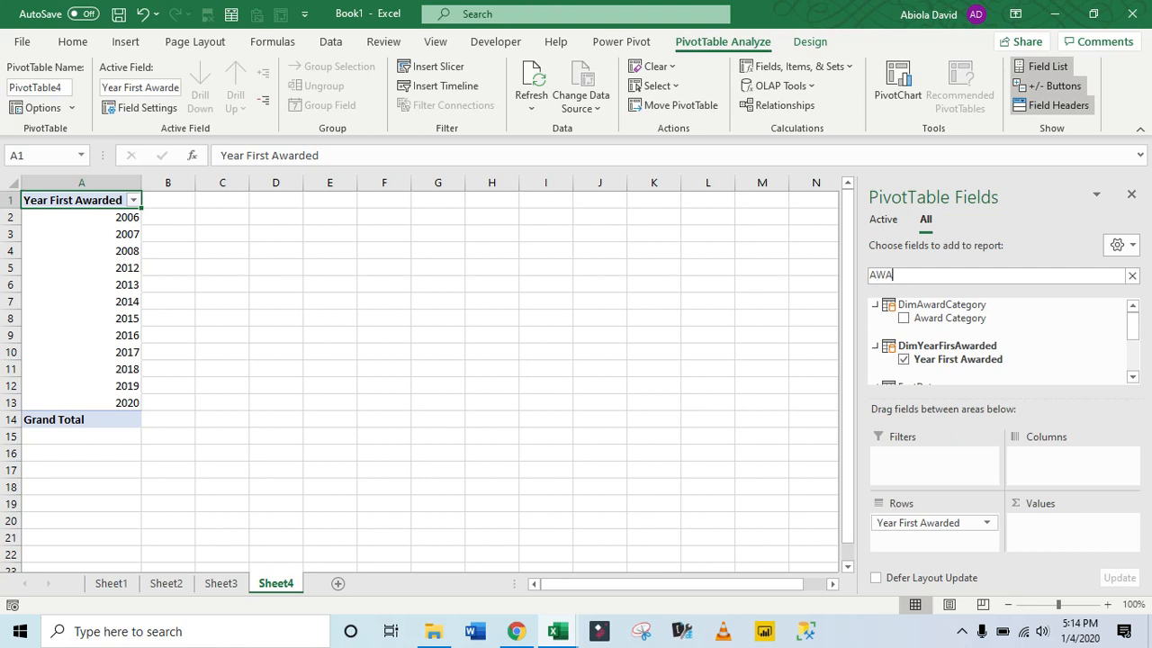
{"action": "left_click_drag", "start_coordinate": [978, 317], "coordinate": [945, 545]}
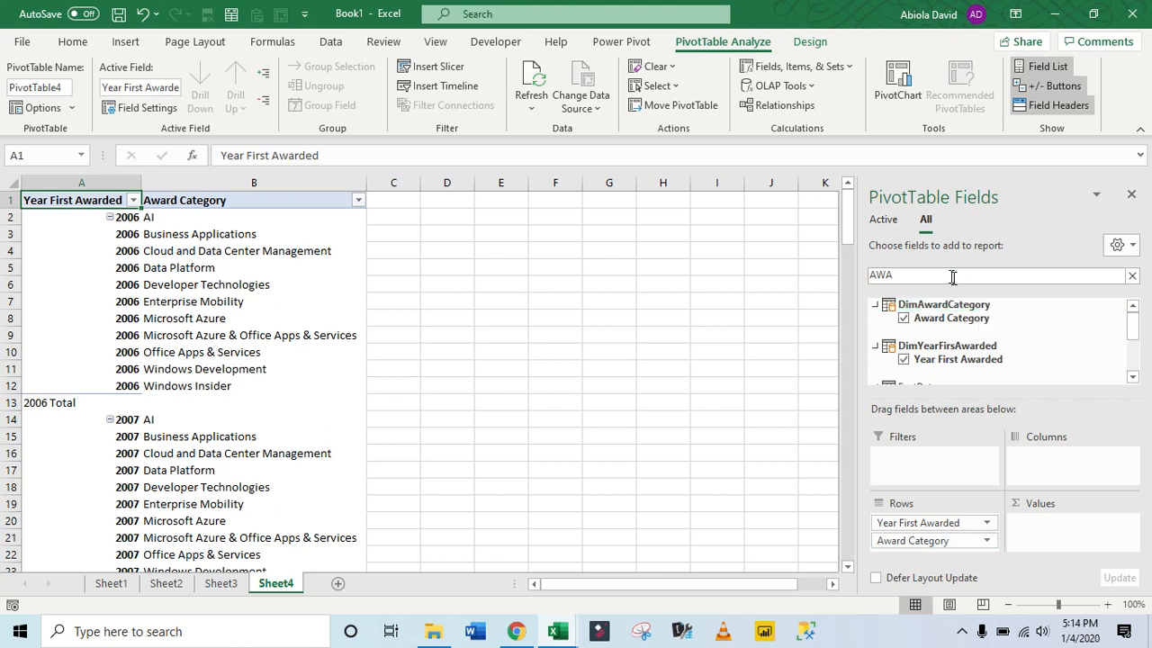
- Search the fields for "TOT" and add FactData's Total MVP Award measure to the values
{"action": "key", "text": "BackSpace"}
{"action": "key", "text": "BackSpace"}
{"action": "key", "text": "BackSpace"}
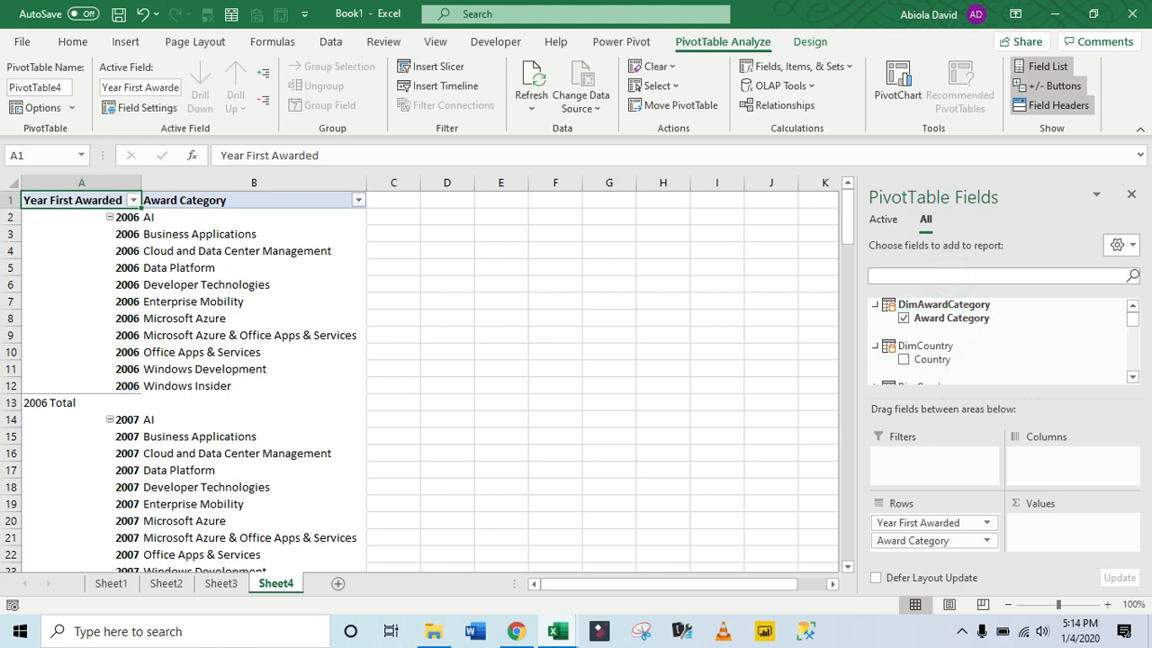
{"action": "type", "text": "TOT"}
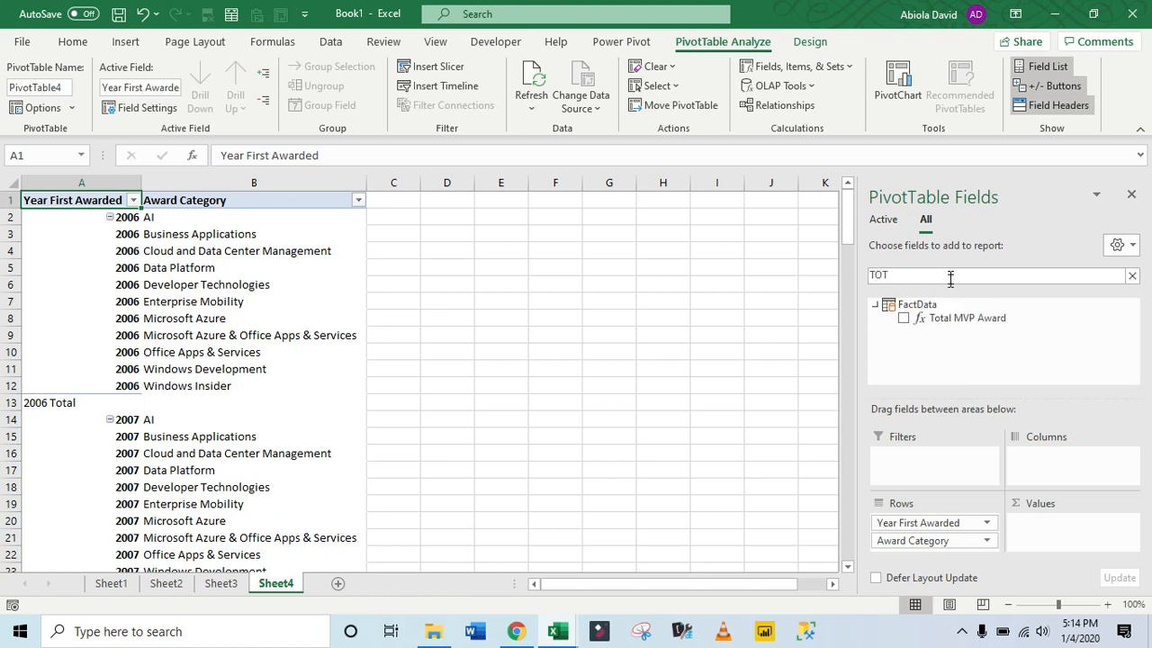
{"action": "left_click_drag", "start_coordinate": [945, 318], "coordinate": [1058, 531]}
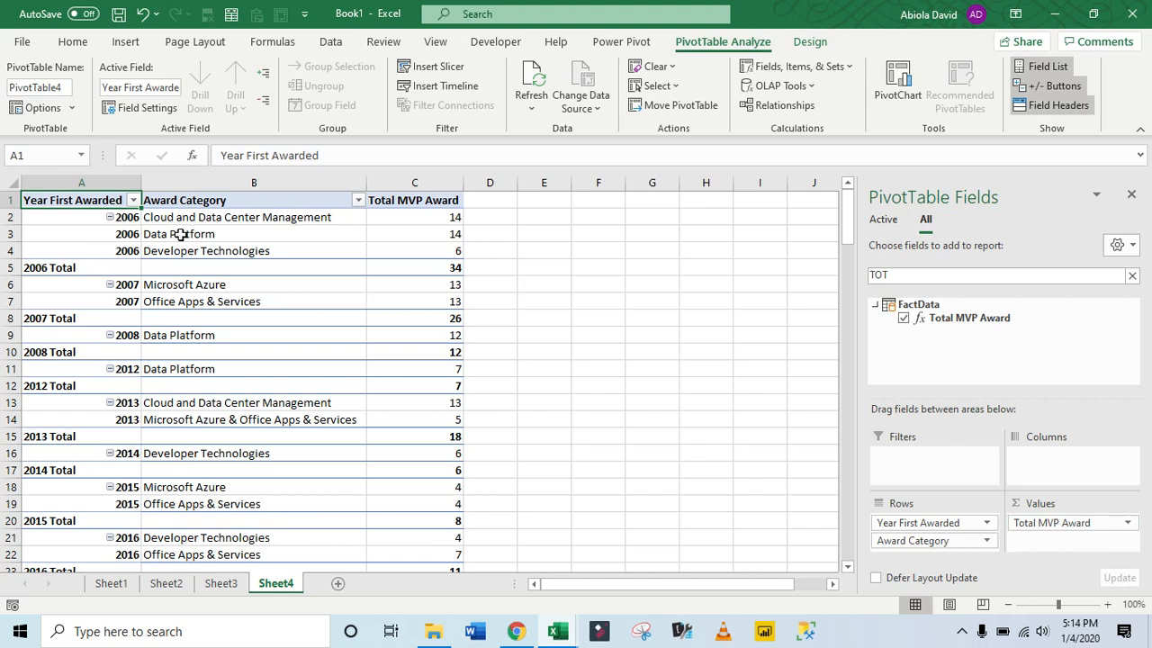
- Hide the subtotals and turn grand totals off for rows and columns in the Year First Awarded PivotTable
{"action": "mouse_move", "coordinate": [395, 216]}
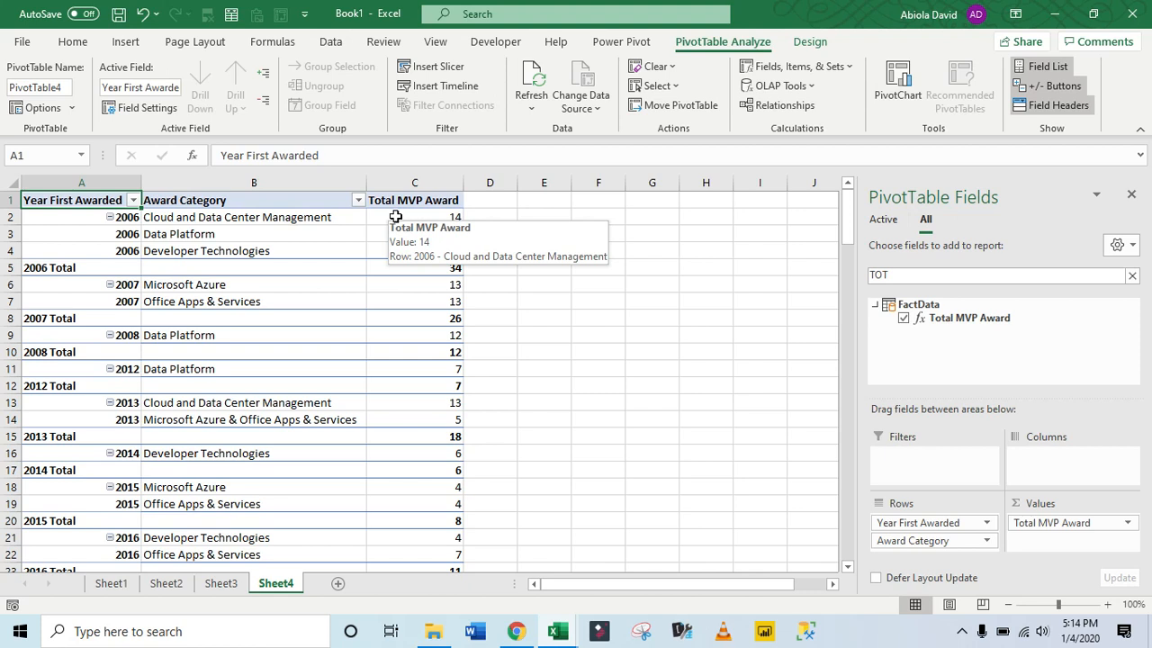
{"action": "mouse_move", "coordinate": [226, 216]}
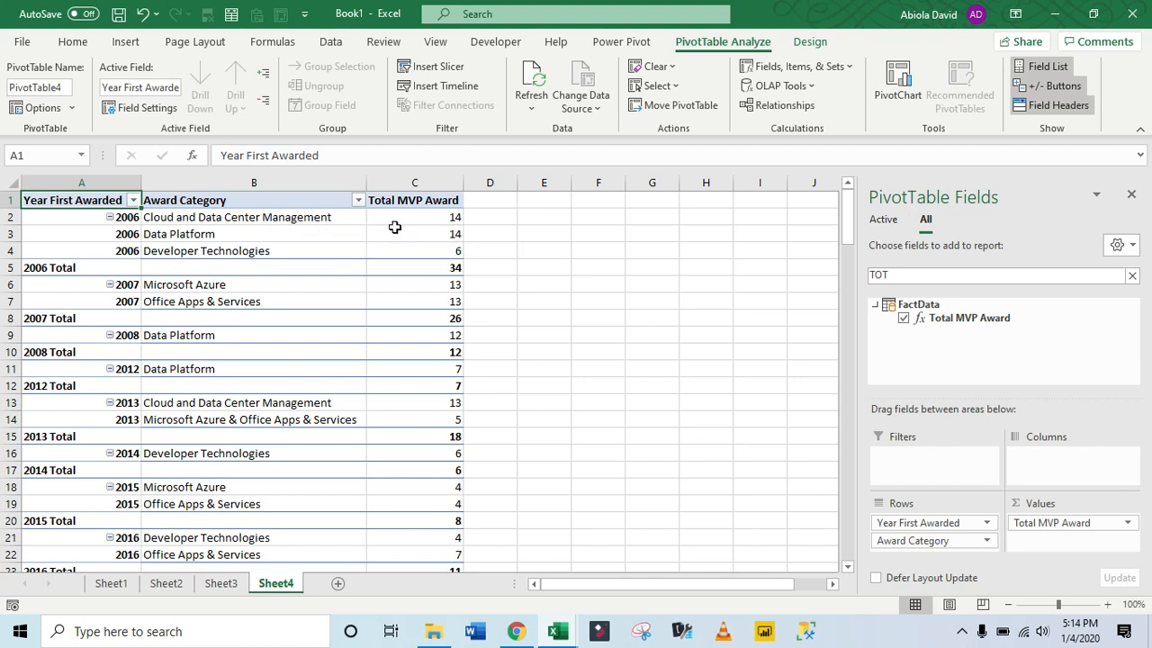
{"action": "left_click", "coordinate": [810, 42]}
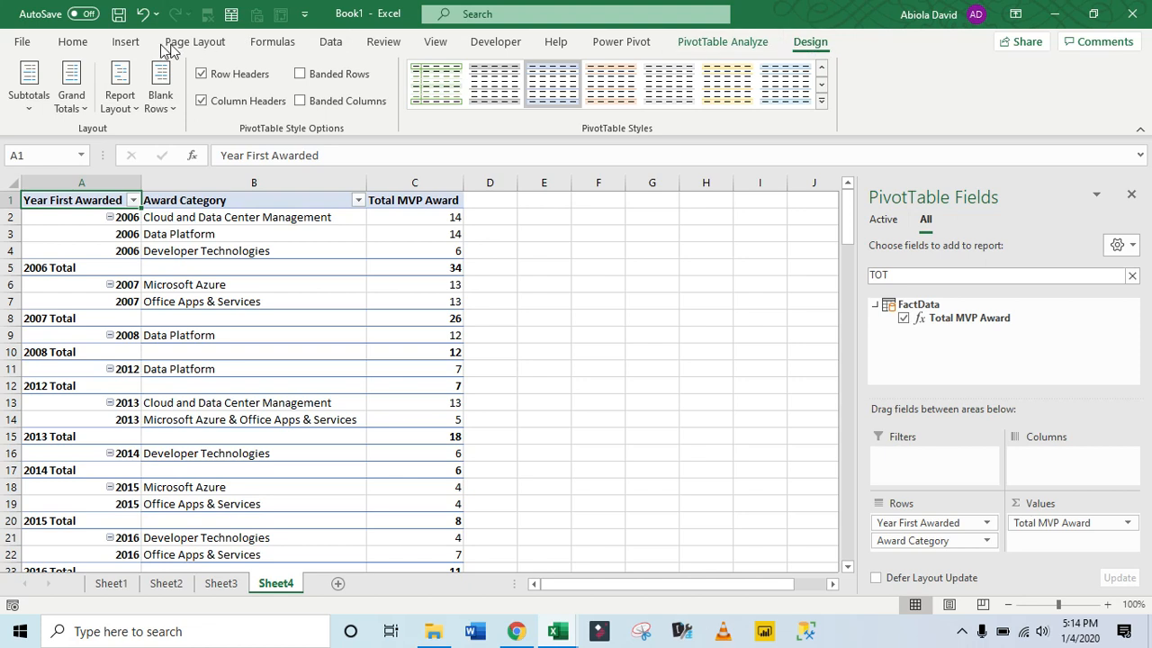
{"action": "left_click", "coordinate": [31, 113]}
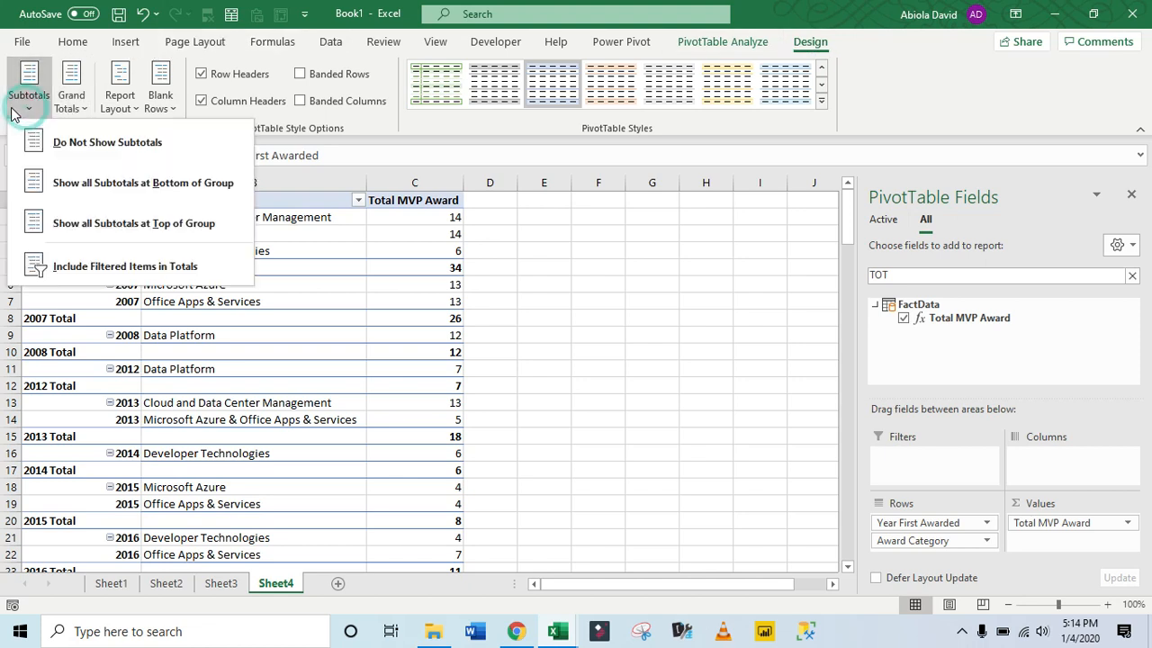
{"action": "left_click", "coordinate": [33, 145]}
{"action": "left_click", "coordinate": [71, 99]}
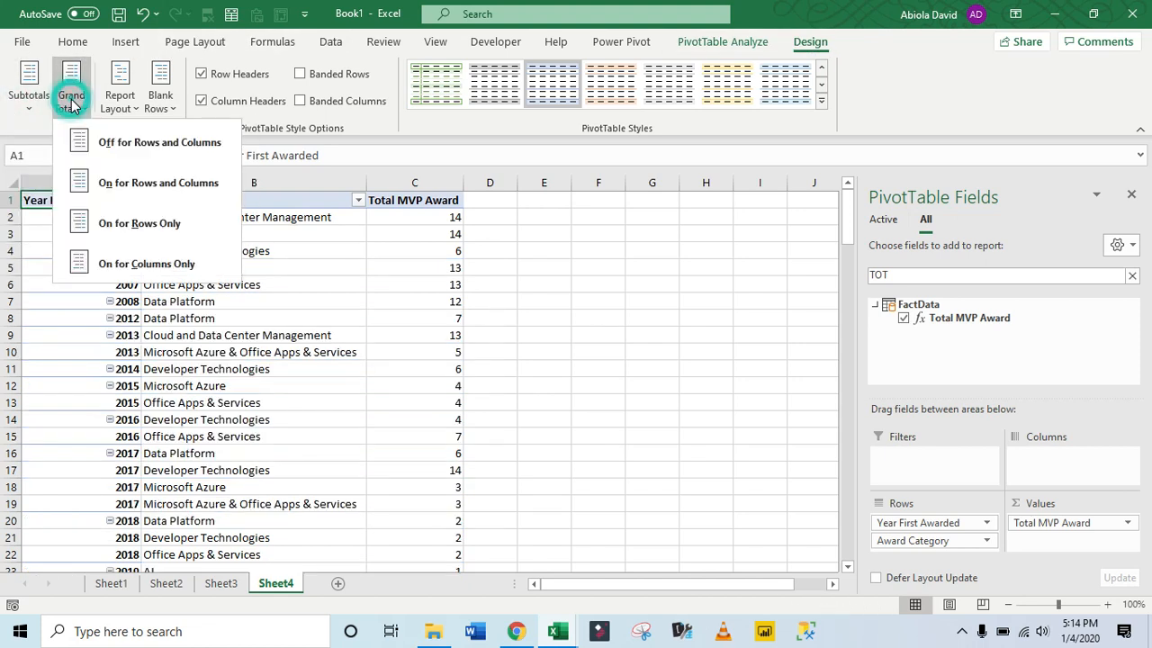
{"action": "left_click", "coordinate": [121, 160]}
{"action": "left_click", "coordinate": [256, 261]}
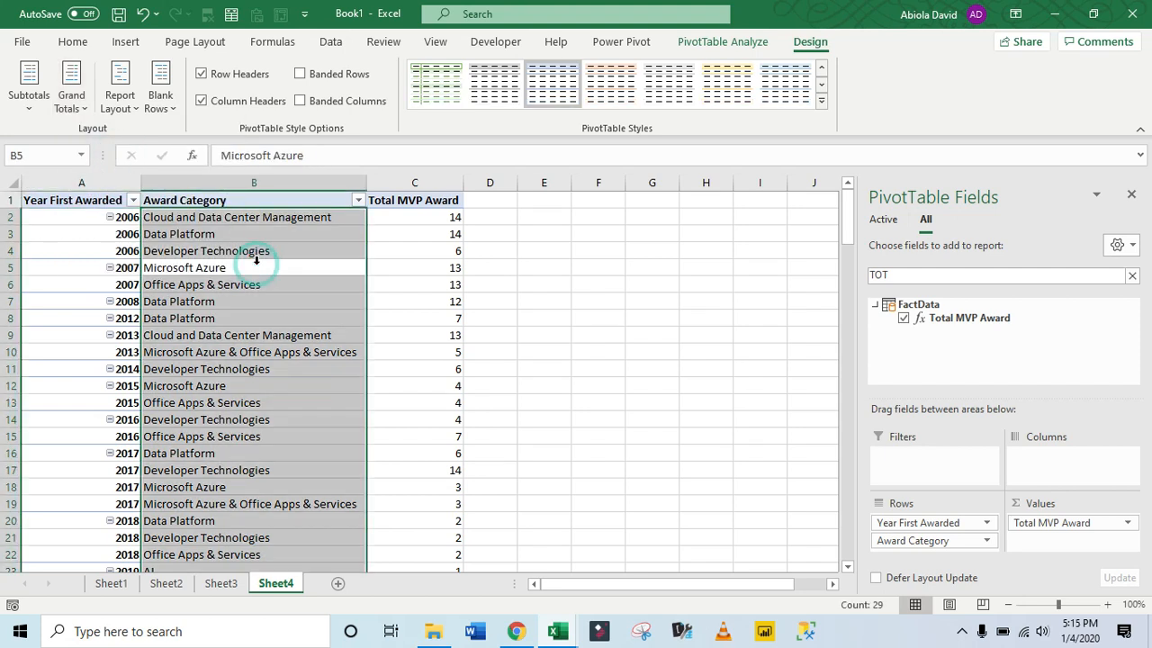
{"action": "left_click", "coordinate": [396, 285]}
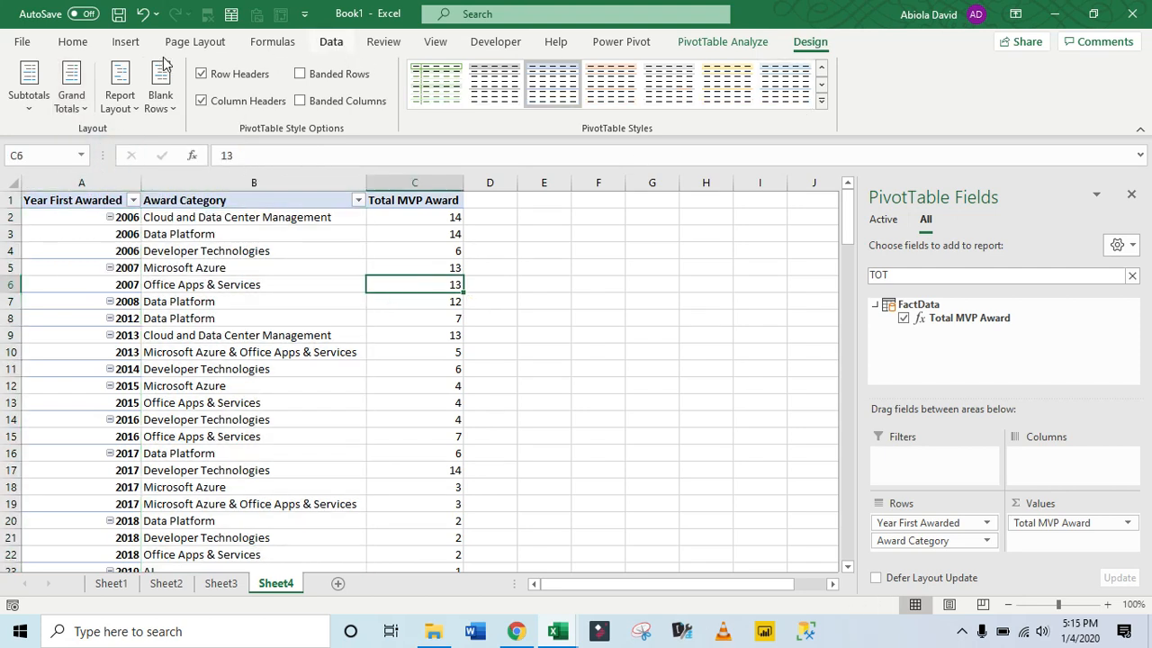
- Insert a Line PivotChart from the Year First Awarded PivotTable on Sheet4 and widen it to about 6.83"
{"action": "left_click", "coordinate": [111, 584]}
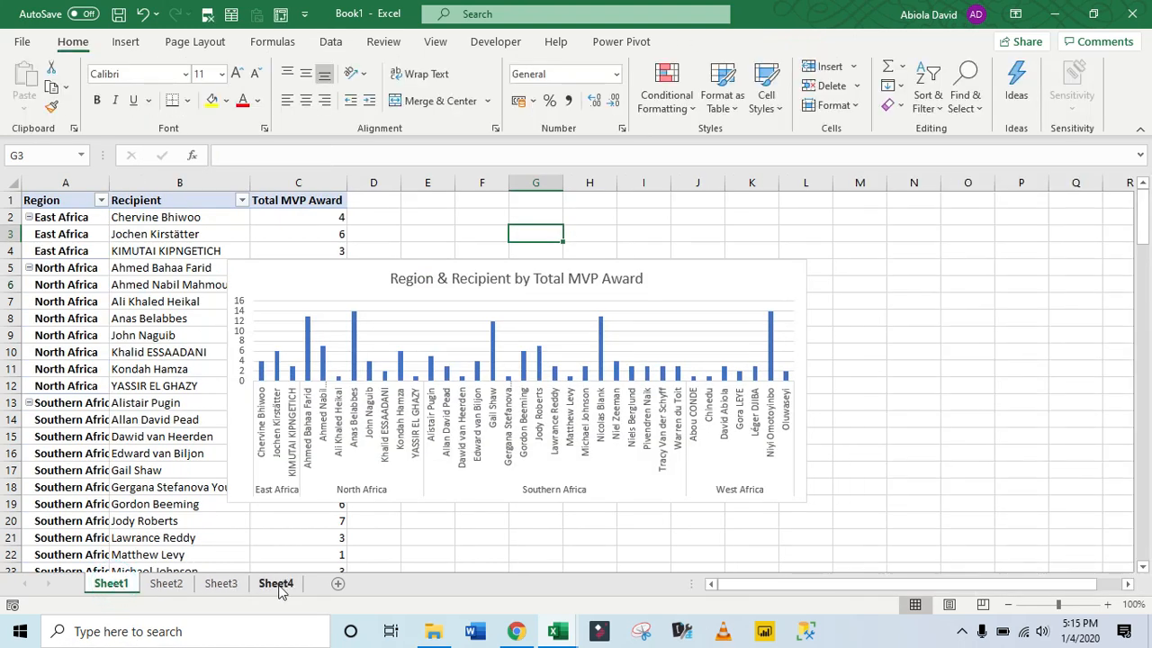
{"action": "left_click", "coordinate": [274, 585]}
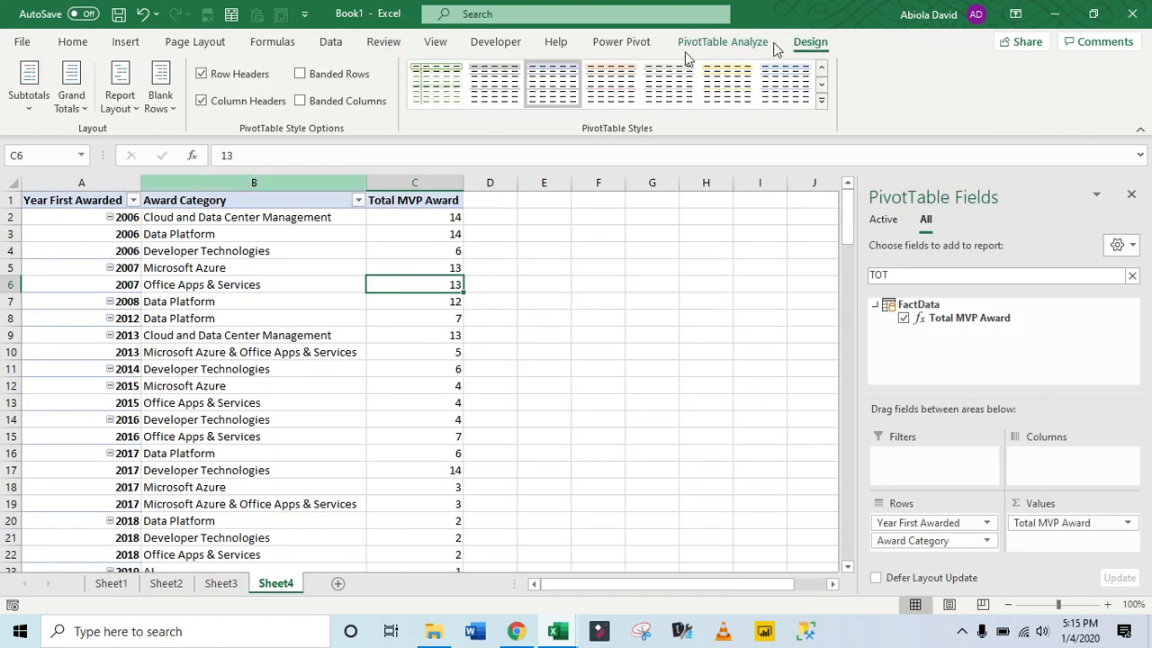
{"action": "left_click", "coordinate": [744, 39]}
{"action": "left_click", "coordinate": [900, 88]}
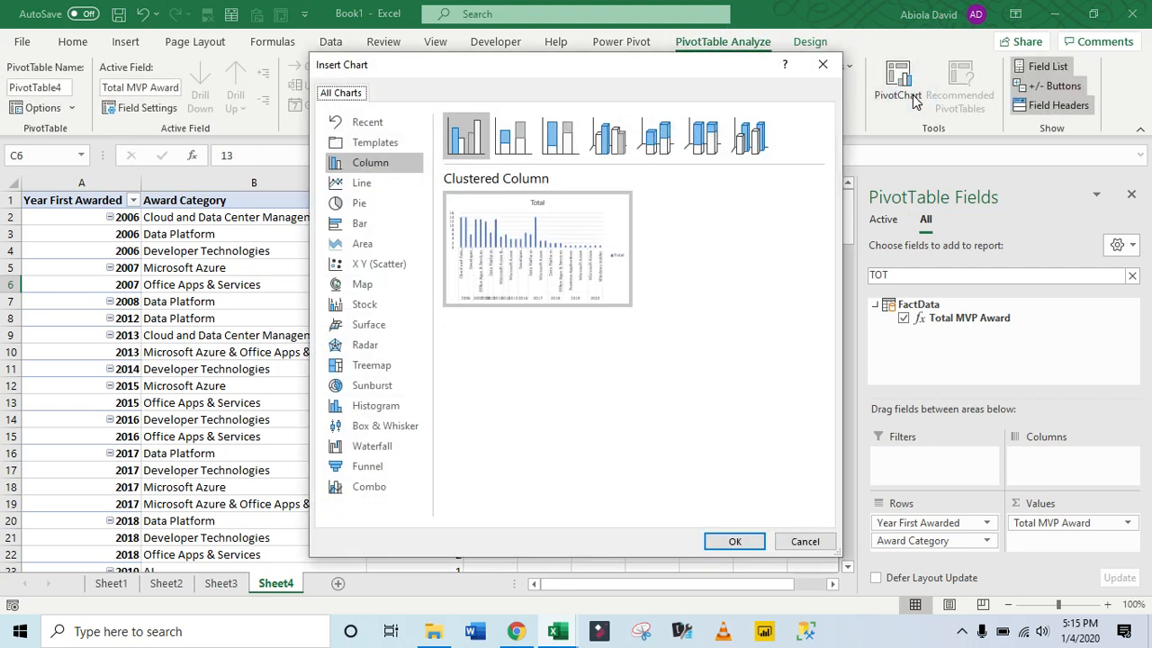
{"action": "left_click", "coordinate": [361, 186]}
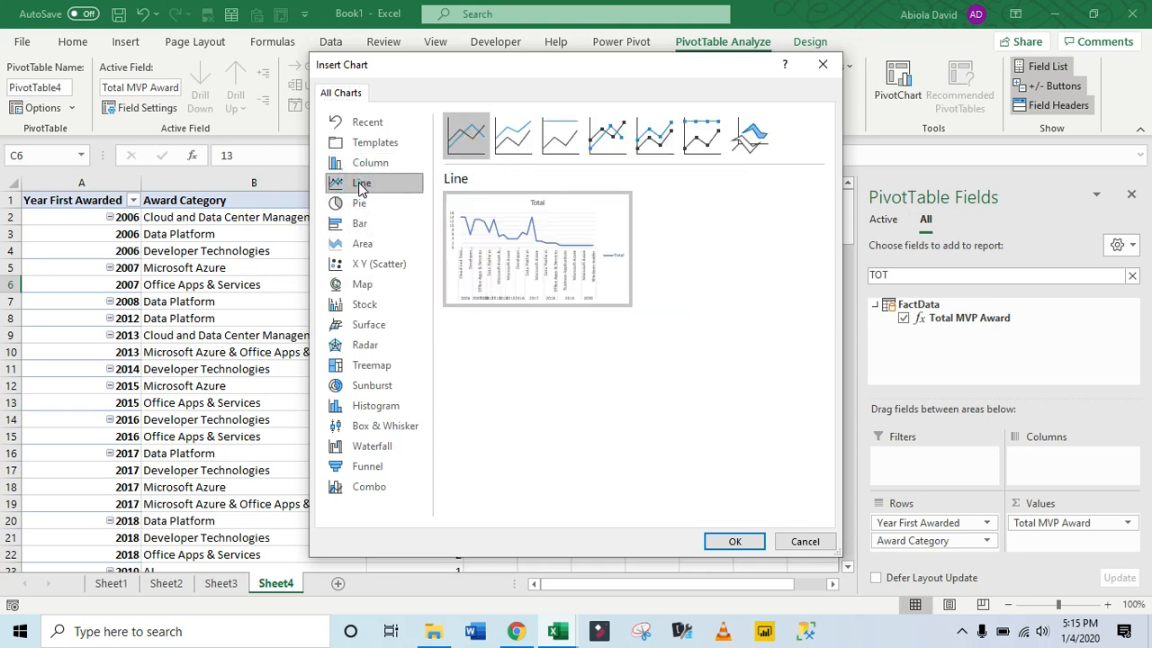
{"action": "left_click", "coordinate": [734, 543]}
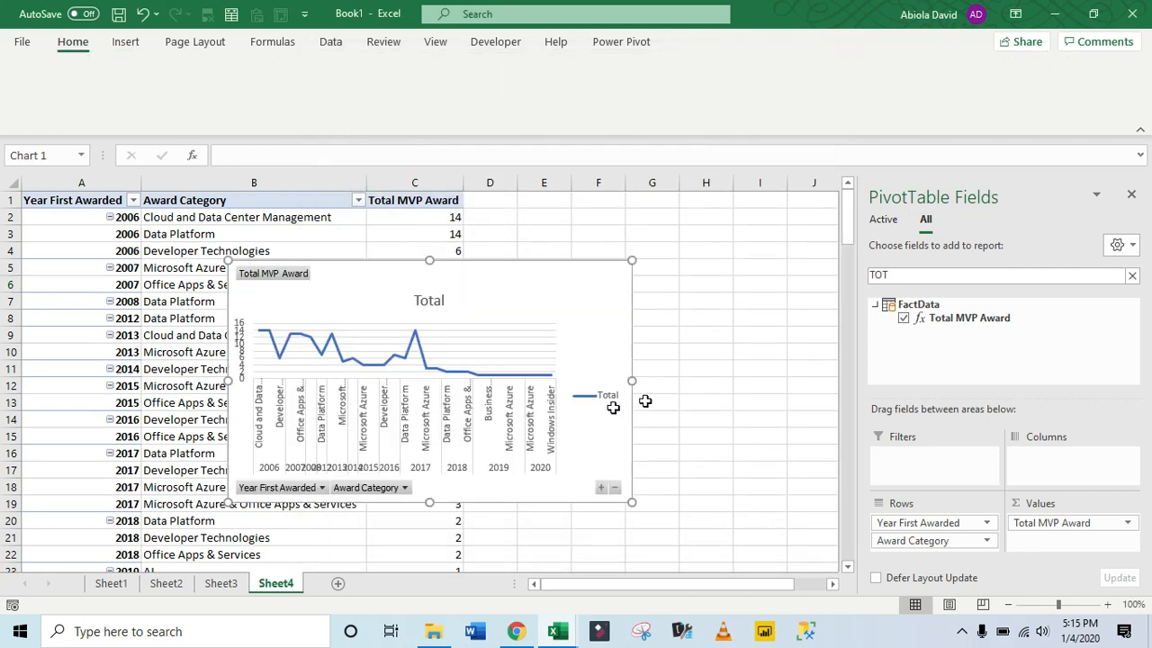
{"action": "left_click_drag", "start_coordinate": [632, 380], "coordinate": [780, 380]}
- Delete the line chart's legend and hide all field buttons on the chart
{"action": "left_click", "coordinate": [750, 393]}
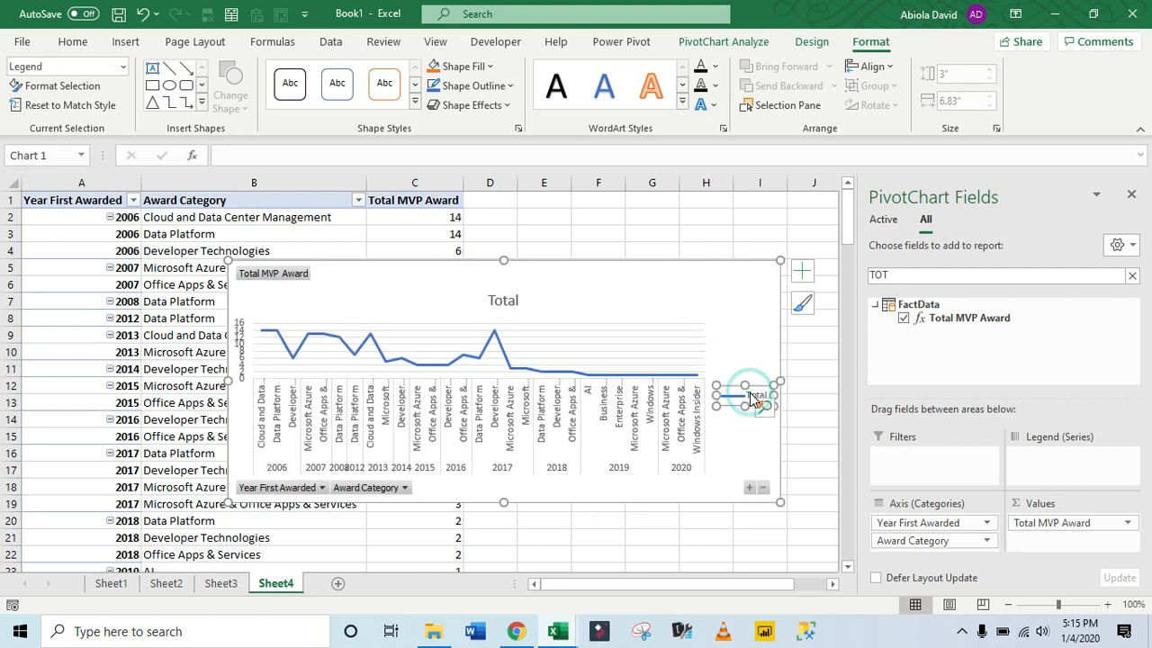
{"action": "key", "text": "Delete"}
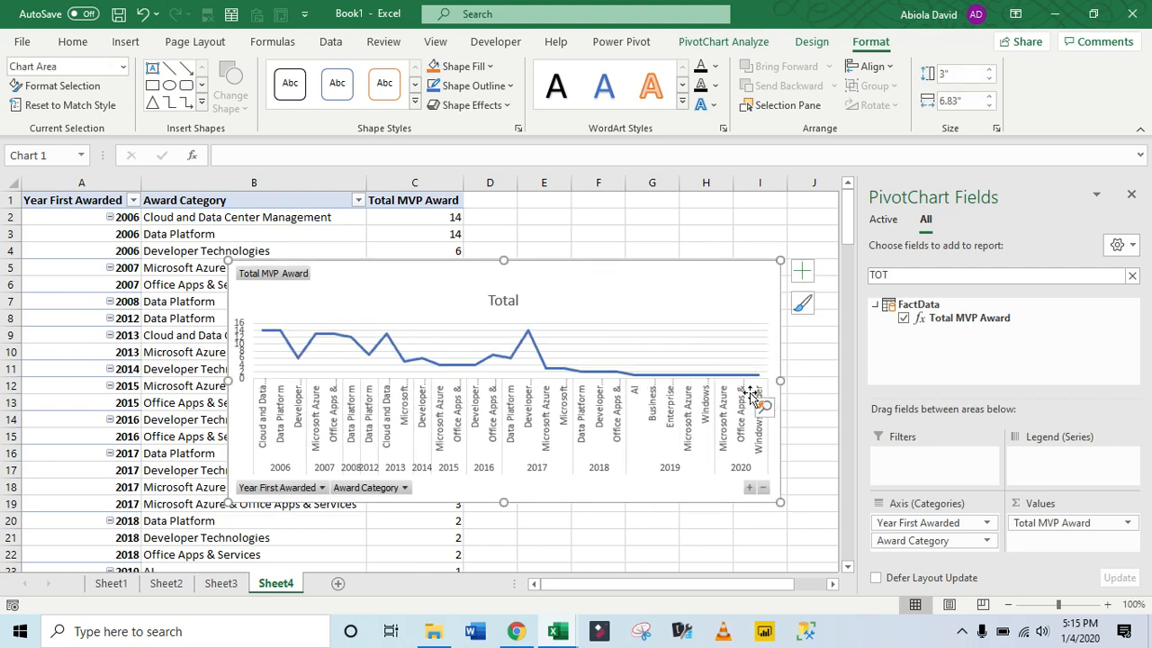
{"action": "right_click", "coordinate": [275, 275]}
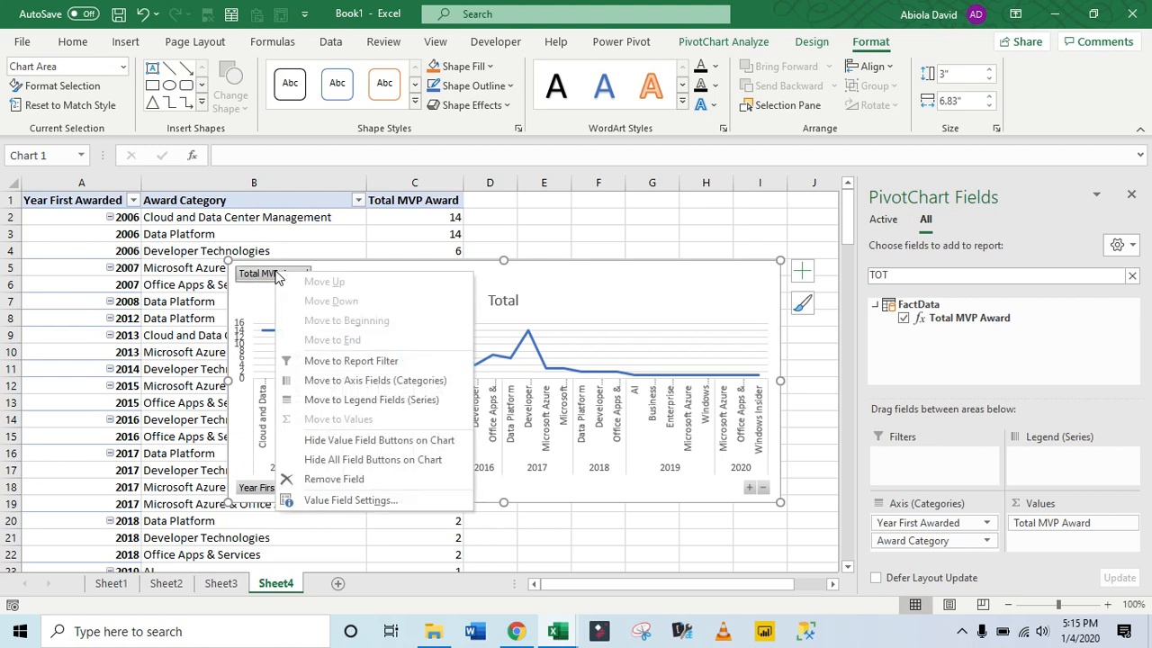
{"action": "left_click", "coordinate": [378, 461]}
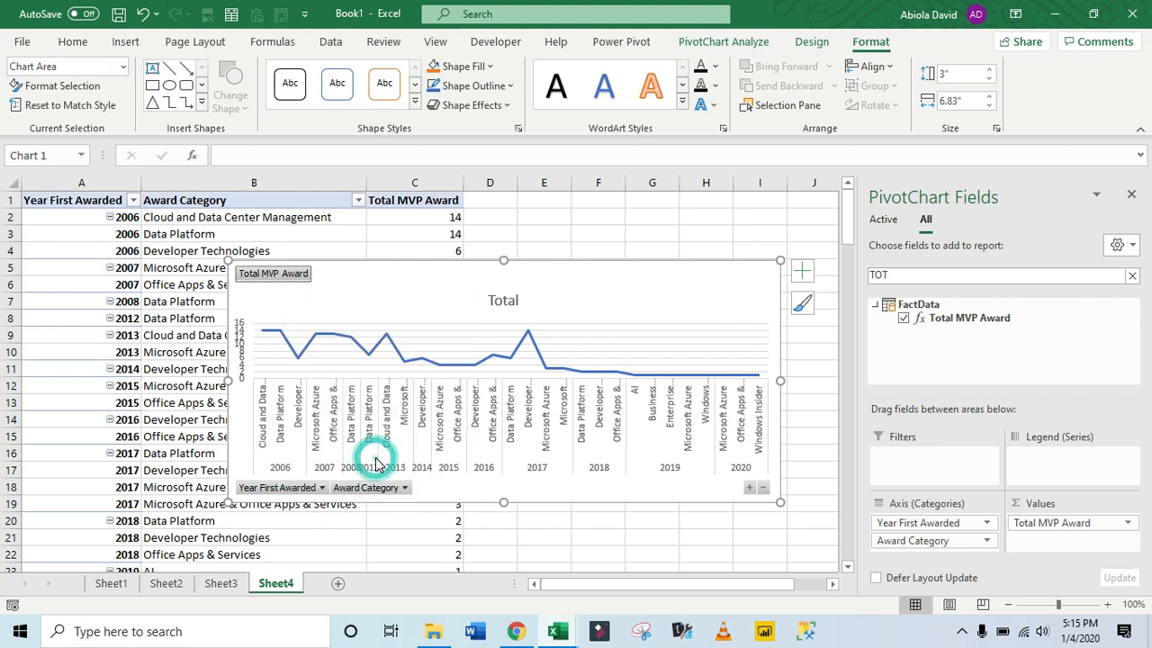
- Replace the line chart's title with "Year First Awarded & Award Category by Total MVP Award"
{"action": "left_click", "coordinate": [511, 279]}
{"action": "left_click", "coordinate": [512, 279]}
{"action": "key", "text": "ctrl+a"}
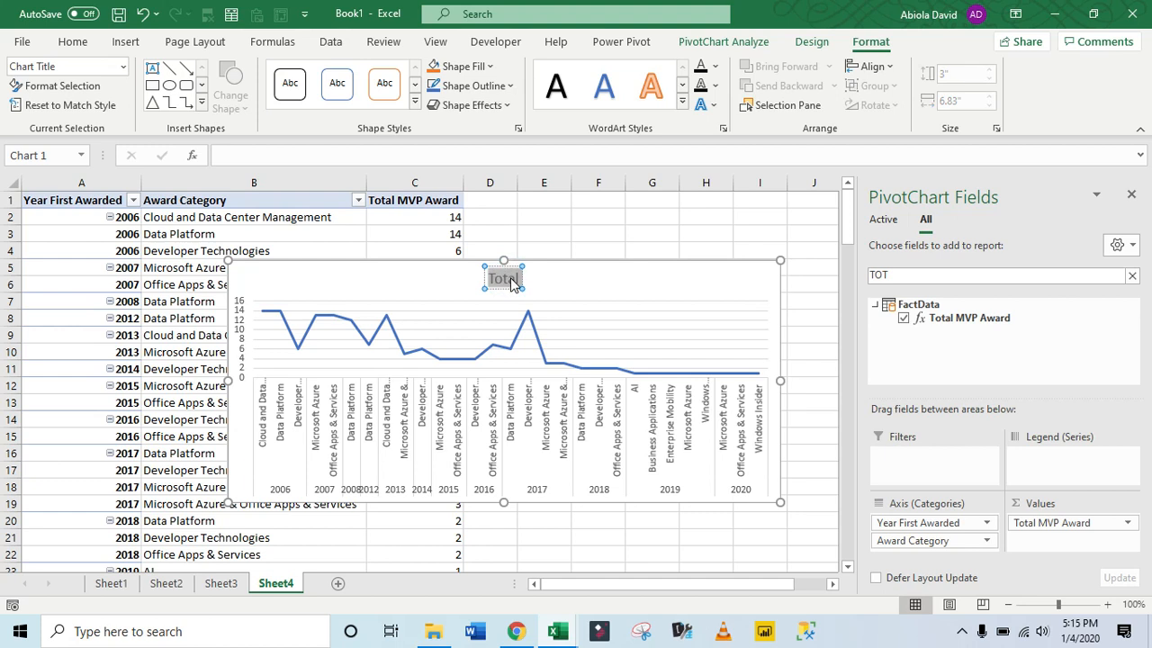
{"action": "type", "text": "Yea"}
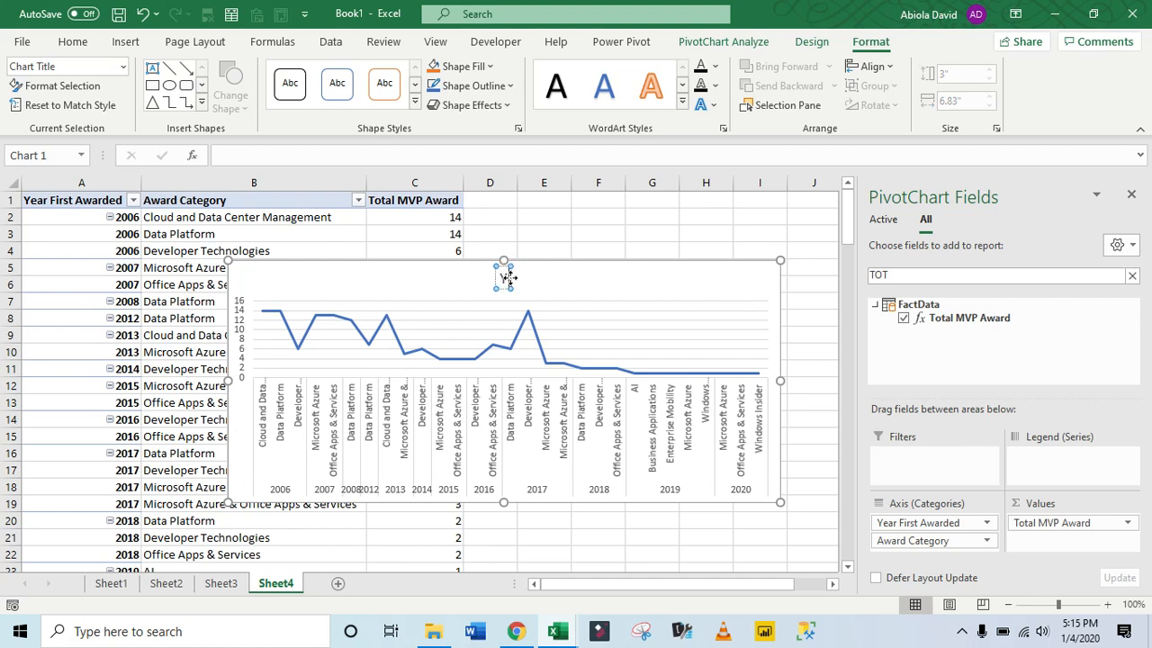
{"action": "type", "text": "r"}
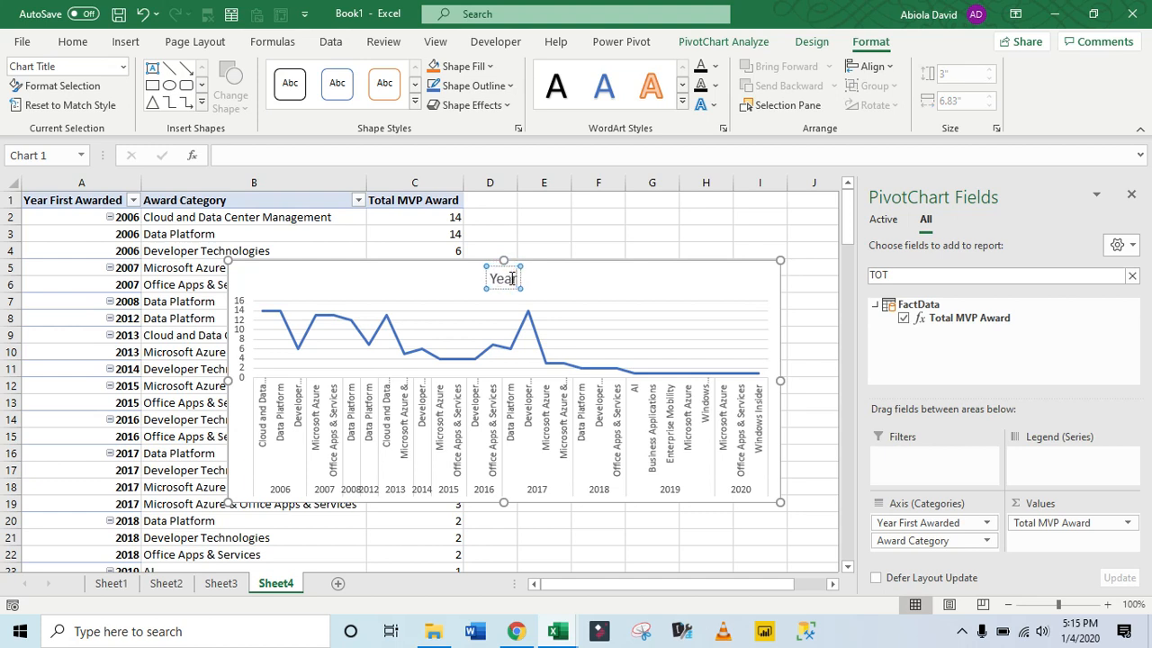
{"action": "type", "text": " Fir"}
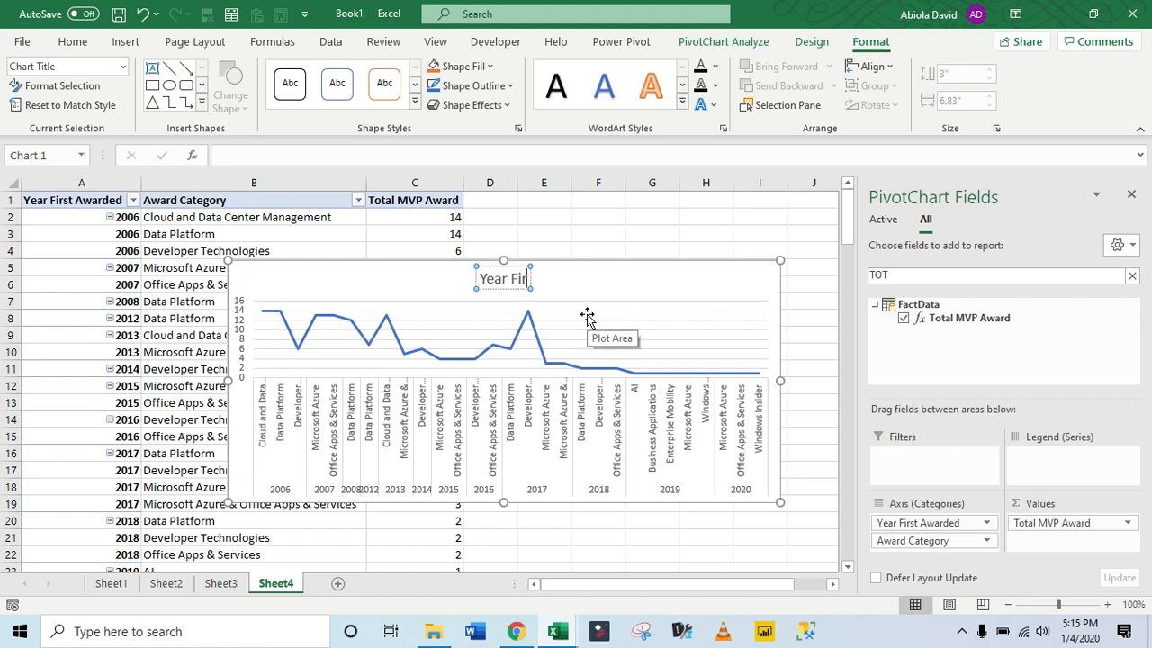
{"action": "type", "text": "st Awarded"}
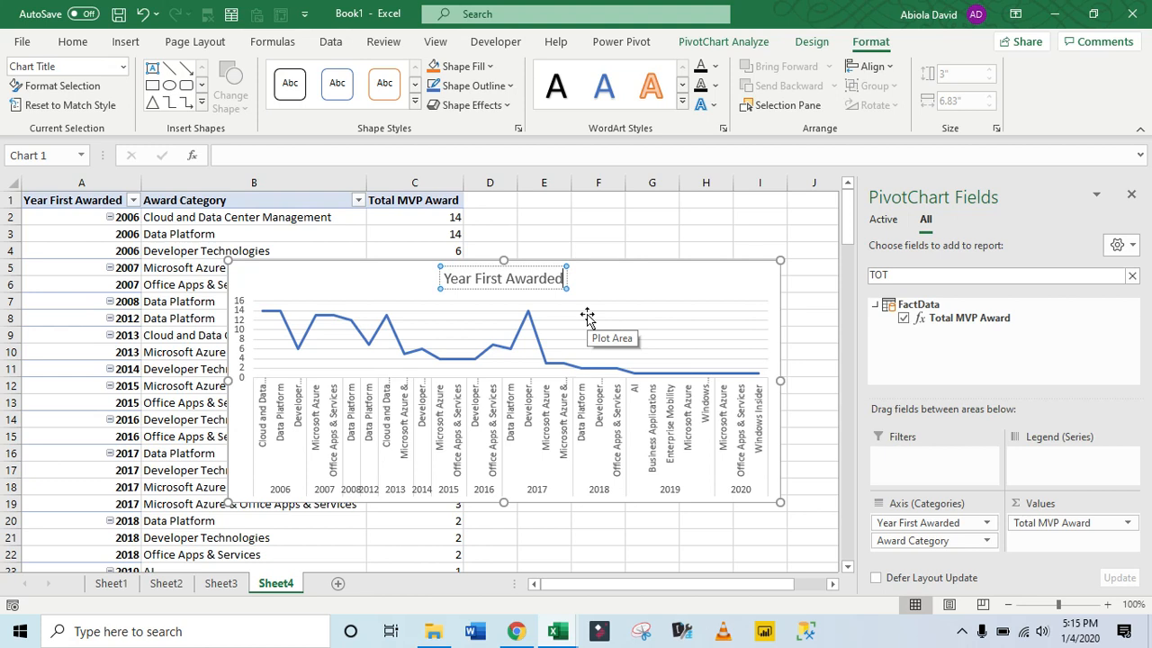
{"action": "type", "text": "& Award Category by Tot"}
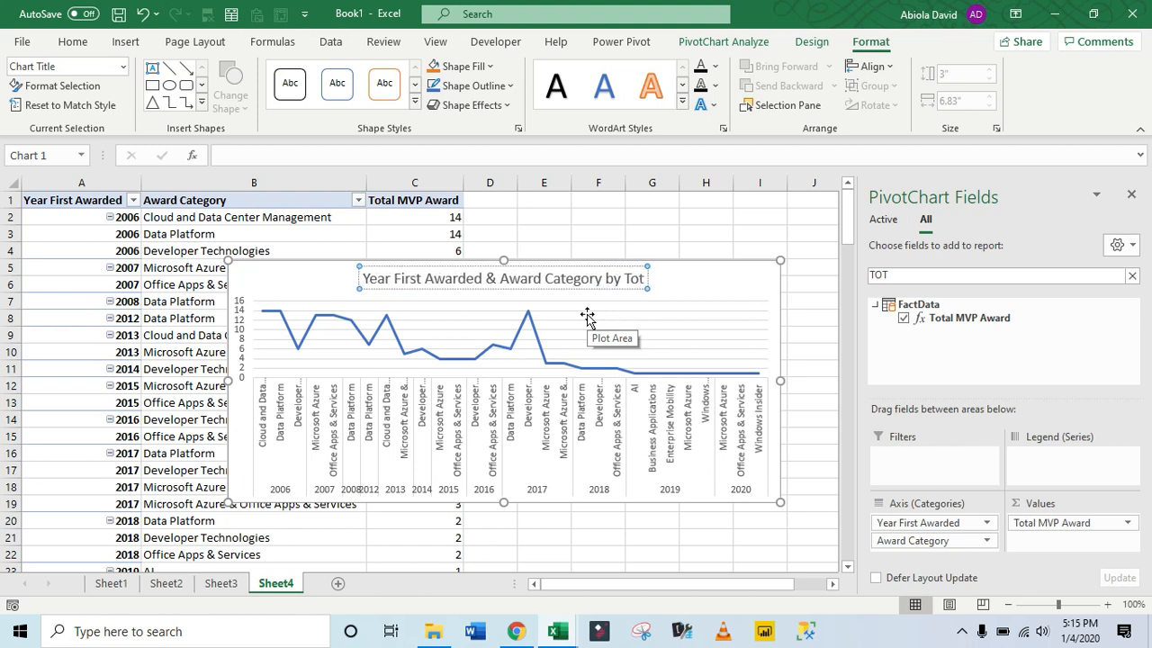
{"action": "type", "text": "al M"}
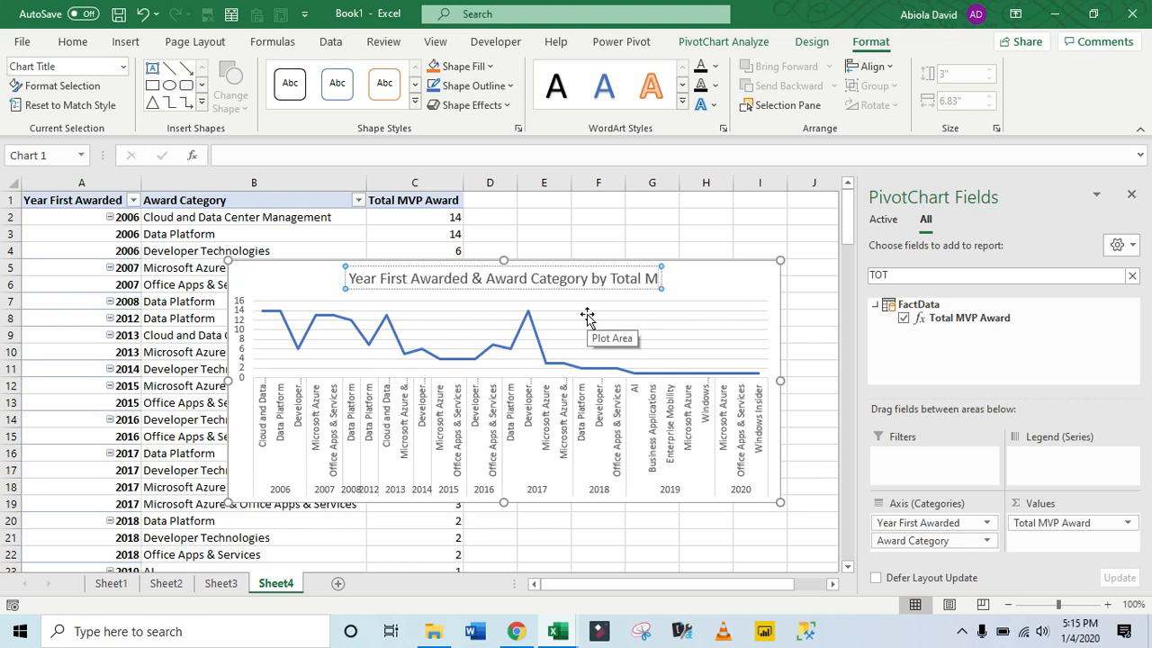
{"action": "type", "text": "VP Award"}
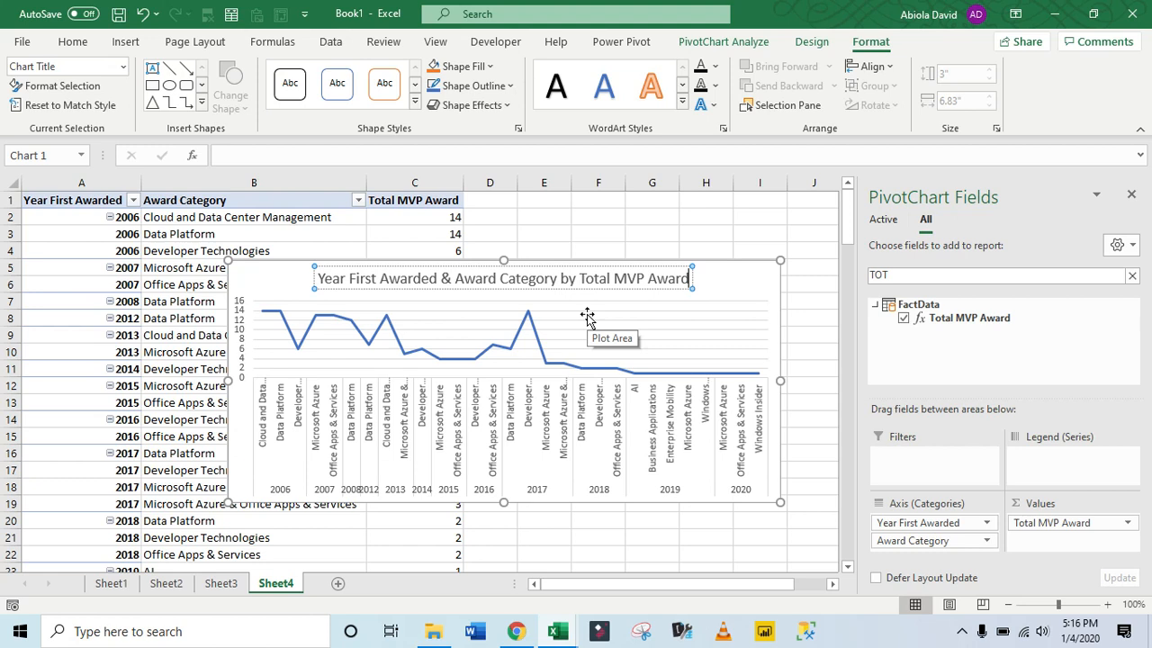
{"action": "left_click", "coordinate": [657, 216]}
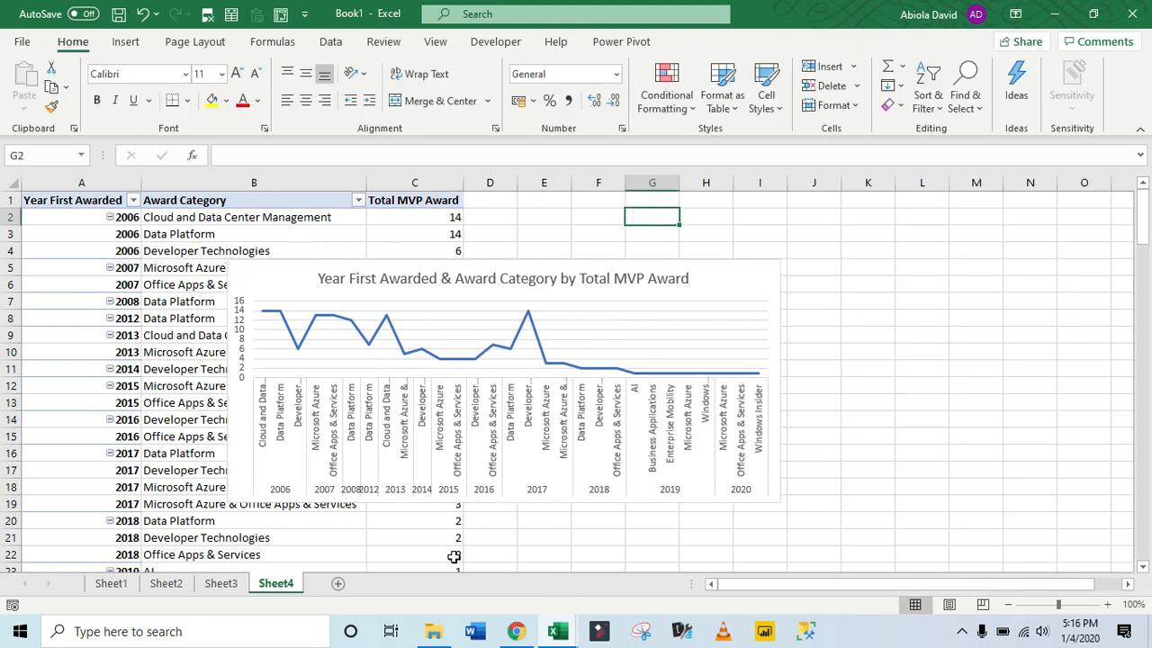
- Add worksheet Sheet5 and create a PivotTable from the workbook's Data Model in its cell A1
{"action": "left_click", "coordinate": [339, 584]}
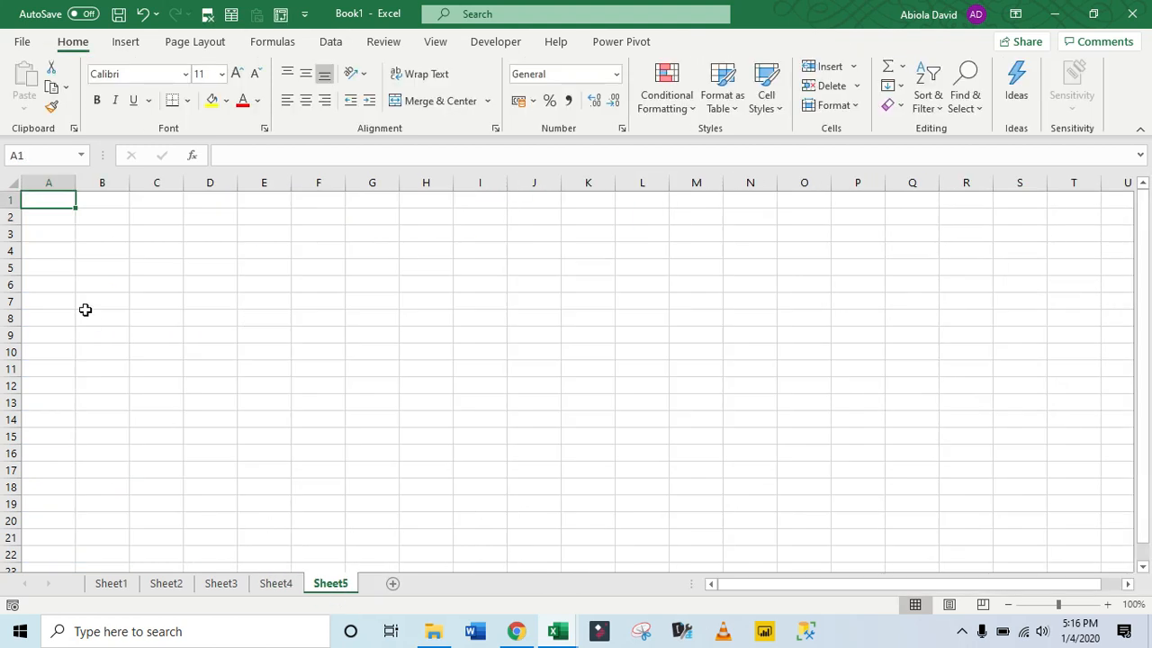
{"action": "left_click", "coordinate": [282, 16]}
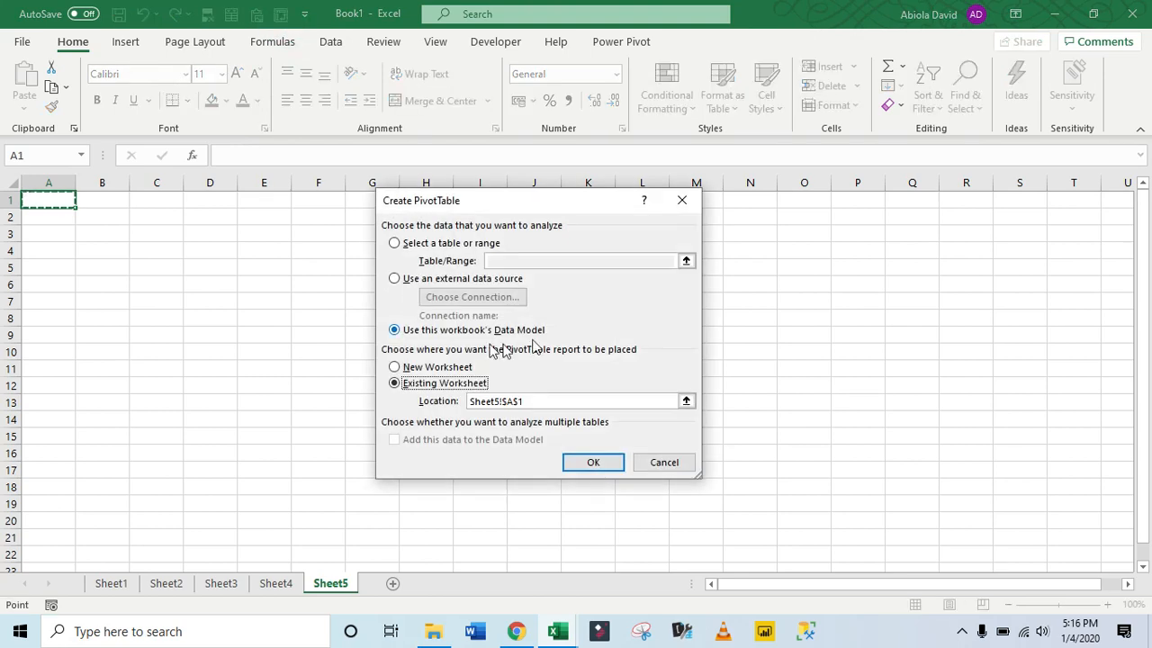
{"action": "left_click", "coordinate": [589, 462]}
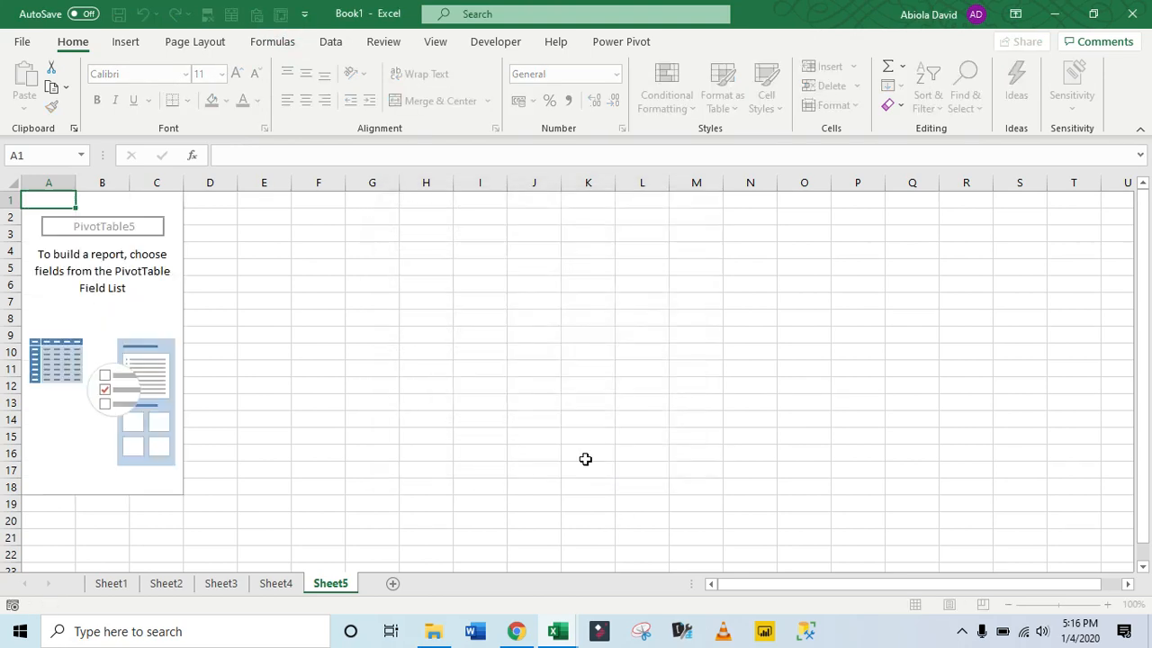
- Search the PivotTable fields for "gen" and add DimGender's Gender field to the rows
{"action": "left_click", "coordinate": [892, 278]}
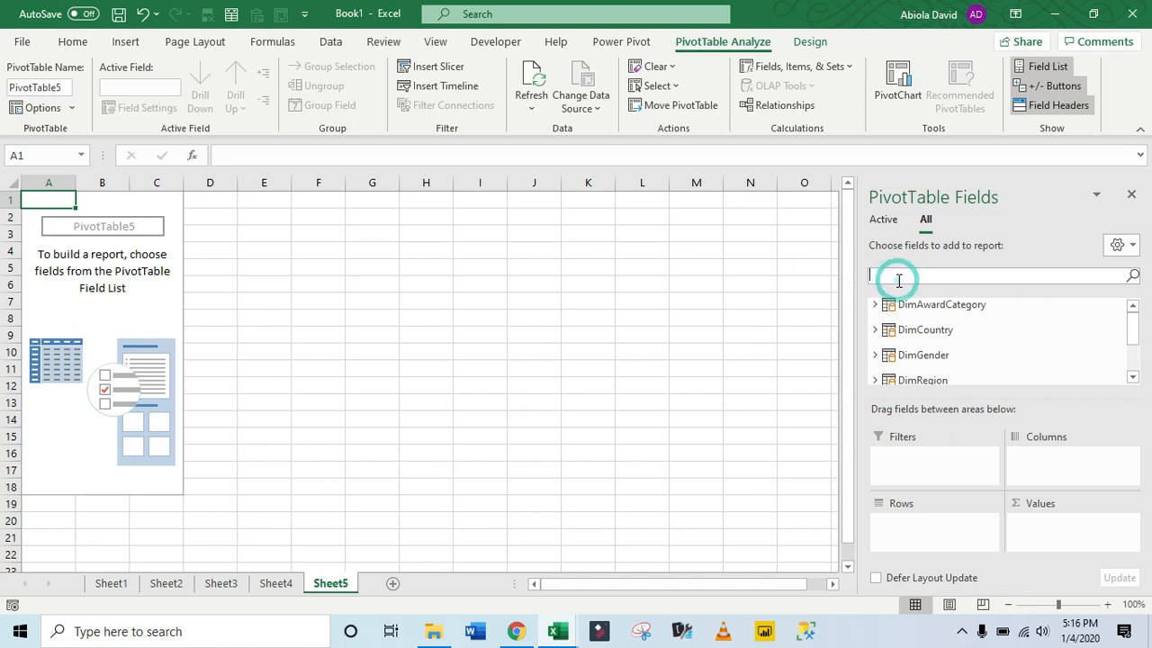
{"action": "type", "text": "gen"}
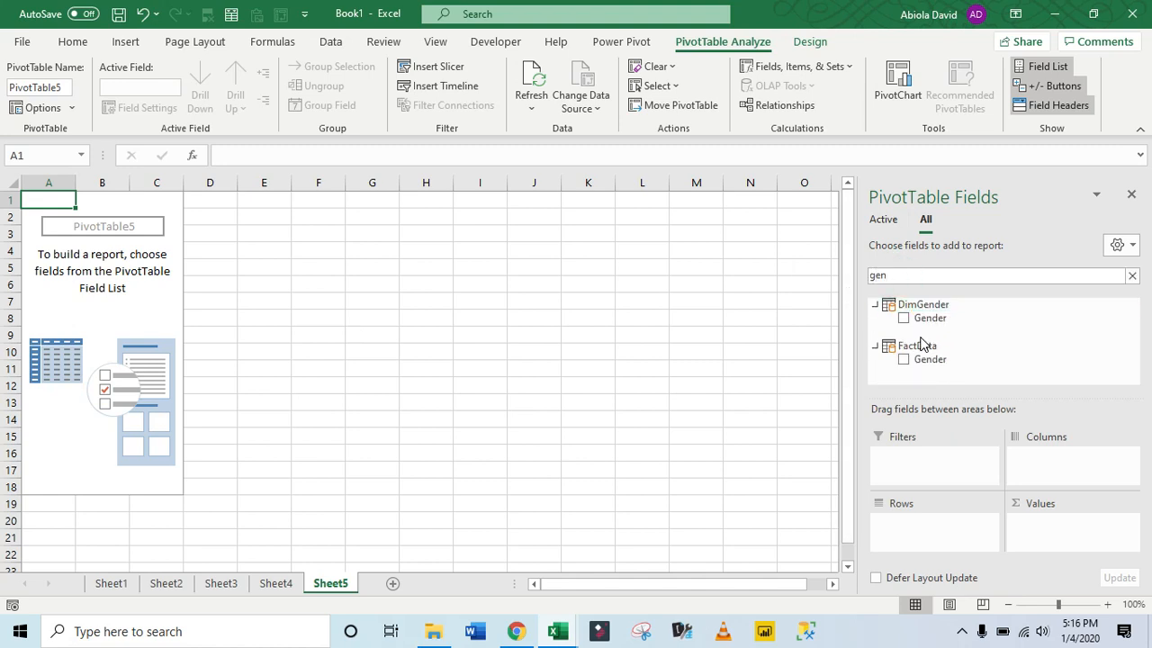
{"action": "left_click_drag", "start_coordinate": [930, 318], "coordinate": [947, 525]}
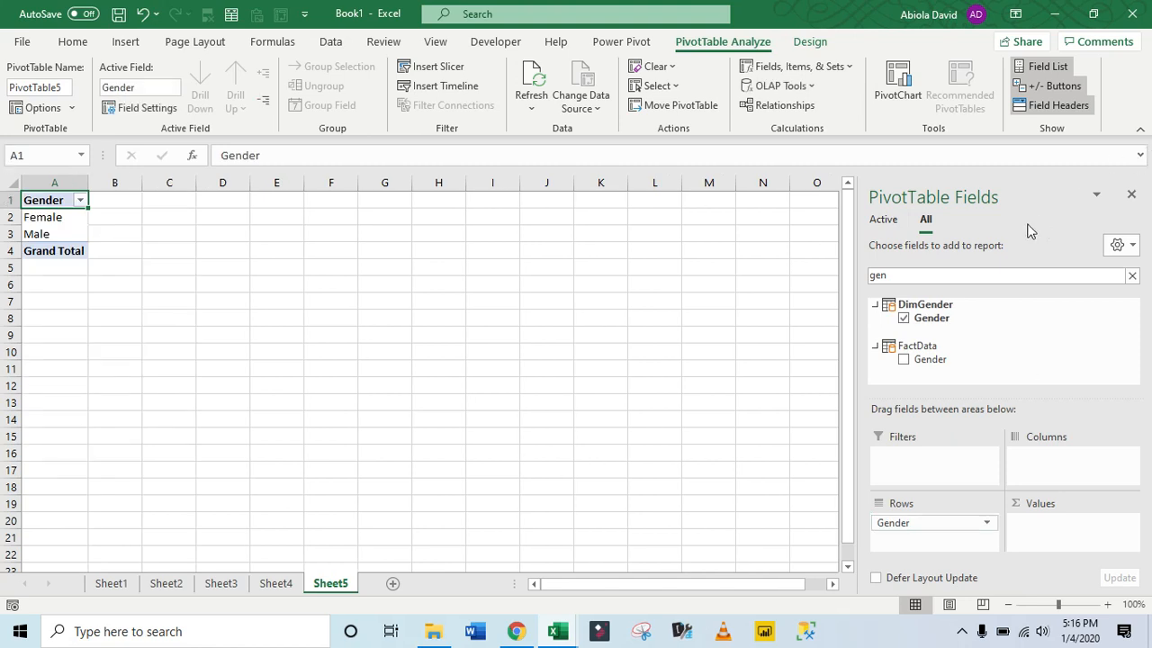
- Search the fields for "tot" and add FactData's Total MVP Award measure to the values of the Gender PivotTable
{"action": "double_click", "coordinate": [1022, 274]}
{"action": "type", "text": "tot"}
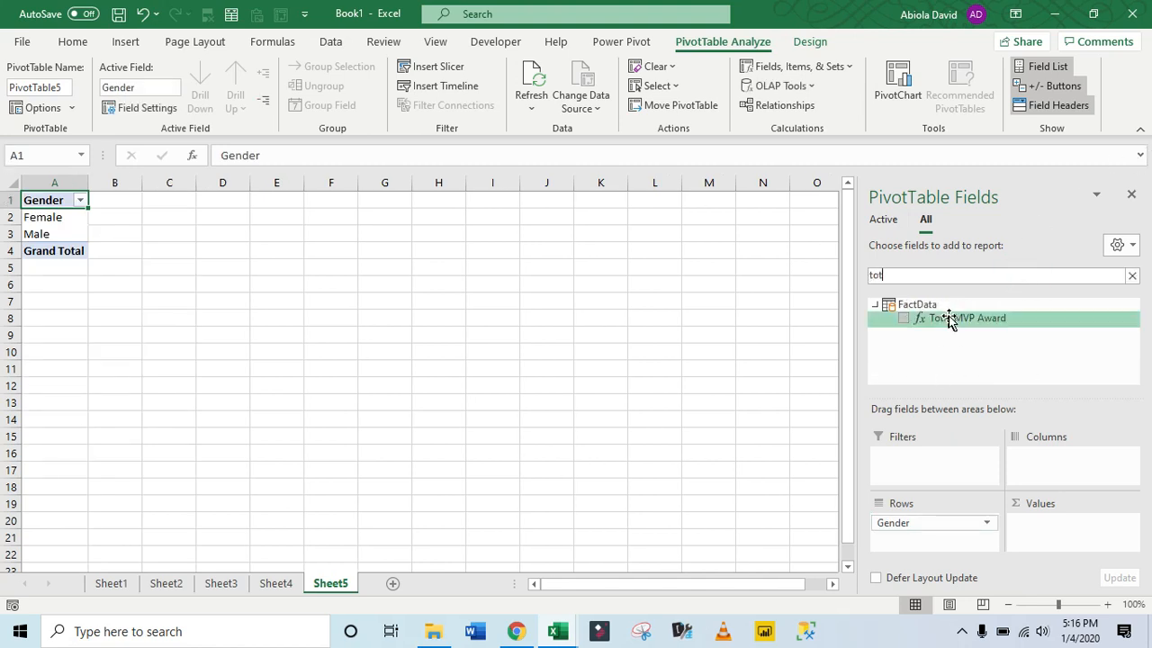
{"action": "left_click_drag", "start_coordinate": [954, 318], "coordinate": [1047, 527]}
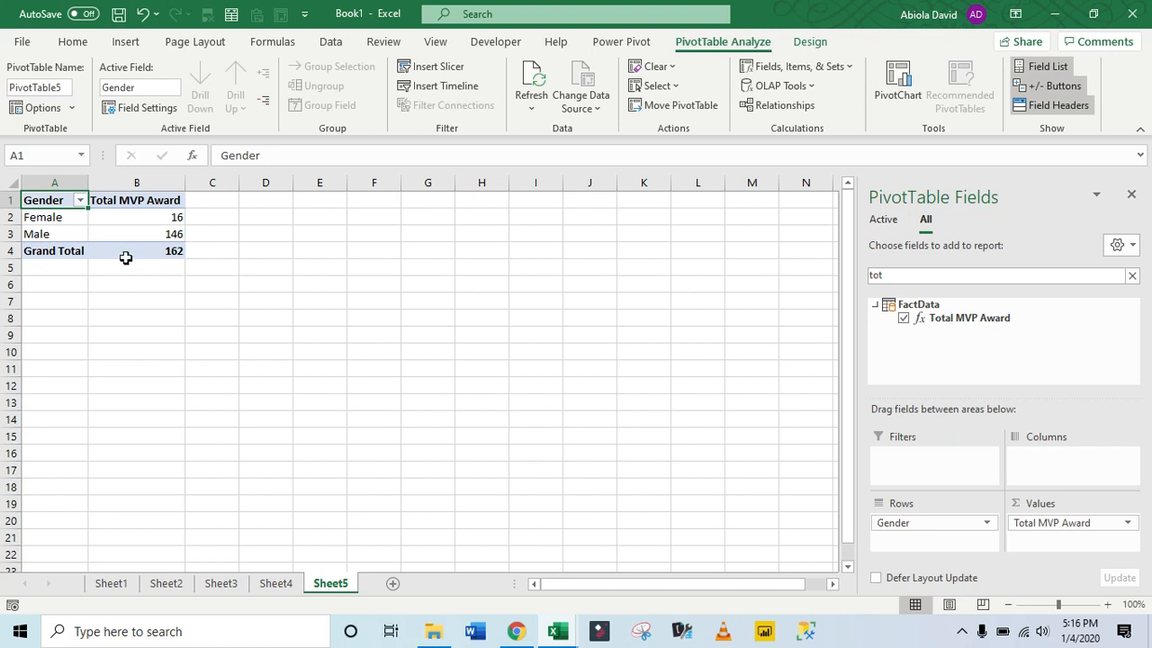
{"action": "mouse_move", "coordinate": [133, 235]}
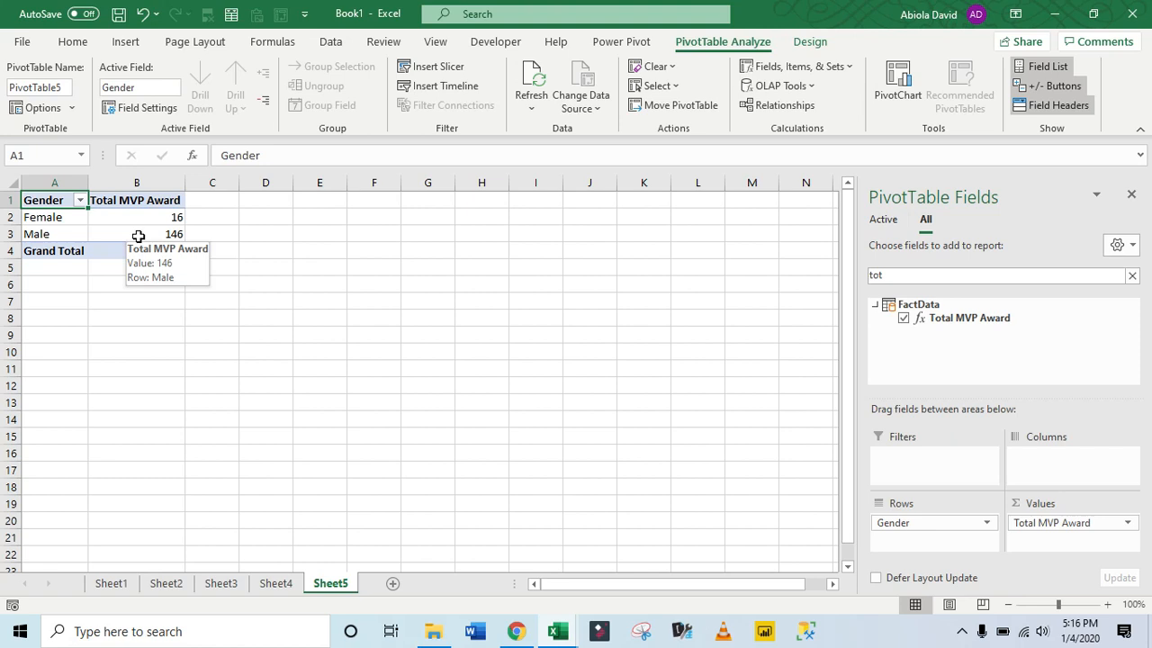
{"action": "left_click", "coordinate": [139, 236]}
- Search the fields for "re" and add FactData's Recipient field to the Gender PivotTable's values, ahead of Total MVP Award
{"action": "double_click", "coordinate": [1065, 282]}
{"action": "type", "text": "re"}
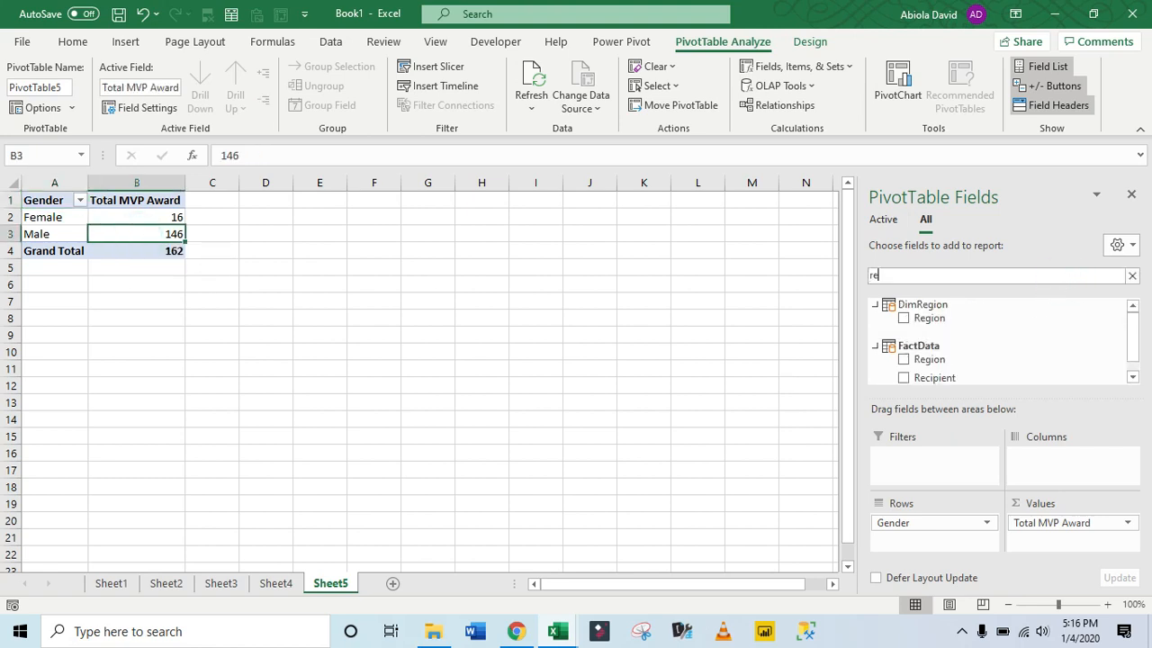
{"action": "left_click_drag", "start_coordinate": [935, 378], "coordinate": [1075, 517]}
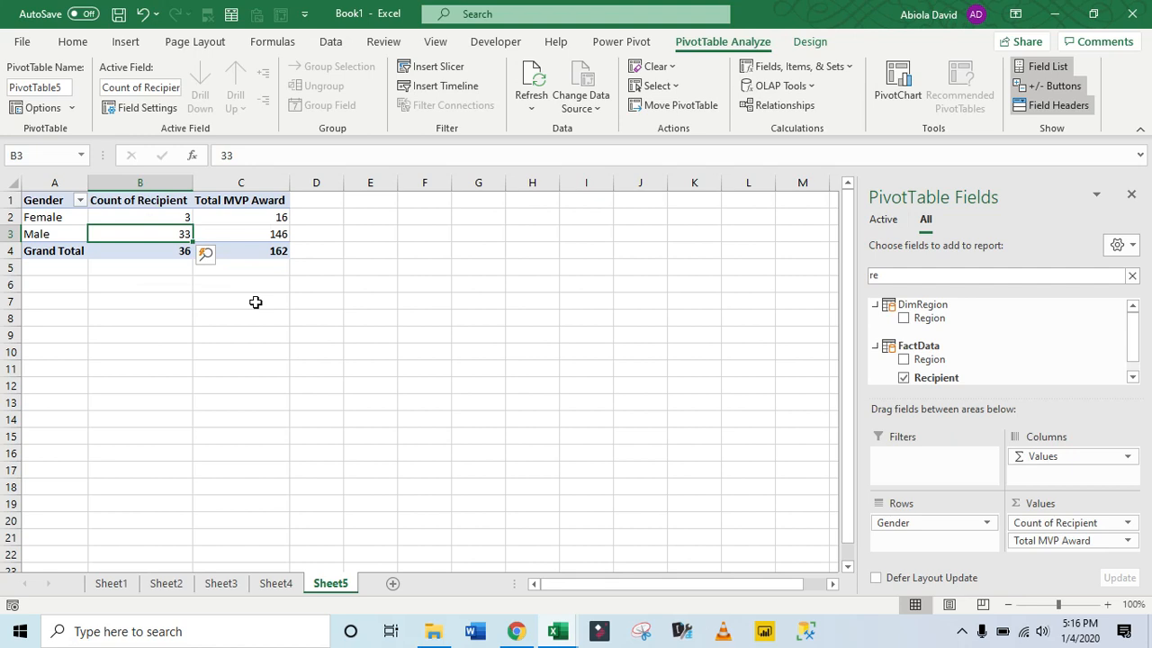
- Turn off the Gender PivotTable's grand totals for rows and columns
{"action": "left_click_drag", "start_coordinate": [57, 200], "coordinate": [139, 227]}
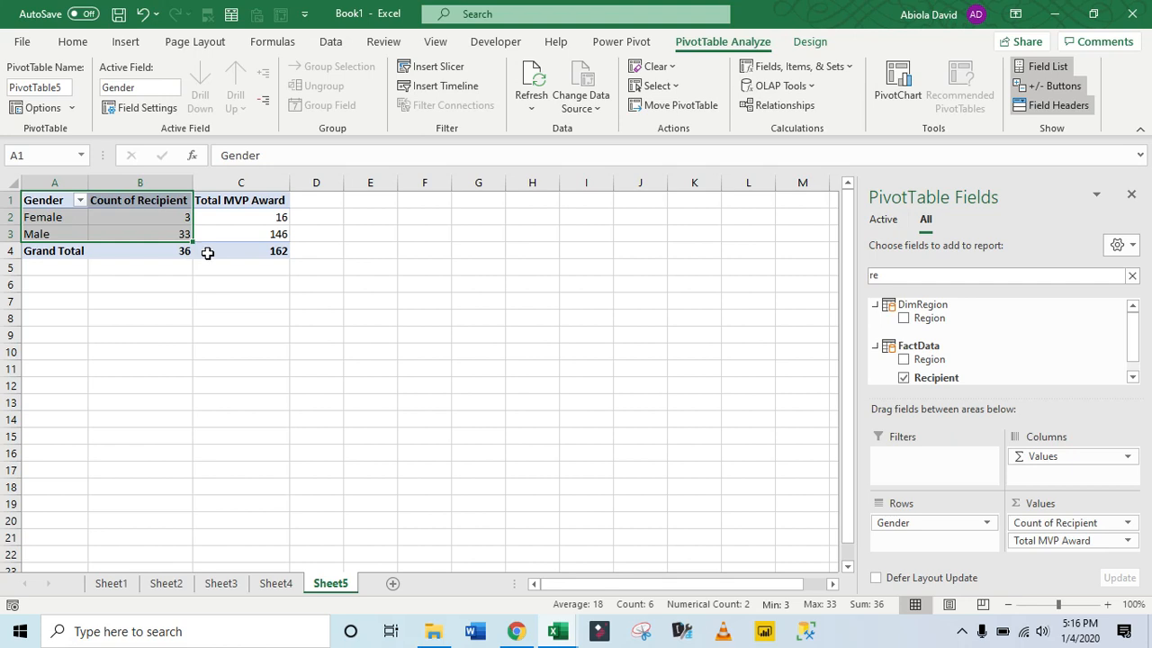
{"action": "left_click", "coordinate": [247, 234]}
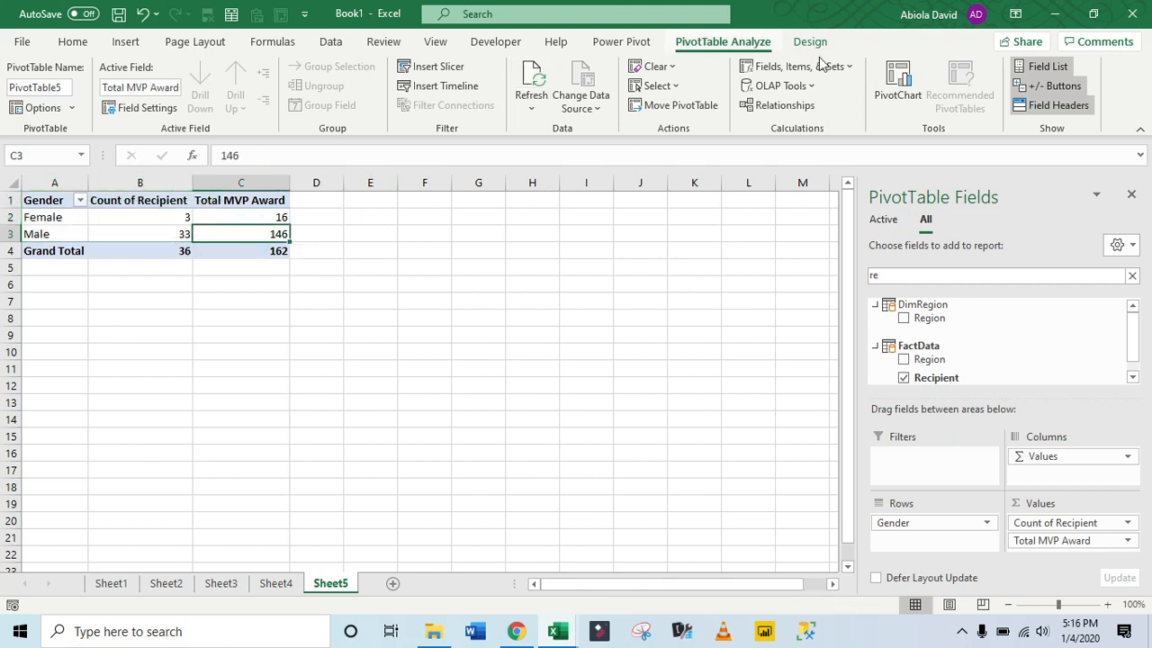
{"action": "left_click", "coordinate": [818, 45]}
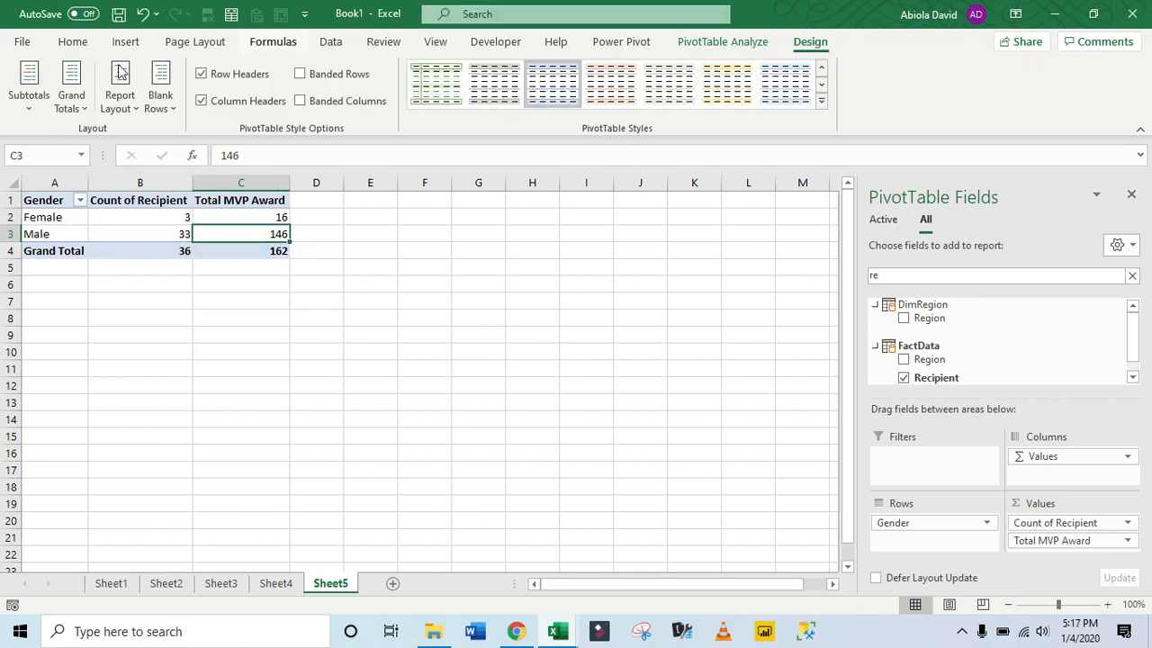
{"action": "left_click", "coordinate": [79, 98]}
{"action": "left_click", "coordinate": [85, 142]}
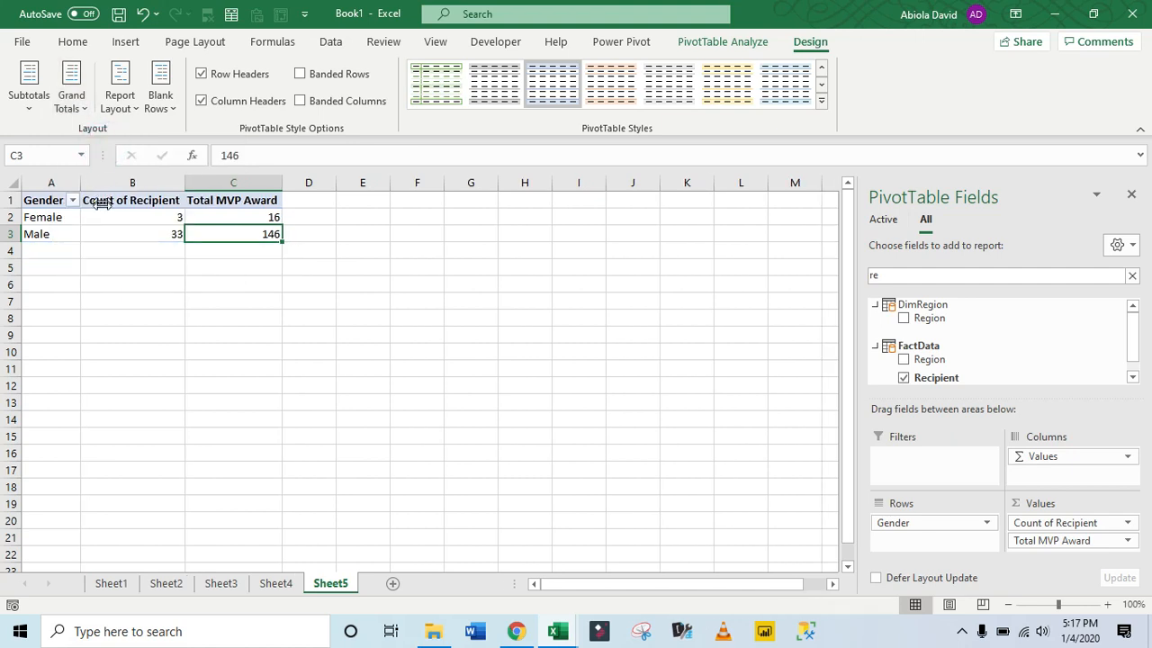
- Insert a 3-D Pie PivotChart from the Gender PivotTable and hide all field buttons on it
{"action": "left_click", "coordinate": [135, 215]}
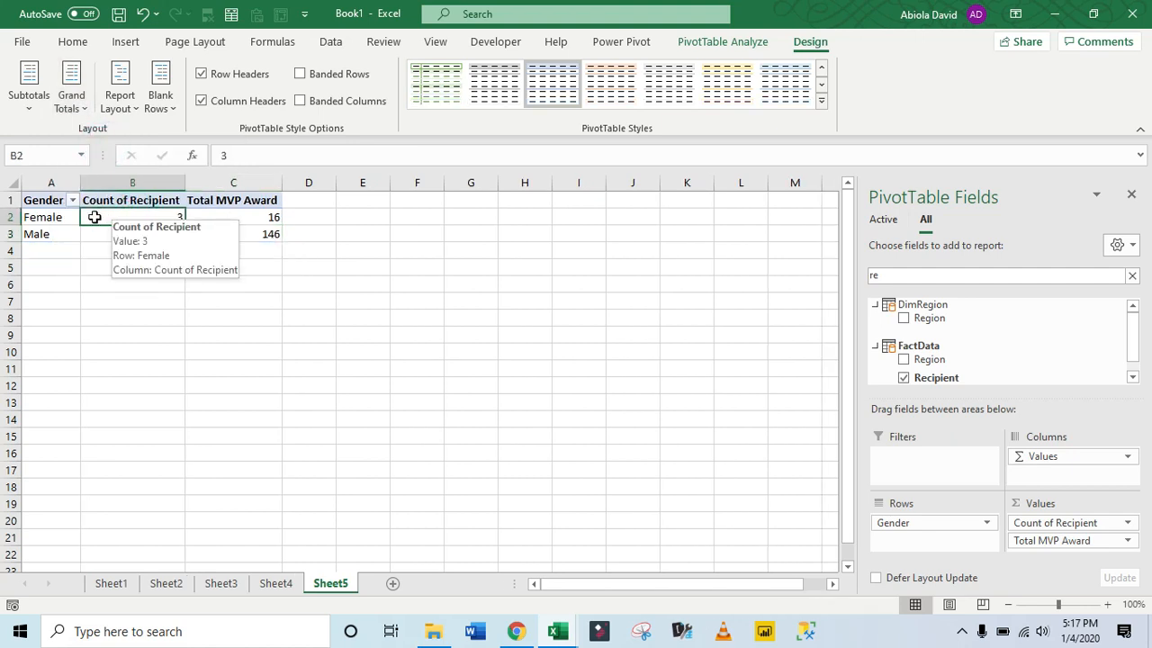
{"action": "left_click", "coordinate": [746, 39]}
{"action": "left_click", "coordinate": [899, 86]}
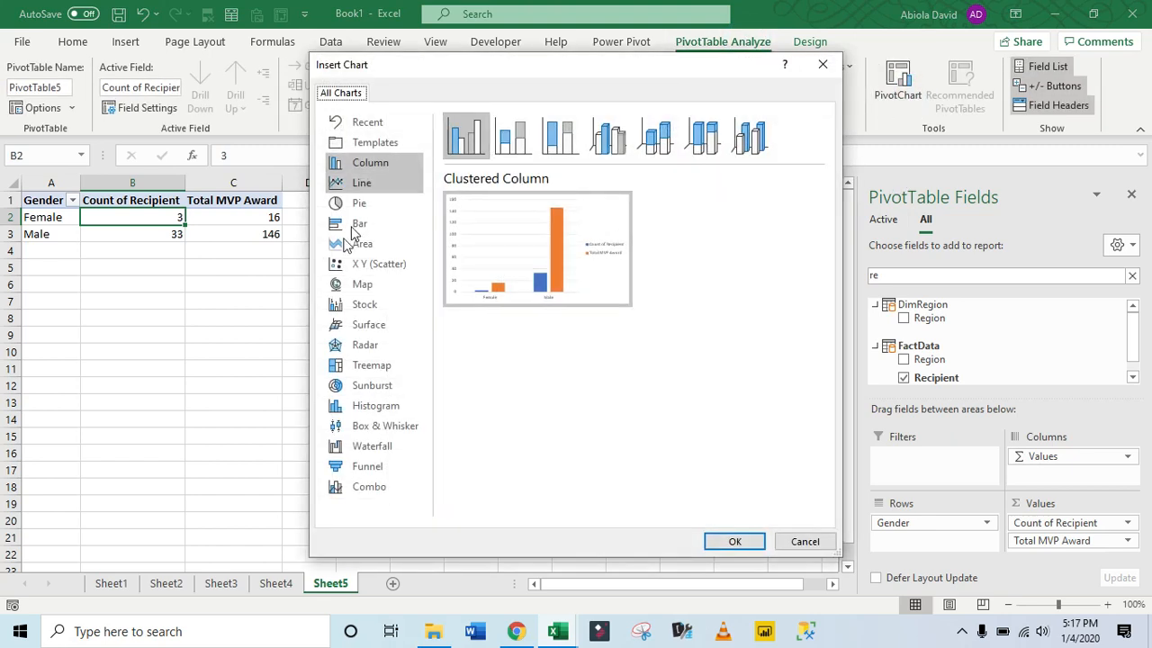
{"action": "left_click", "coordinate": [365, 206]}
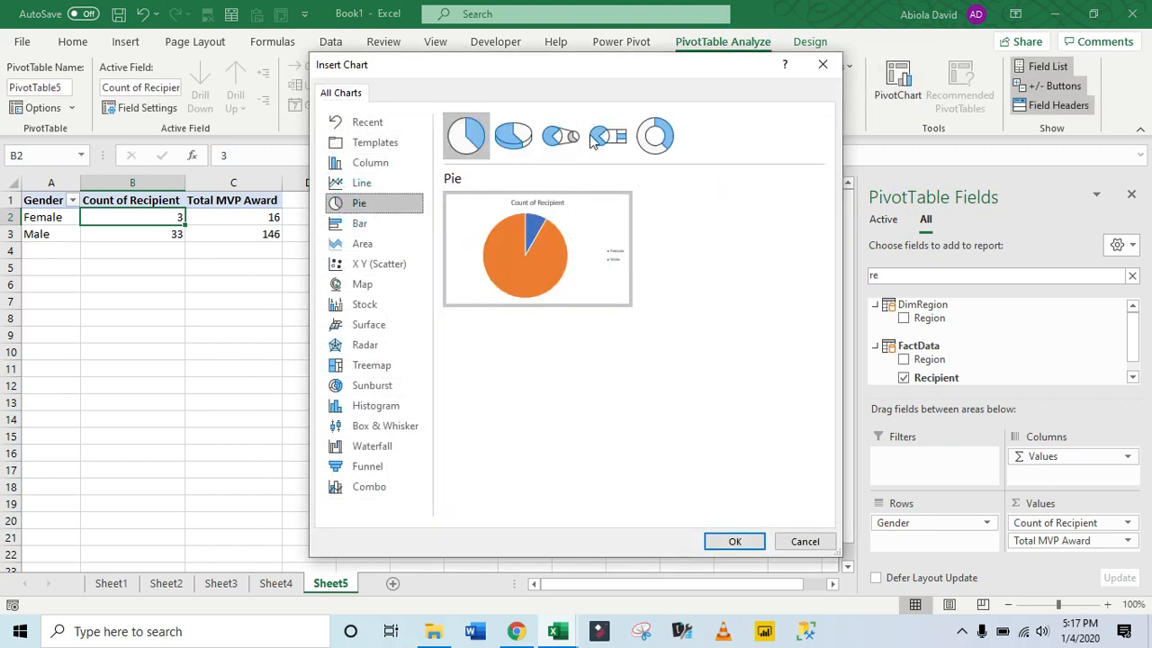
{"action": "left_click", "coordinate": [513, 135]}
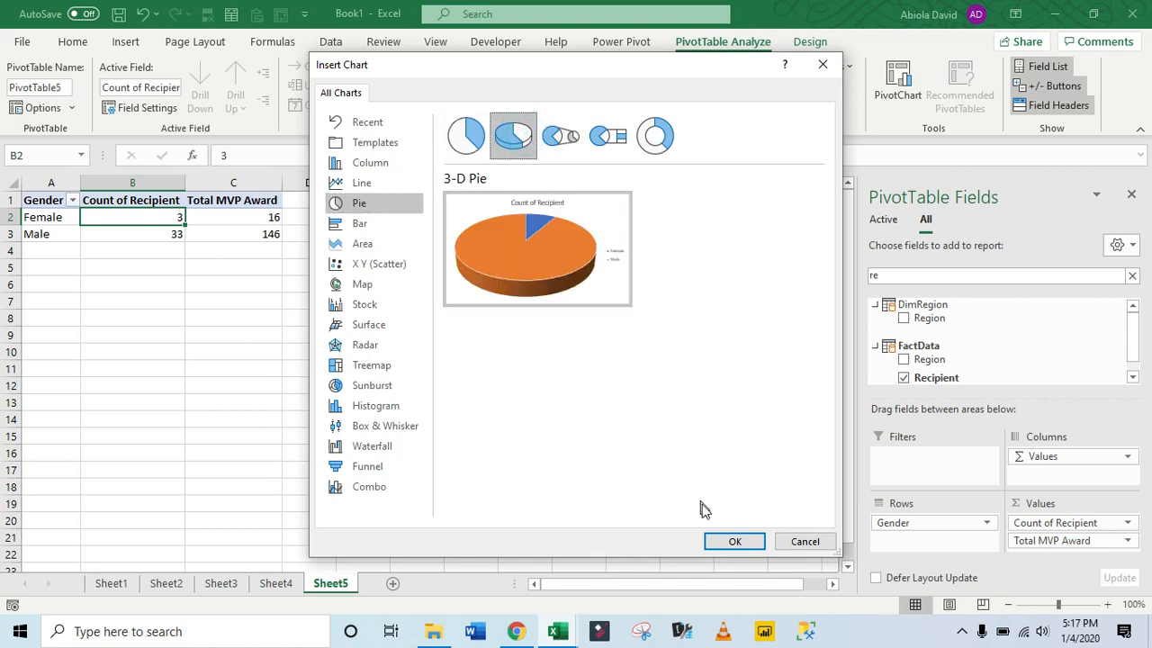
{"action": "left_click", "coordinate": [734, 541]}
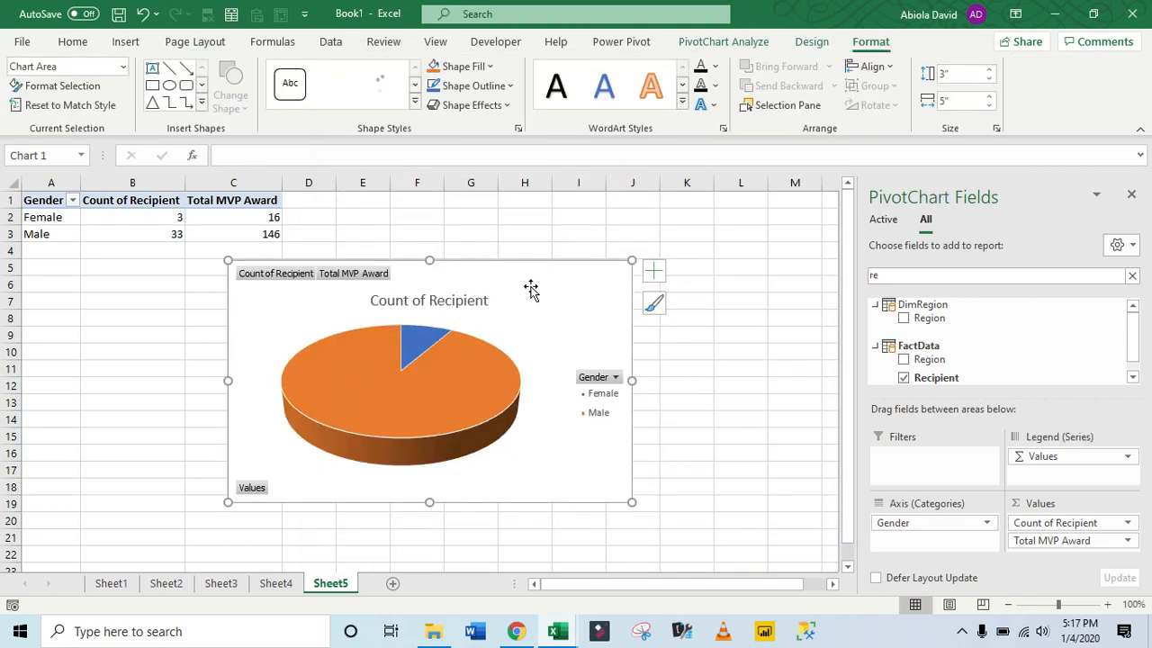
{"action": "right_click", "coordinate": [343, 273]}
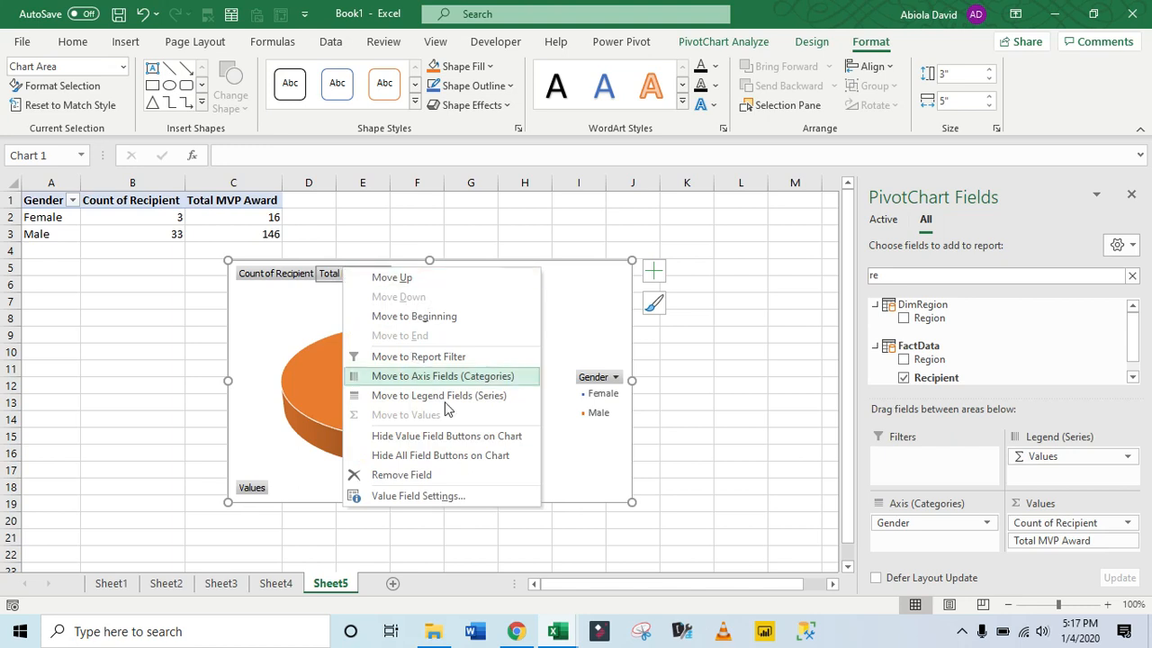
{"action": "left_click", "coordinate": [467, 461]}
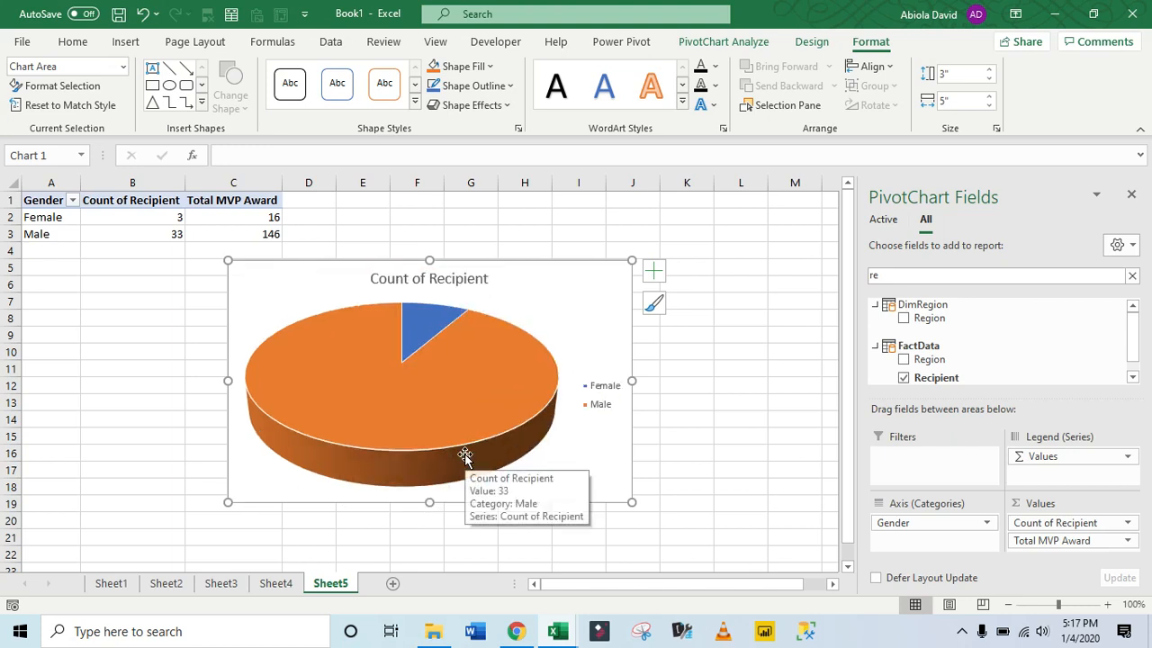
- Replace the pie chart's title with "Gender & Count of Recipient by Total MVP Award"
{"action": "left_click", "coordinate": [430, 277]}
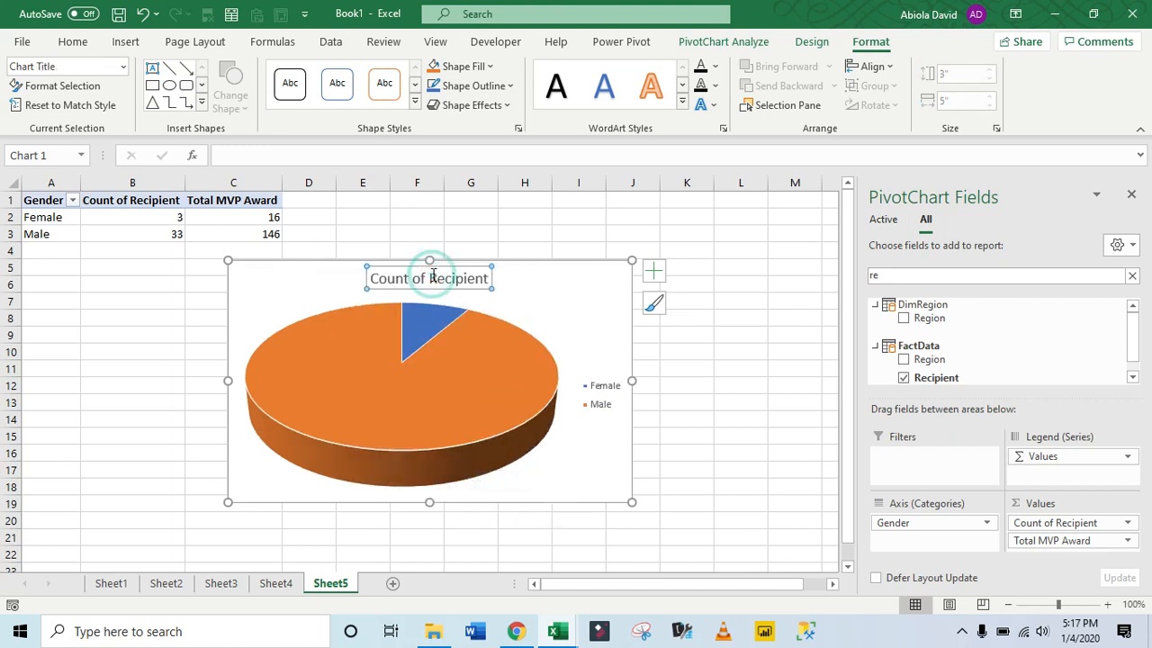
{"action": "left_click", "coordinate": [431, 278]}
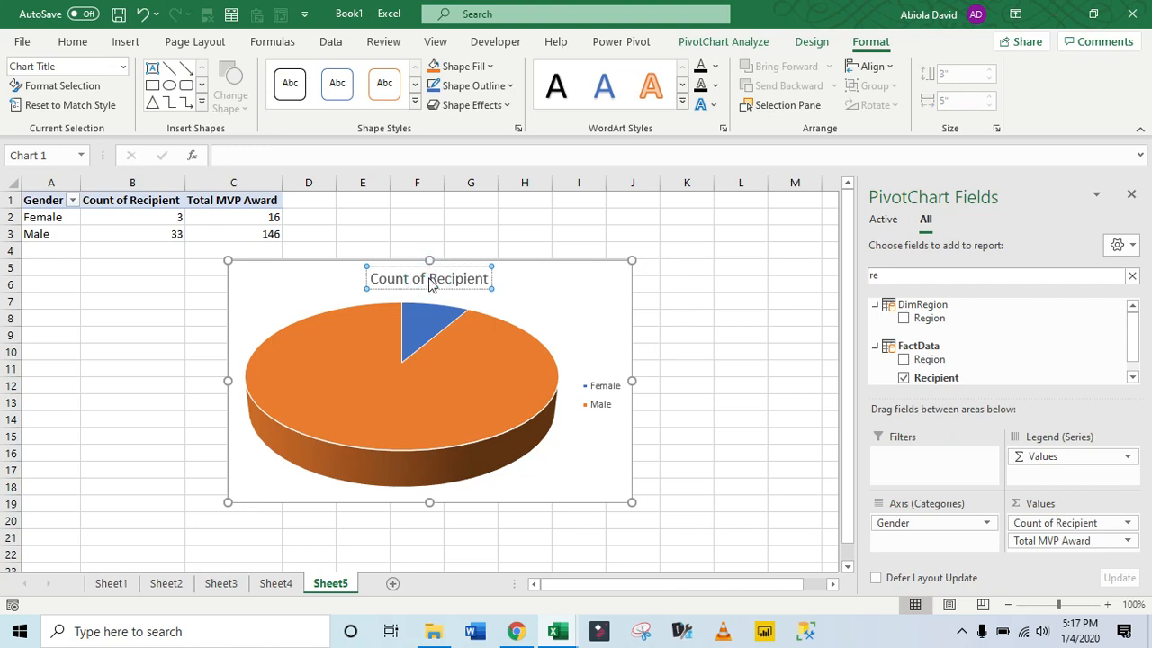
{"action": "key", "text": "ctrl+a"}
{"action": "type", "text": "Gender"}
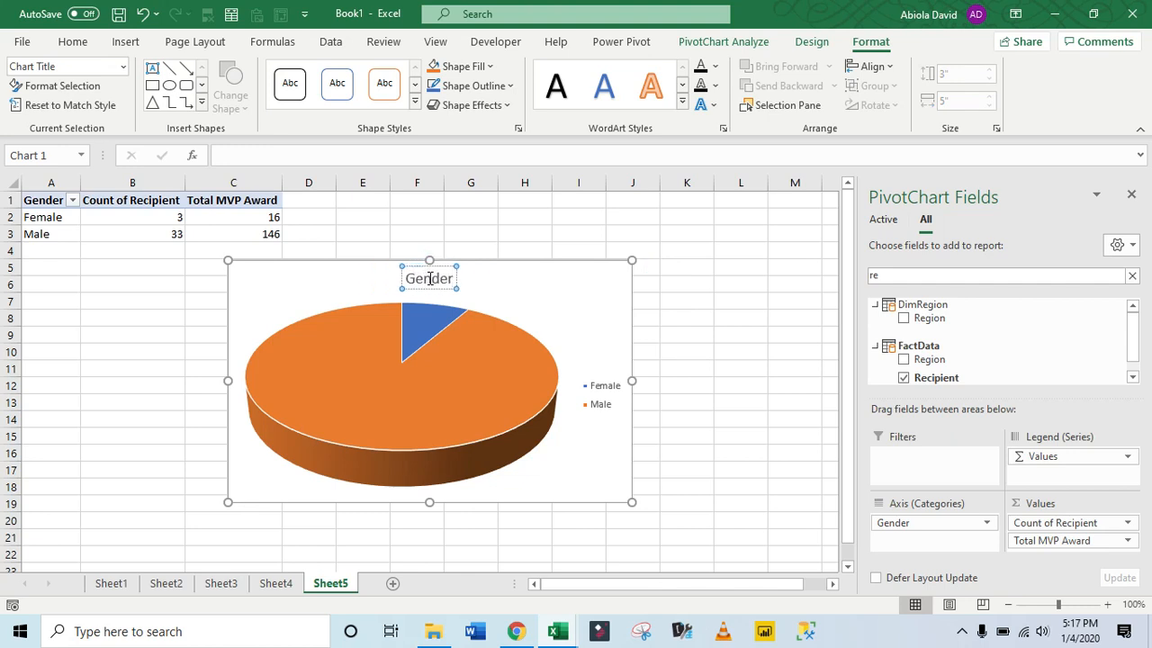
{"action": "type", "text": " & Cun"}
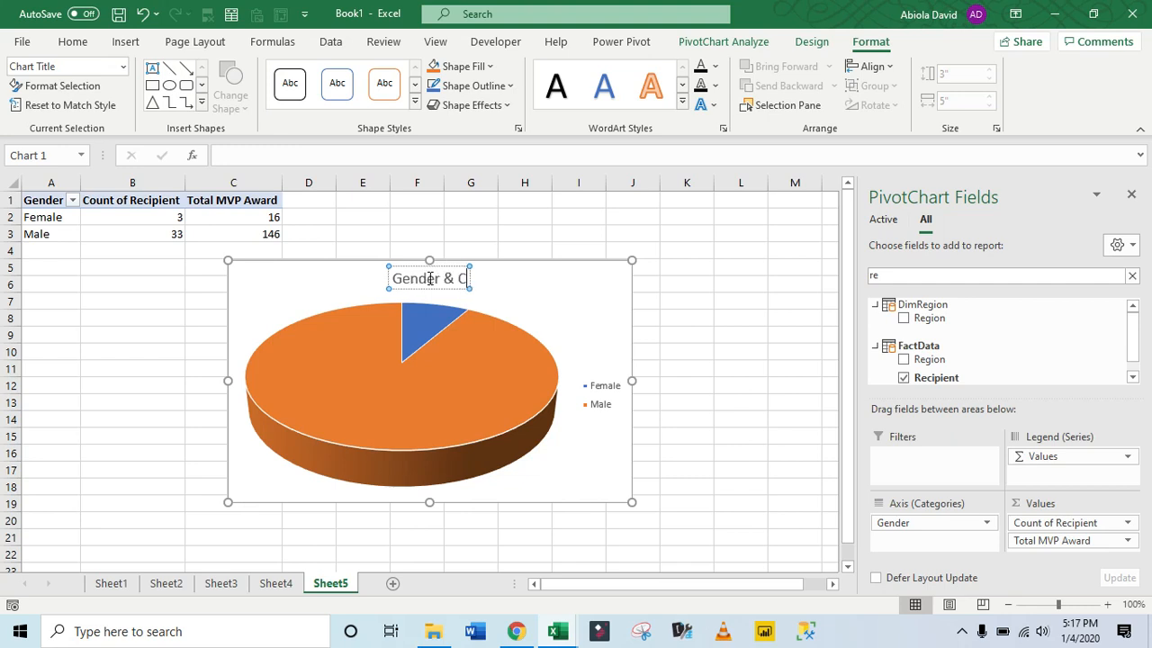
{"action": "key", "text": "BackSpace"}
{"action": "key", "text": "BackSpace"}
{"action": "type", "text": "ount of Recipient by"}
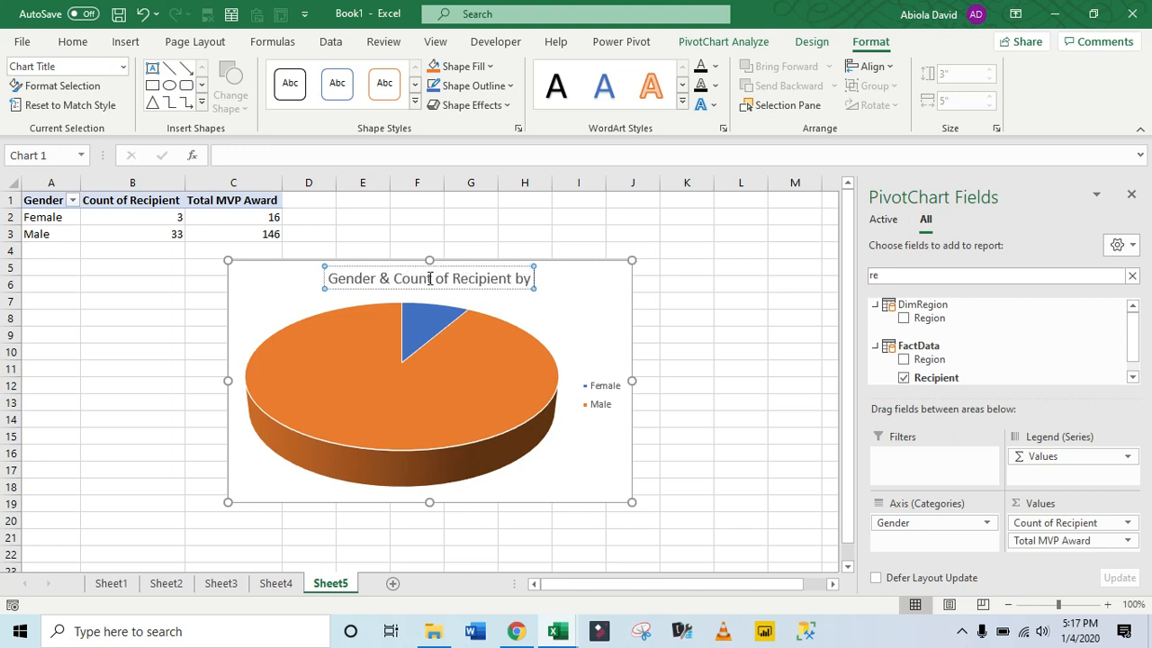
{"action": "type", "text": " Total"}
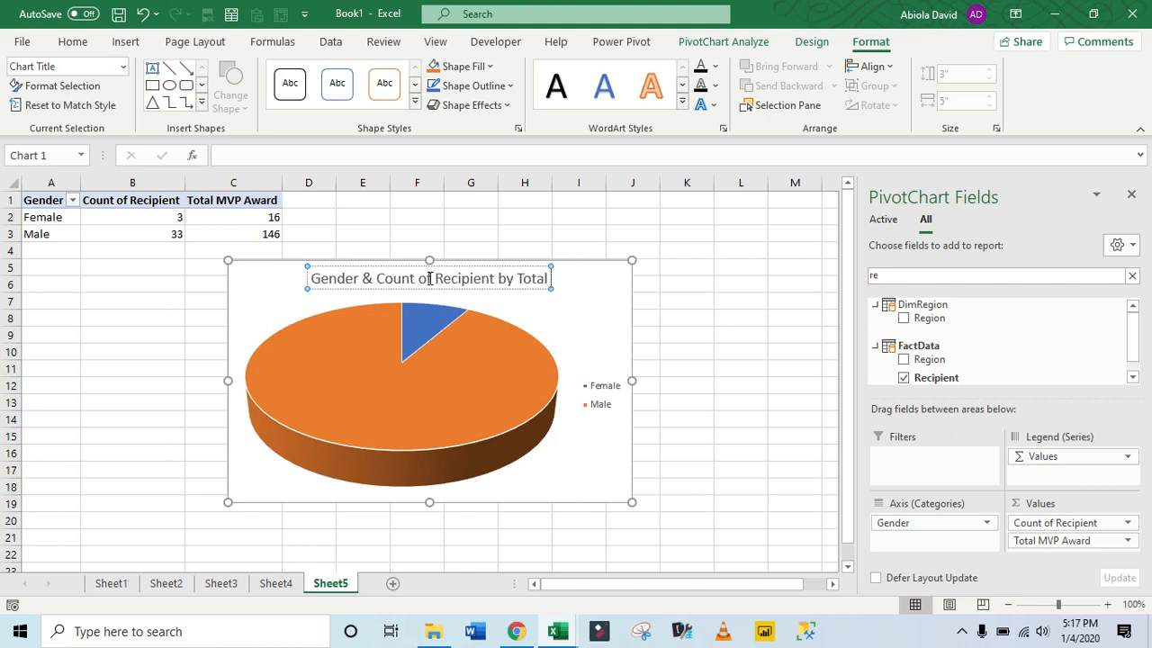
{"action": "type", "text": " Award"}
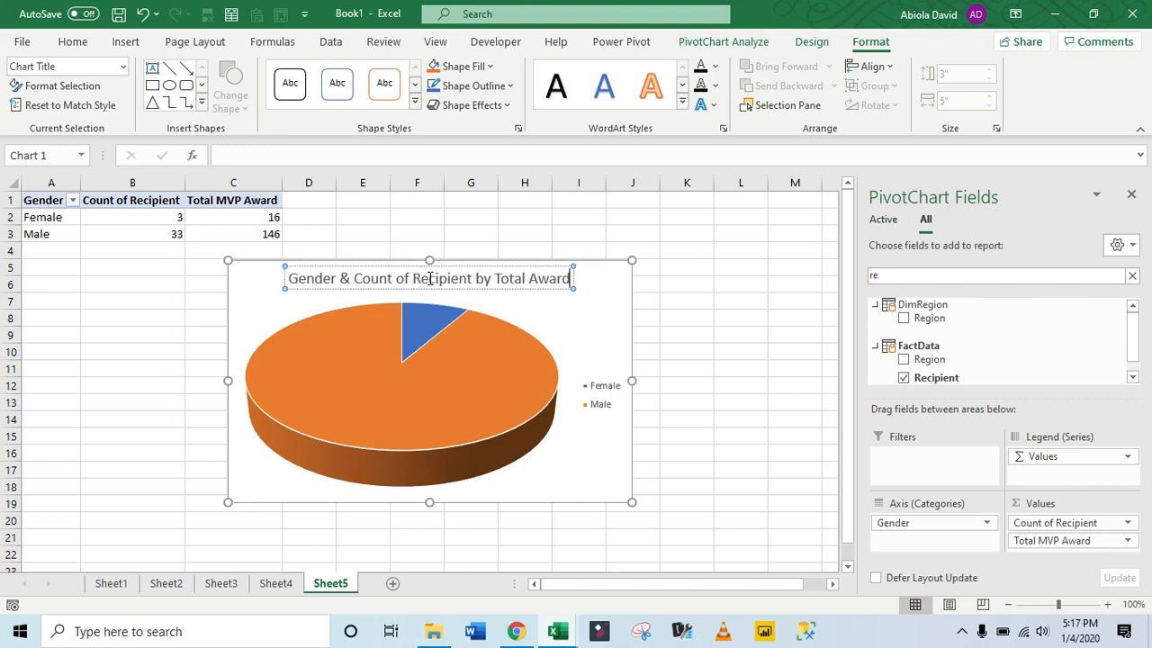
{"action": "key", "text": "BackSpace"}
{"action": "key", "text": "BackSpace"}
{"action": "key", "text": "BackSpace"}
{"action": "key", "text": "BackSpace"}
{"action": "key", "text": "BackSpace"}
{"action": "key", "text": "BackSpace"}
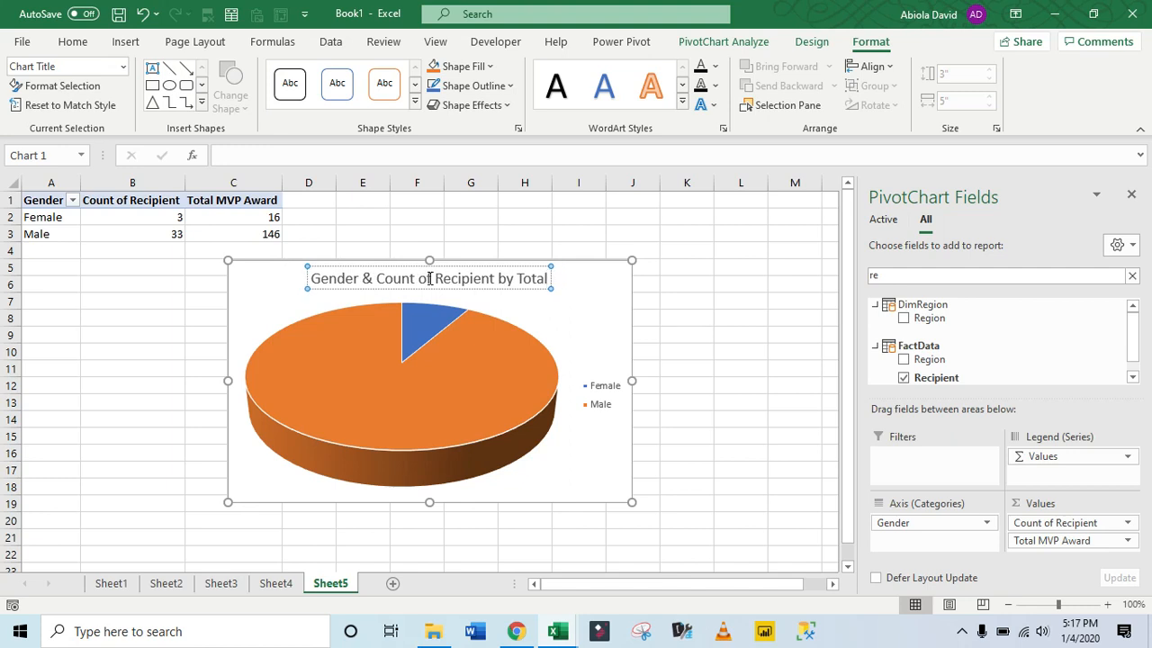
{"action": "type", "text": "MVP Award"}
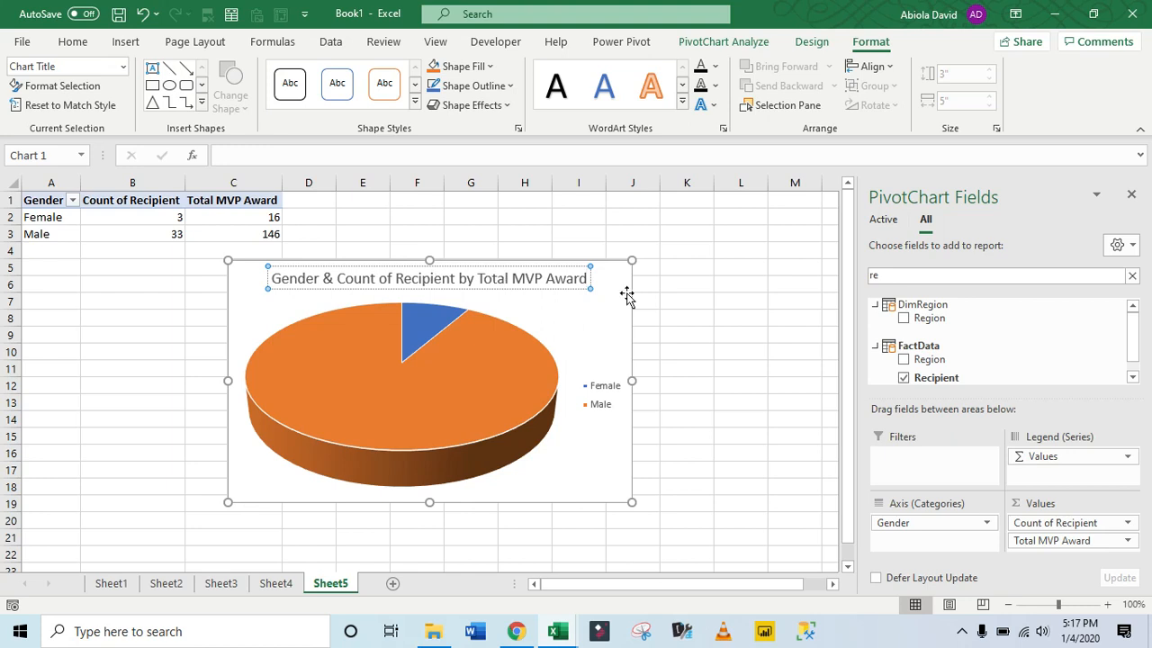
{"action": "left_click", "coordinate": [692, 305]}
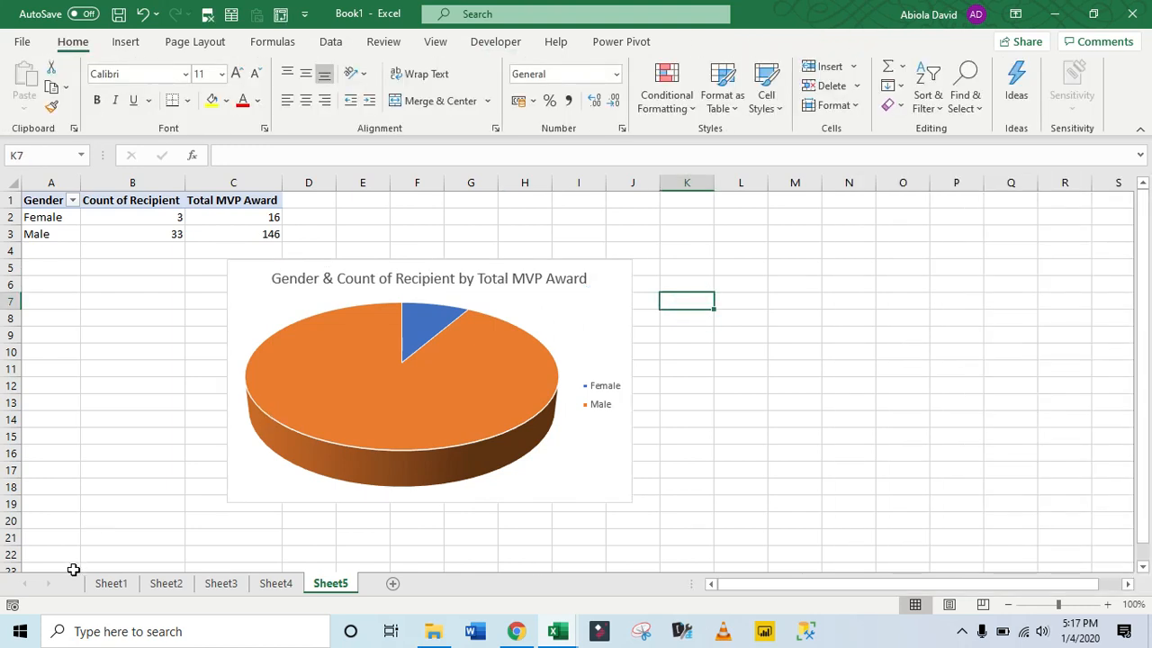
- Add worksheet Sheet6 and collapse the ribbon
{"action": "left_click", "coordinate": [392, 583]}
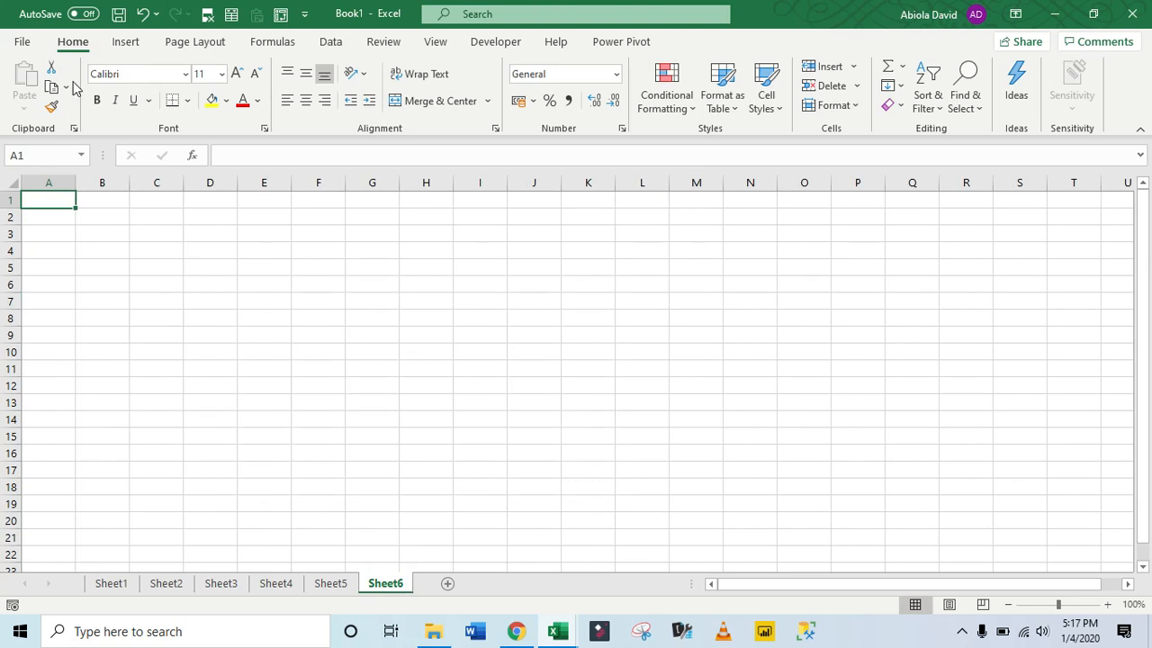
{"action": "double_click", "coordinate": [66, 47]}
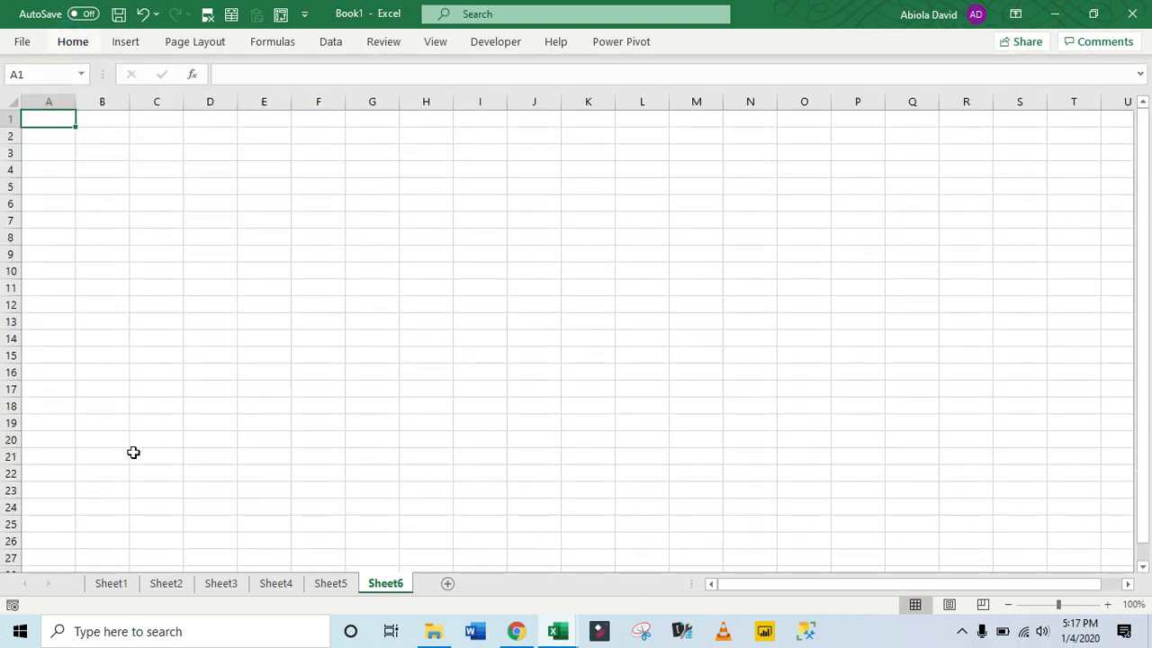
- Move the Region & Recipient chart from Sheet1 to Sheet6, place its upper edge at row 14 against column A, and close the field list
{"action": "left_click", "coordinate": [117, 582]}
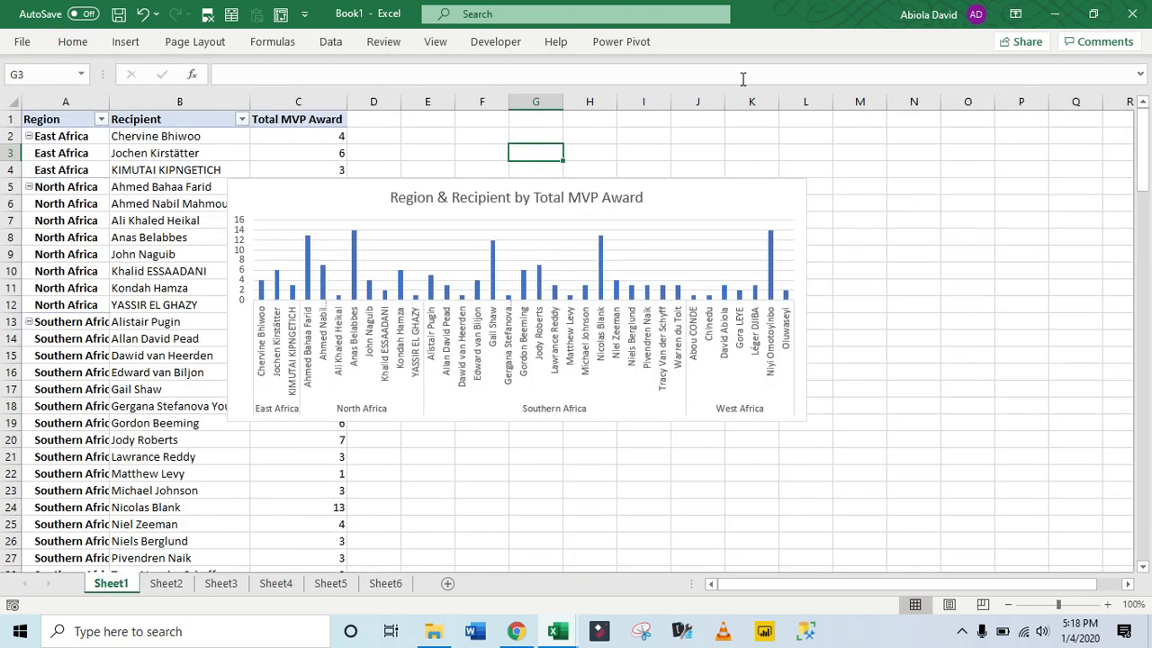
{"action": "left_click", "coordinate": [748, 186]}
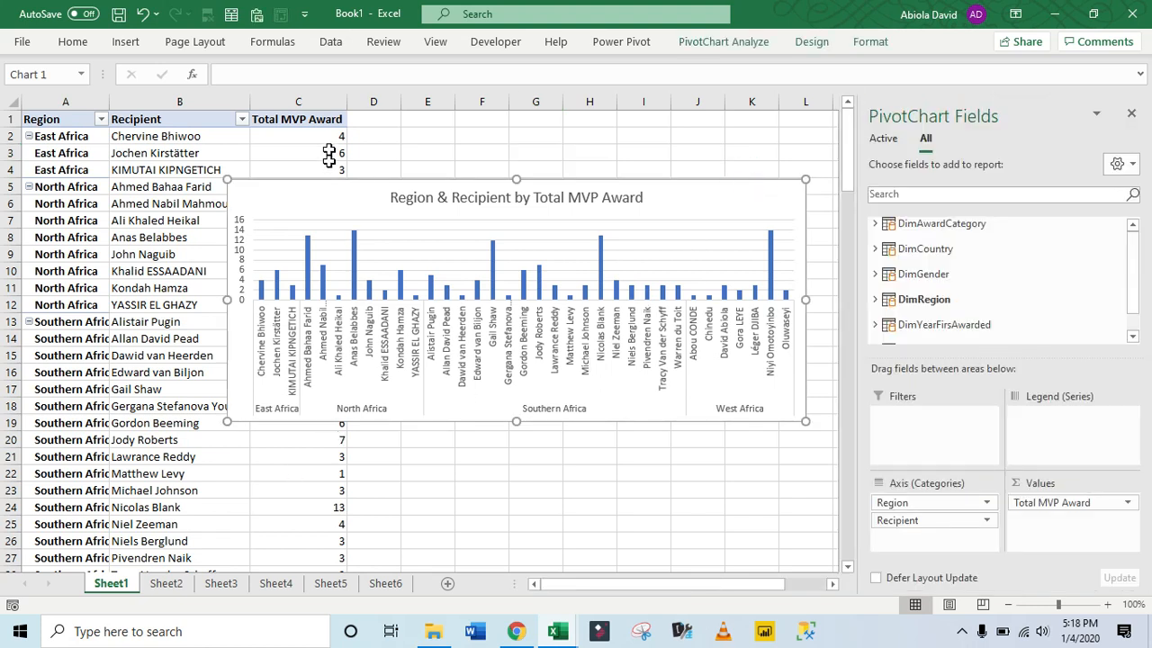
{"action": "left_click", "coordinate": [536, 153]}
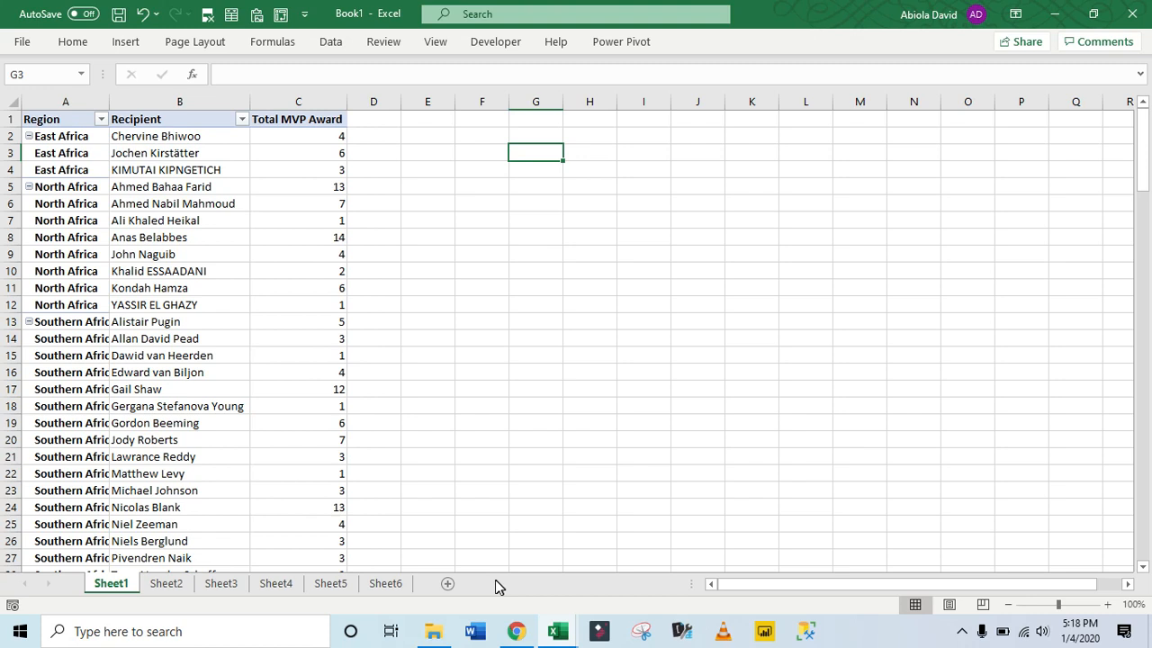
{"action": "left_click", "coordinate": [385, 584]}
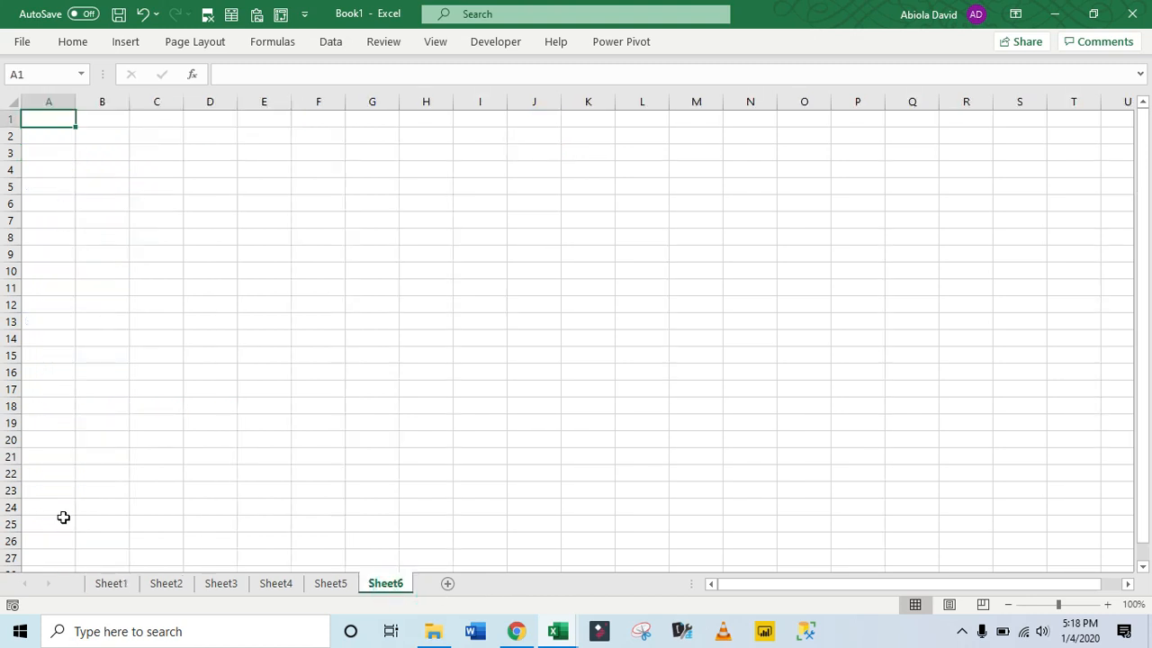
{"action": "left_click", "coordinate": [39, 460]}
{"action": "key", "text": "ctrl+v"}
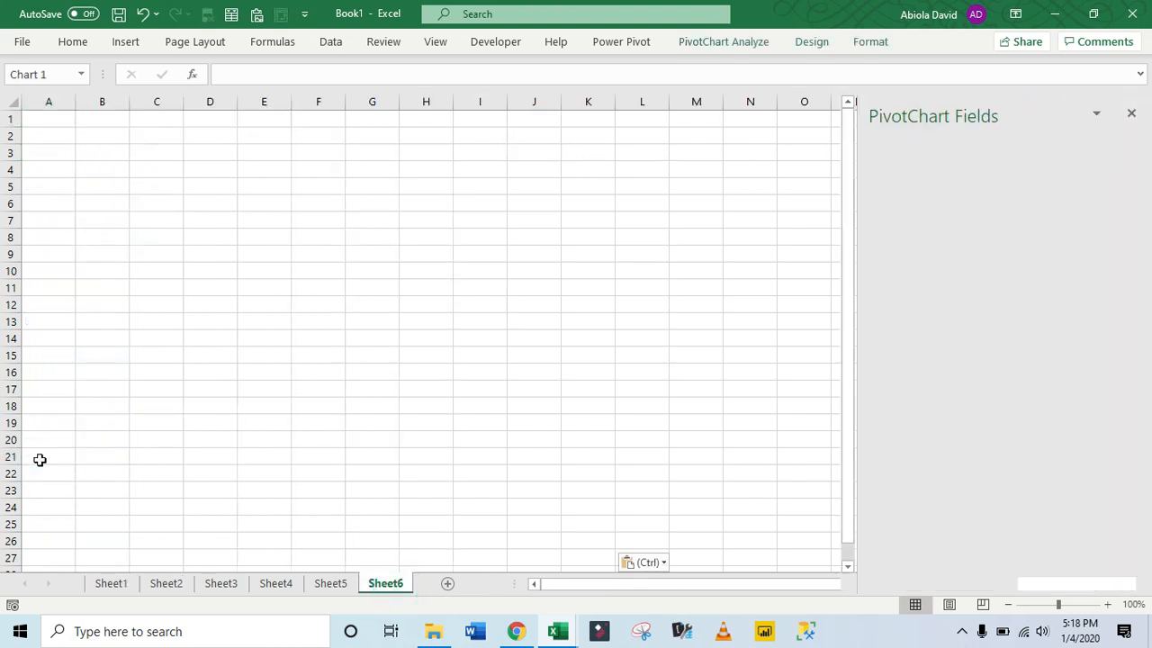
{"action": "left_click_drag", "start_coordinate": [246, 442], "coordinate": [252, 330]}
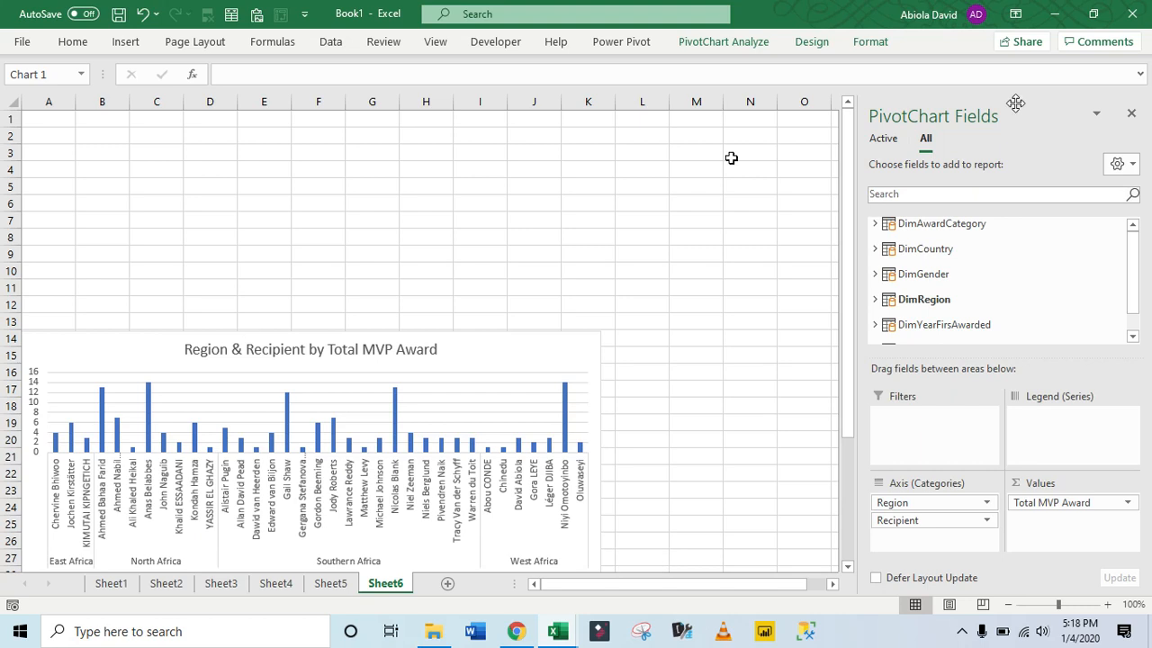
{"action": "left_click", "coordinate": [1130, 115]}
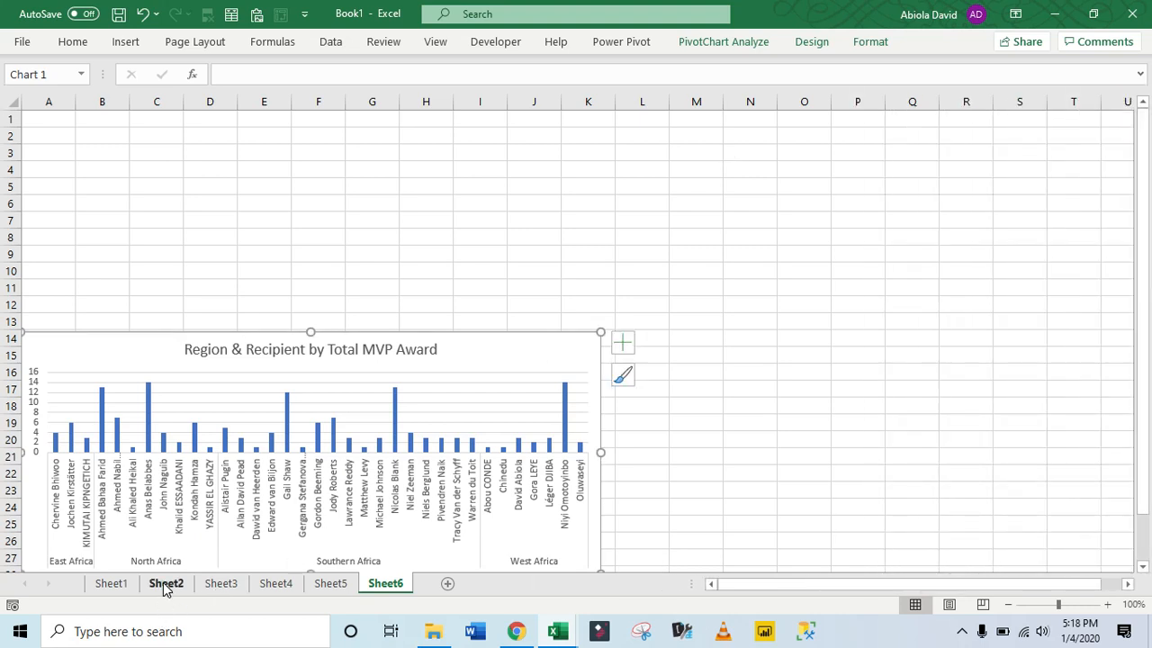
- Move the Award Category chart from Sheet2 to Sheet6, placing it directly beside the Region & Recipient chart with its upper edge at row 14
{"action": "left_click", "coordinate": [166, 585]}
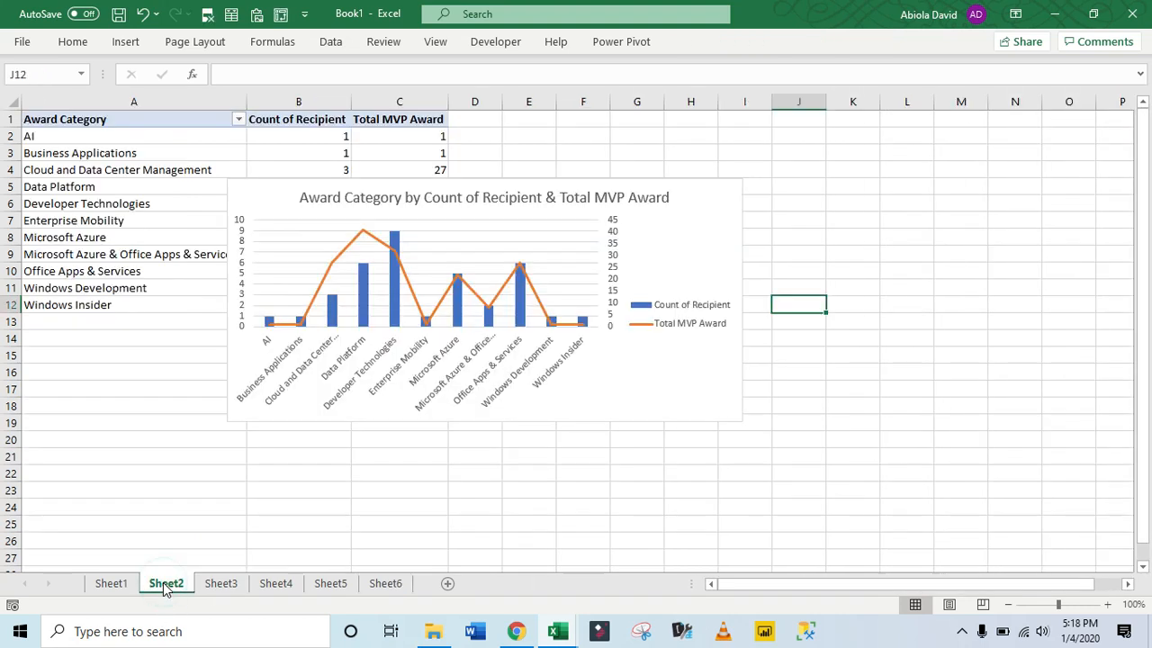
{"action": "left_click", "coordinate": [714, 202]}
{"action": "key", "text": "Delete"}
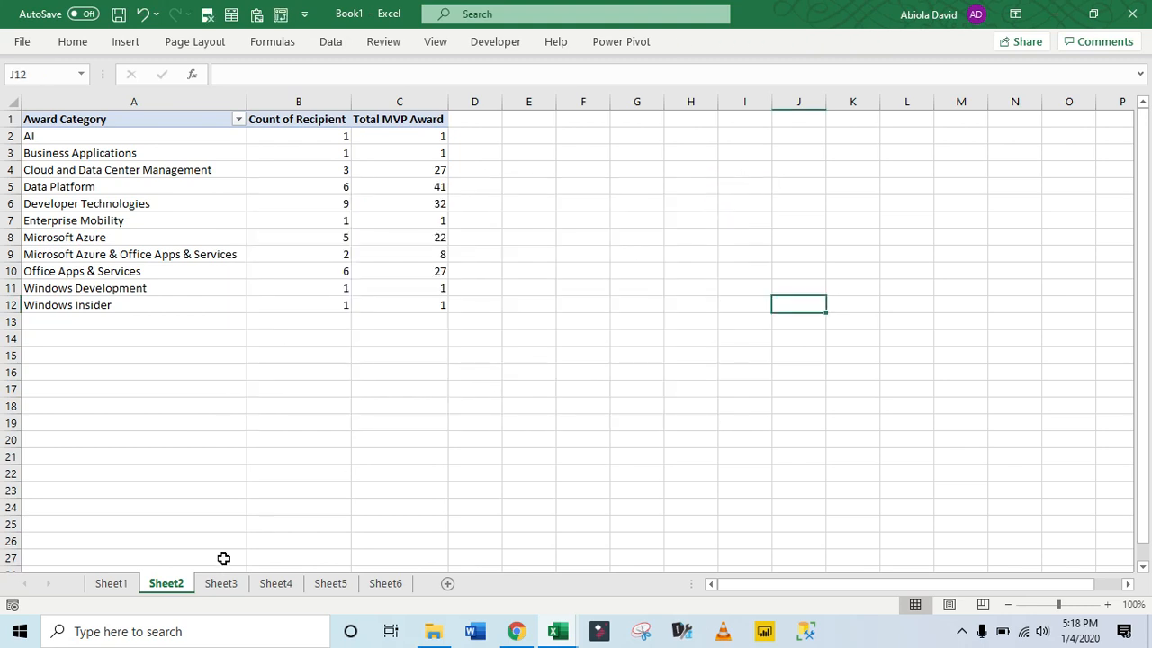
{"action": "left_click", "coordinate": [400, 583]}
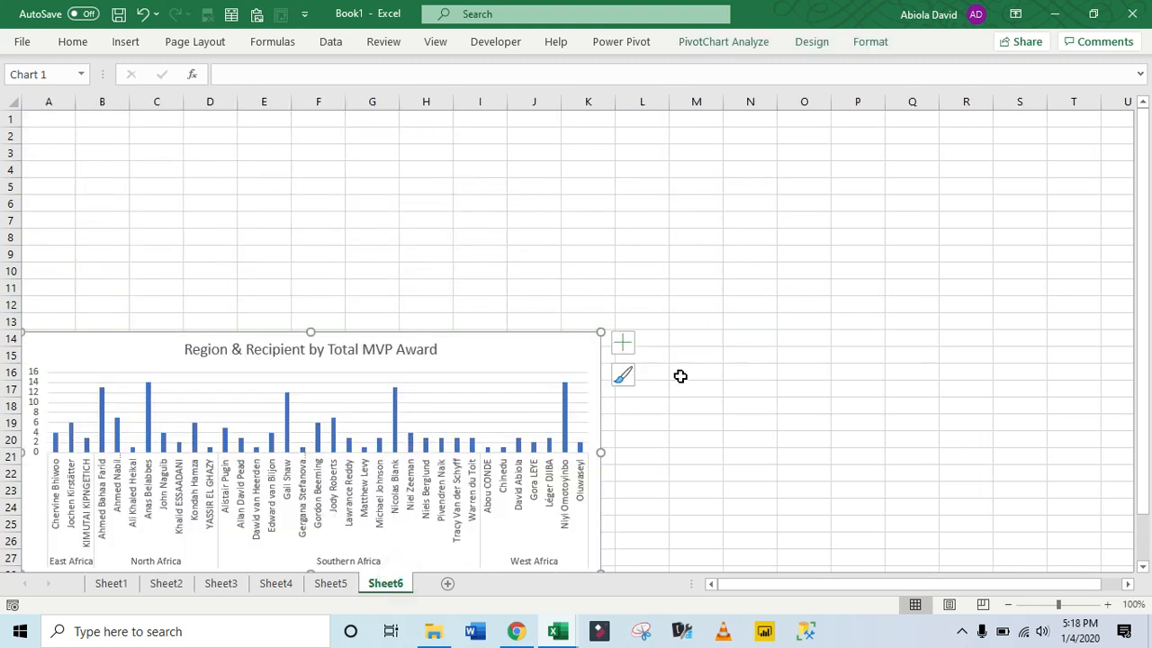
{"action": "left_click", "coordinate": [641, 339]}
{"action": "key", "text": "ctrl+v"}
{"action": "left_click_drag", "start_coordinate": [678, 330], "coordinate": [664, 330]}
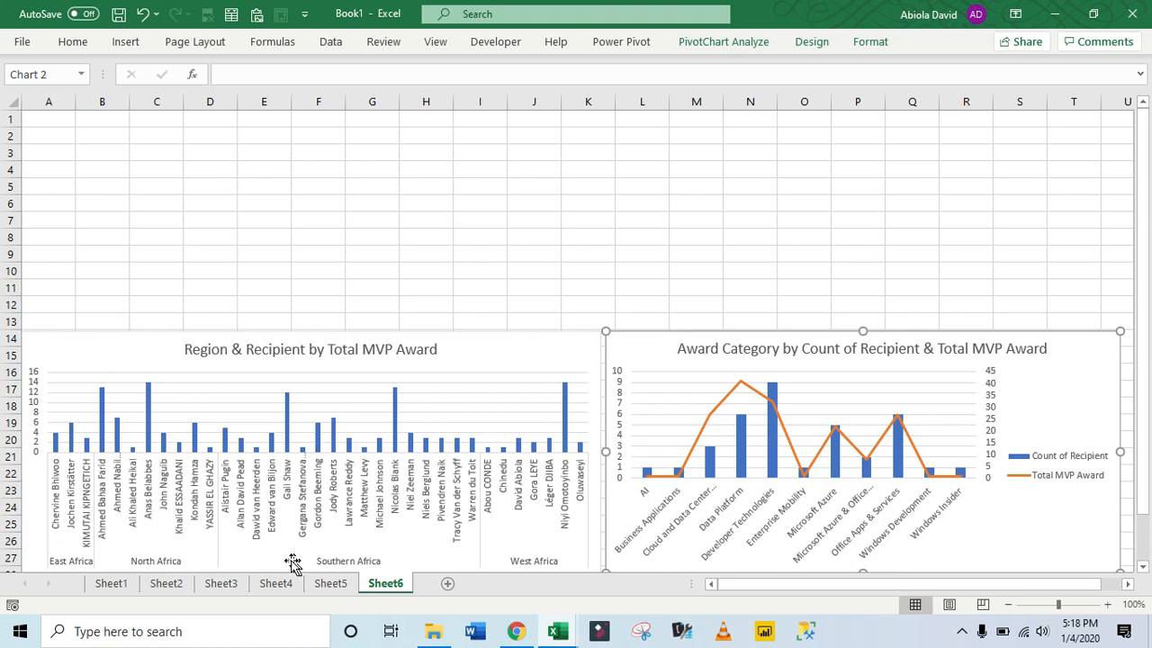
- Move the country map chart from Sheet3 to cell A2 on Sheet6 and shrink it to about columns A–F and rows 2–11
{"action": "left_click", "coordinate": [222, 583]}
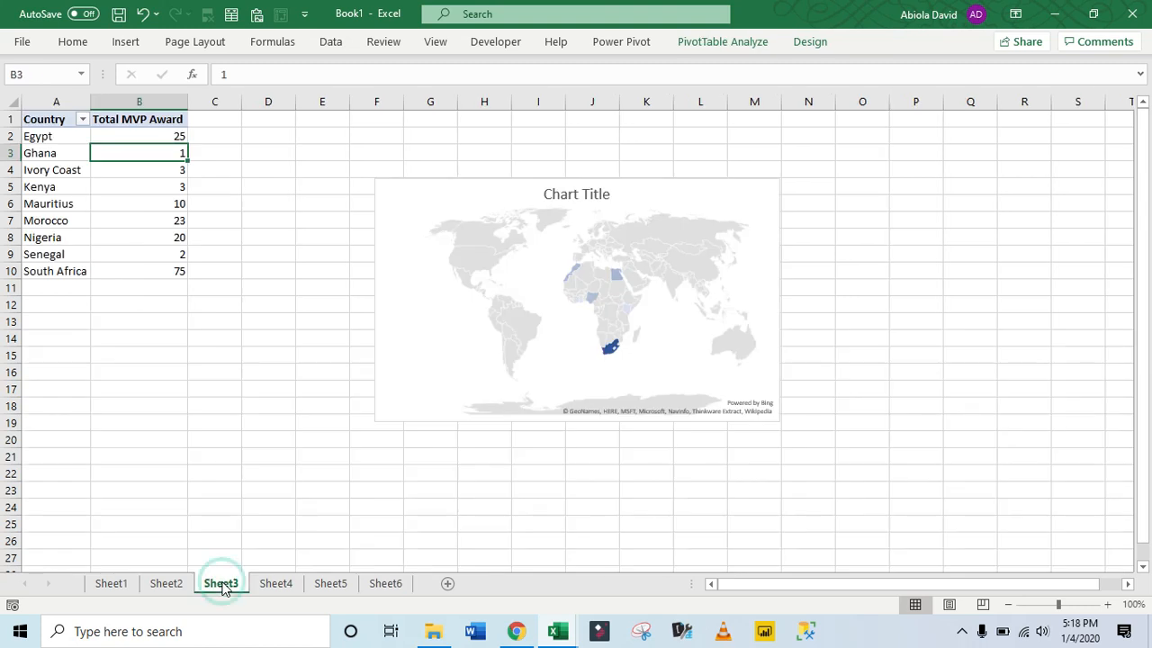
{"action": "left_click", "coordinate": [388, 199]}
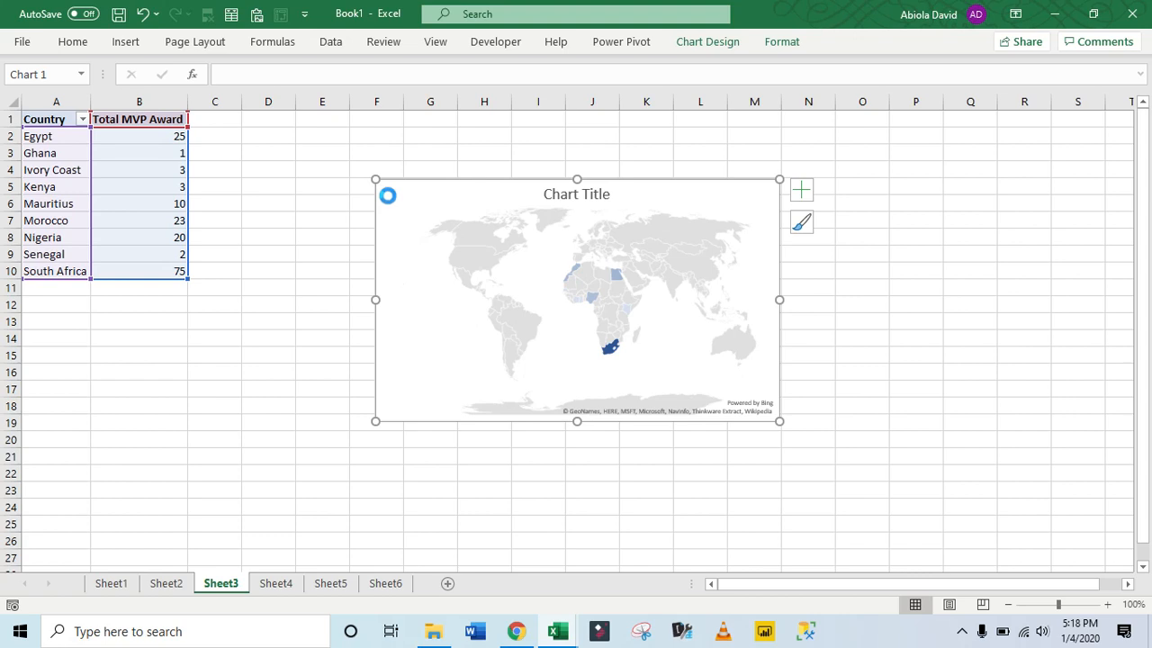
{"action": "key", "text": "Delete"}
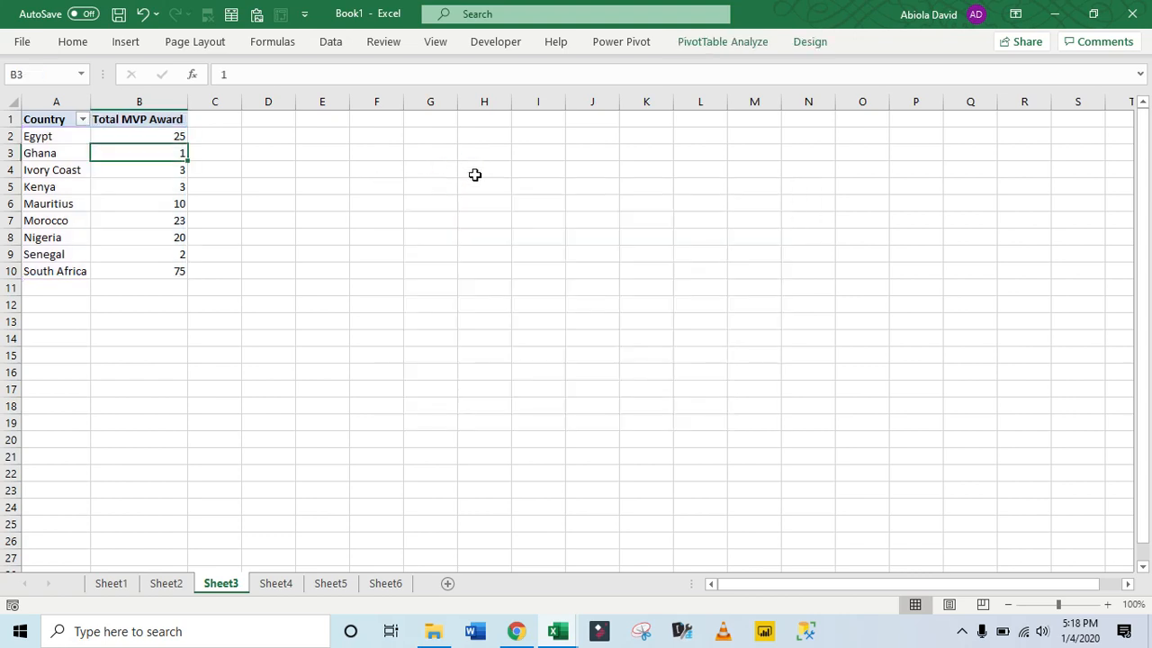
{"action": "left_click", "coordinate": [367, 584]}
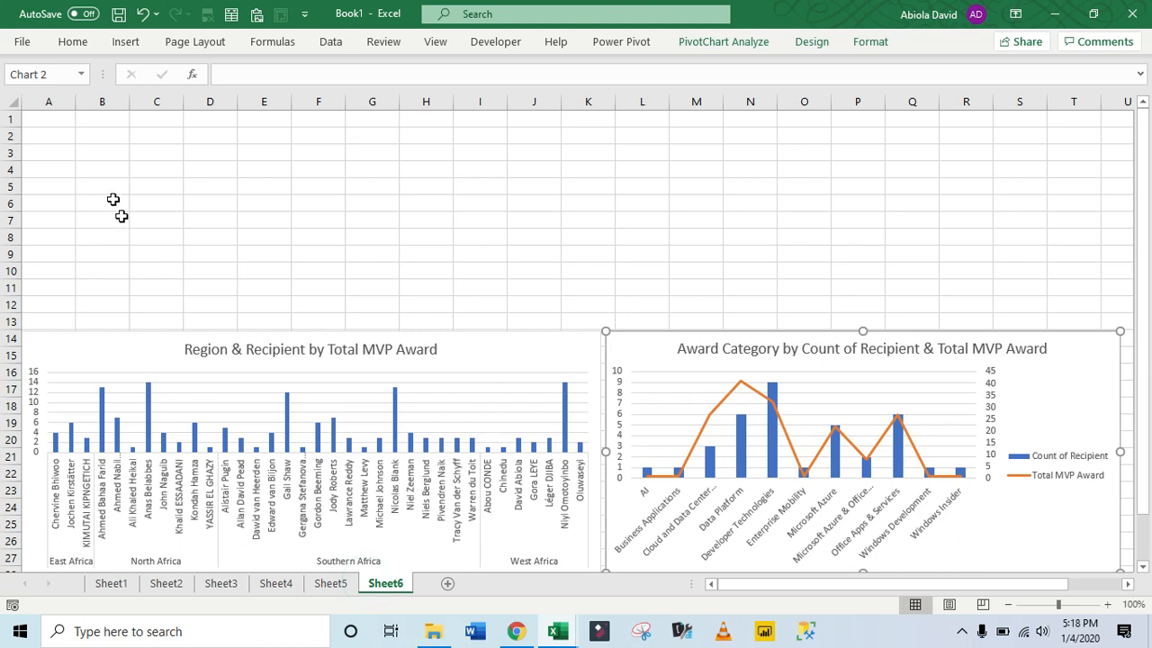
{"action": "left_click", "coordinate": [50, 135]}
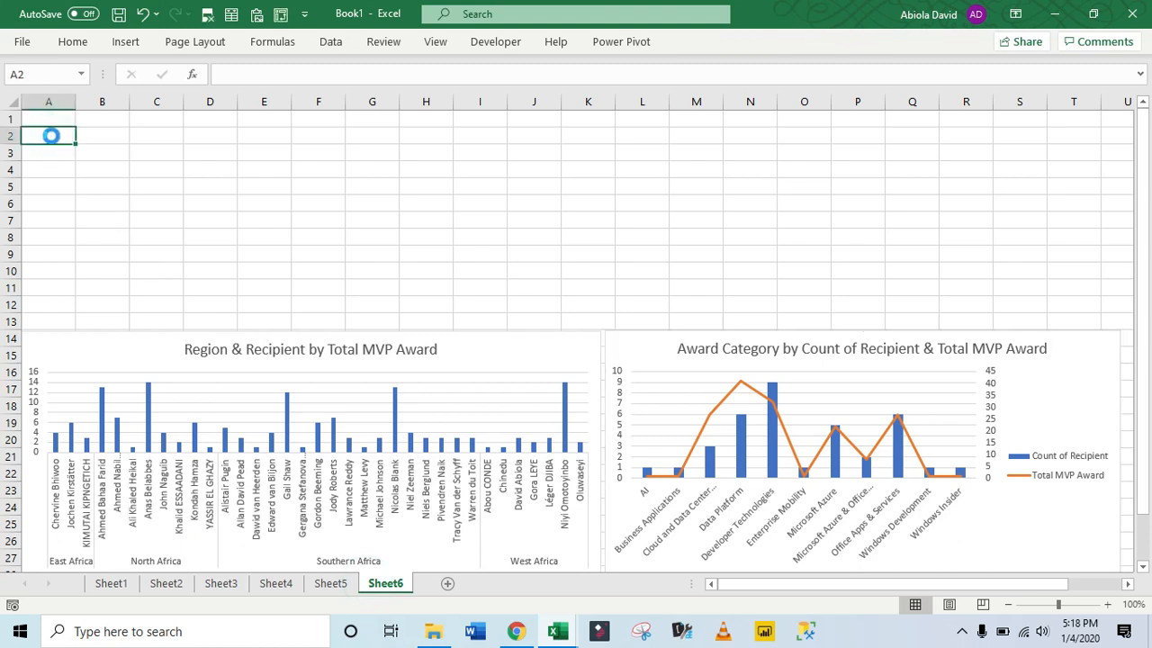
{"action": "key", "text": "ctrl+v"}
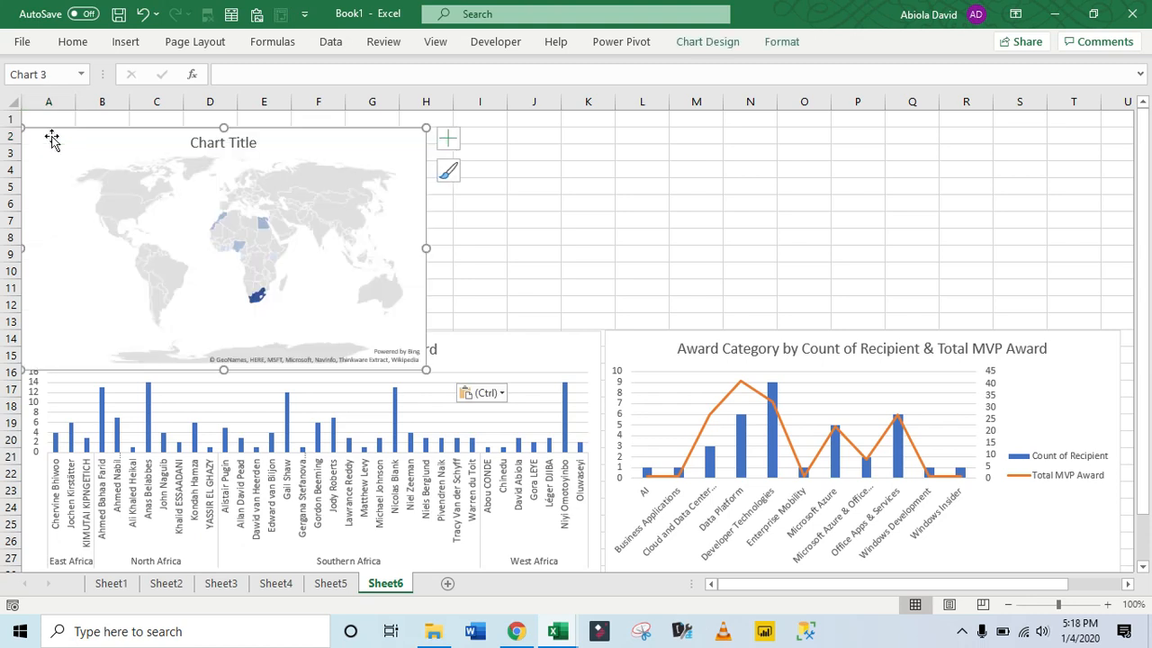
{"action": "mouse_move", "coordinate": [425, 367]}
{"action": "left_mouse_down"}
{"action": "mouse_move", "coordinate": [306, 268]}
{"action": "mouse_move", "coordinate": [326, 290]}
{"action": "left_mouse_up"}
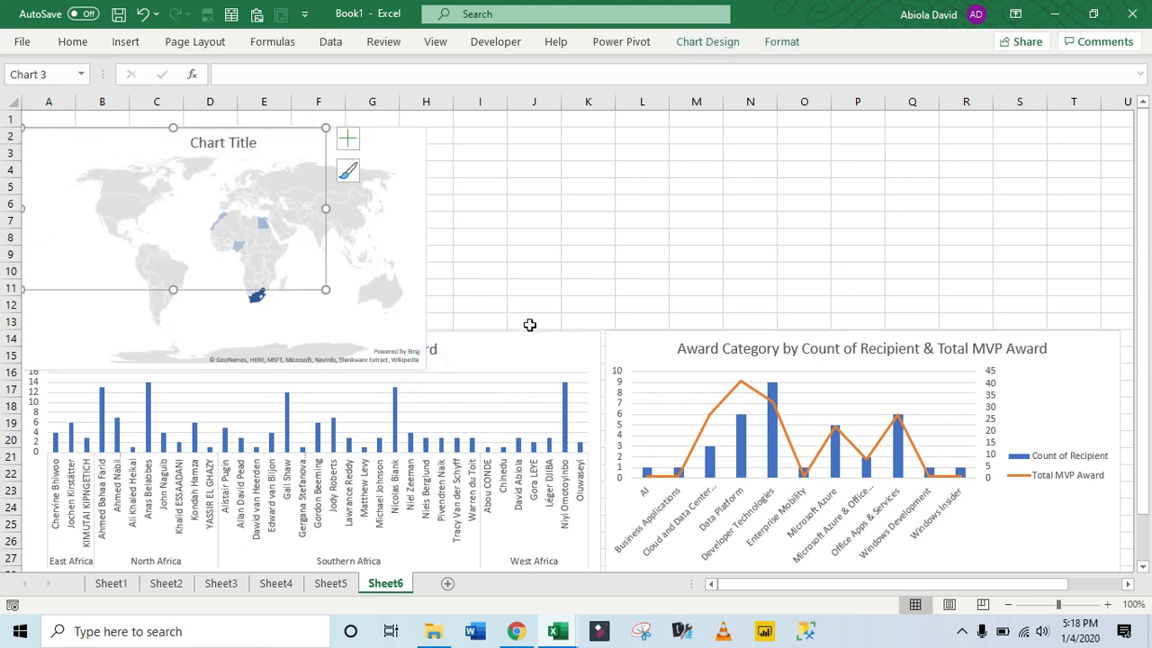
- Shorten the Region & Recipient and Award Category charts together so that their upper edges sit at row 16
{"action": "left_click", "coordinate": [534, 349]}
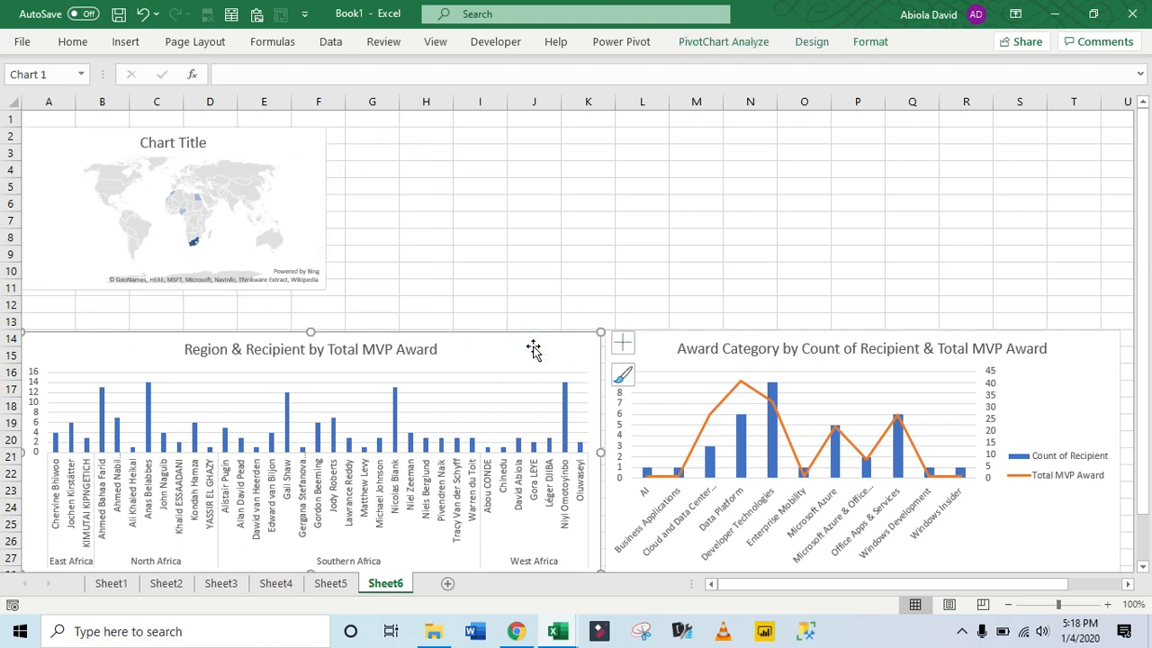
{"action": "left_click", "coordinate": [1054, 351], "text": "ctrl"}
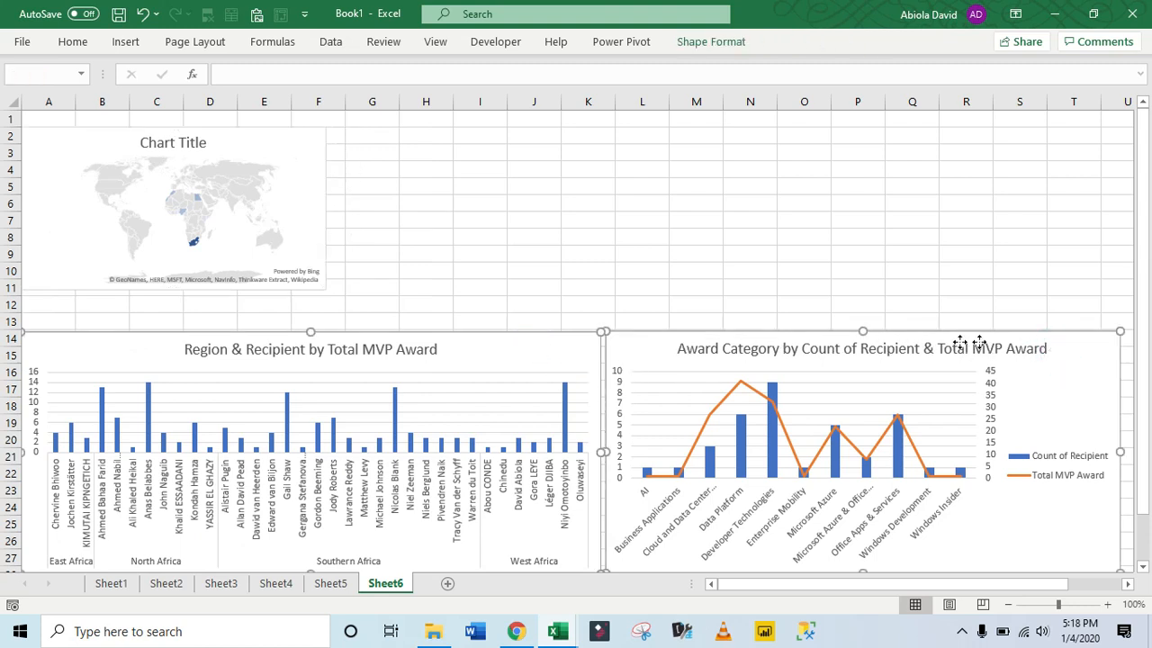
{"action": "left_click_drag", "start_coordinate": [861, 327], "coordinate": [864, 370]}
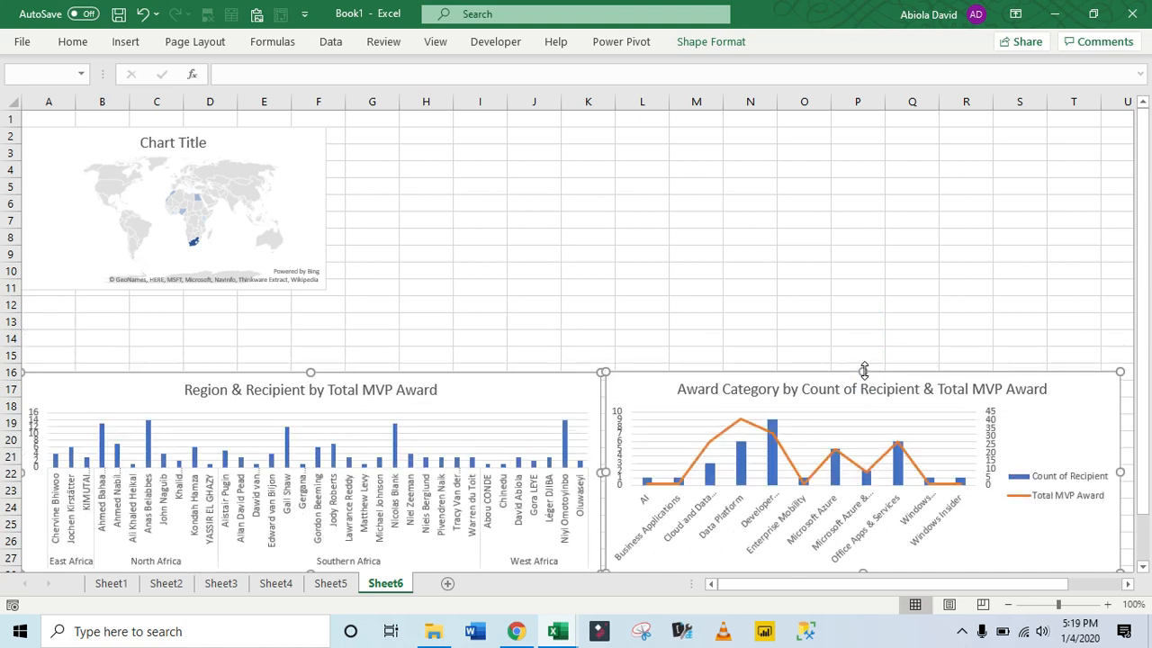
{"action": "left_click", "coordinate": [956, 246]}
- Widen the Award Category chart slightly and move the map chart down until it sits just above the Region & Recipient chart
{"action": "left_click", "coordinate": [1113, 449]}
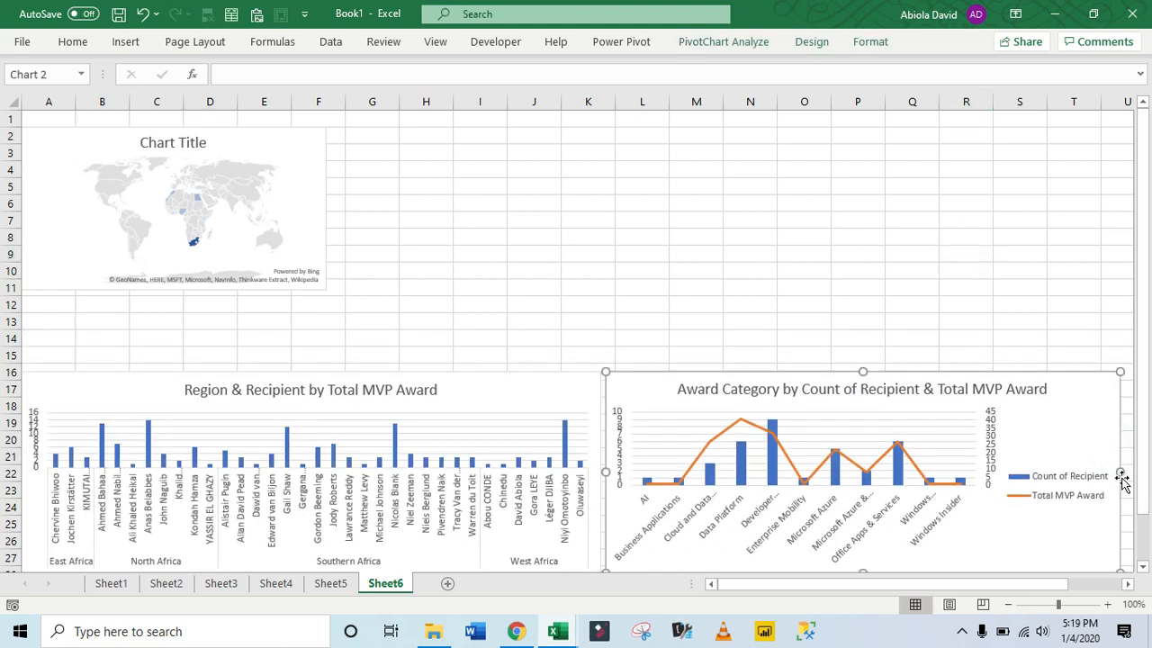
{"action": "scroll", "coordinate": [1122, 472], "scroll_direction": "right", "scroll_amount": 5}
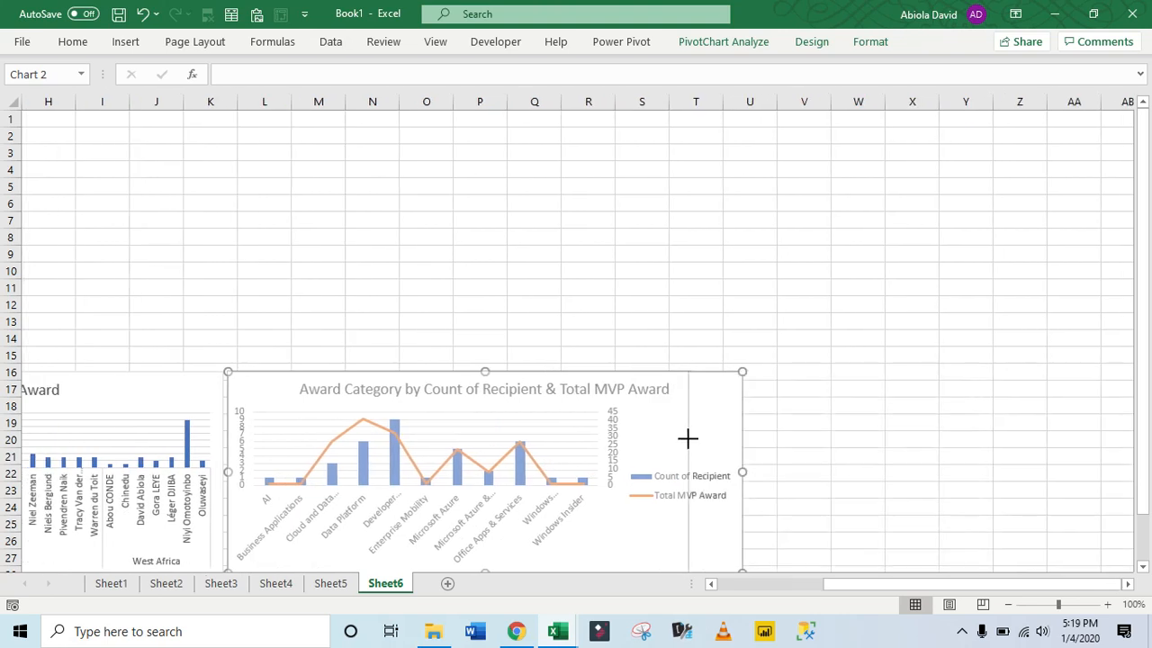
{"action": "left_click_drag", "start_coordinate": [753, 431], "coordinate": [761, 437]}
{"action": "left_click_drag", "start_coordinate": [909, 585], "coordinate": [771, 607]}
{"action": "left_click_drag", "start_coordinate": [34, 222], "coordinate": [44, 309]}
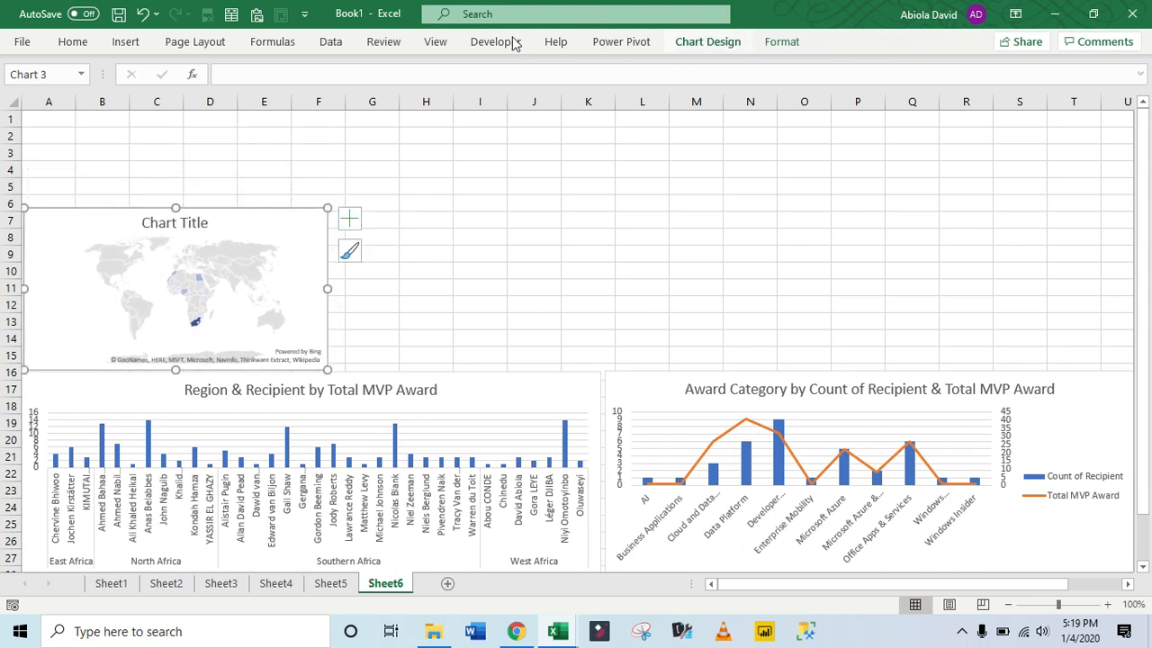
- Hide the gridlines on Sheet6
{"action": "left_click", "coordinate": [431, 42]}
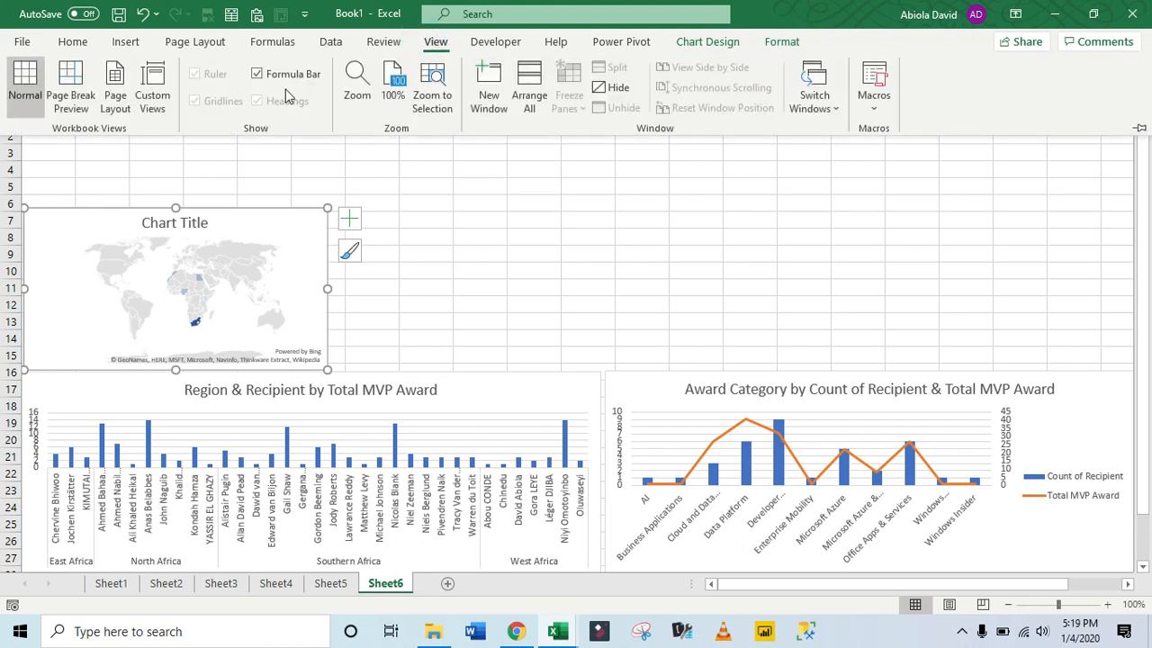
{"action": "left_click", "coordinate": [522, 227]}
{"action": "left_click", "coordinate": [526, 234]}
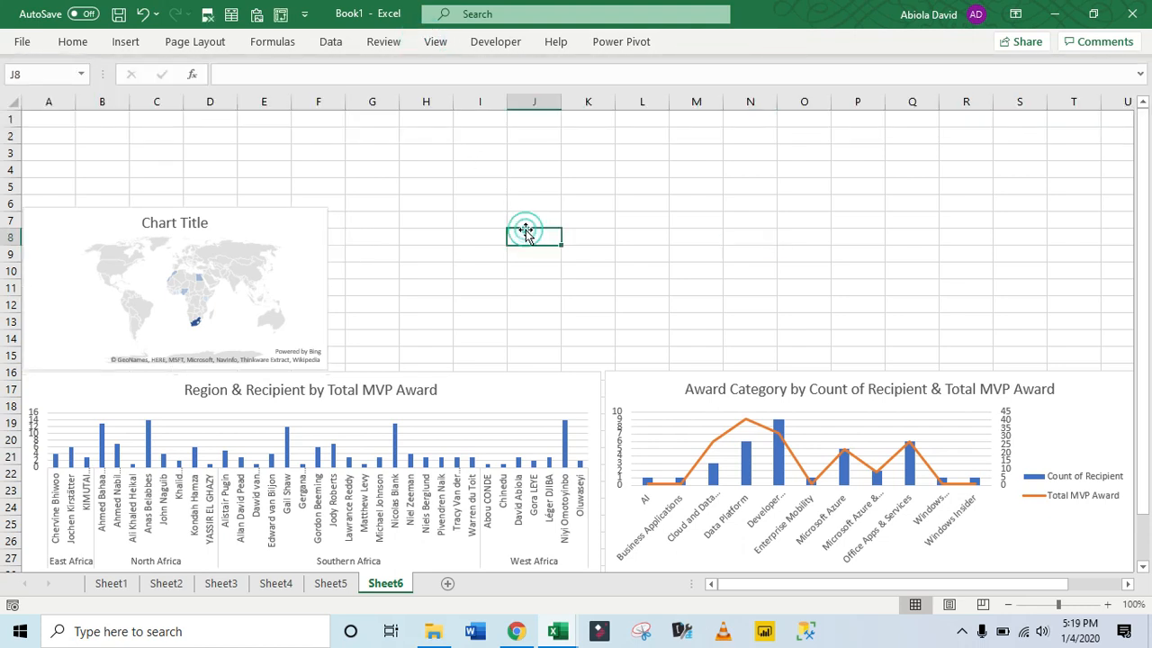
{"action": "left_click", "coordinate": [435, 41]}
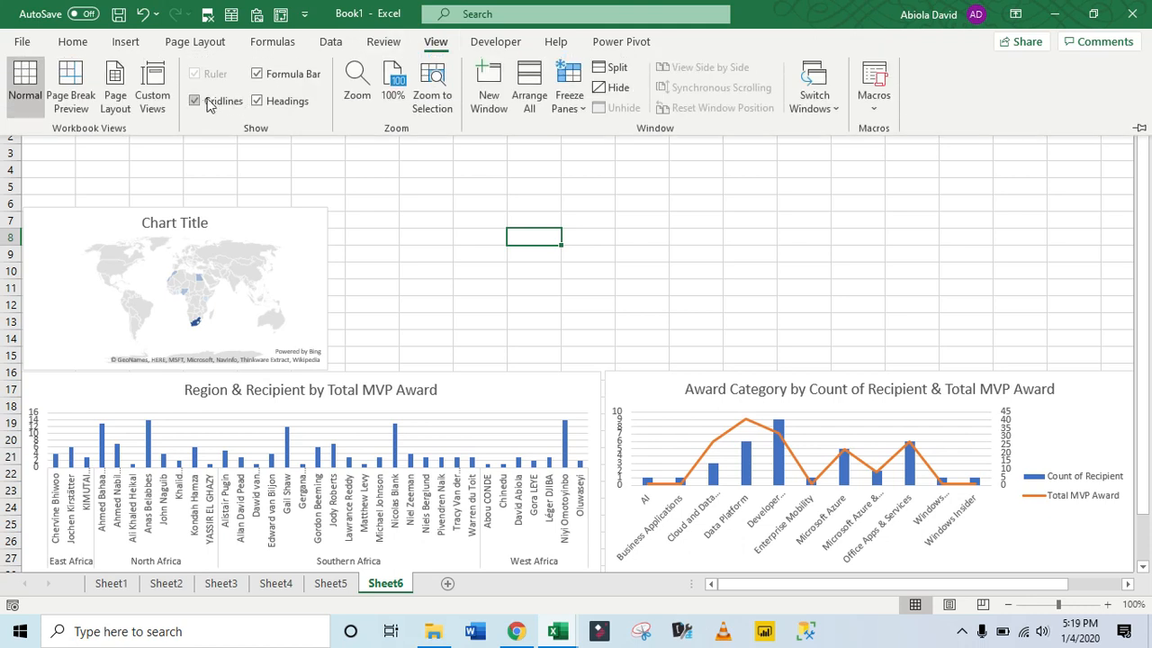
{"action": "left_click", "coordinate": [455, 190]}
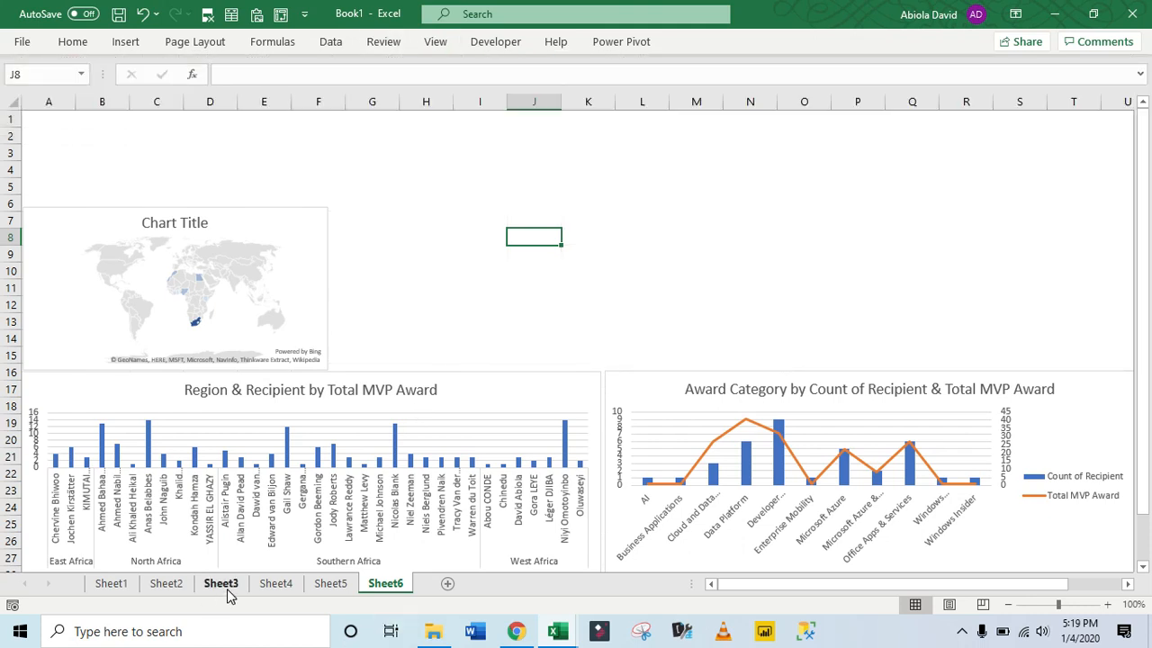
- Move the Year First Awarded & Award Category line chart from Sheet4 to Sheet6, pasting it beside the map chart at row 7
{"action": "left_click", "coordinate": [225, 587]}
{"action": "left_click", "coordinate": [272, 585]}
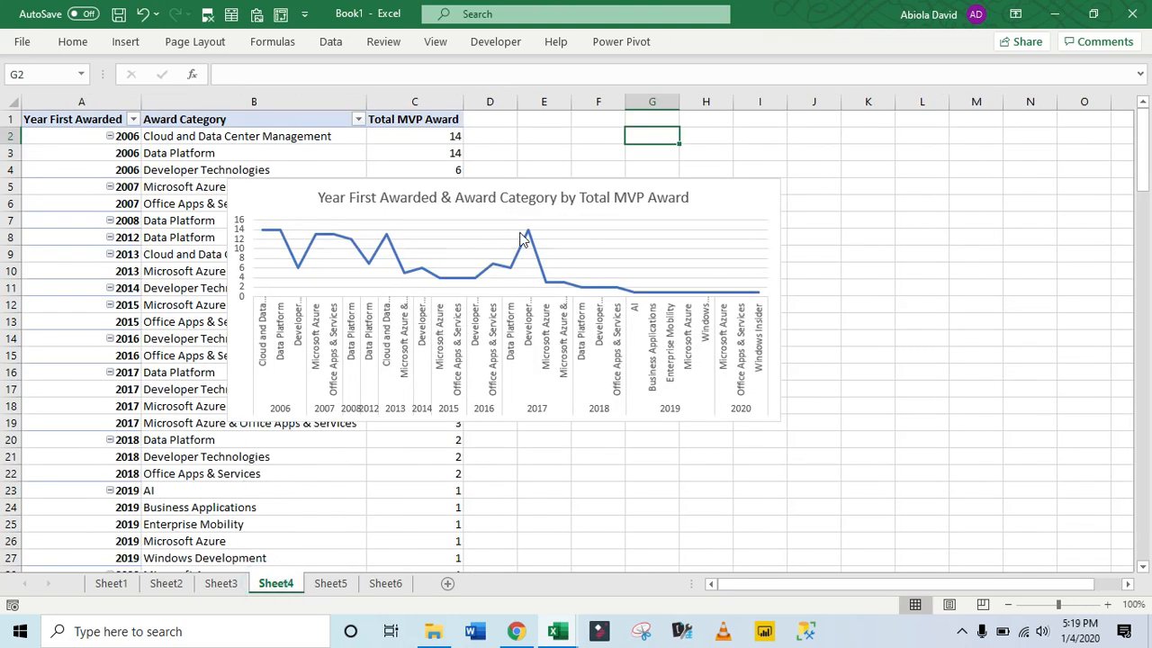
{"action": "left_click", "coordinate": [730, 192]}
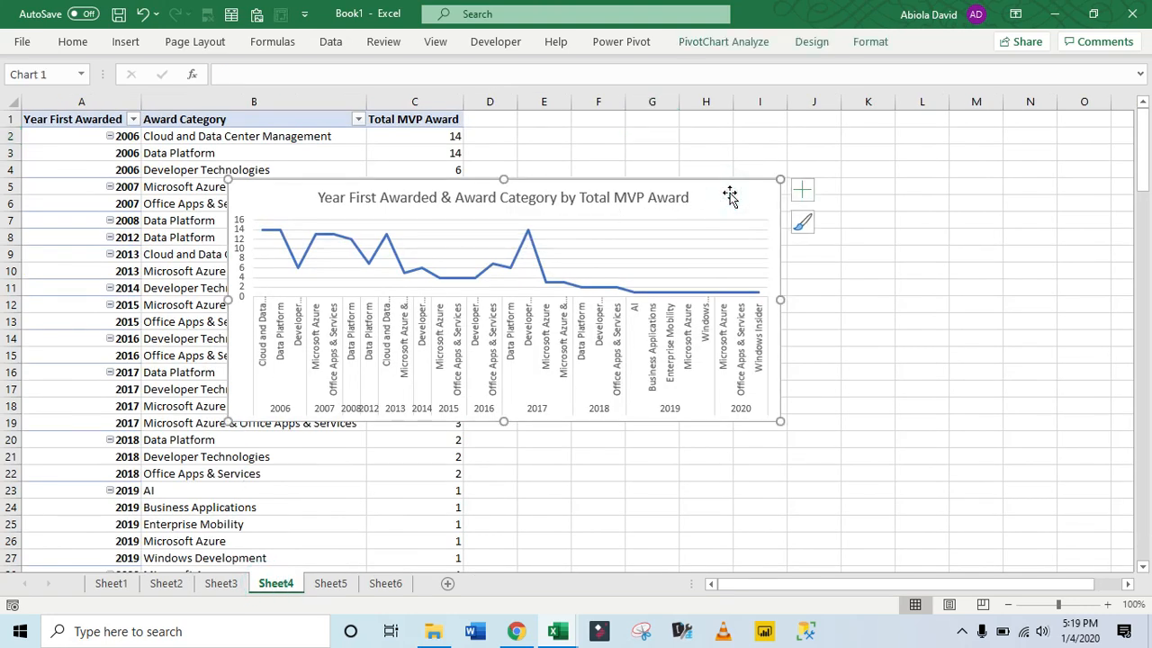
{"action": "key", "text": "Delete"}
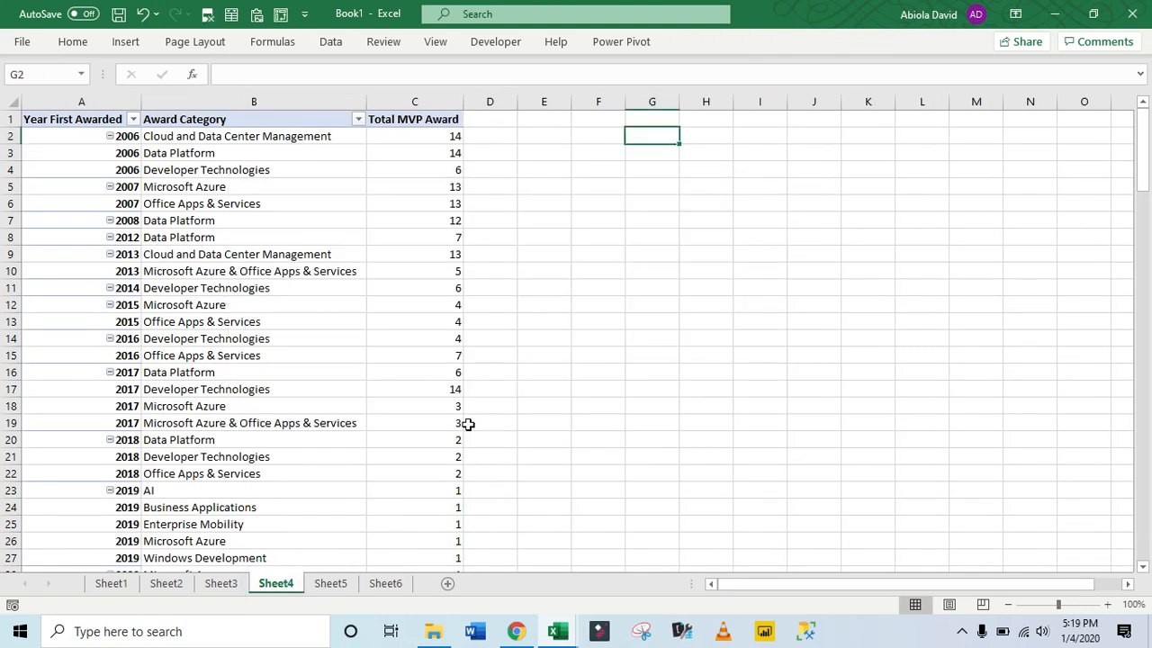
{"action": "left_click", "coordinate": [385, 585]}
{"action": "left_click", "coordinate": [381, 216]}
{"action": "key", "text": "ctrl+v"}
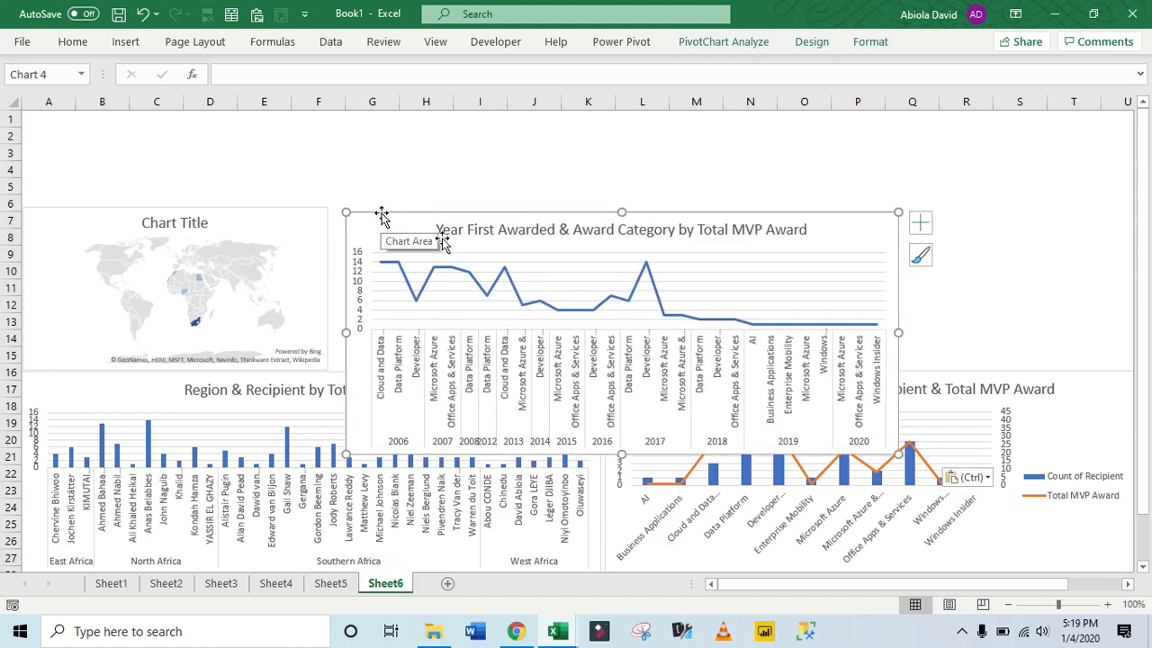
- Shrink the line chart's height to about rows 7–15 to match the map chart and shift it close against the map
{"action": "left_click_drag", "start_coordinate": [623, 452], "coordinate": [586, 367]}
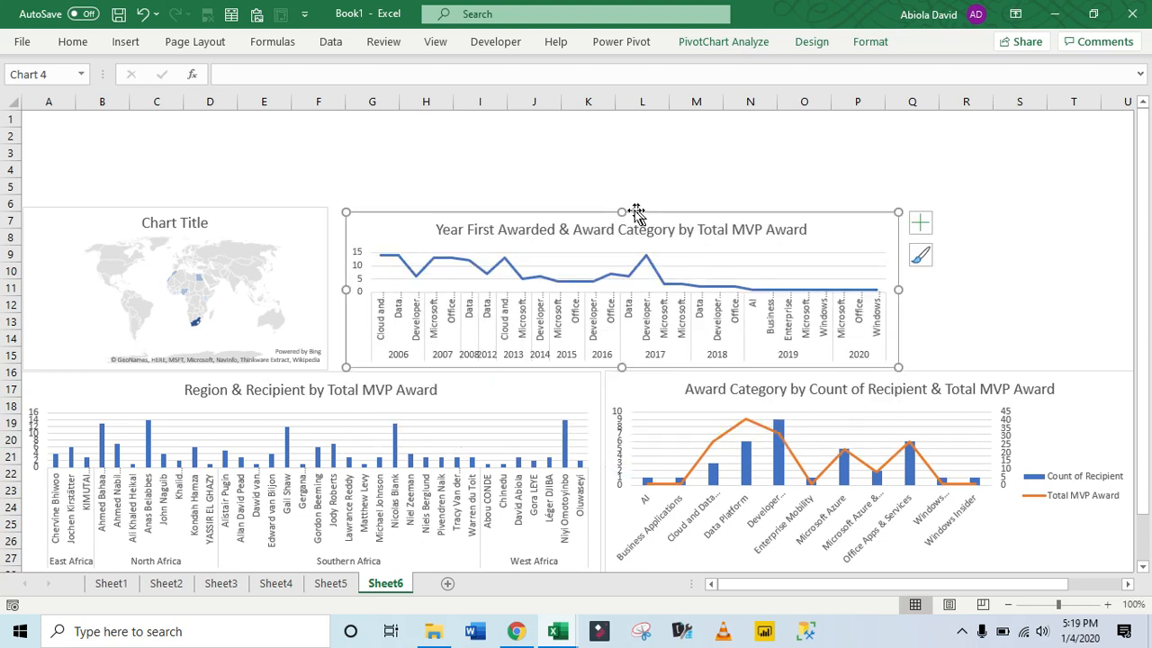
{"action": "left_click_drag", "start_coordinate": [622, 207], "coordinate": [621, 207]}
{"action": "left_click_drag", "start_coordinate": [852, 229], "coordinate": [838, 227]}
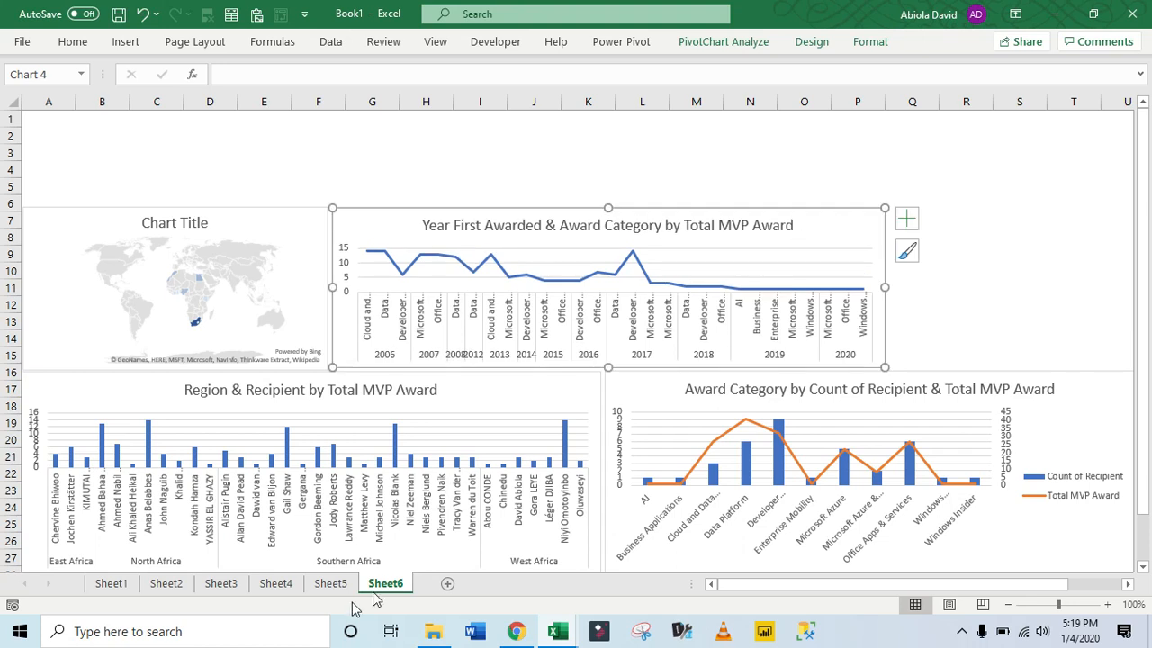
- Shrink the Gender pie chart on Sheet5 and move it to Sheet6, beyond the line chart and above the Award Category chart
{"action": "left_click", "coordinate": [330, 583]}
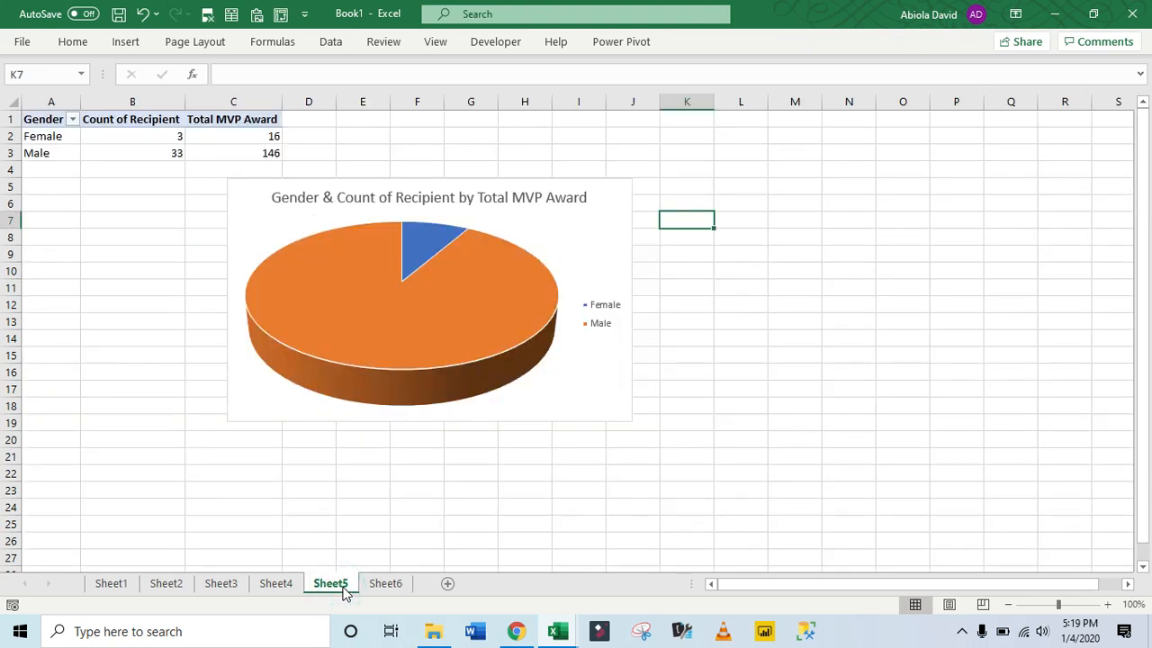
{"action": "left_click", "coordinate": [611, 236]}
{"action": "left_click_drag", "start_coordinate": [630, 423], "coordinate": [414, 347]}
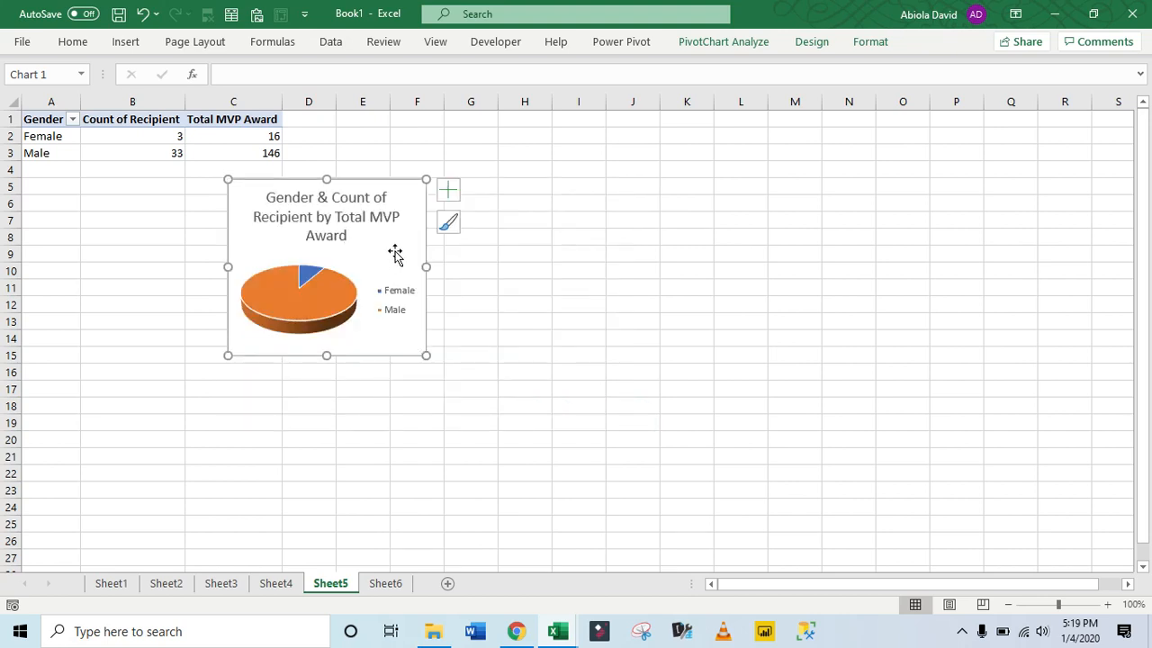
{"action": "key", "text": "Delete"}
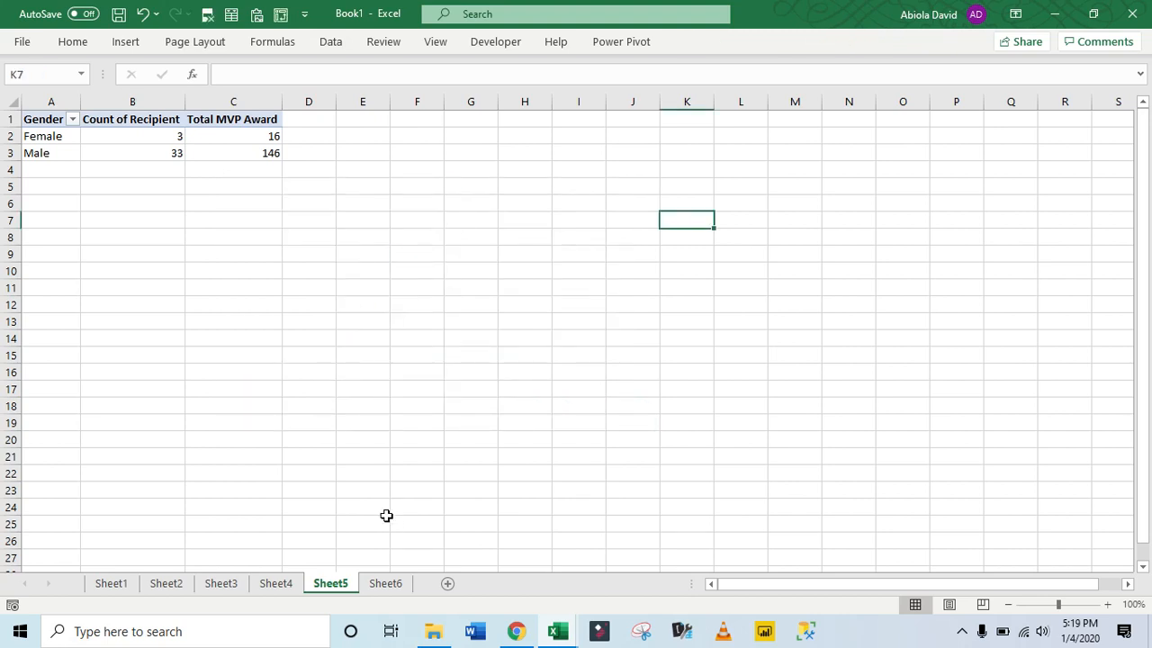
{"action": "left_click", "coordinate": [384, 583]}
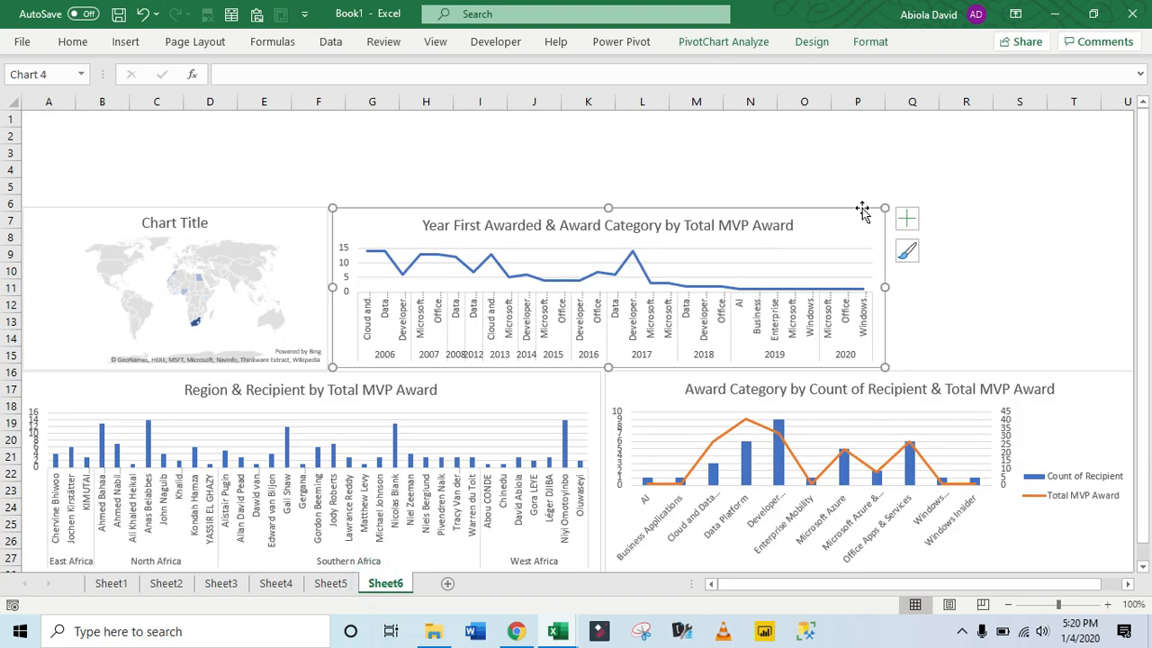
{"action": "left_click", "coordinate": [926, 204]}
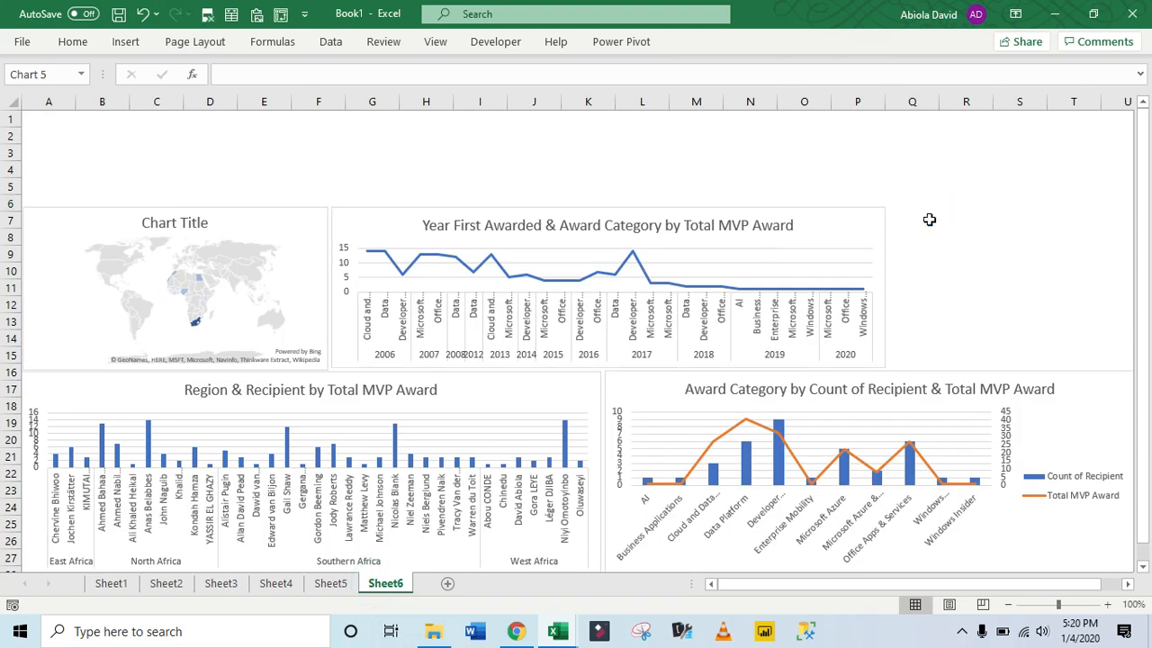
{"action": "key", "text": "ctrl+v"}
- Resize the Gender pie chart to about columns Q–T, with its upper edge level with the line chart's
{"action": "left_click_drag", "start_coordinate": [1044, 281], "coordinate": [1099, 281]}
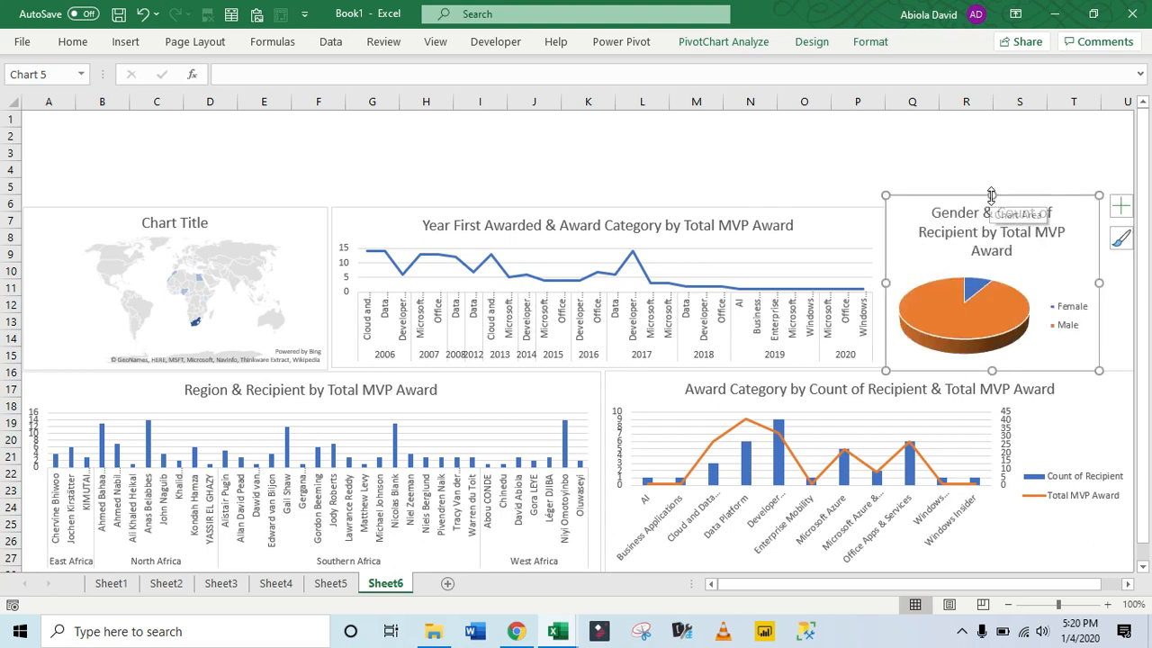
{"action": "left_click_drag", "start_coordinate": [1097, 282], "coordinate": [1062, 282]}
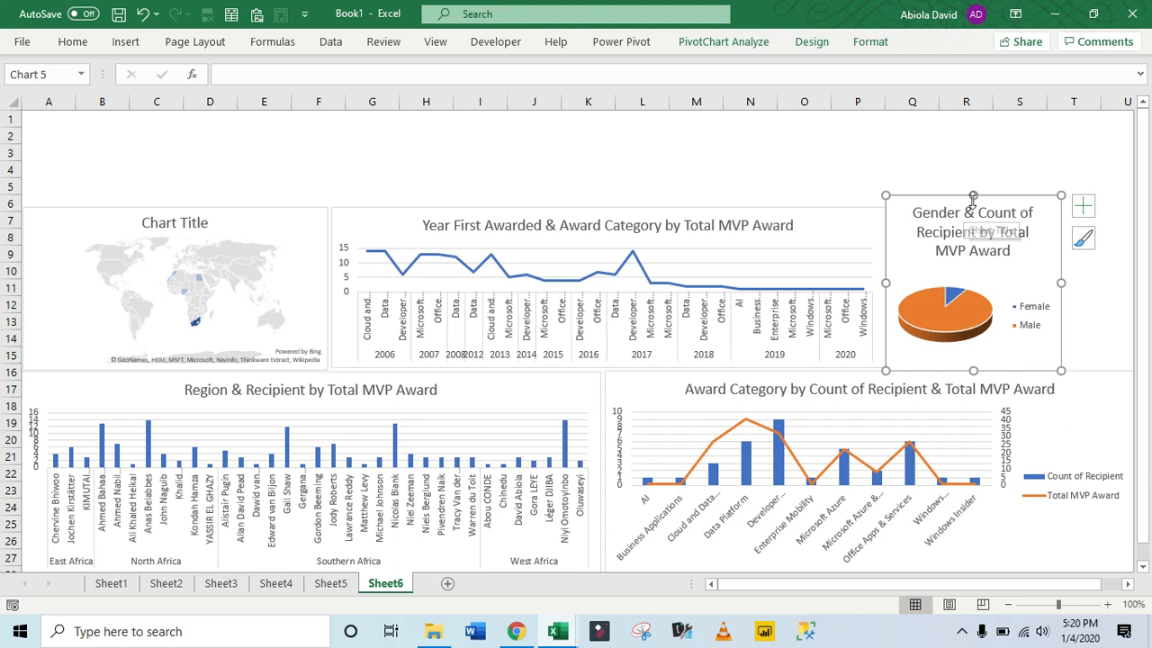
{"action": "left_click_drag", "start_coordinate": [973, 196], "coordinate": [976, 205]}
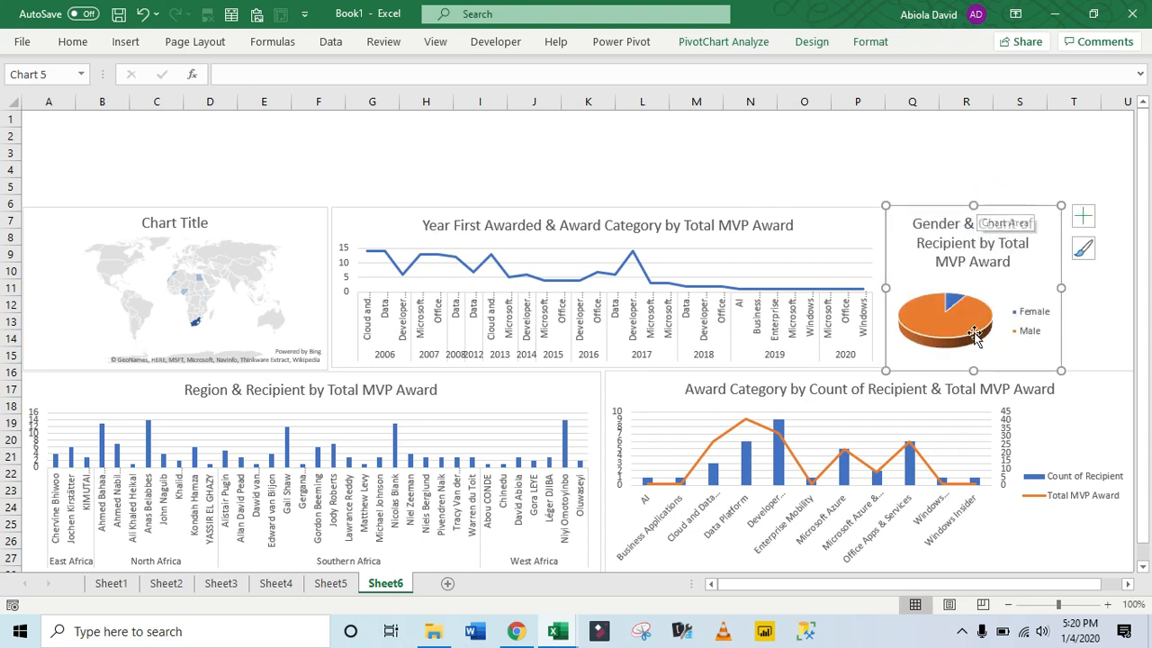
- Trim the Gender pie chart's height to match the line chart and set it close beside that chart
{"action": "left_click_drag", "start_coordinate": [974, 368], "coordinate": [975, 366]}
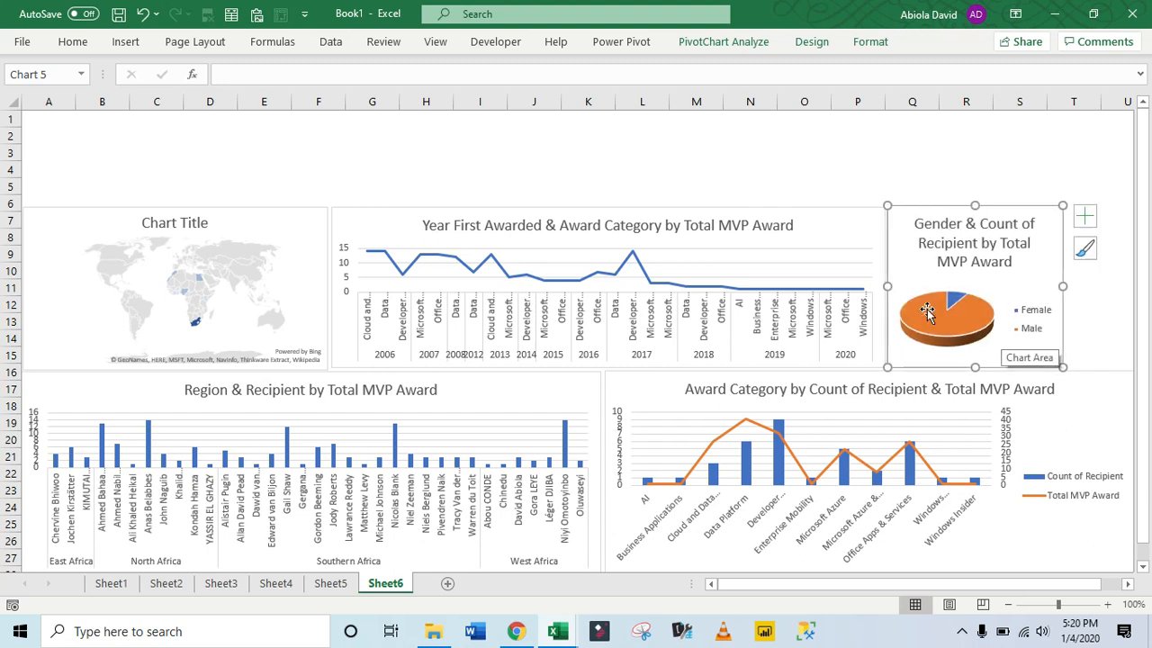
{"action": "left_click", "coordinate": [745, 170]}
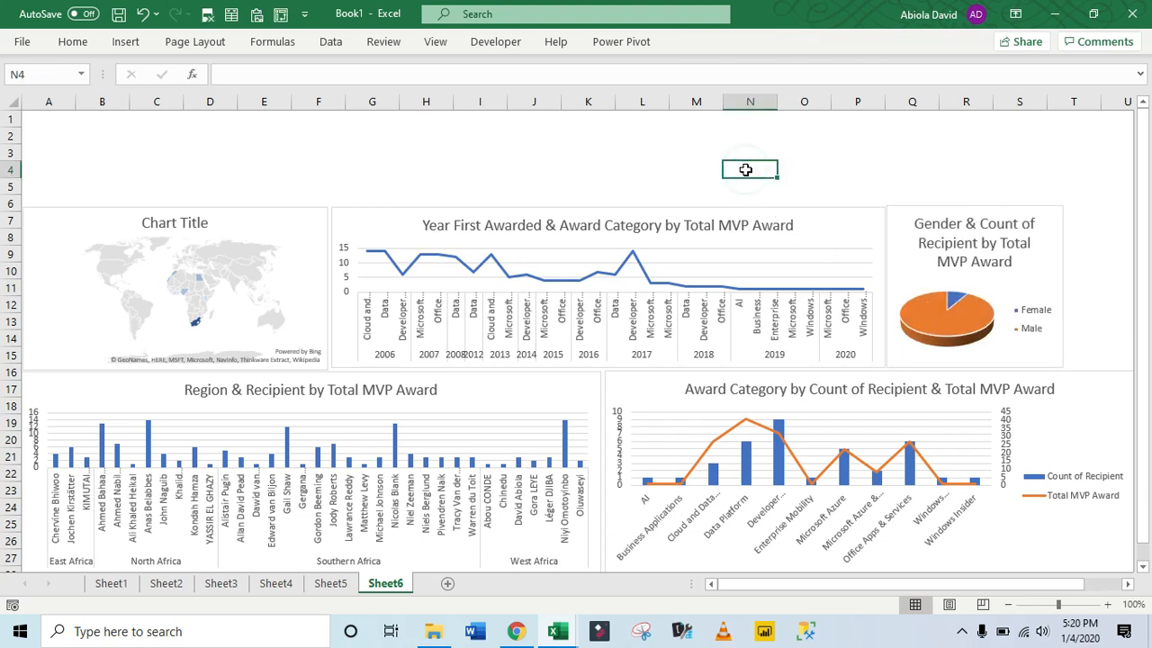
- Insert a Year First Awarded slicer for the Gender PivotTable on Sheet5
{"action": "left_click", "coordinate": [331, 584]}
{"action": "left_click", "coordinate": [493, 219]}
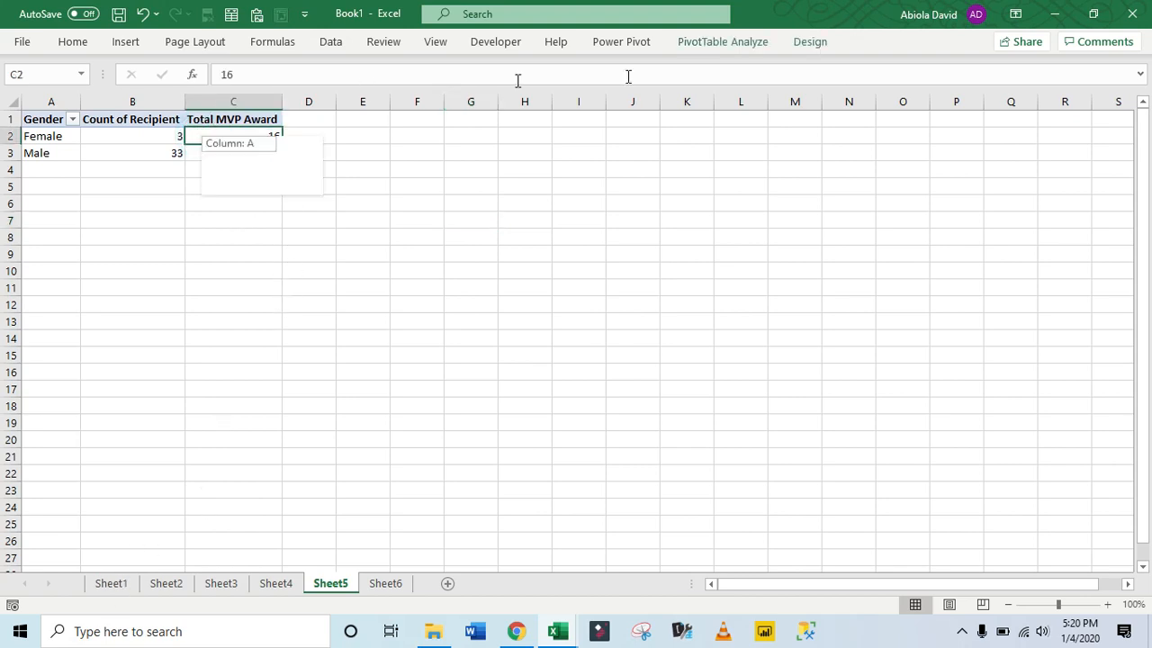
{"action": "left_click", "coordinate": [713, 43]}
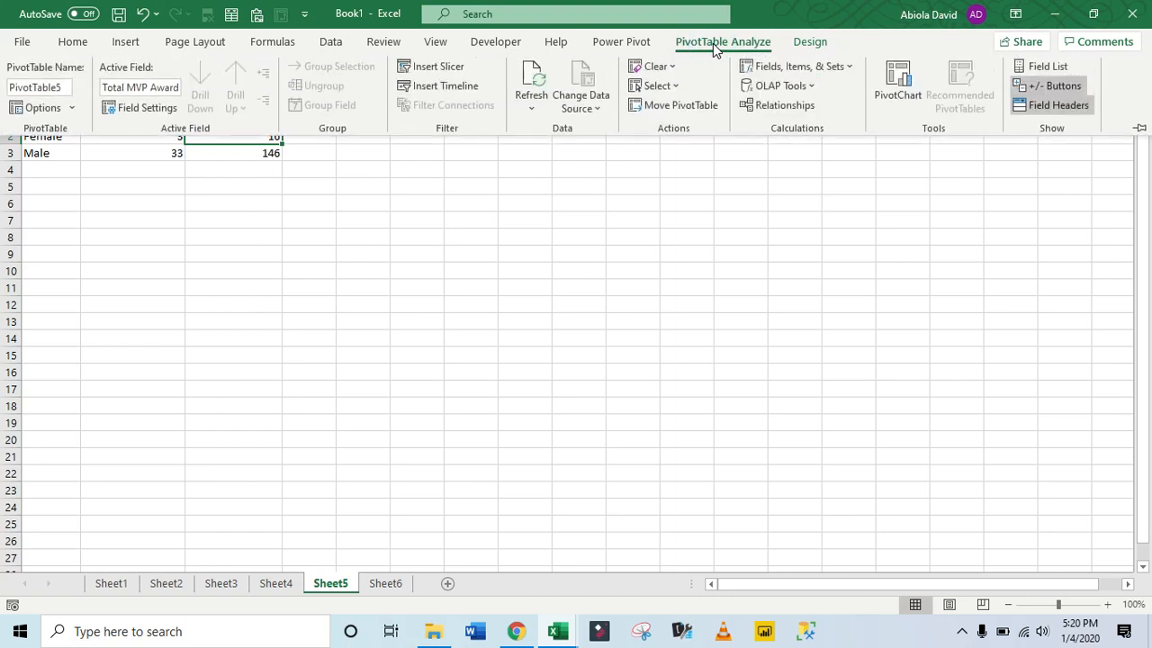
{"action": "left_click", "coordinate": [450, 70]}
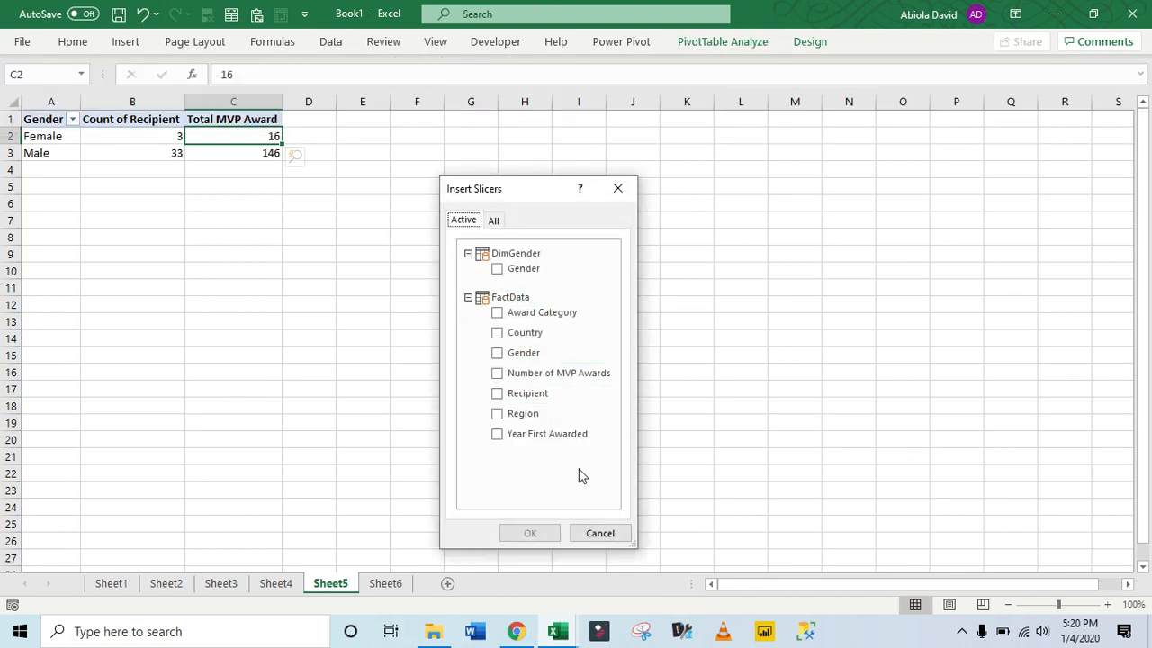
{"action": "left_click", "coordinate": [498, 434]}
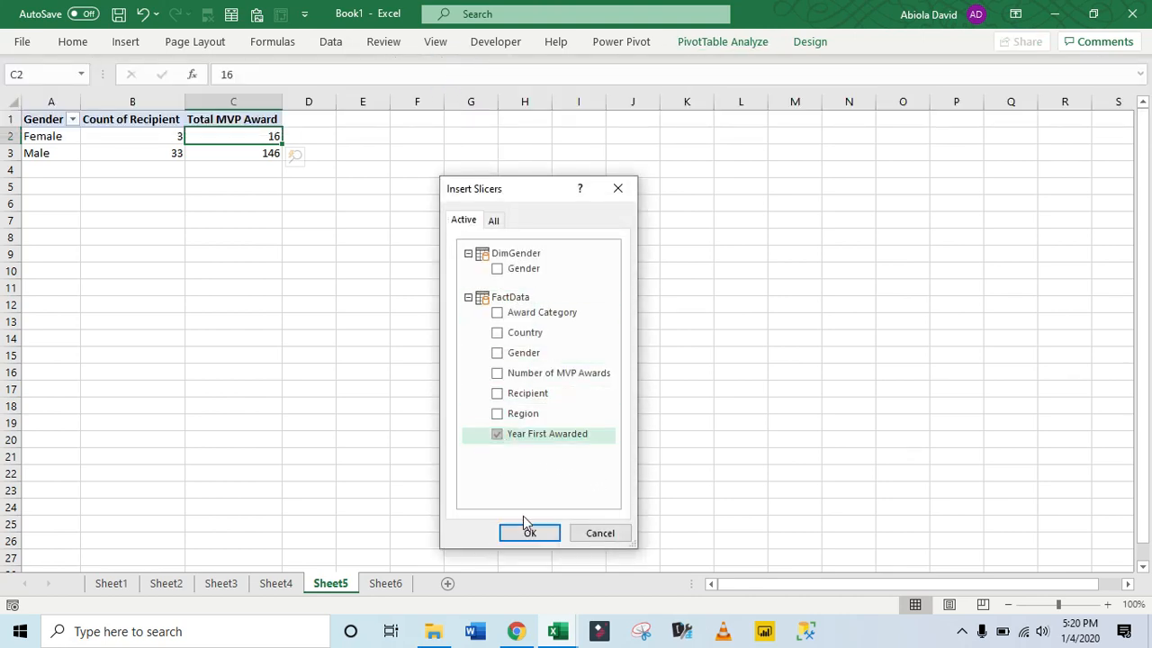
{"action": "left_click", "coordinate": [530, 533]}
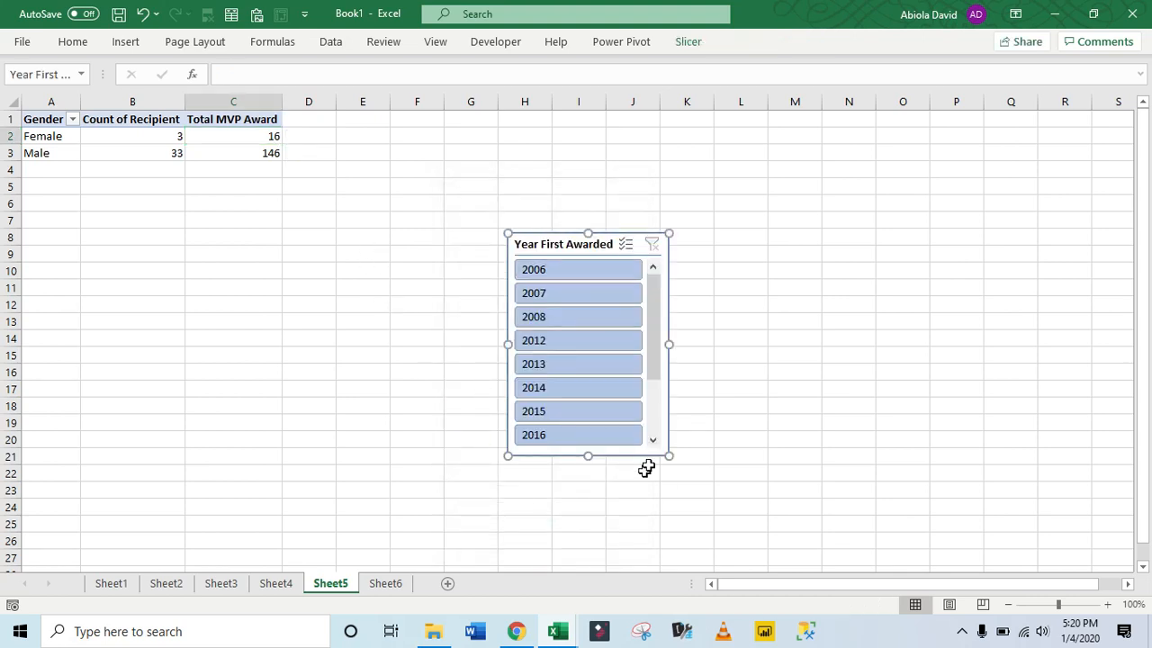
- Resize the slicer to about 1.07" wide and 2.9" high, and move it to Sheet6 just beyond the Gender pie chart at column T
{"action": "left_click_drag", "start_coordinate": [666, 457], "coordinate": [594, 450]}
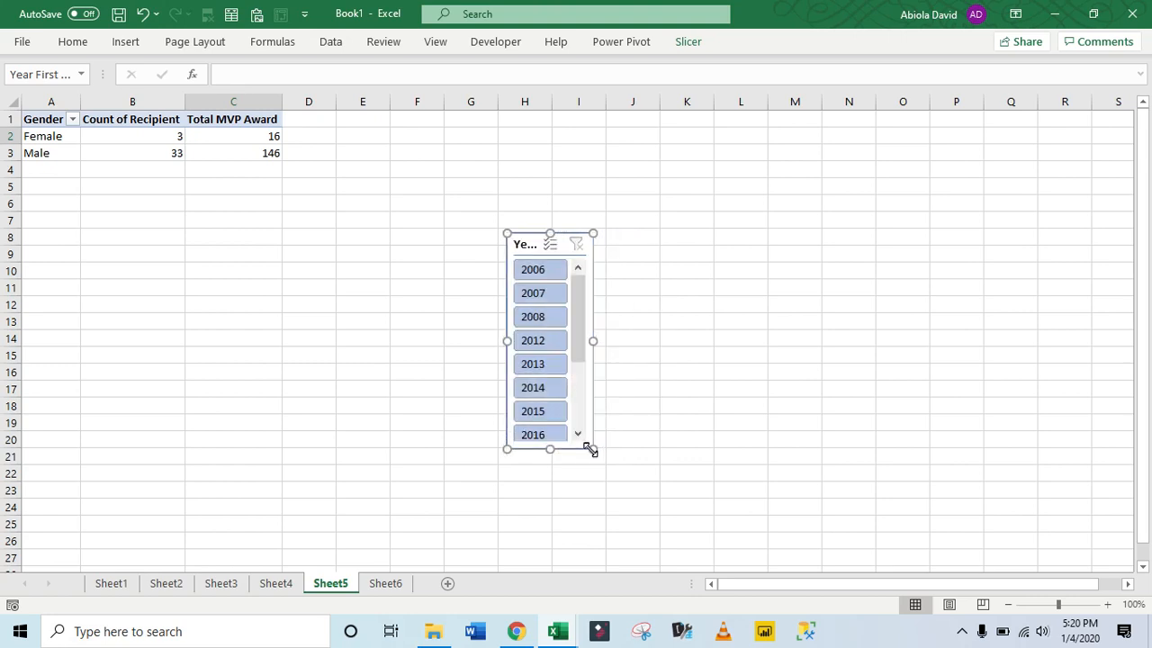
{"action": "left_click_drag", "start_coordinate": [550, 450], "coordinate": [552, 467]}
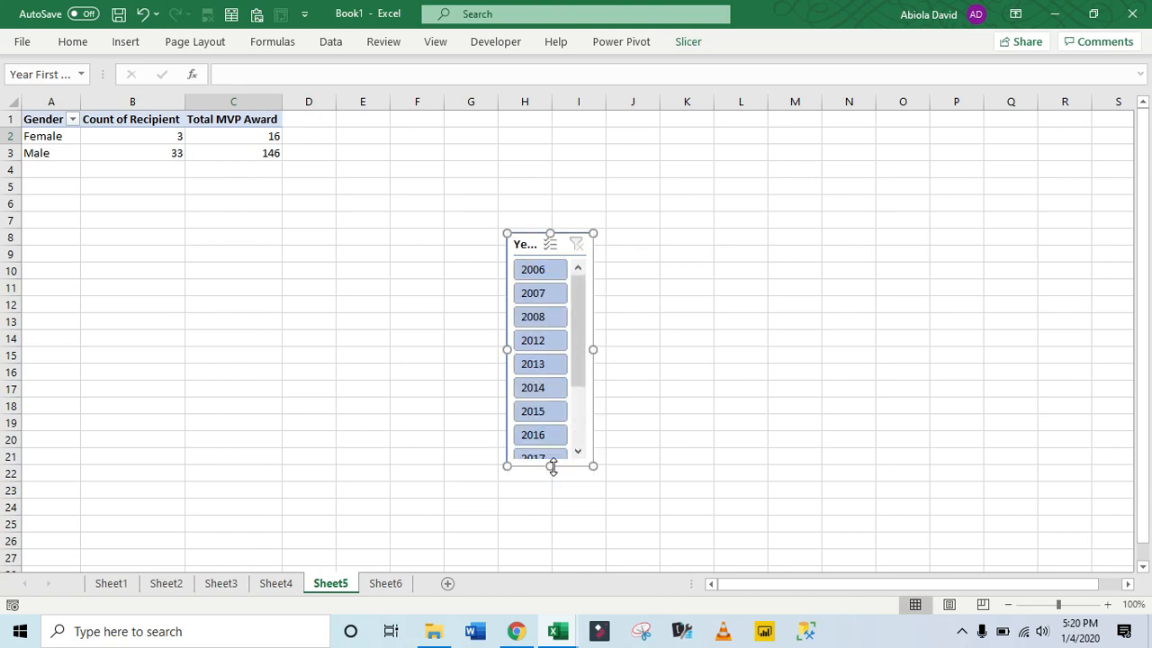
{"action": "key", "text": "Delete"}
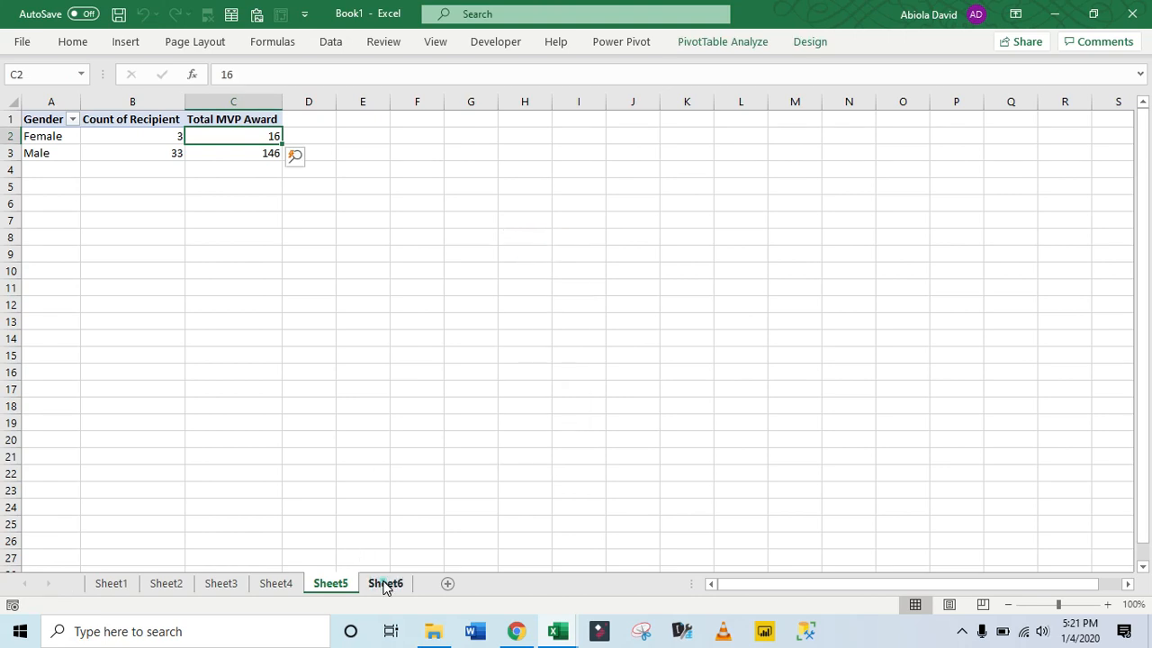
{"action": "left_click", "coordinate": [385, 583]}
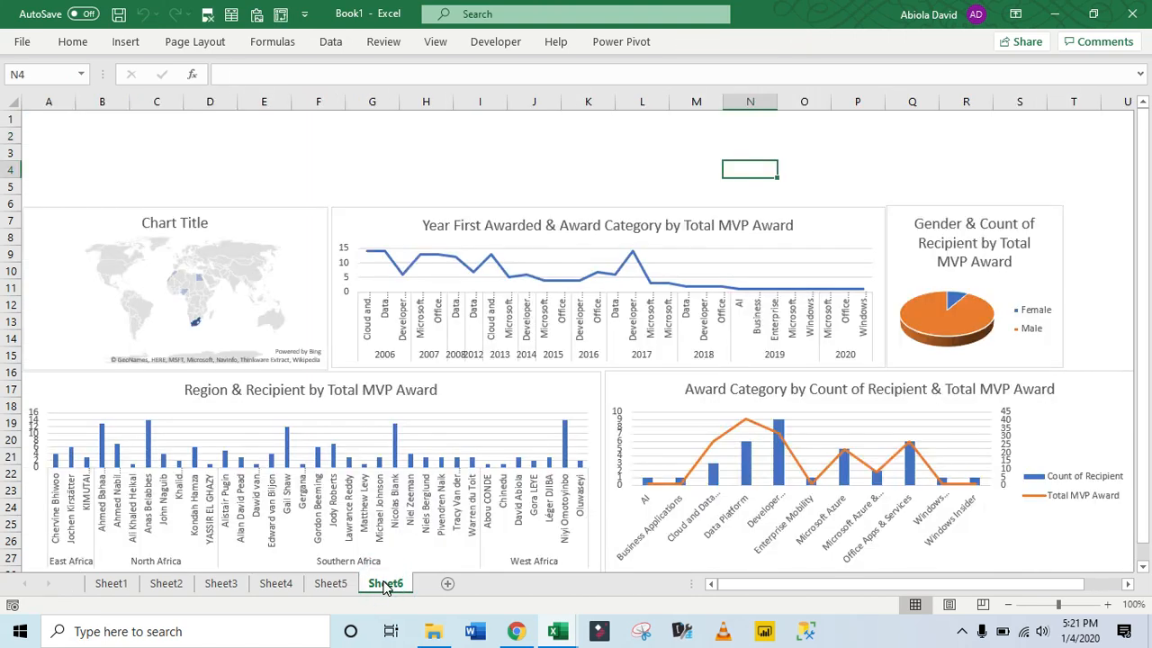
{"action": "left_click", "coordinate": [995, 171]}
{"action": "key", "text": "ctrl+v"}
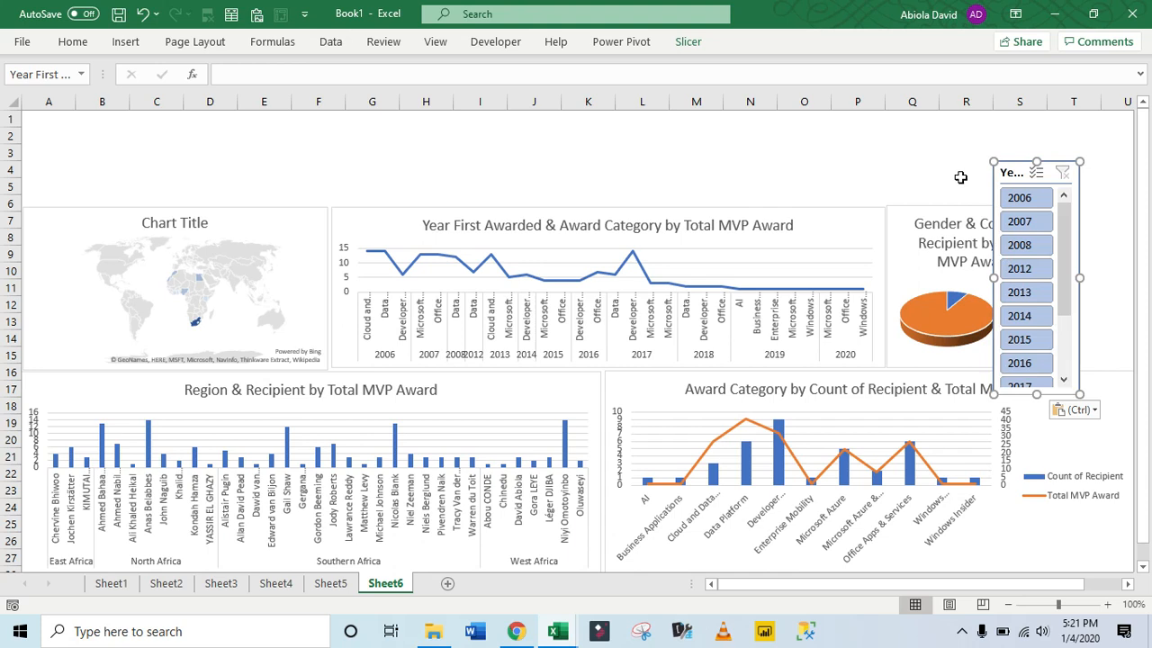
{"action": "left_click_drag", "start_coordinate": [1022, 173], "coordinate": [1091, 145]}
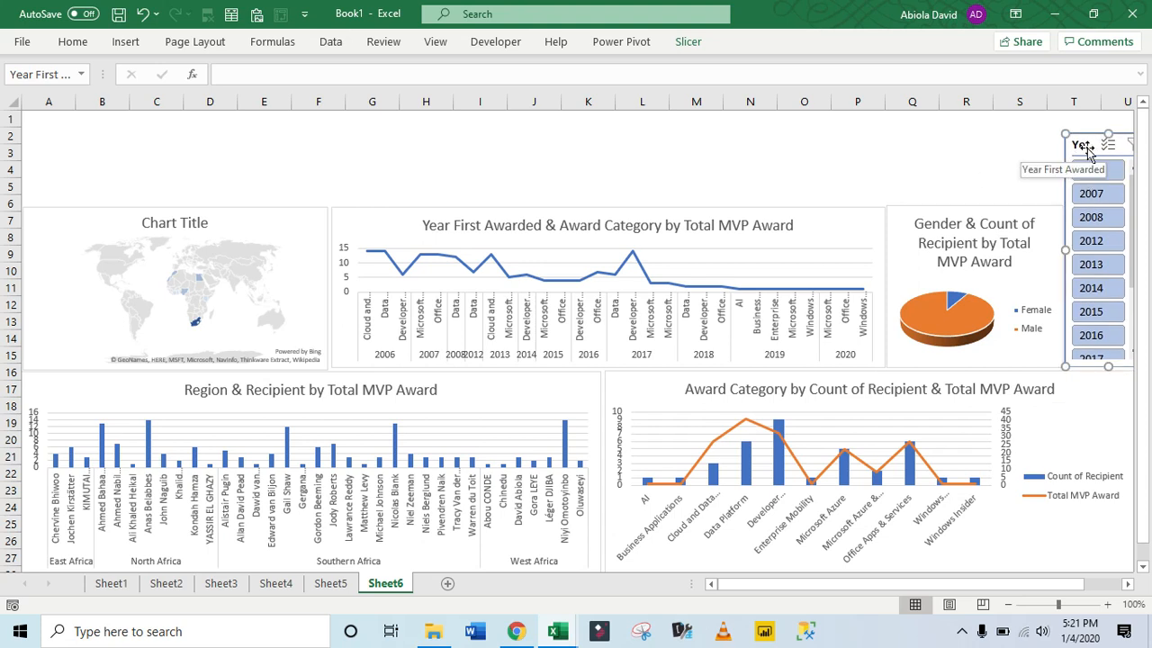
- Connect the Year First Awarded slicer to PivotTable1, PivotTable2, PivotTable3 and PivotTable4 as well as PivotTable5
{"action": "left_click", "coordinate": [689, 43]}
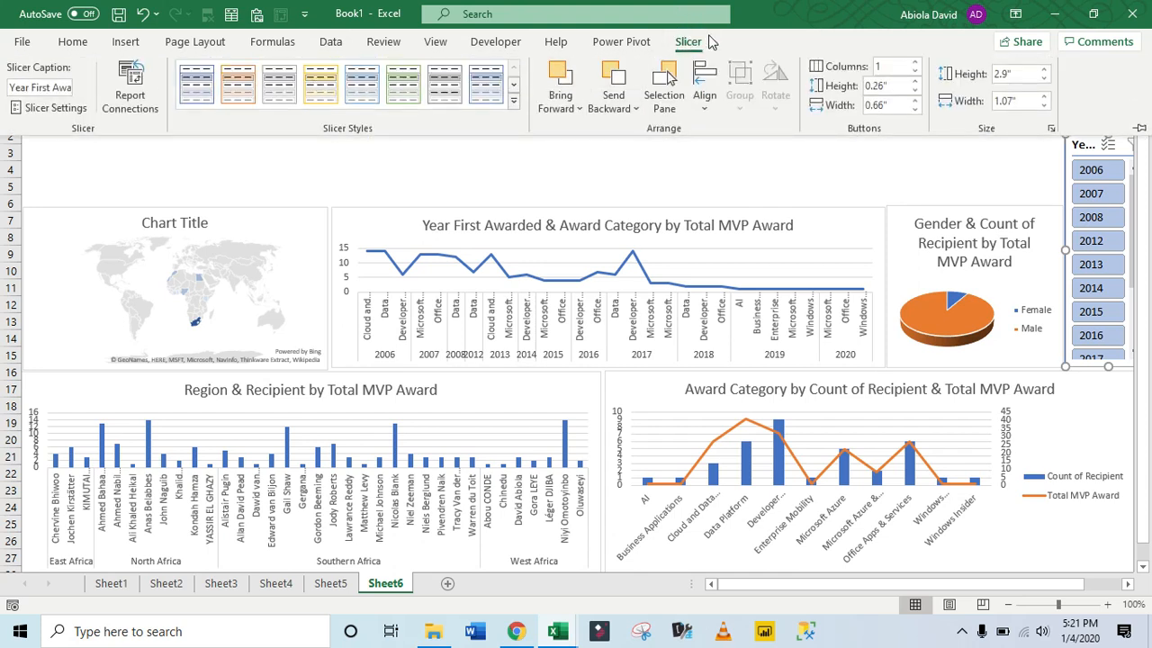
{"action": "left_click", "coordinate": [131, 107]}
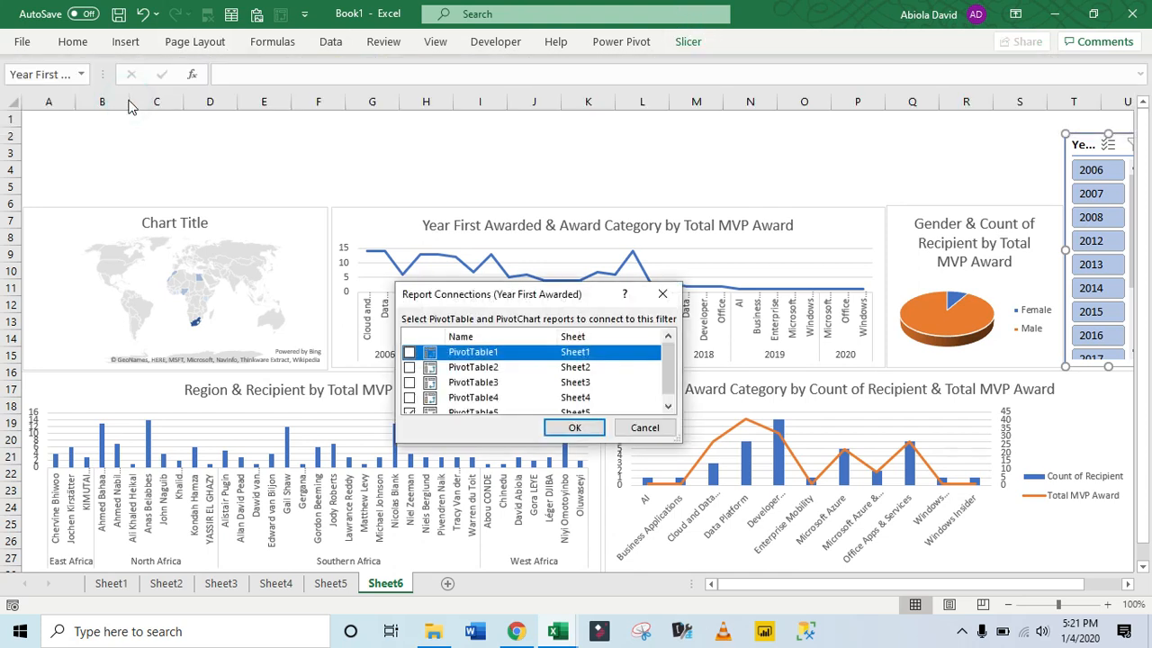
{"action": "left_click", "coordinate": [410, 353]}
{"action": "left_click_drag", "start_coordinate": [667, 369], "coordinate": [667, 399]}
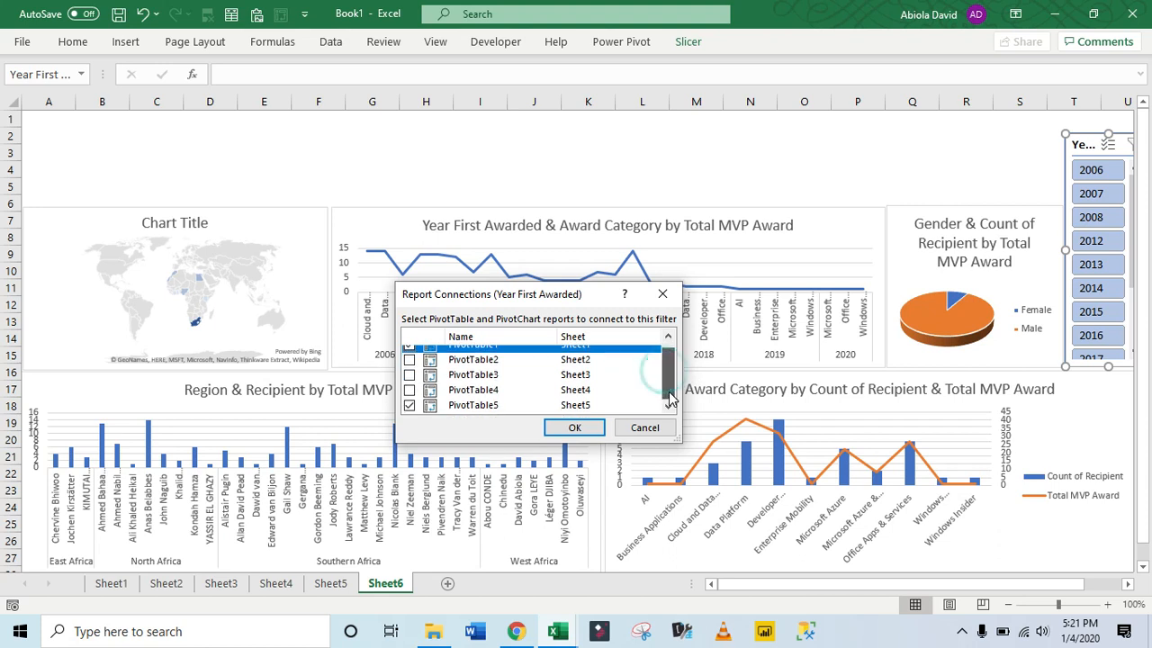
{"action": "left_click", "coordinate": [410, 359]}
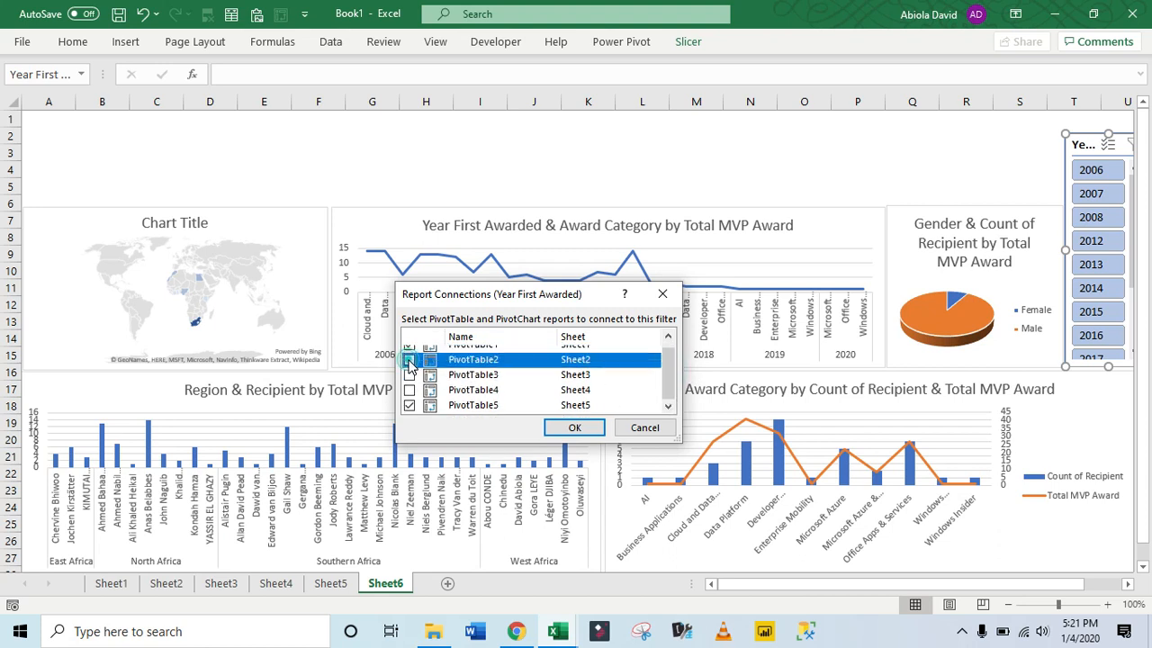
{"action": "left_click", "coordinate": [410, 374]}
{"action": "left_click", "coordinate": [410, 390]}
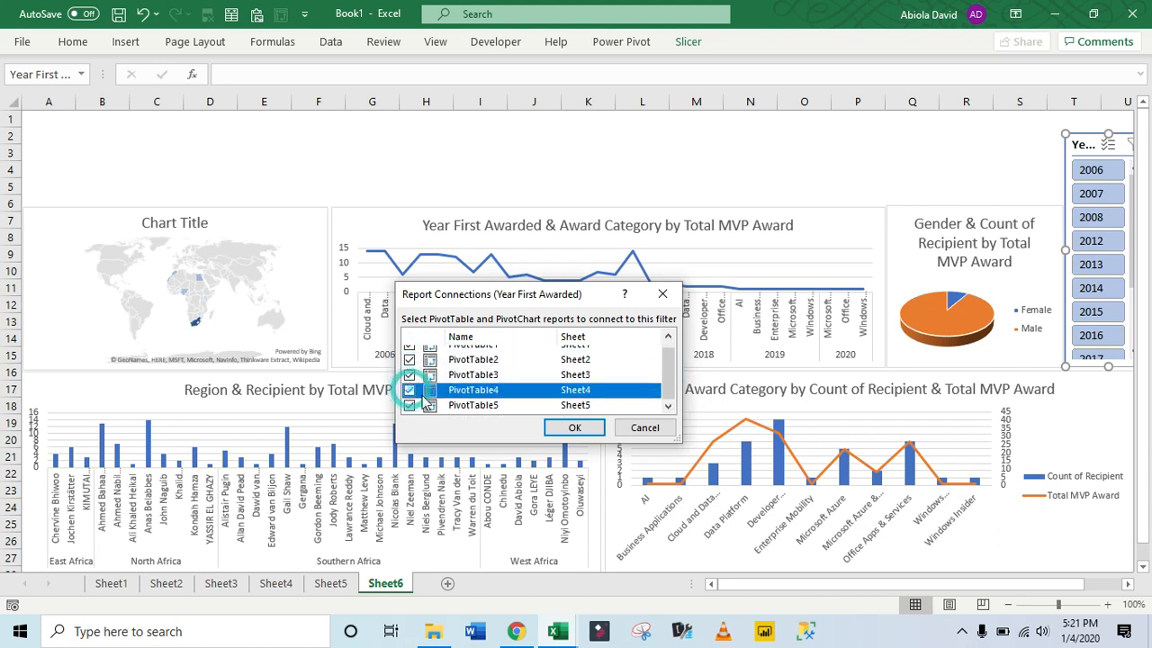
{"action": "left_click", "coordinate": [576, 428]}
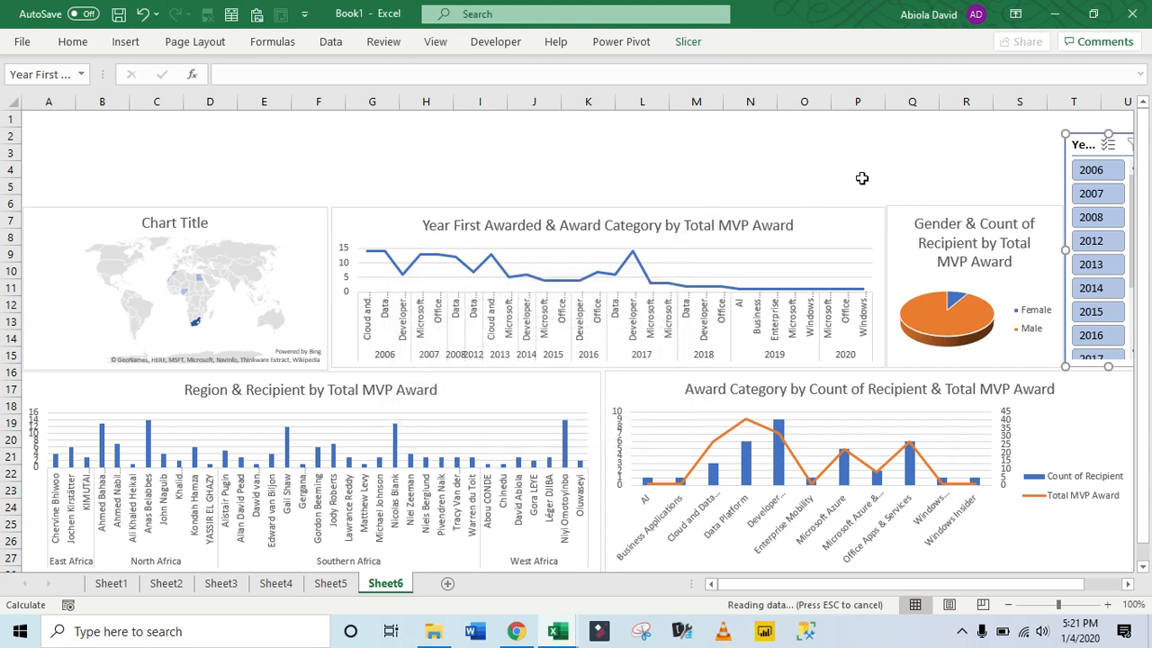
{"action": "left_click", "coordinate": [896, 168]}
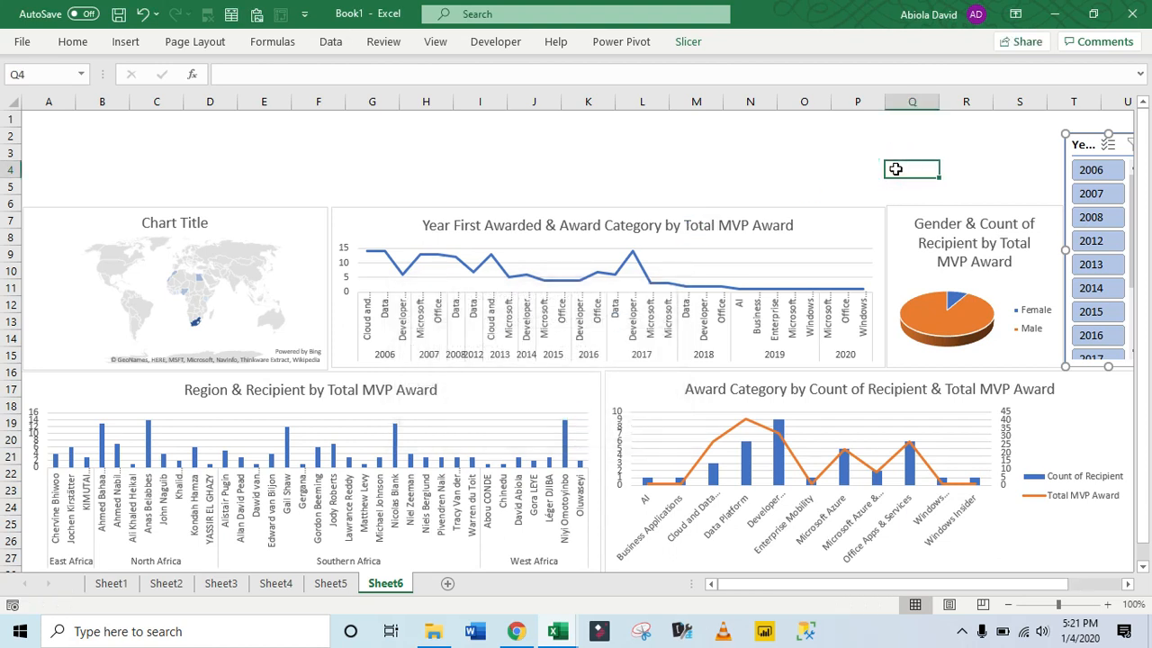
- Filter the dashboard with the slicer to the years 2006, 2008 and 2015
{"action": "left_click", "coordinate": [1091, 170]}
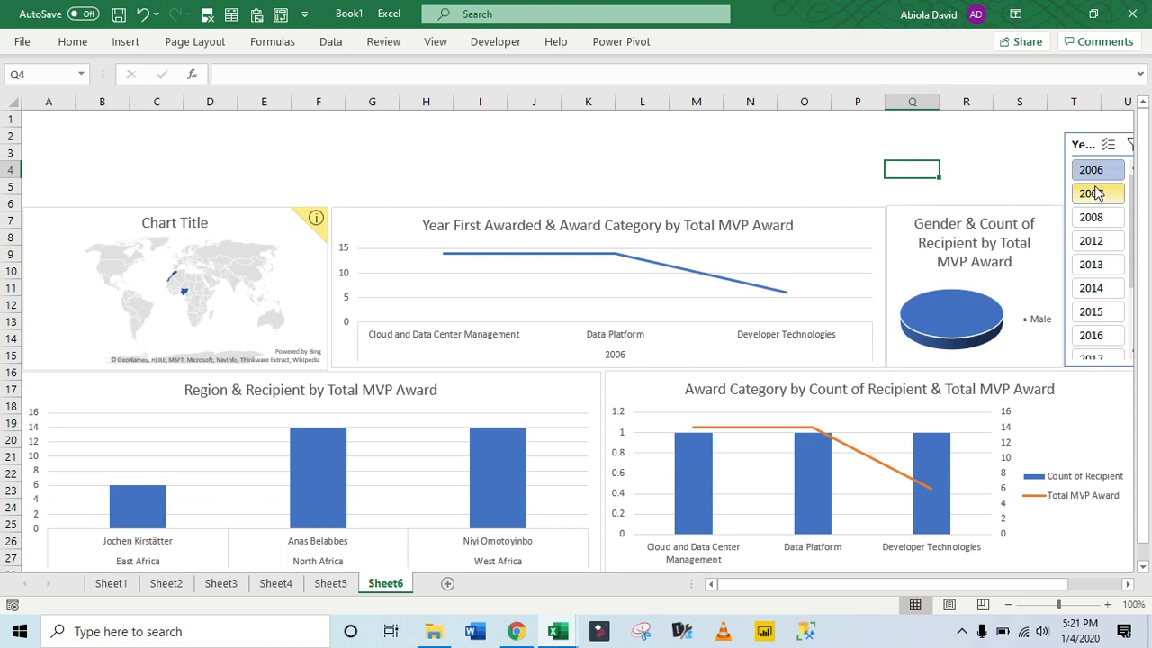
{"action": "left_click", "coordinate": [1093, 217]}
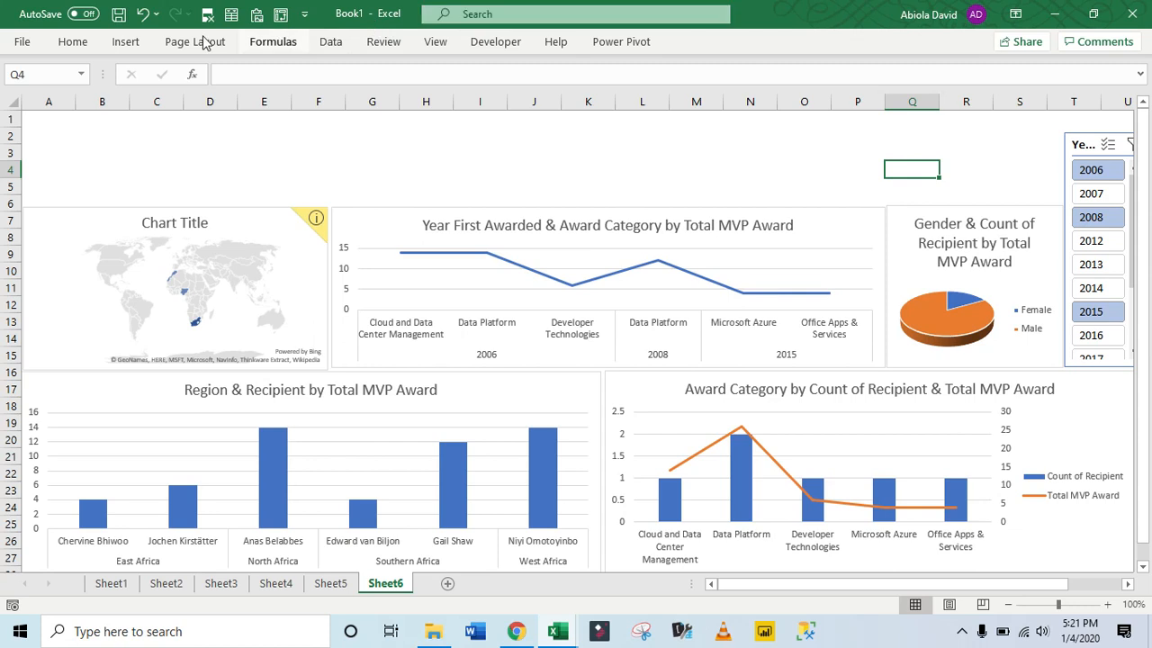
- Add a text box above the charts, across about columns A–S and rows 1–6, reading "List of Microsoft MVP from Africa"
{"action": "left_click", "coordinate": [111, 46]}
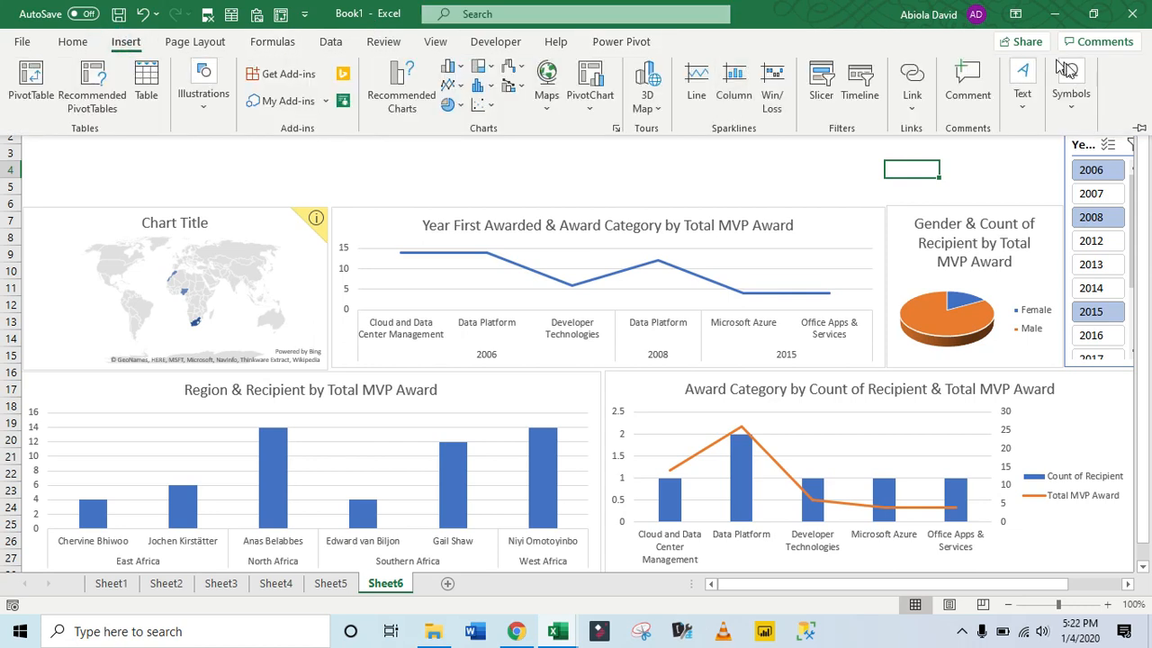
{"action": "left_click", "coordinate": [1027, 93]}
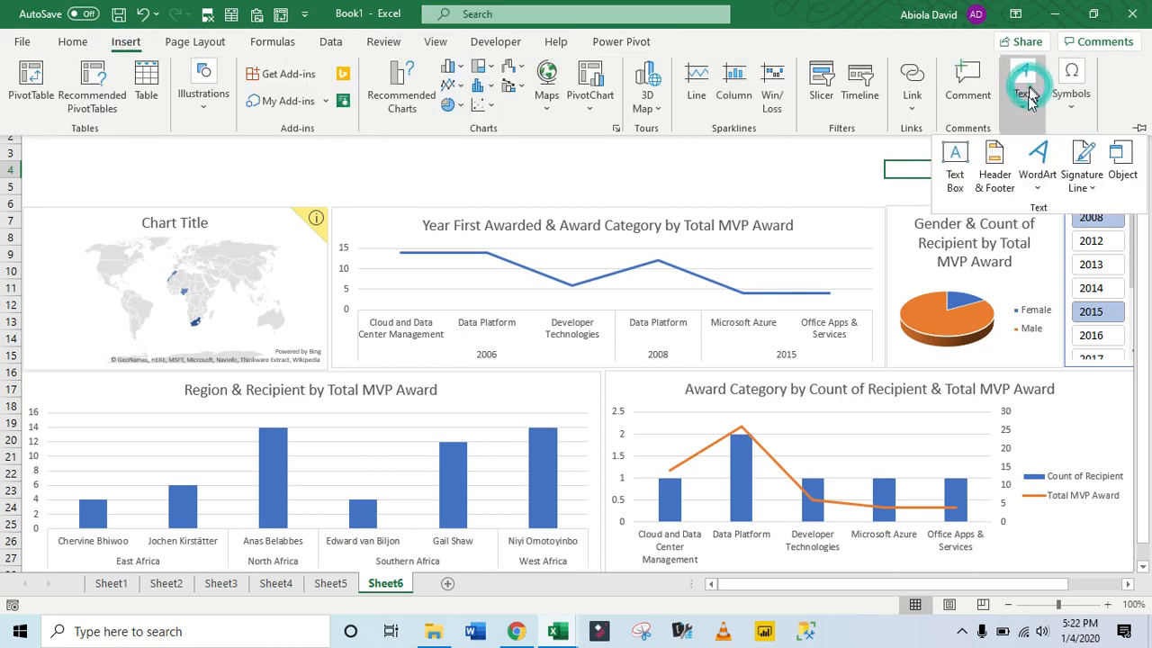
{"action": "left_click", "coordinate": [956, 171]}
{"action": "left_click_drag", "start_coordinate": [51, 113], "coordinate": [1057, 198]}
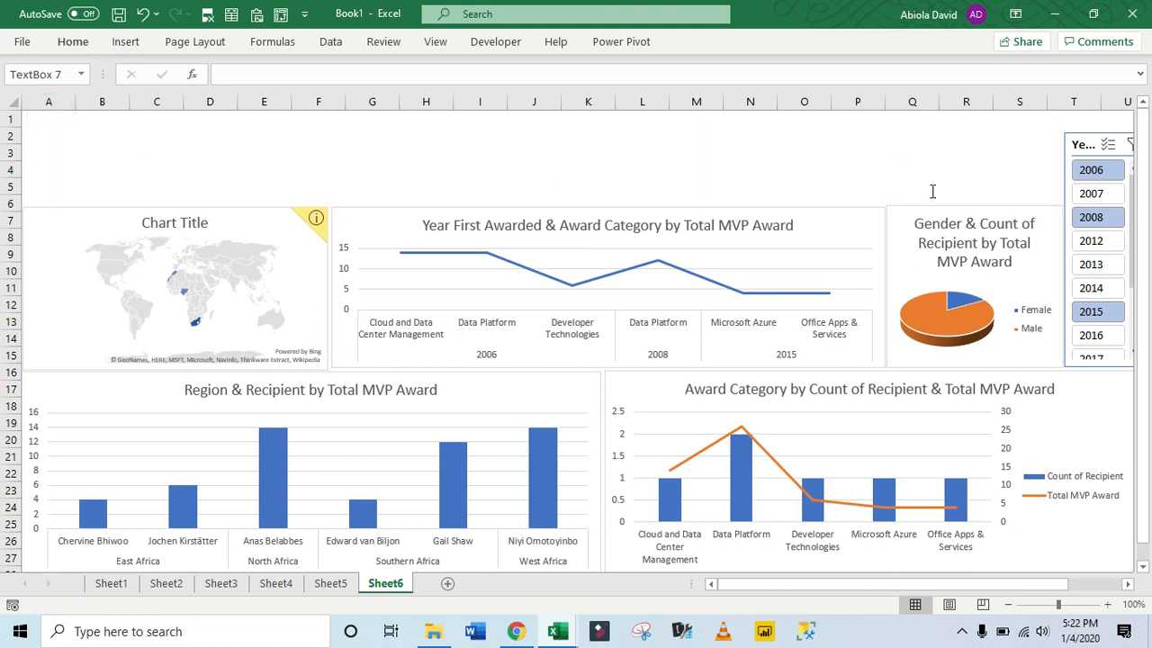
{"action": "left_click", "coordinate": [475, 146]}
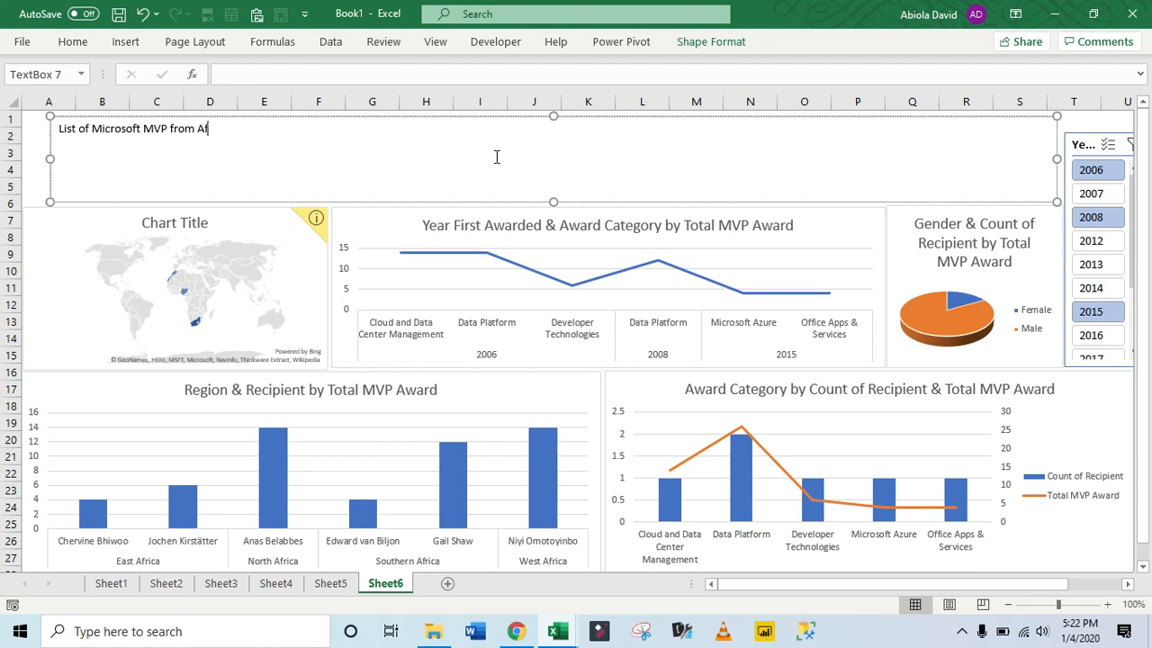
- Make the title text bold, centre it horizontally and vertically in its box, and enlarge its font by eight size increments
{"action": "key", "text": "ctrl+a"}
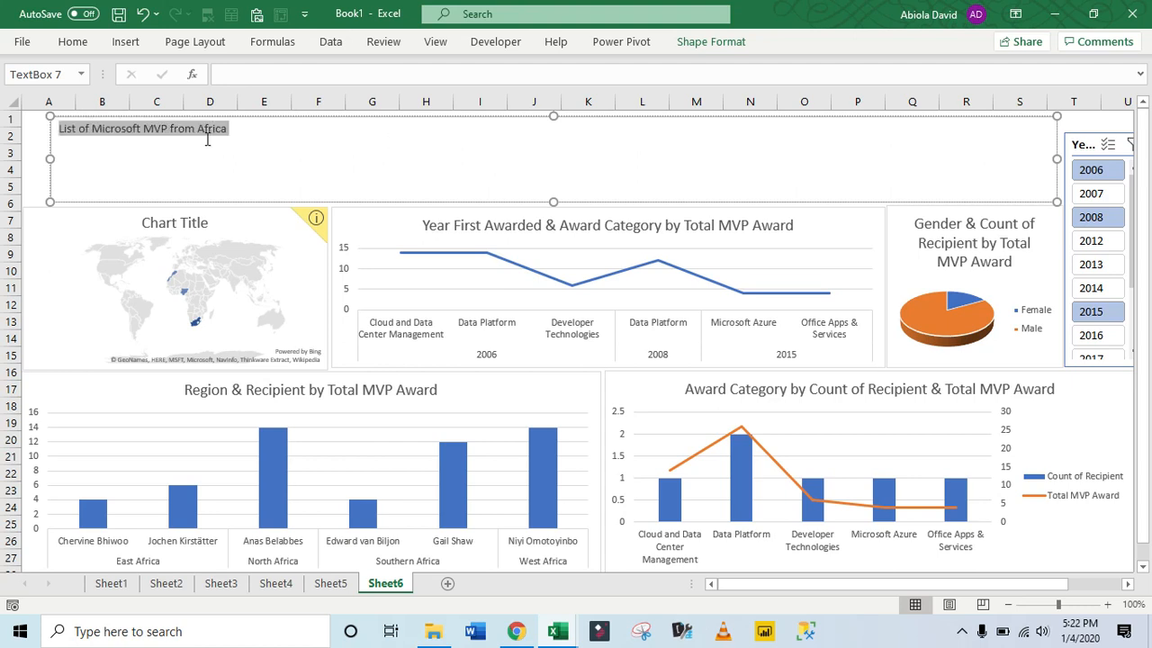
{"action": "left_click", "coordinate": [72, 42]}
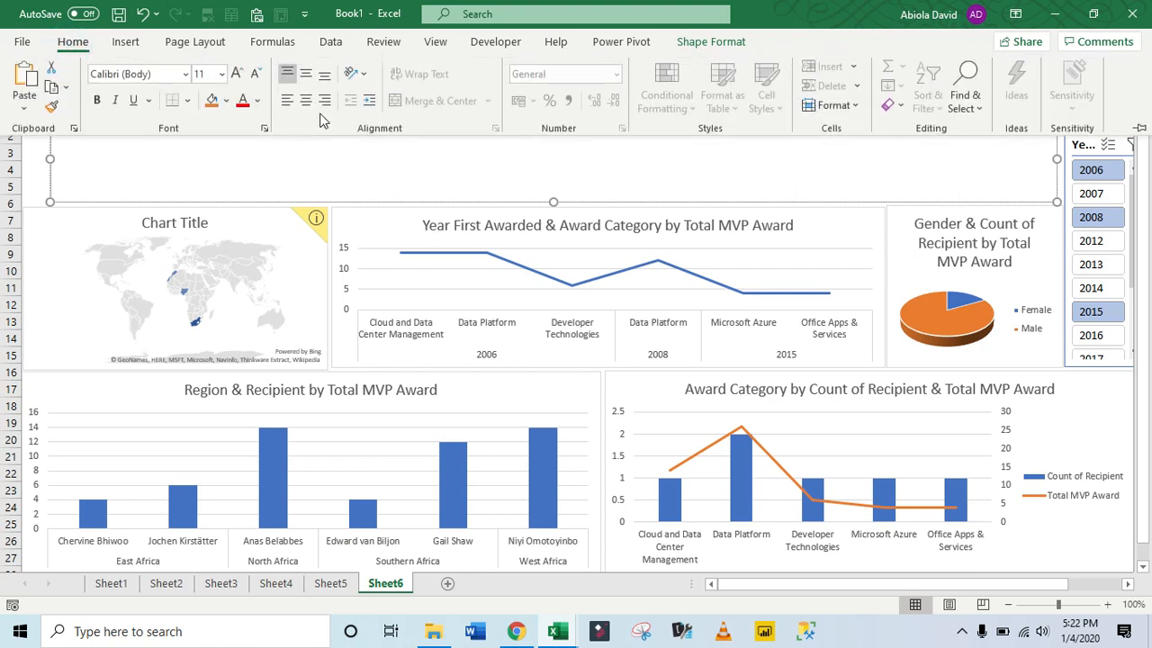
{"action": "left_click", "coordinate": [307, 75]}
{"action": "left_click", "coordinate": [96, 100]}
{"action": "left_click", "coordinate": [236, 73]}
{"action": "left_click", "coordinate": [235, 73]}
{"action": "left_click", "coordinate": [236, 73]}
{"action": "left_click", "coordinate": [236, 73]}
{"action": "left_click", "coordinate": [236, 73]}
{"action": "left_click", "coordinate": [236, 73]}
{"action": "left_click", "coordinate": [236, 73]}
{"action": "left_click", "coordinate": [236, 73]}
{"action": "left_click", "coordinate": [905, 181]}
{"action": "left_click", "coordinate": [905, 181]}
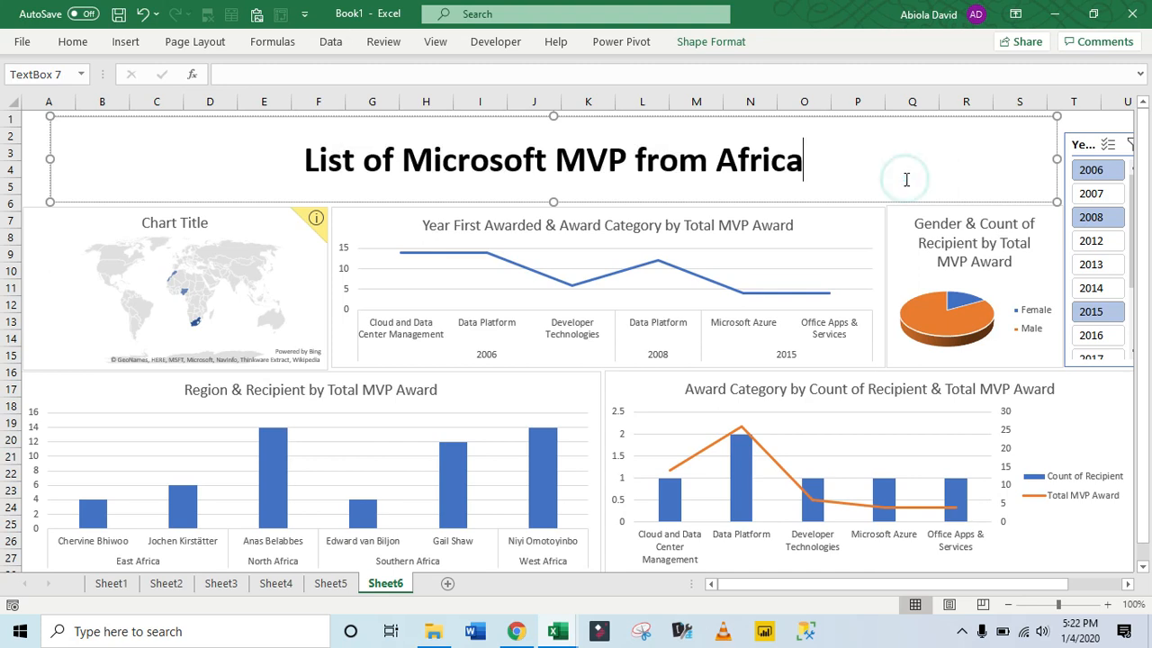